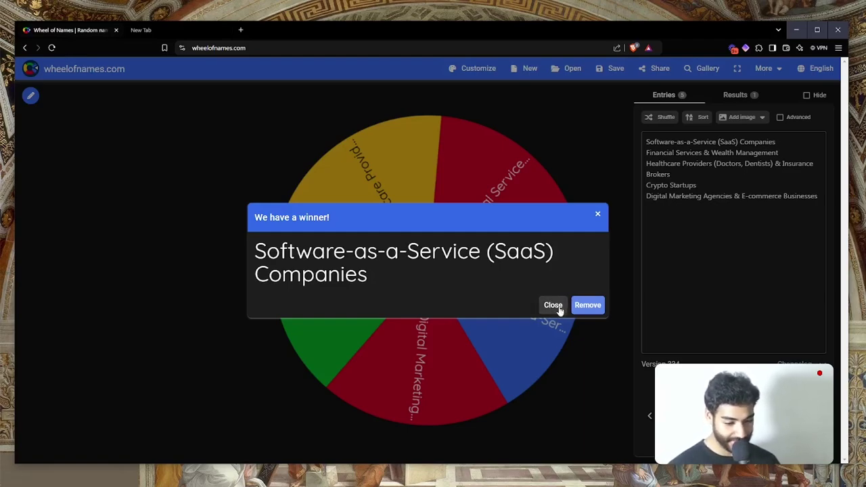
Close the 'We have a winner!' announcement for Software-as-a-Service (SaaS) Companies
left_click(548, 306)
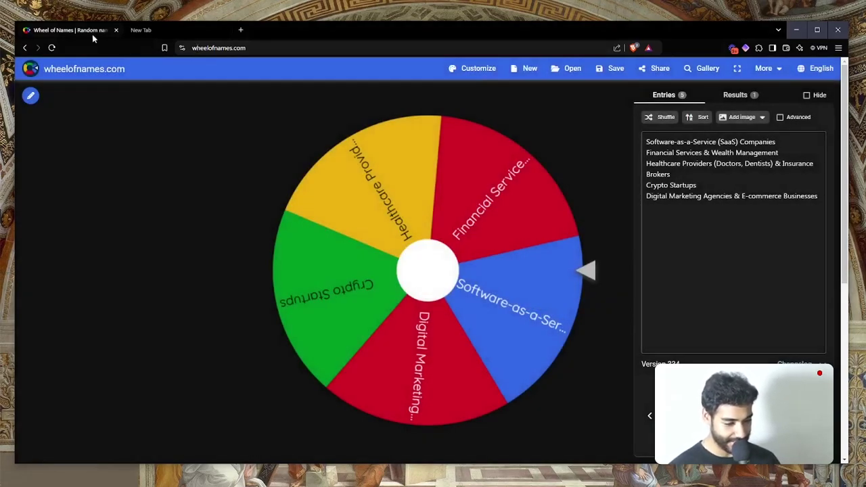
Close the Wheel of Names tab and create a new blank Google Doc
key("ctrl+w")
type("docs.new")
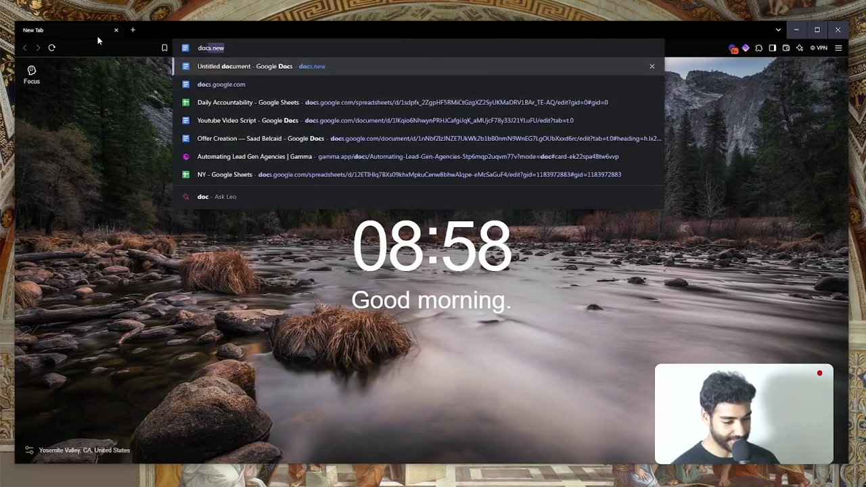
key("Return")
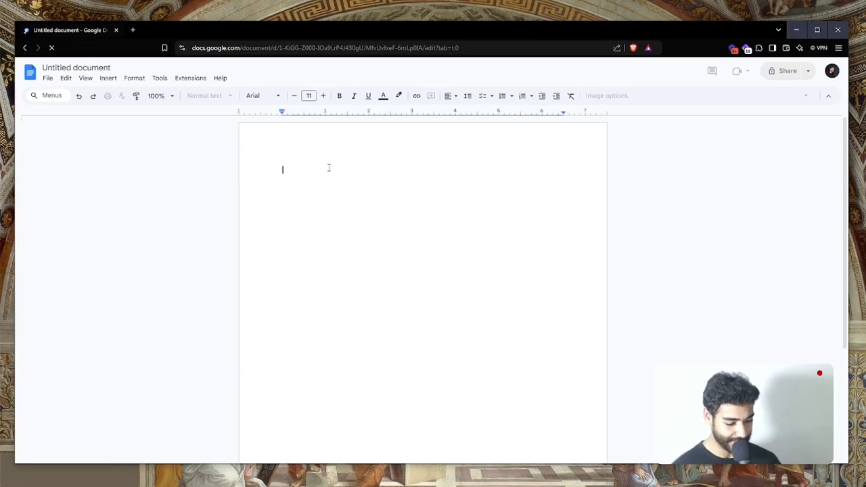
Type 'Target: SaaS' as the document's first line and make it bold
type("Target:")
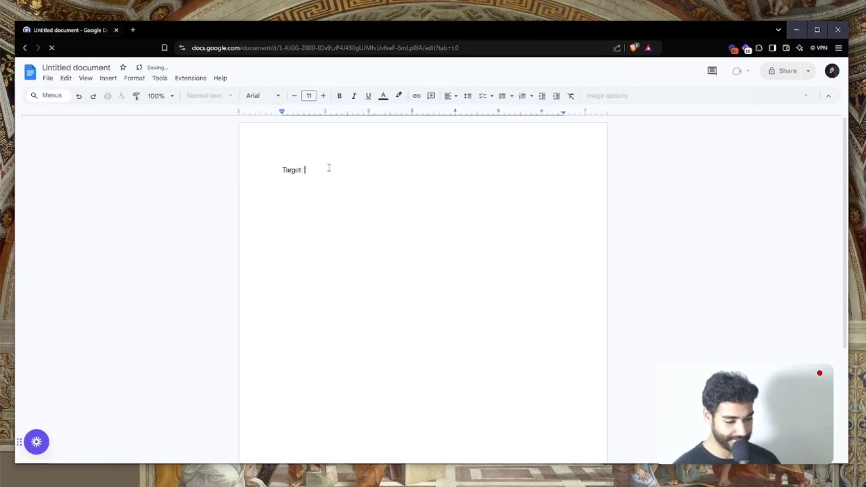
type(" SaaS")
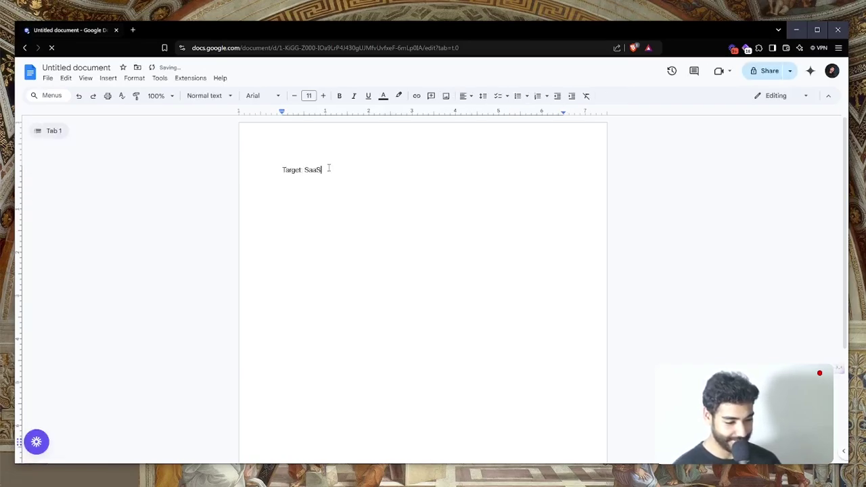
key("ctrl+a")
key("ctrl+b")
left_click(329, 169)
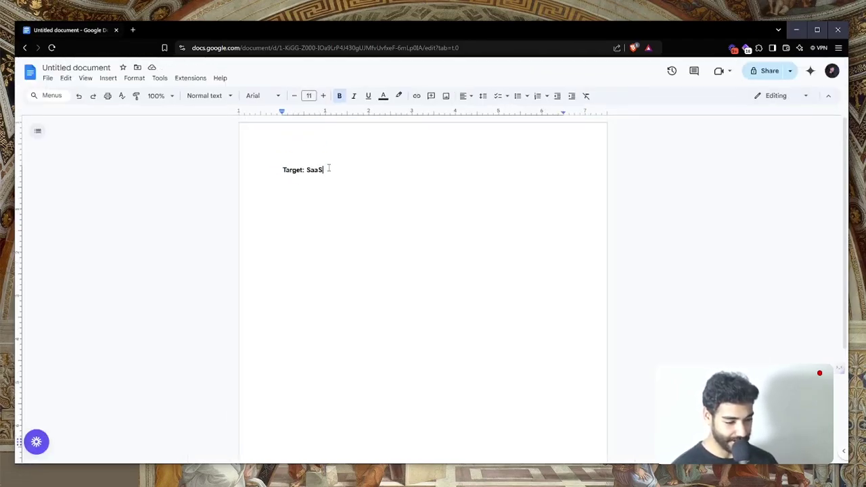
key("ctrl+t")
Go to apollo.io, log in, and switch to the People search page
type("apollo.io")
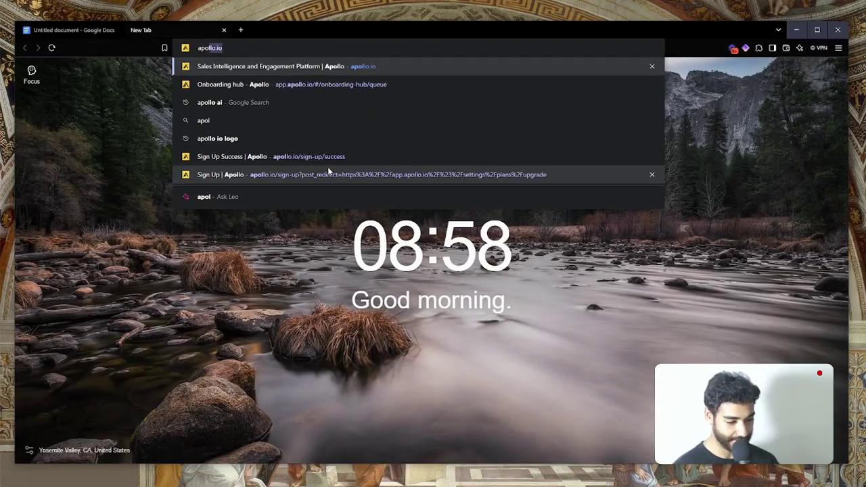
key("Return")
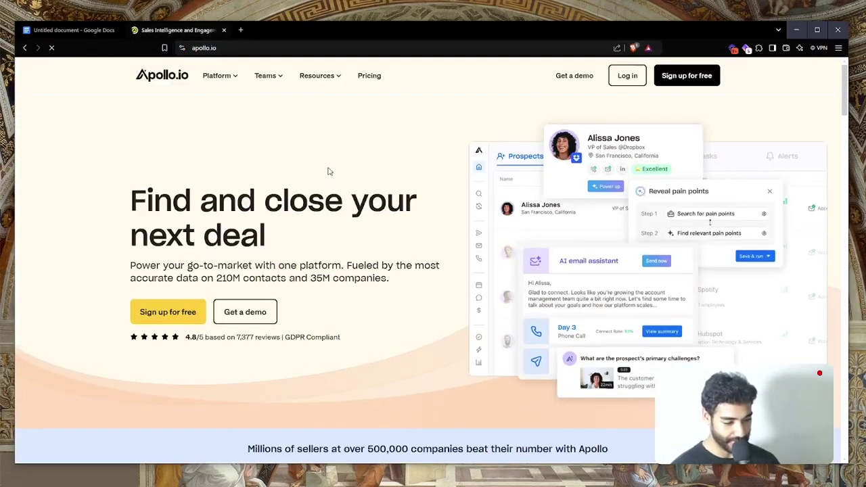
left_click(624, 74)
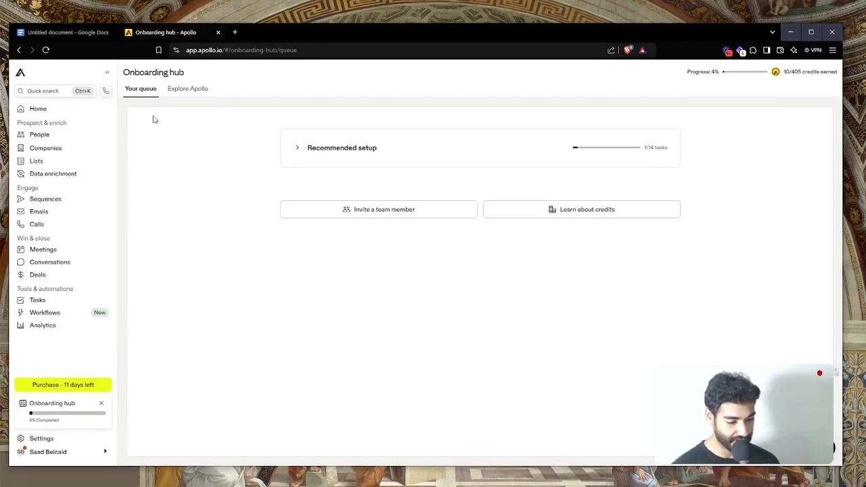
left_click(52, 137)
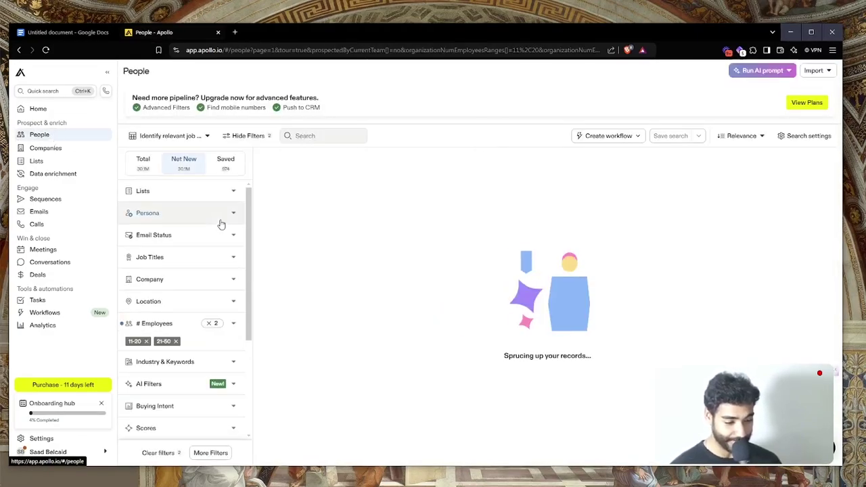
Clear the 11-20 and 21-50 # Employees filter and expand the Email Status filter
scroll(205, 327, "down", 4)
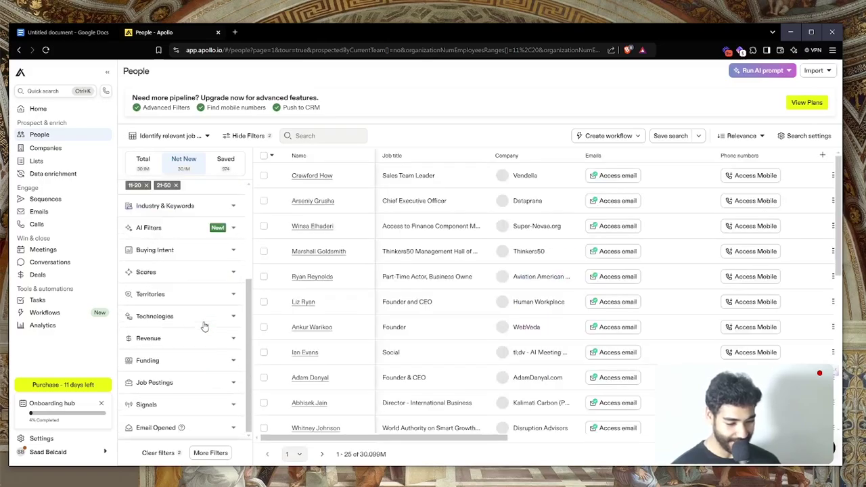
scroll(205, 326, "up", 4)
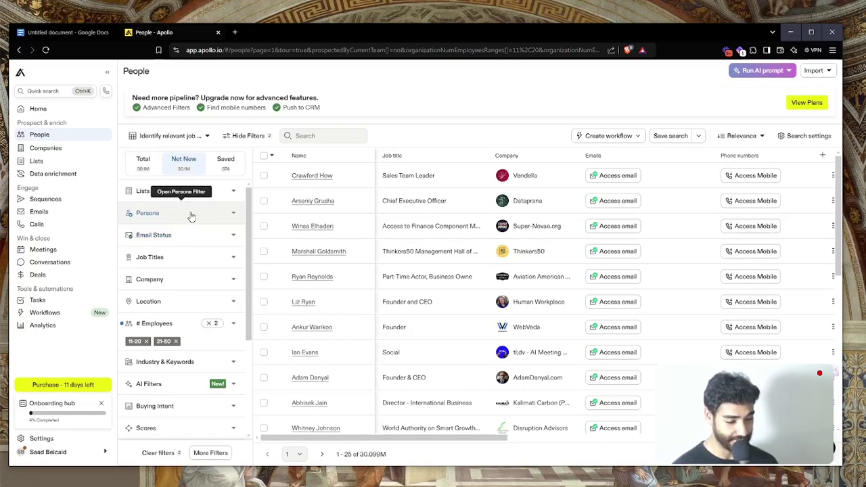
scroll(192, 217, "down", 3)
scroll(189, 217, "up", 3)
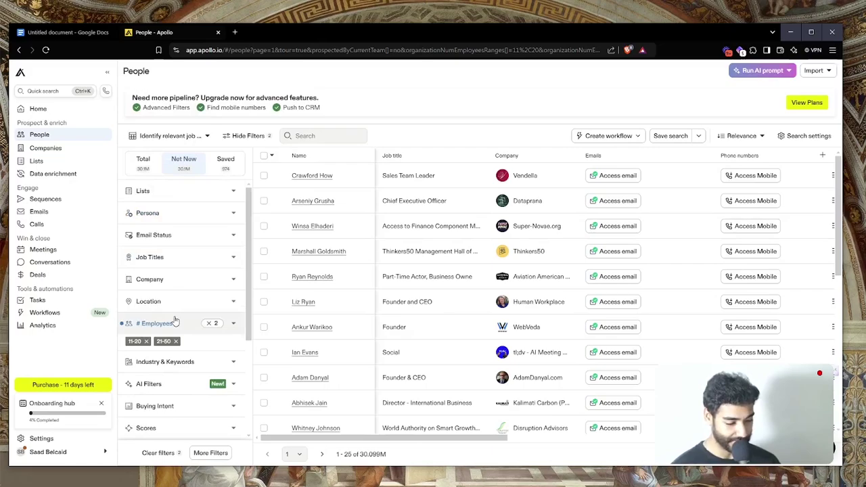
left_click(210, 324)
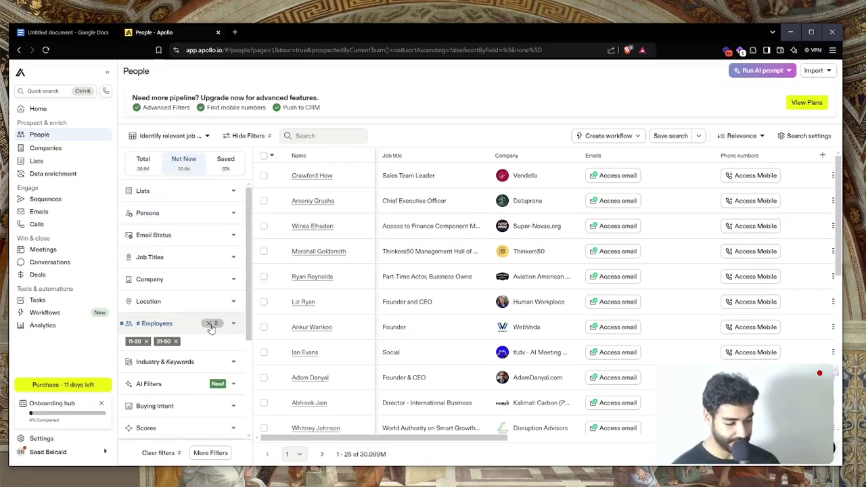
scroll(211, 329, "down", 2)
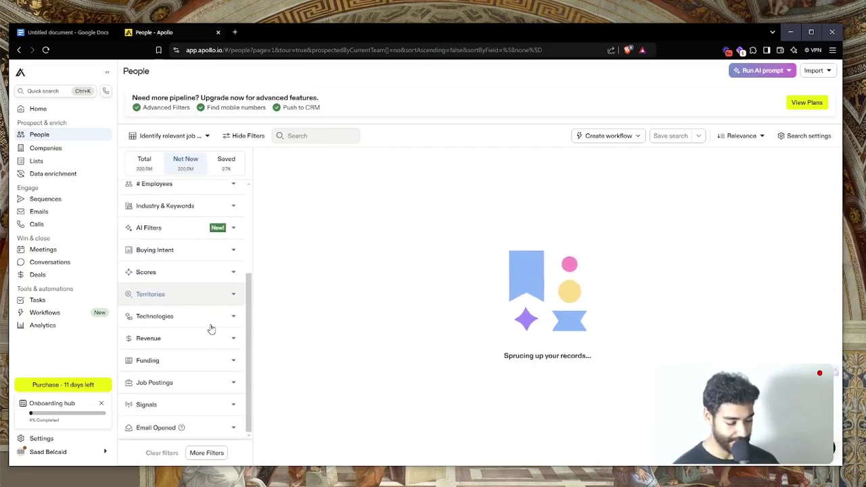
scroll(211, 329, "up", 2)
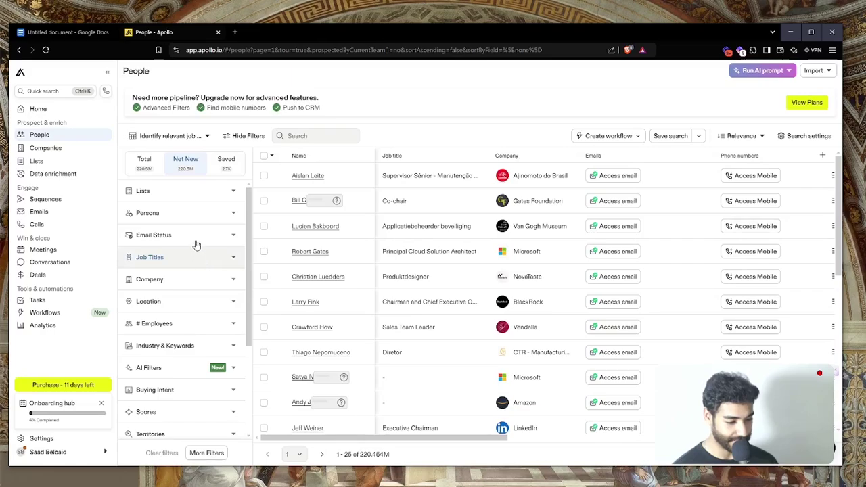
left_click(196, 245)
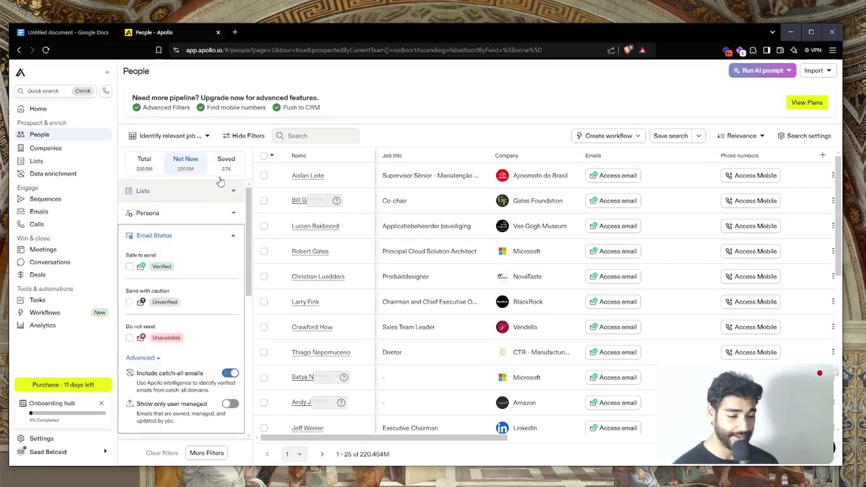
Tick Verified under Email Status and review the reloaded results of about 95.7M people
left_click(130, 267)
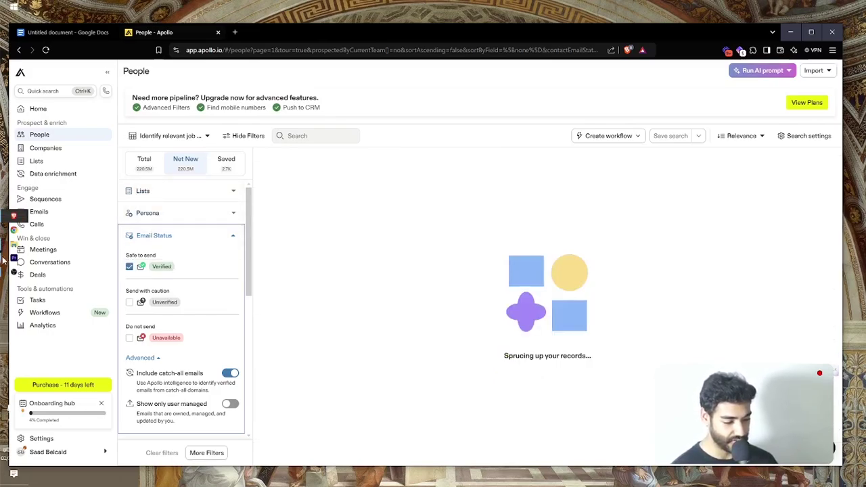
mouse_move(14, 273)
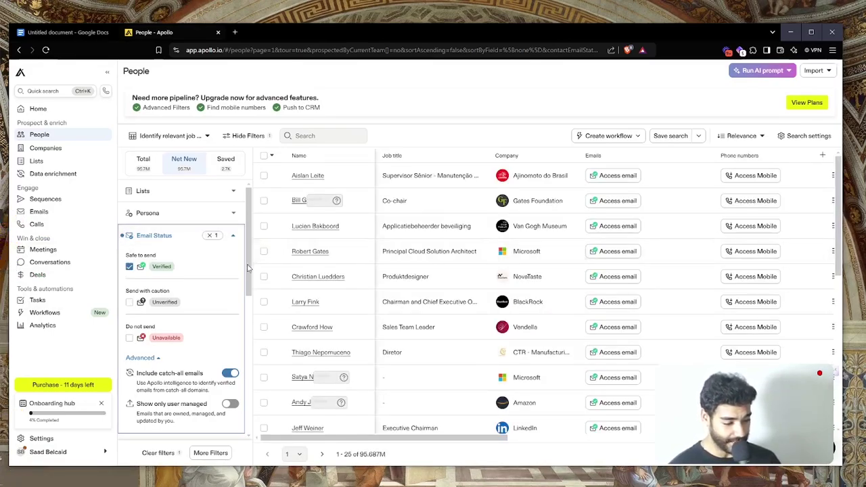
scroll(247, 268, "down", 1)
scroll(189, 264, "down", 8)
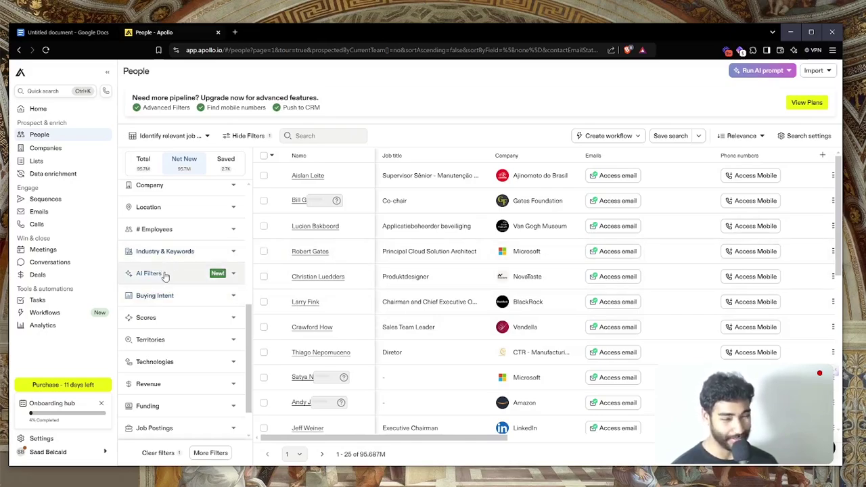
scroll(164, 276, "down", 1)
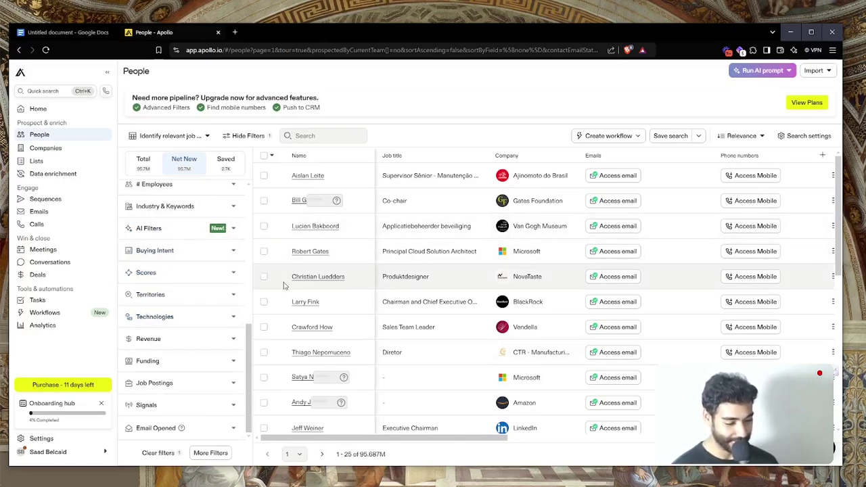
scroll(198, 309, "up", 2)
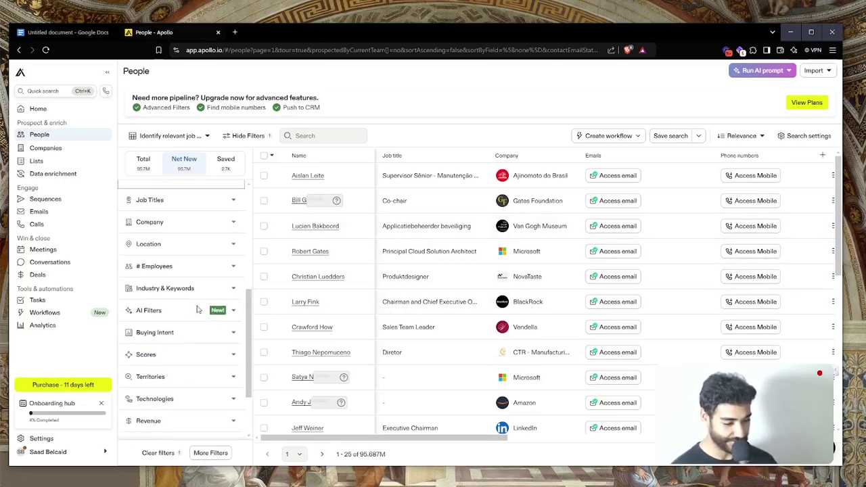
scroll(198, 310, "up", 2)
scroll(199, 309, "up", 3)
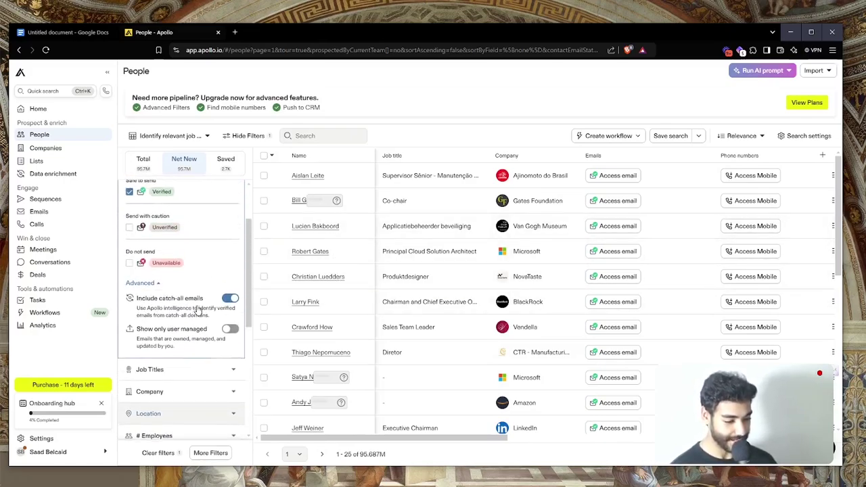
scroll(198, 310, "up", 2)
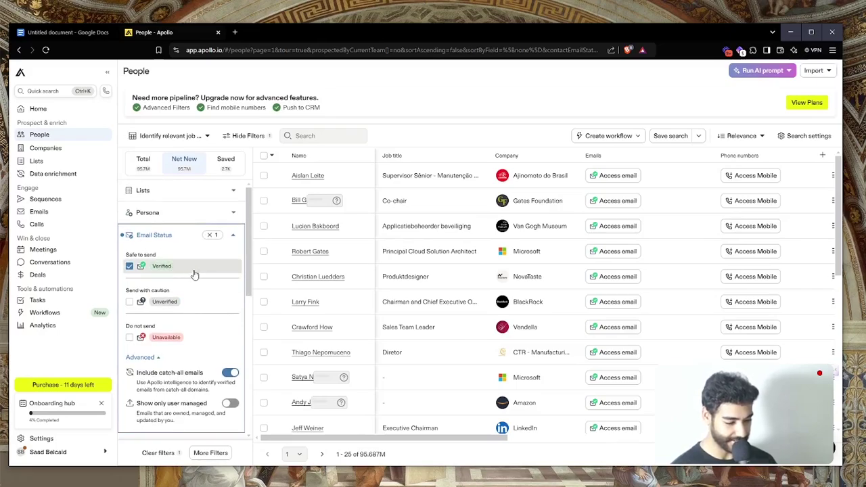
scroll(172, 297, "down", 5)
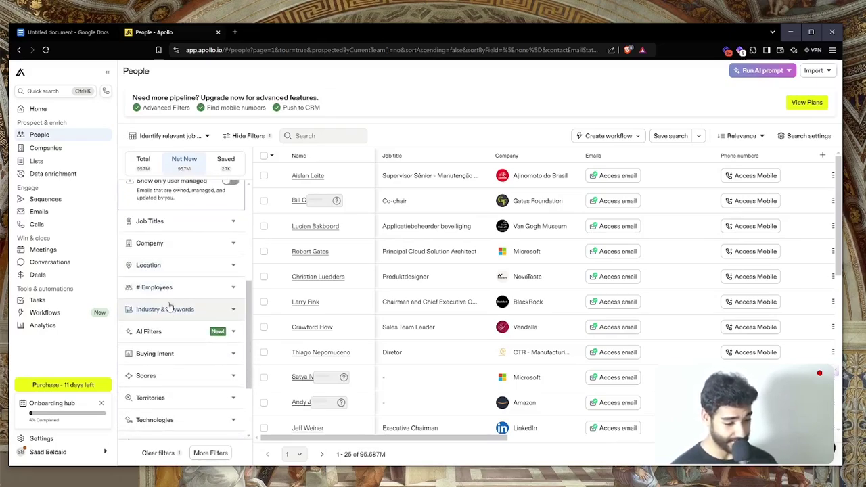
Under Industry & Keywords, select Information Technology & Services as the industry
left_click(167, 311)
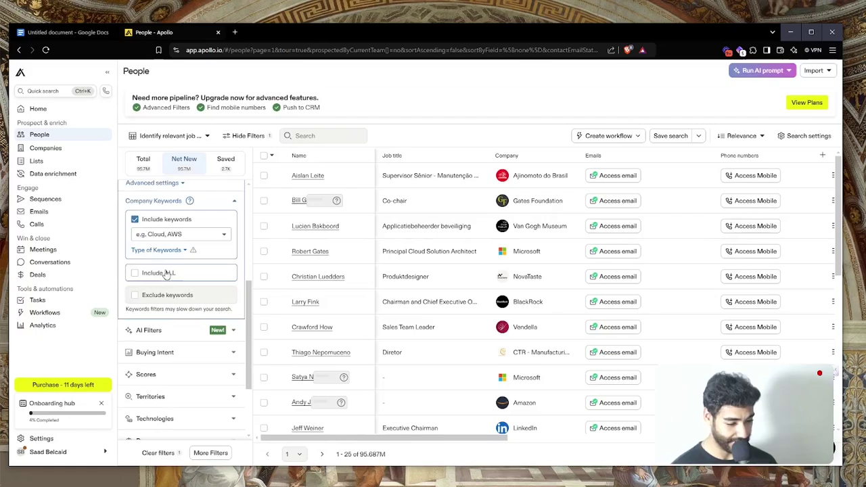
left_click(157, 234)
type("i")
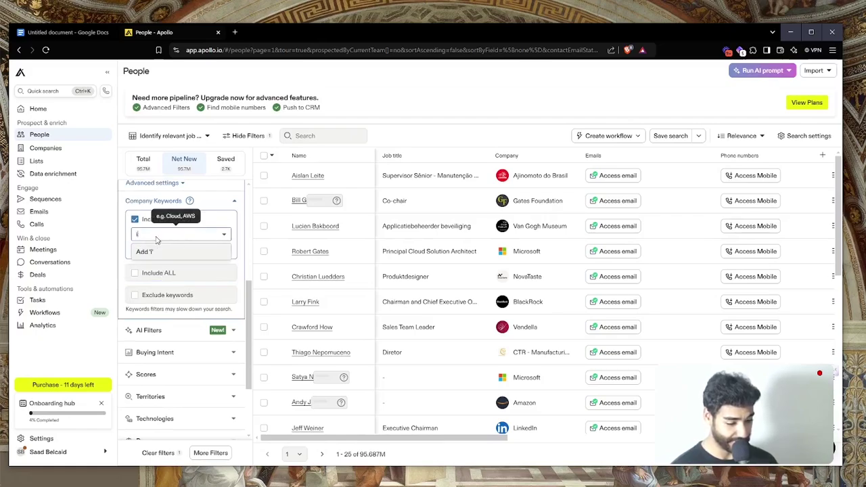
key("BackSpace")
key("BackSpace")
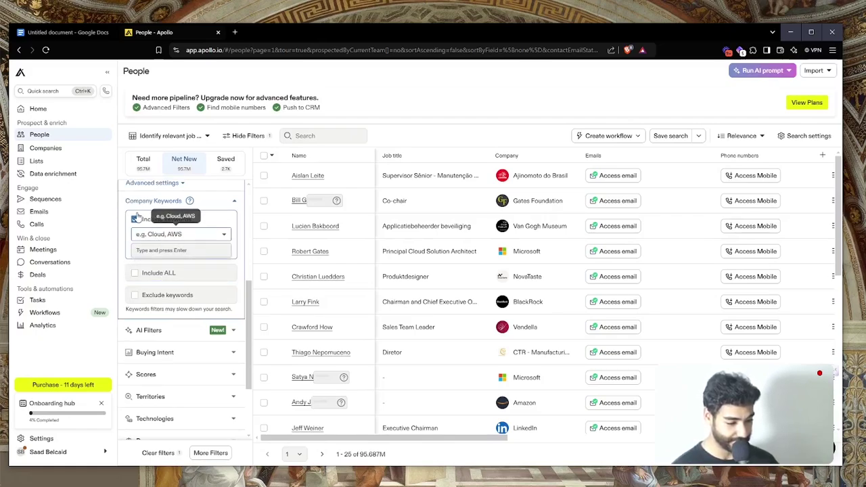
left_click(136, 220)
scroll(146, 230, "up", 1)
left_click(155, 223)
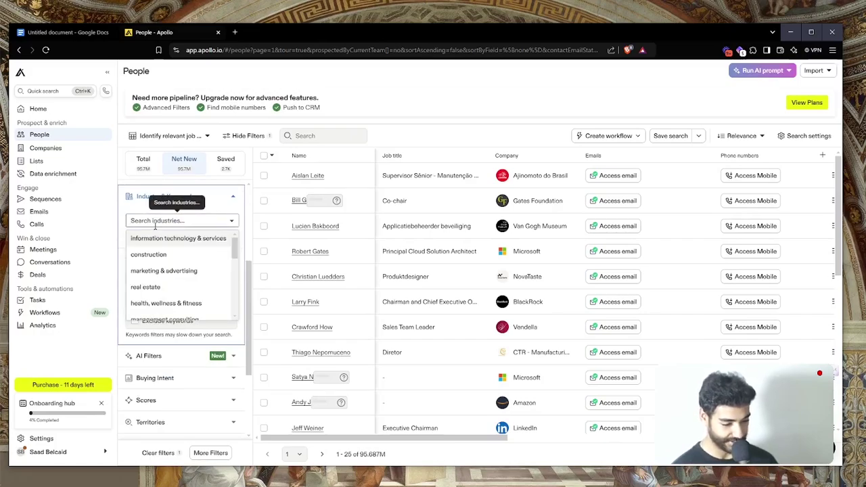
left_click(163, 239)
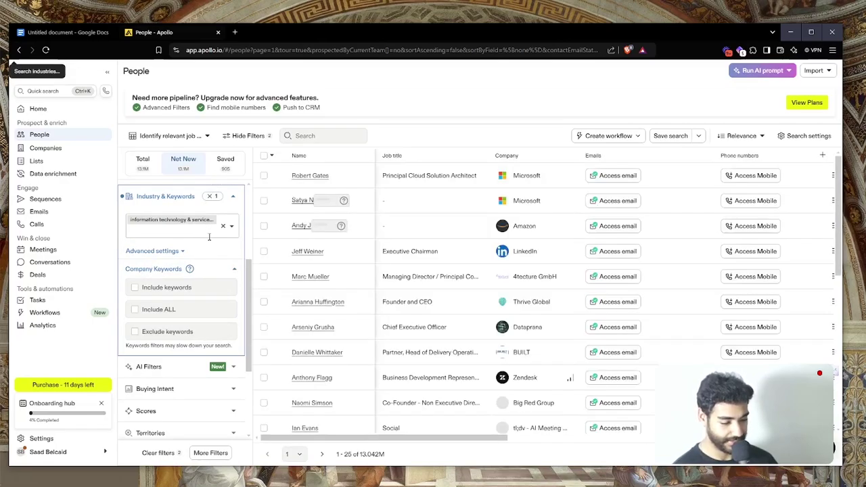
Browse the industry list, then expand and collapse # Employees without choosing a range
left_click(197, 233)
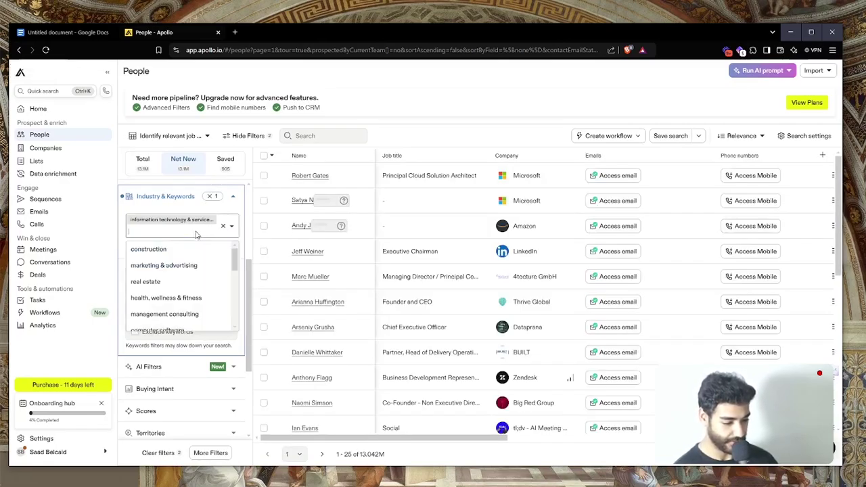
scroll(173, 281, "down", 5)
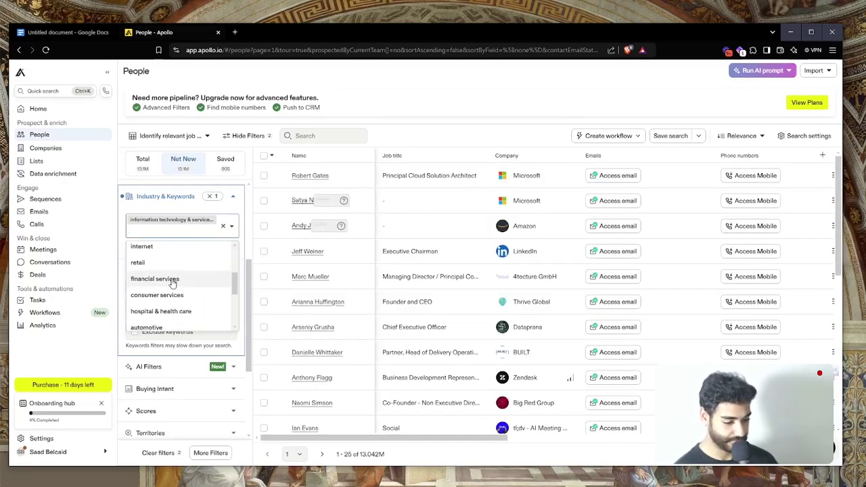
scroll(173, 284, "up", 4)
scroll(172, 281, "up", 3)
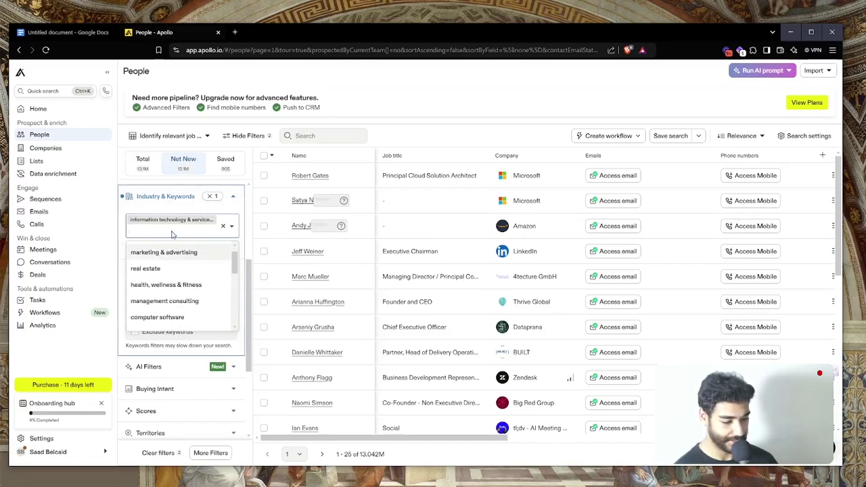
scroll(172, 257, "down", 5)
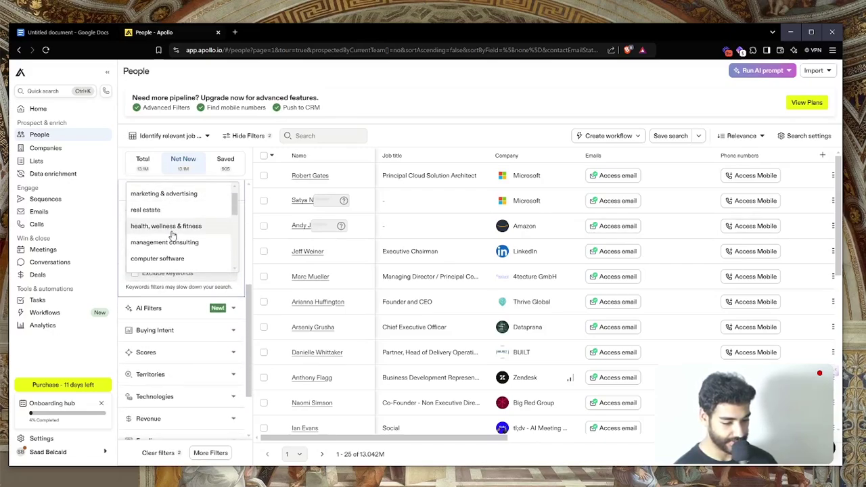
scroll(200, 301, "up", 3)
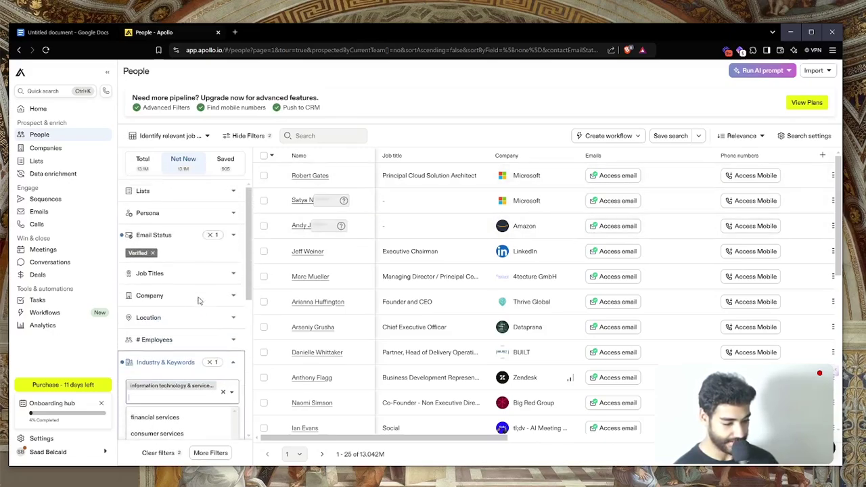
left_click(175, 337)
left_click(174, 337)
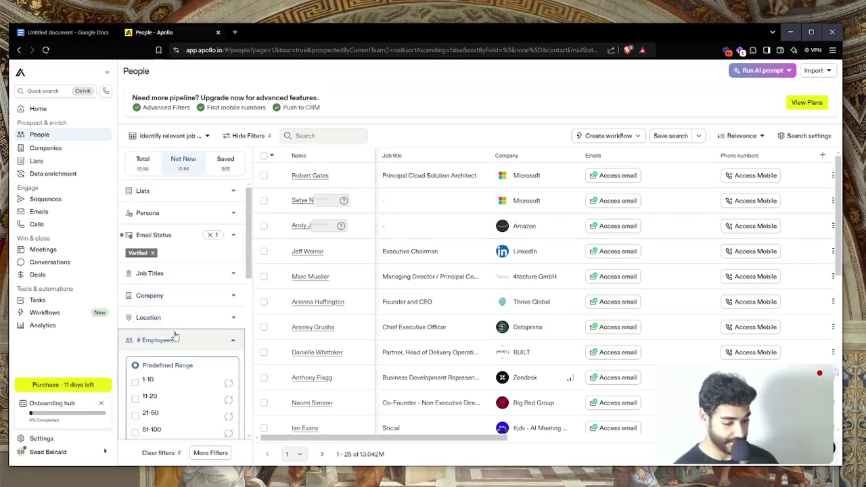
left_click(174, 337)
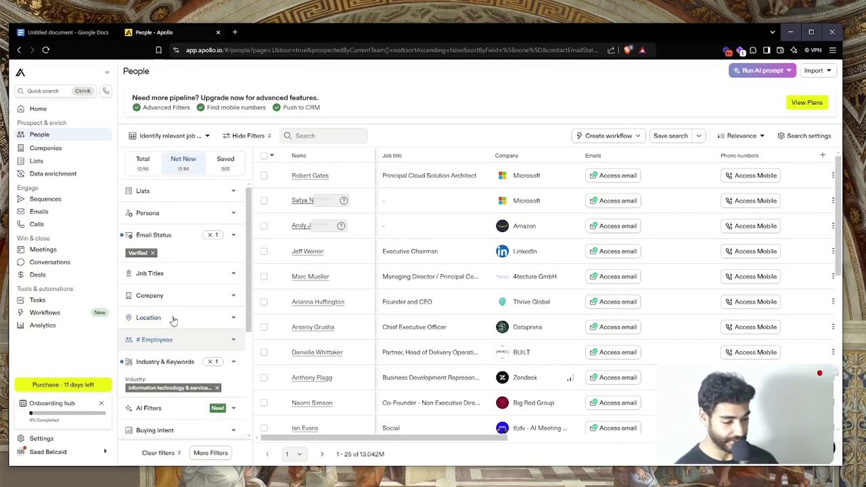
Expand Job Titles and add Founder and CEO under Is any of
left_click(154, 269)
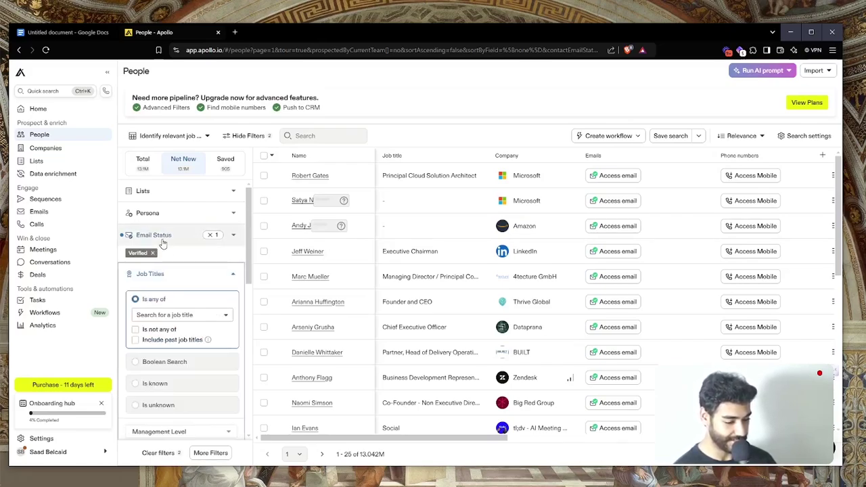
scroll(169, 242, "down", 5)
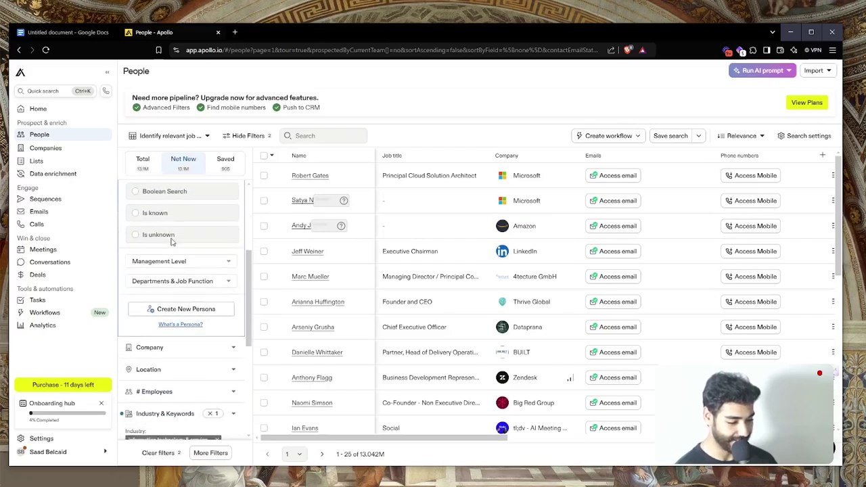
scroll(171, 242, "down", 2)
scroll(171, 242, "up", 3)
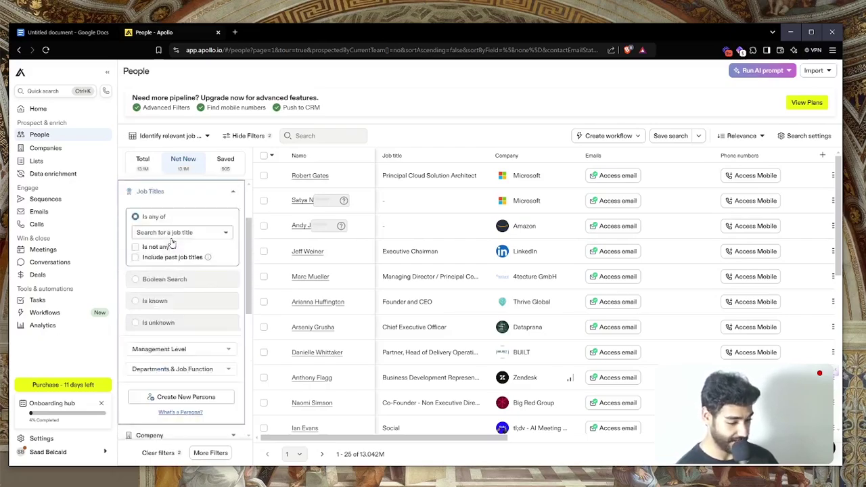
scroll(172, 243, "up", 2)
left_click(149, 314)
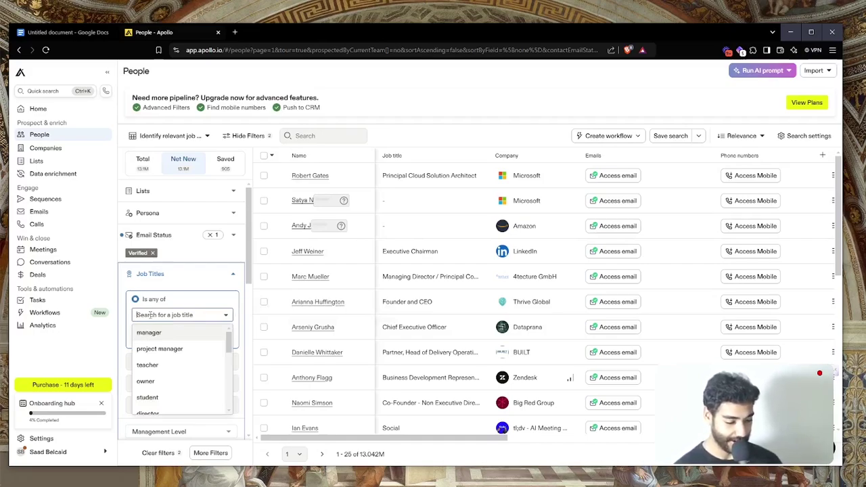
type("Founda")
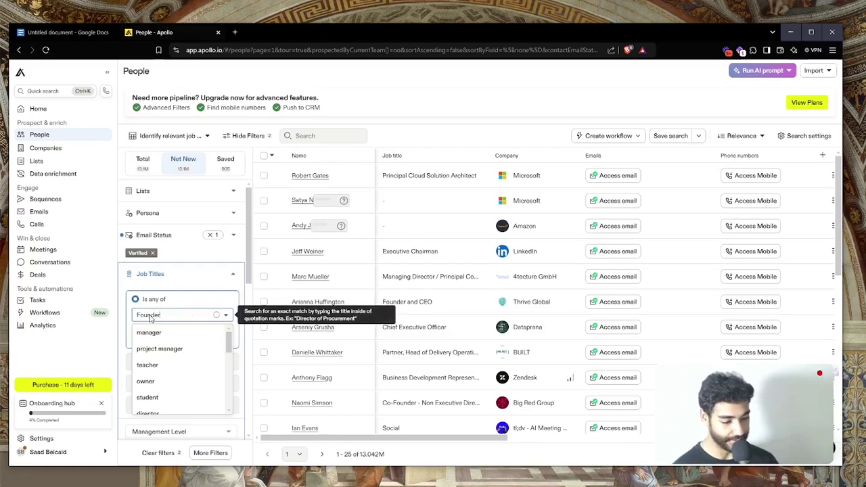
key("Return")
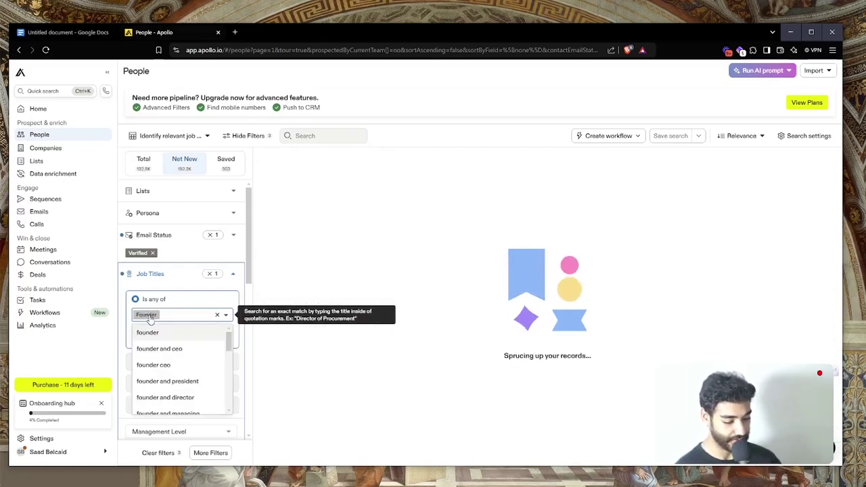
type("CEO")
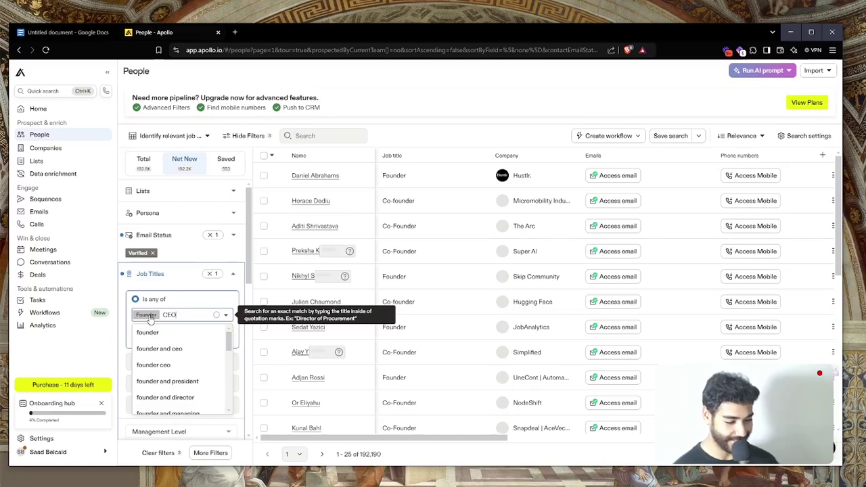
key("Return")
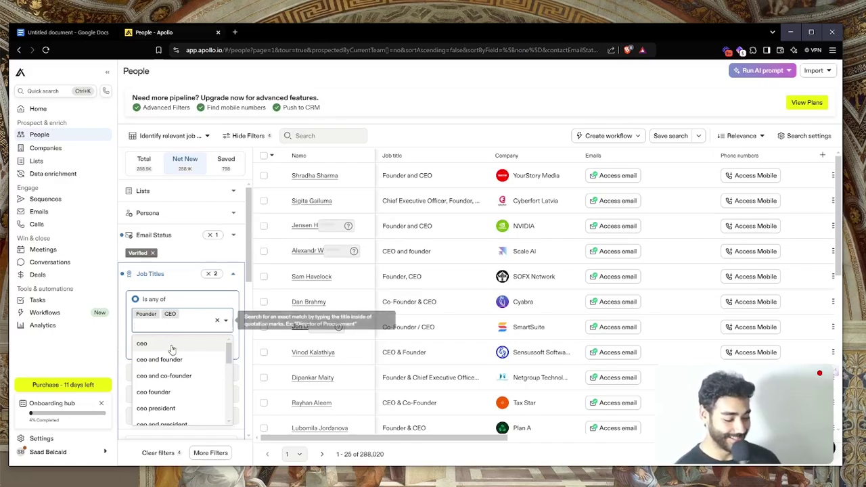
Add co-founder and director to the Job Titles filter from the suggestions
scroll(184, 329, "down", 1)
scroll(183, 327, "up", 1)
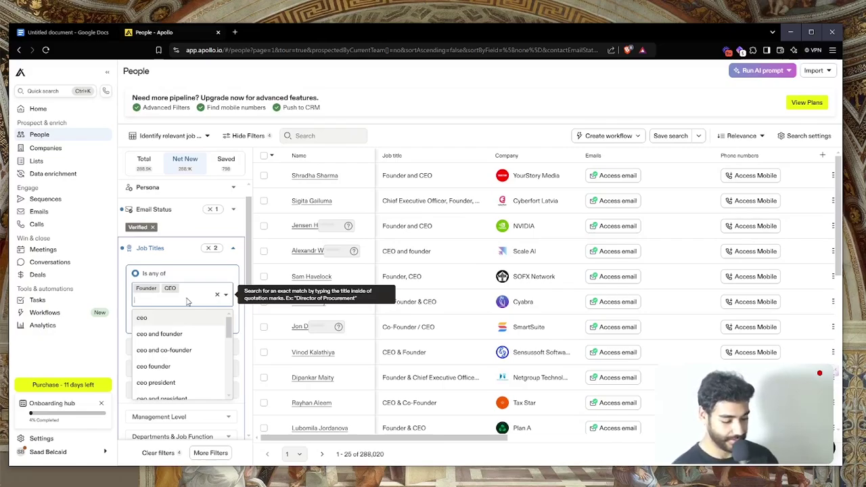
type("Co")
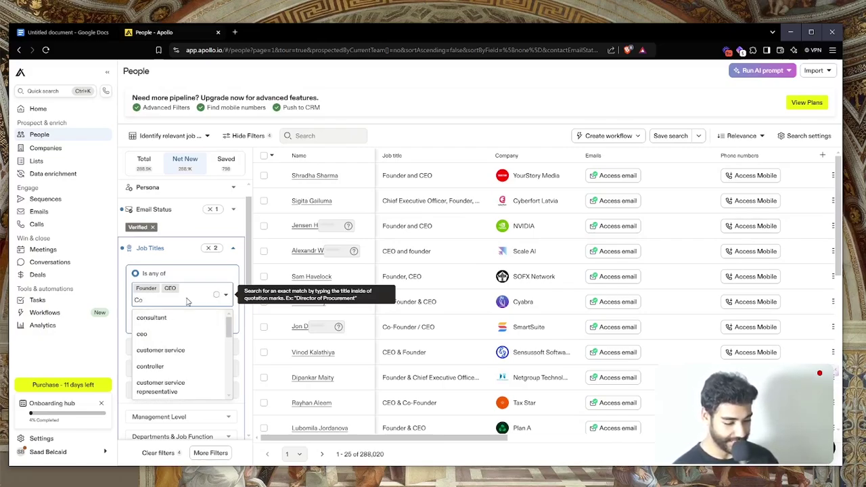
type("-f")
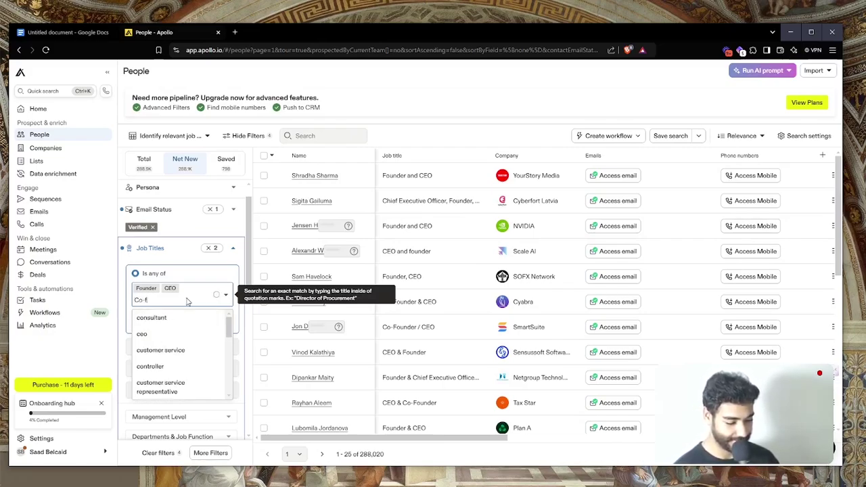
type("ou")
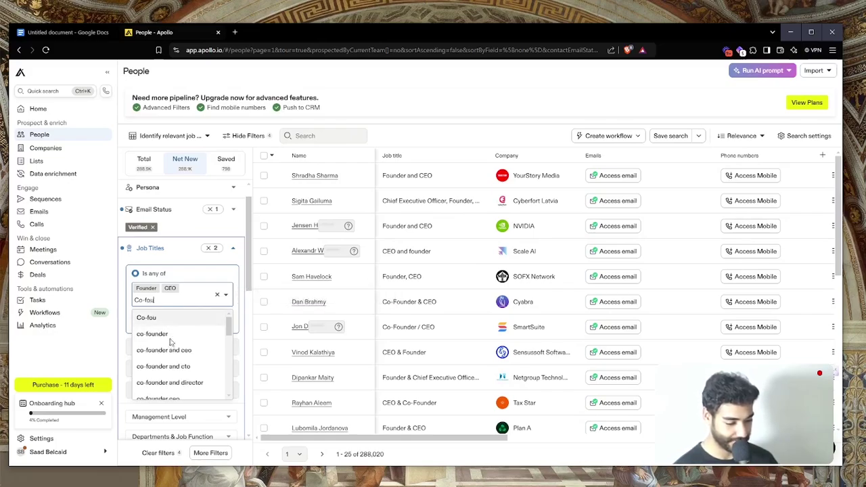
left_click(169, 339)
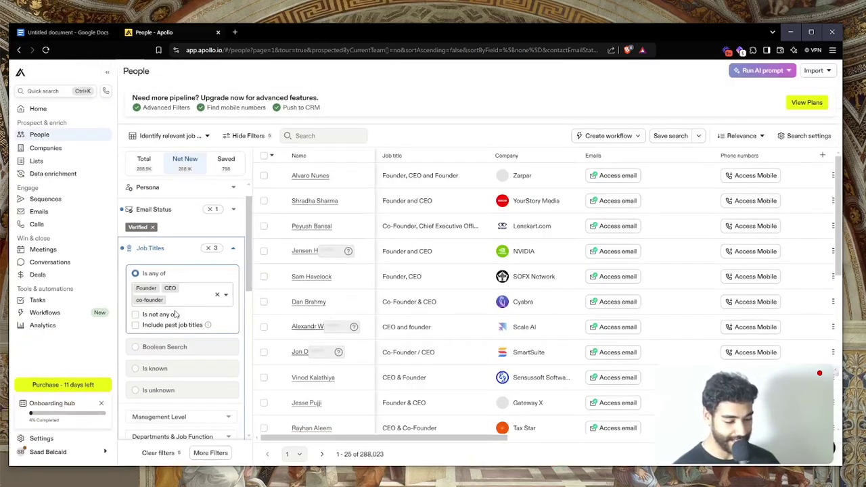
left_click(184, 308)
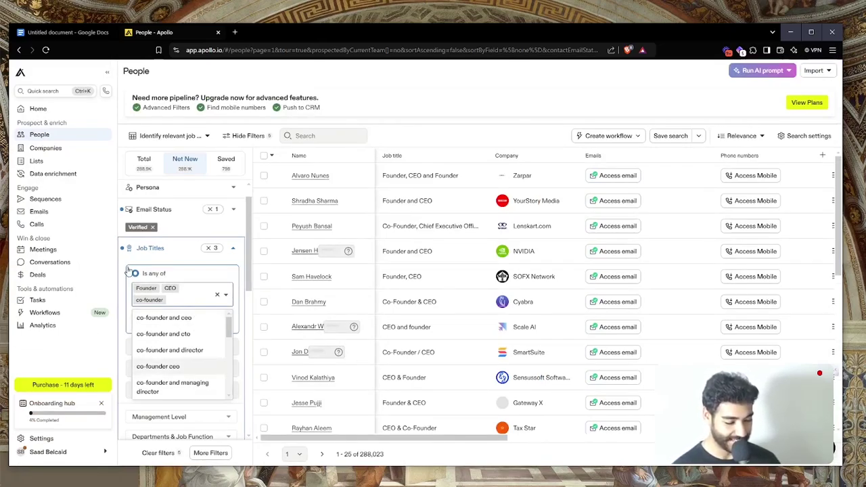
type("p")
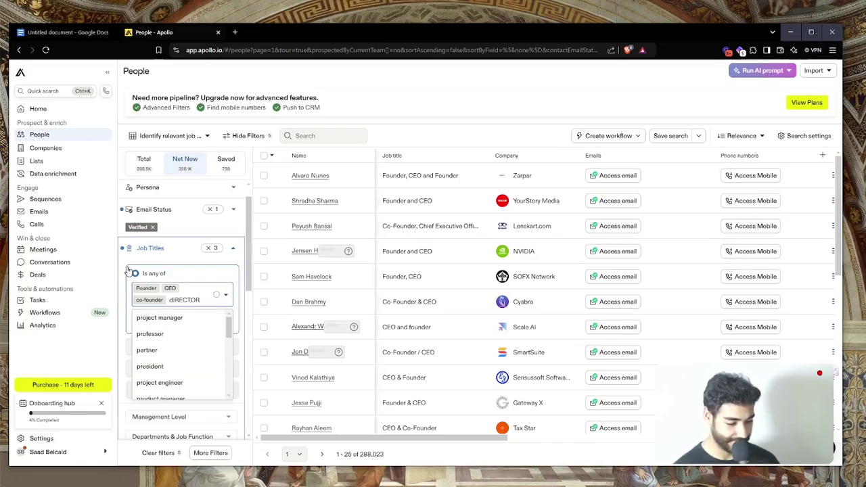
left_click(128, 271)
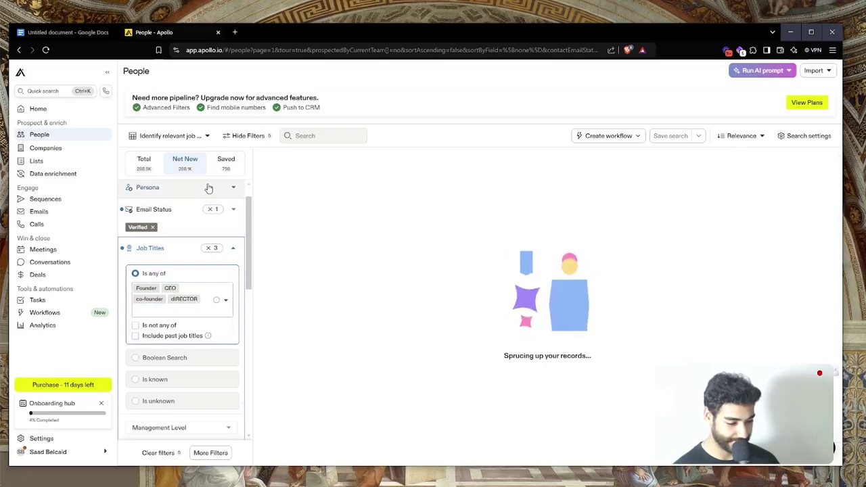
Add president and president and ceo to the Job Titles Is any of list
scroll(201, 142, "up", 3)
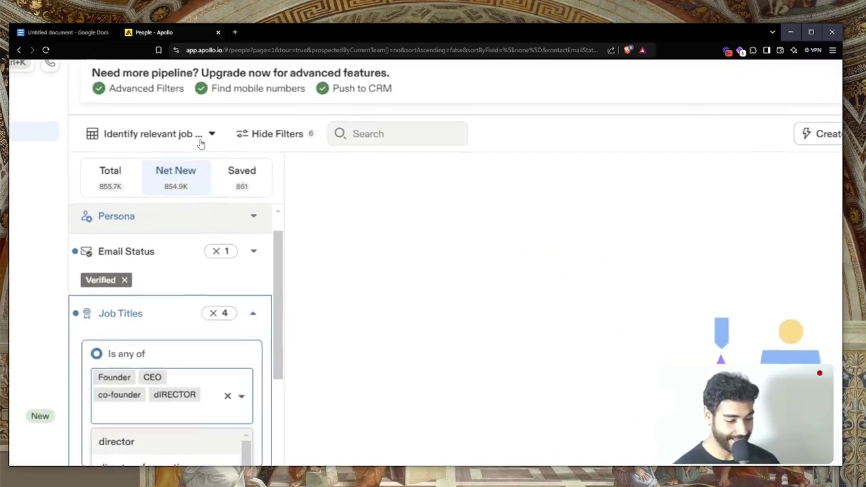
scroll(201, 141, "down", 3)
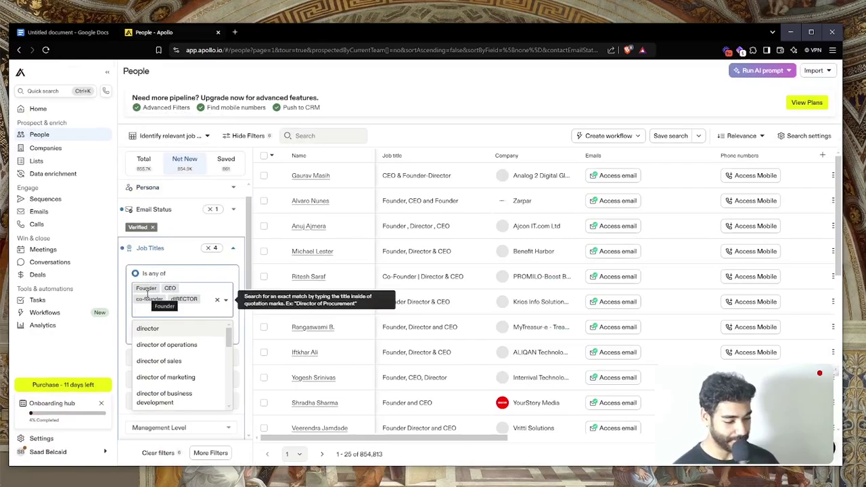
type("P")
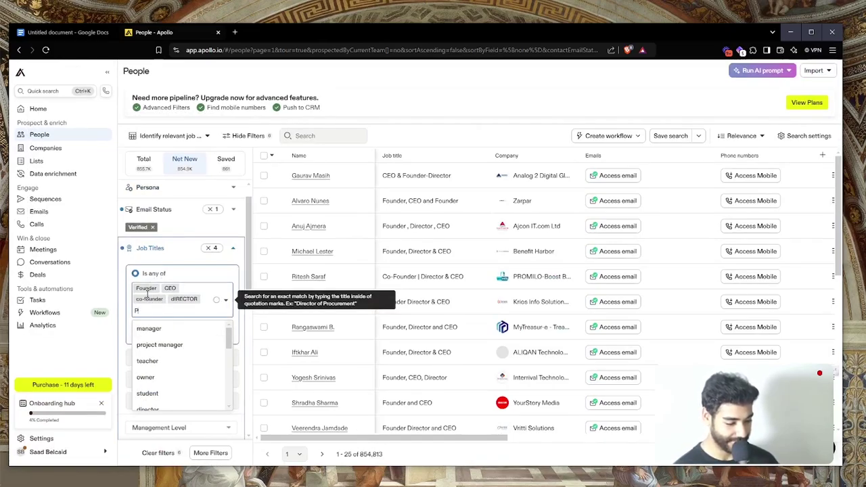
type("resi")
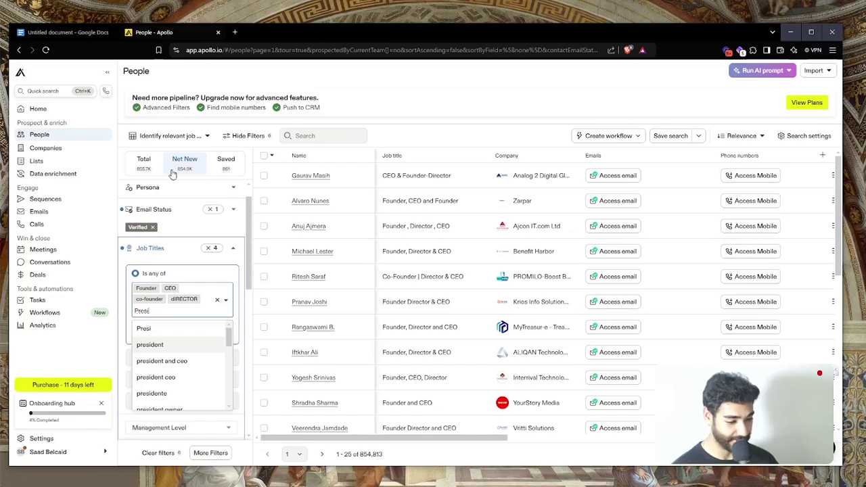
key("Return")
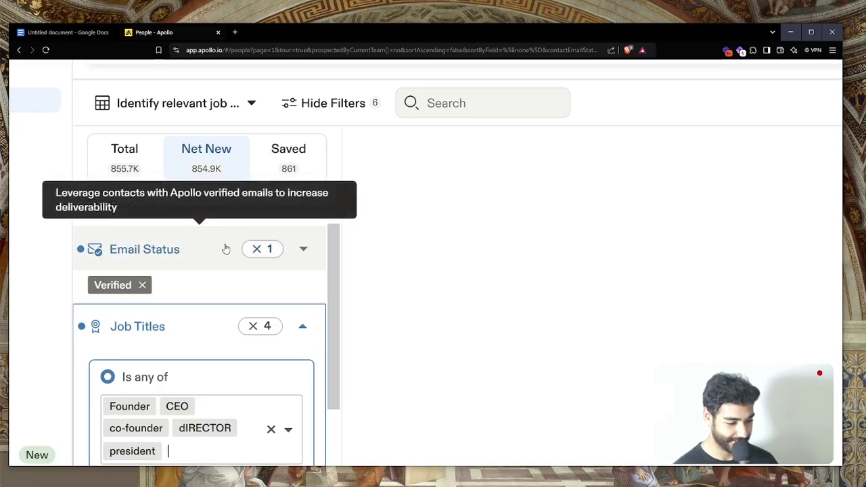
scroll(226, 248, "down", 1)
scroll(145, 285, "up", 2)
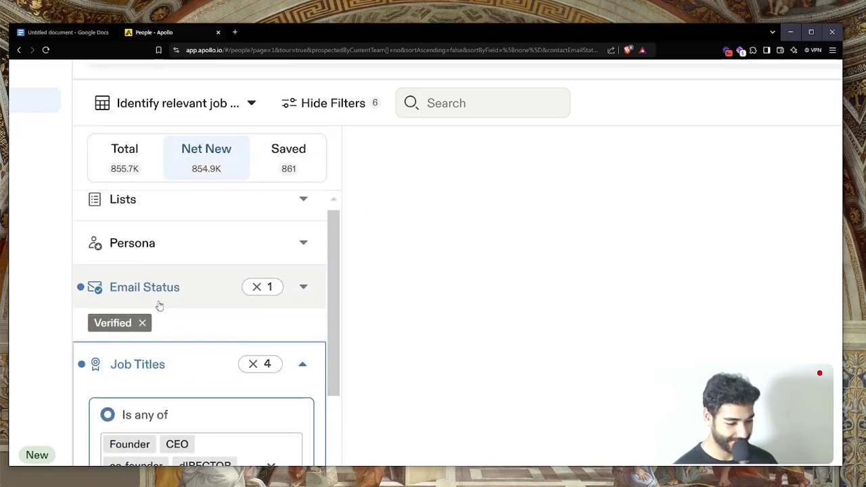
scroll(158, 305, "down", 1)
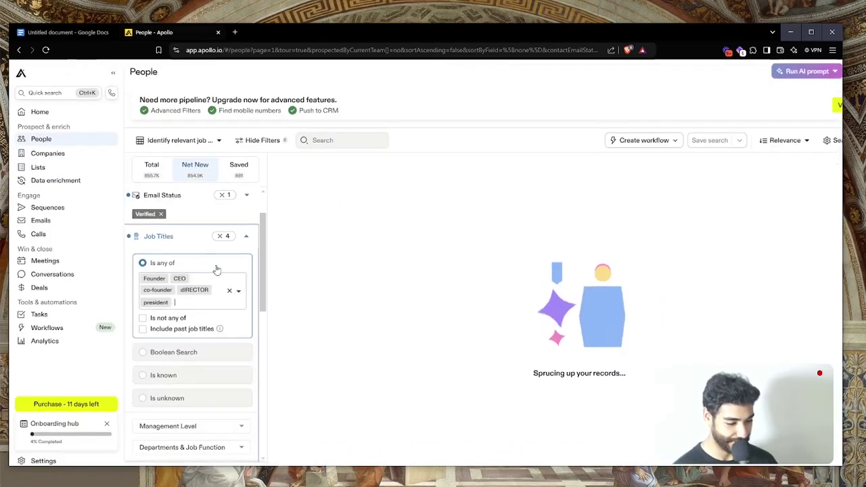
left_click(189, 414)
key("Return")
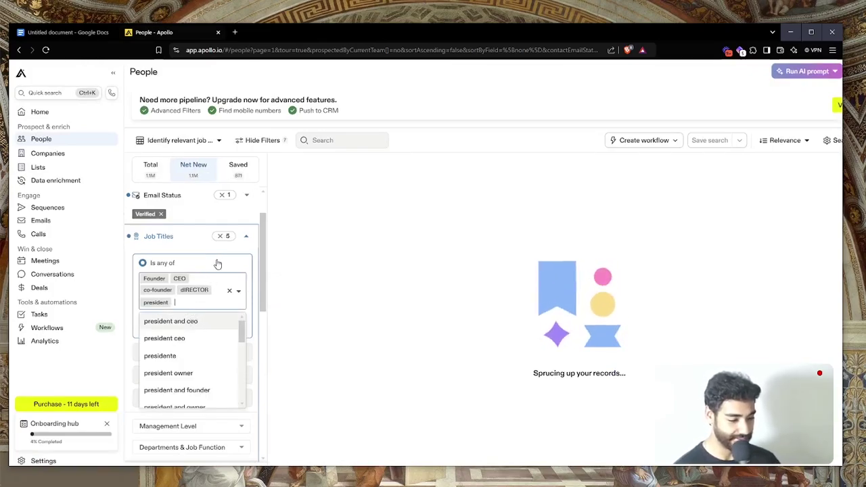
key("Return")
scroll(232, 233, "up", 1)
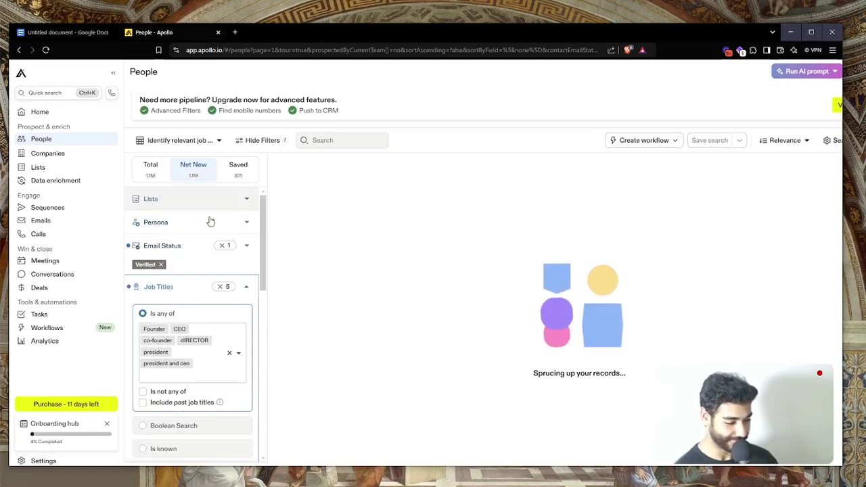
Tick the 11-20 and 21-50 Predefined Range boxes in the # Employees filter
scroll(233, 306, "down", 6)
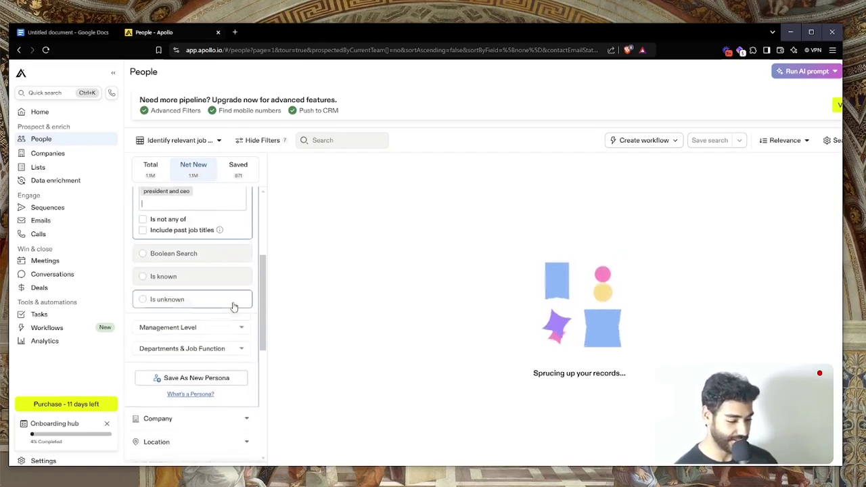
scroll(233, 307, "down", 2)
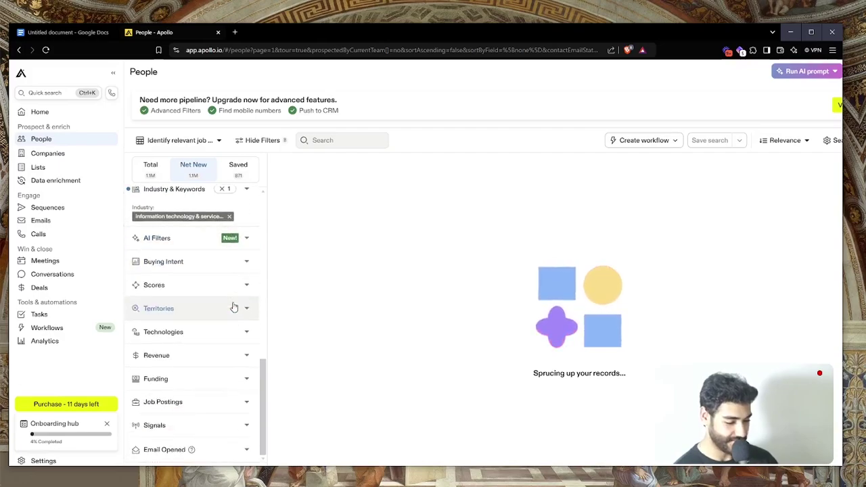
scroll(233, 308, "up", 6)
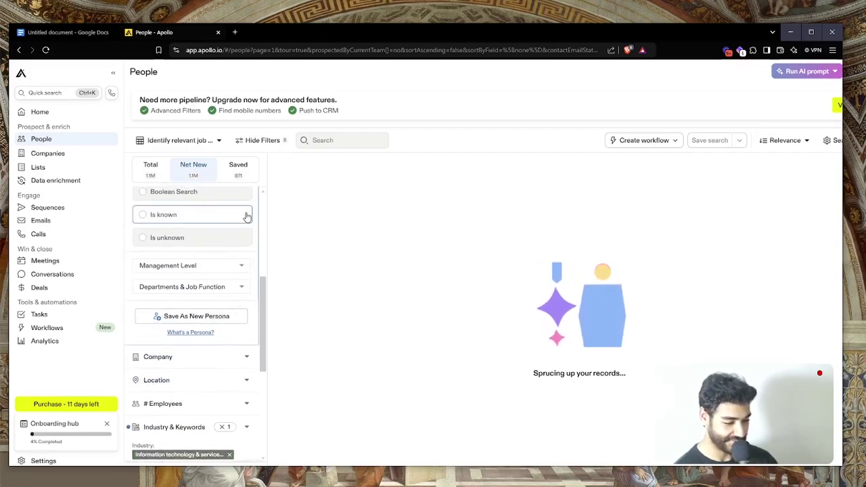
scroll(220, 345, "down", 3)
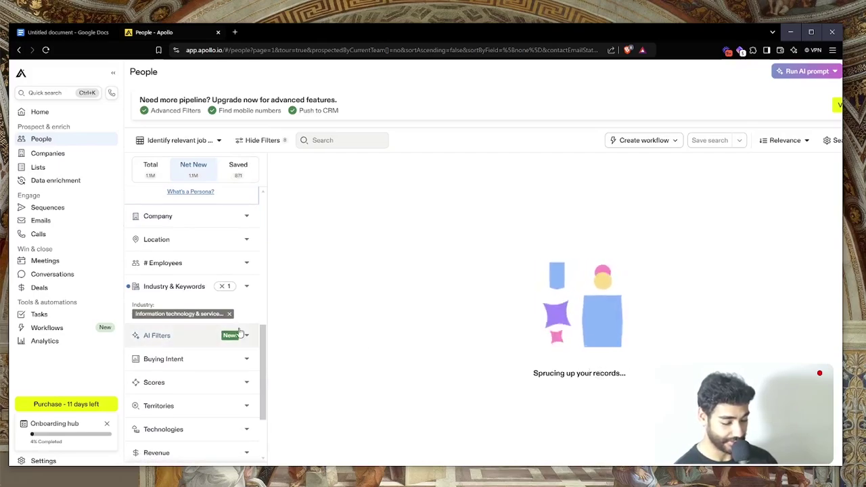
triple_click(560, 371)
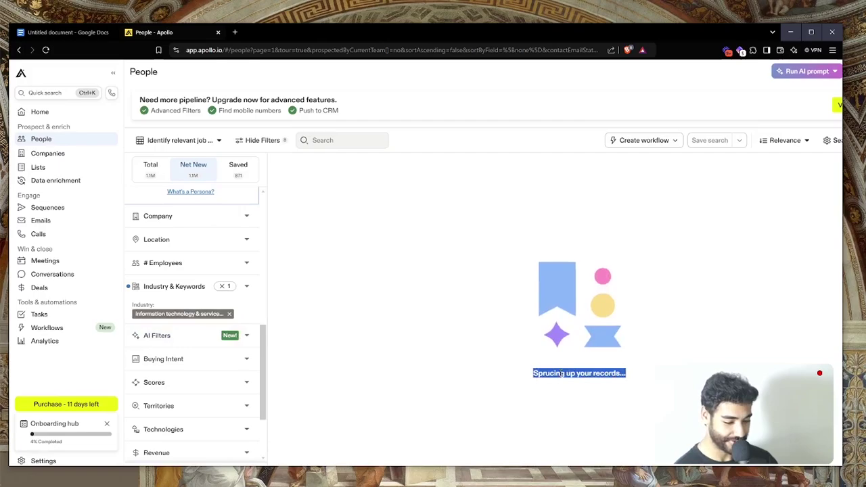
left_click(168, 260)
scroll(168, 261, "up", 3)
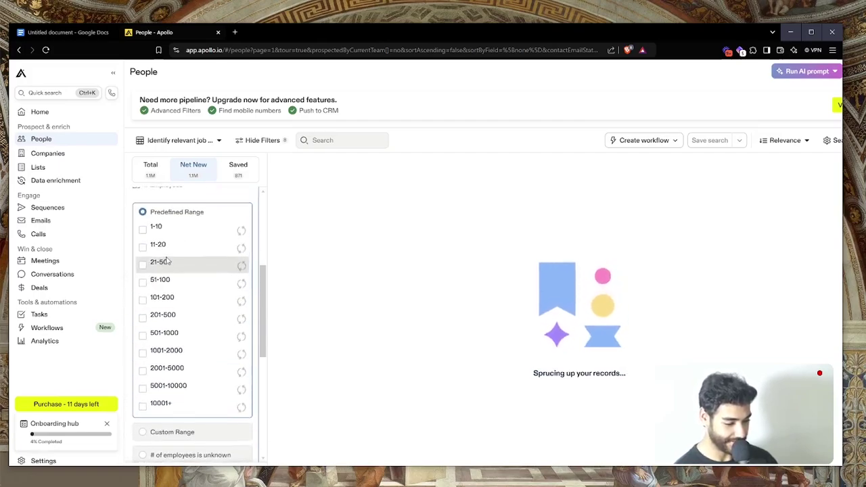
scroll(168, 261, "up", 2)
scroll(167, 259, "down", 2)
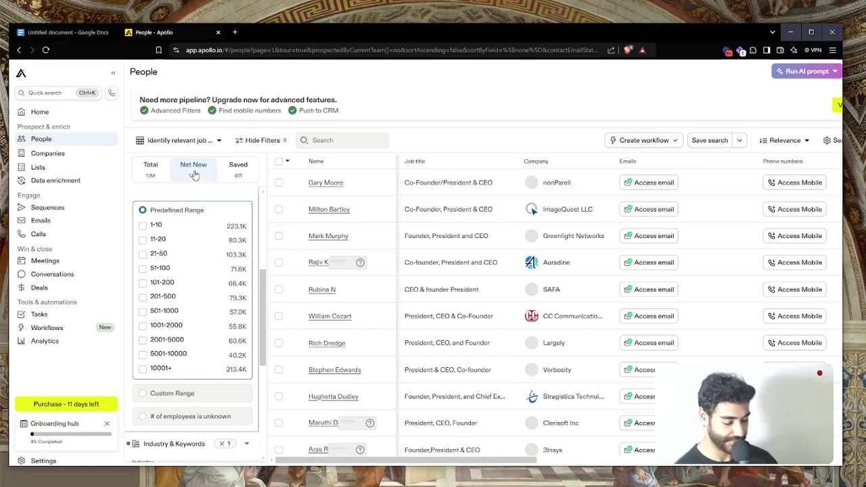
left_click(169, 253)
left_click(172, 242)
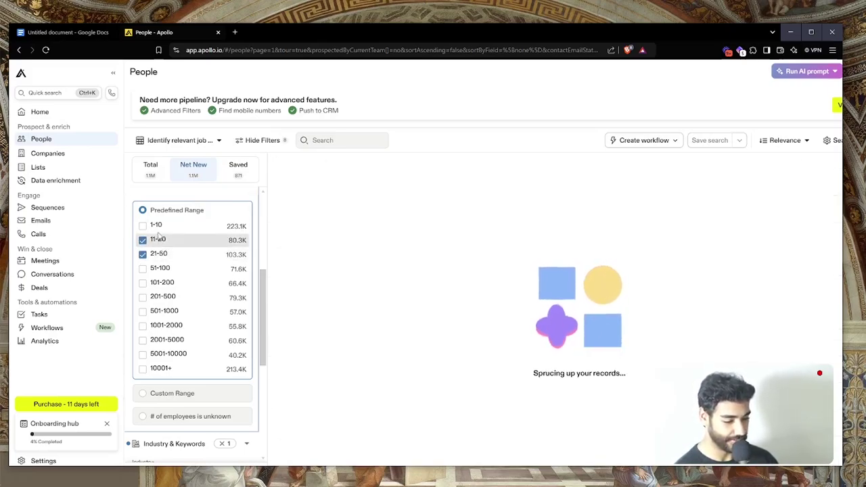
scroll(206, 254, "up", 2)
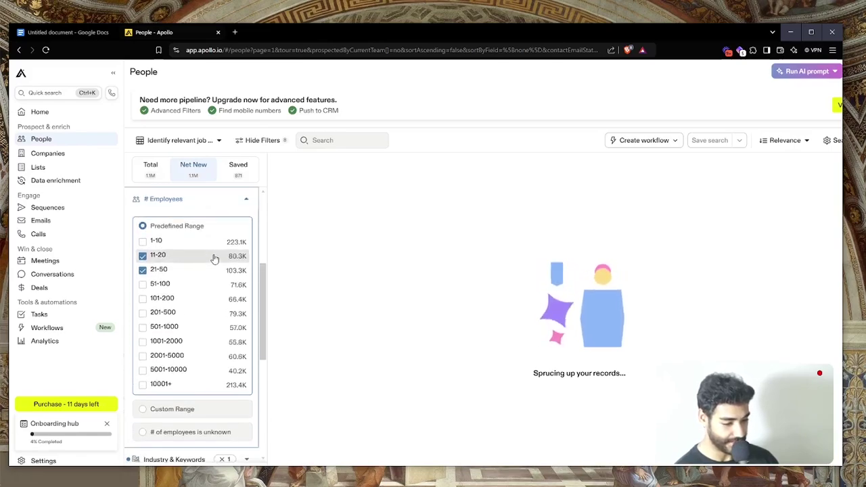
scroll(235, 314, "down", 1)
scroll(235, 314, "up", 1)
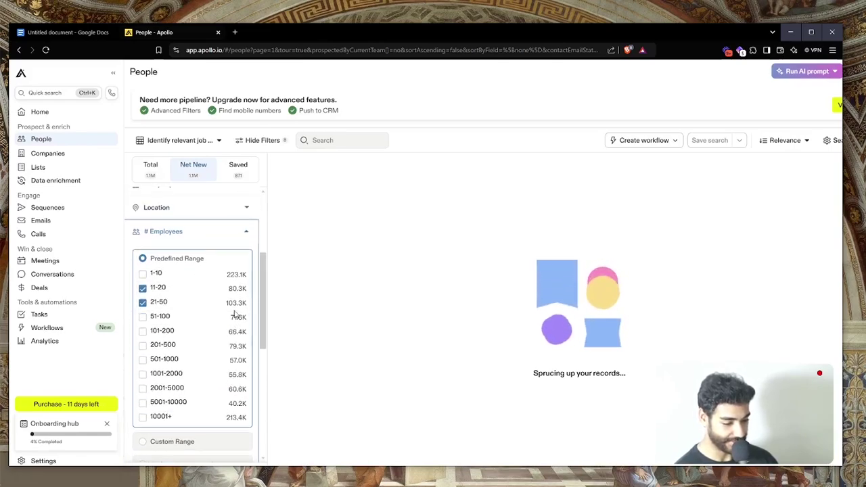
scroll(235, 315, "down", 3)
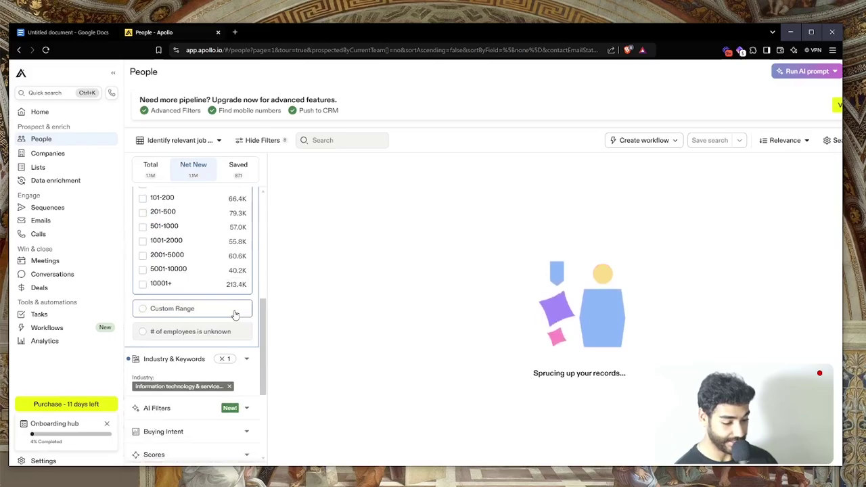
scroll(235, 314, "down", 2)
scroll(166, 373, "down", 1)
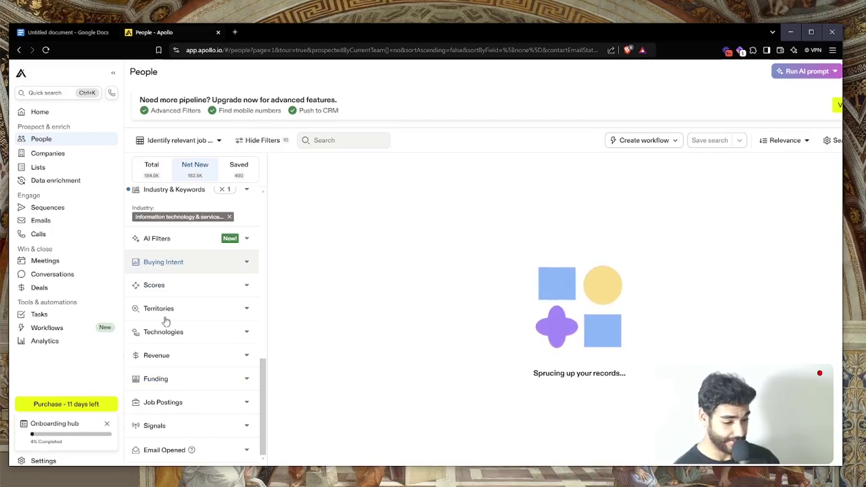
Set the Revenue filter's minimum to 0.3 under 'Is between'
scroll(170, 377, "down", 1)
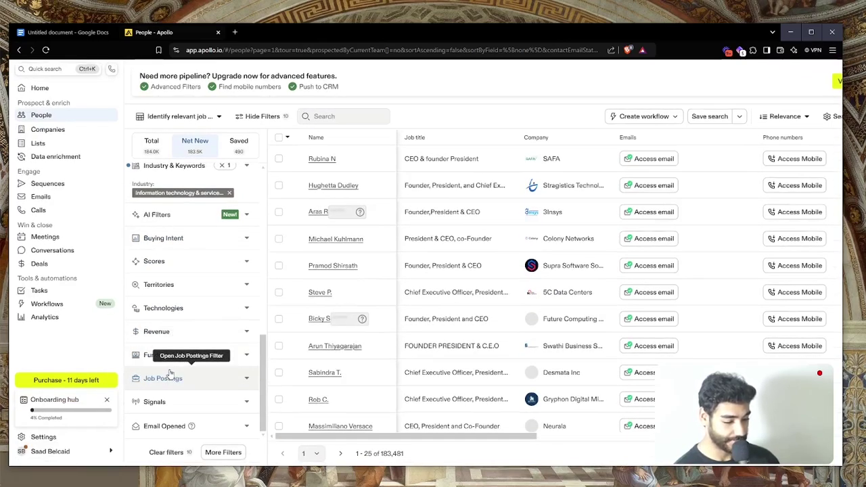
left_click(175, 333)
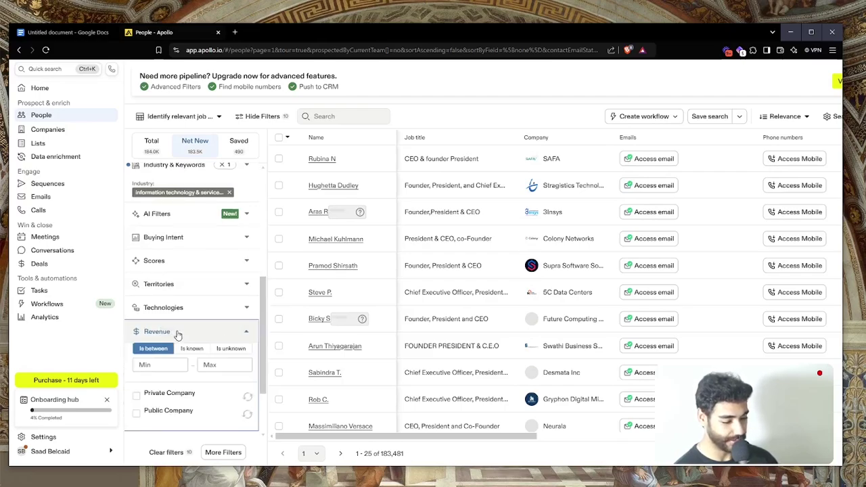
left_click(151, 364)
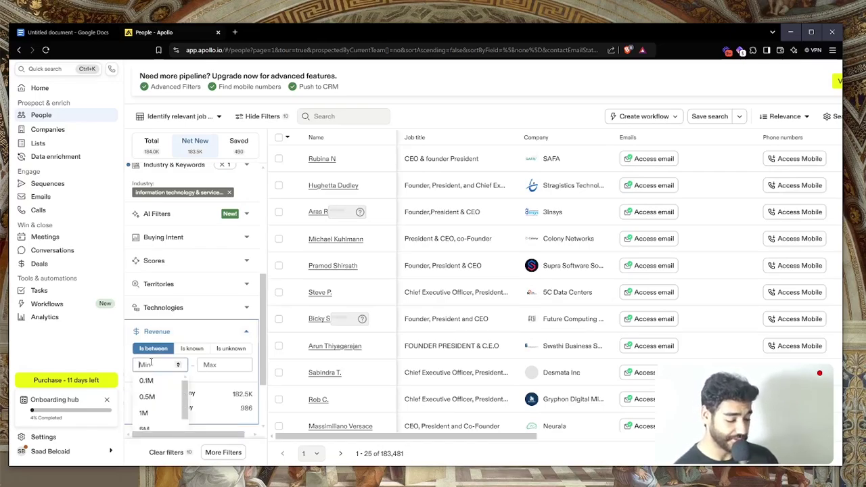
scroll(150, 364, "down", 2)
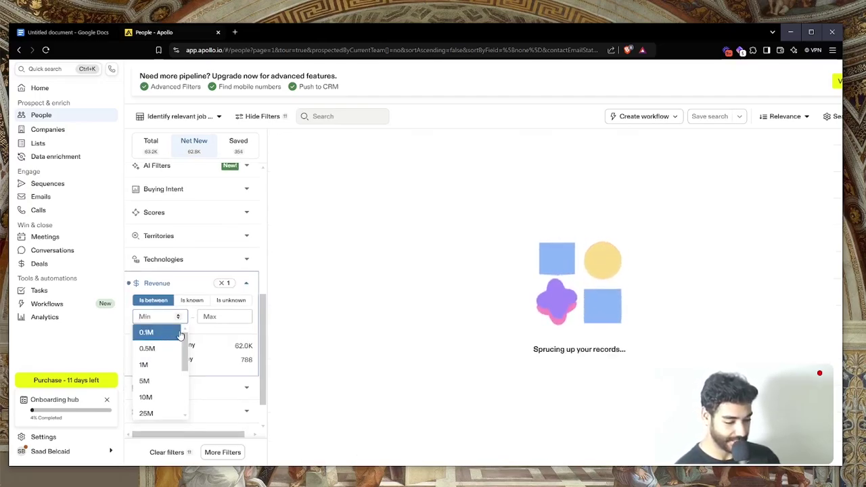
type(".3")
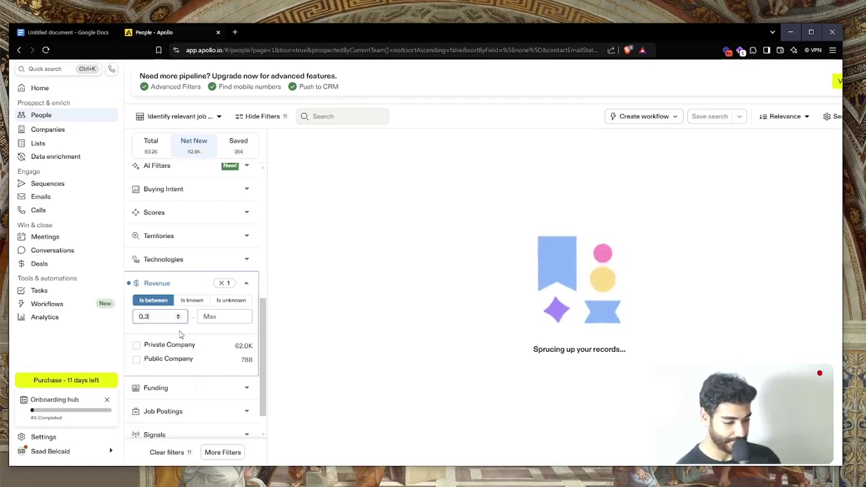
scroll(190, 329, "down", 1)
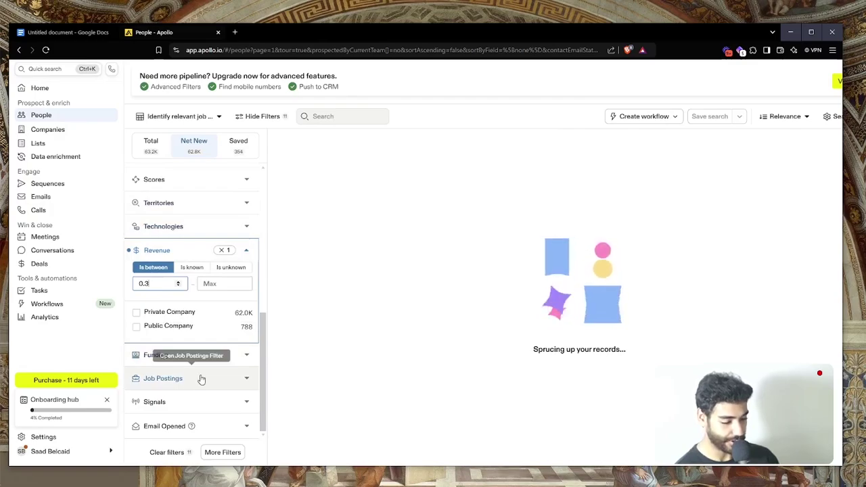
Add 'Sales' to the Job Postings 'Currently hiring for' filter, cutting results to 480
left_click(201, 380)
left_click(165, 351)
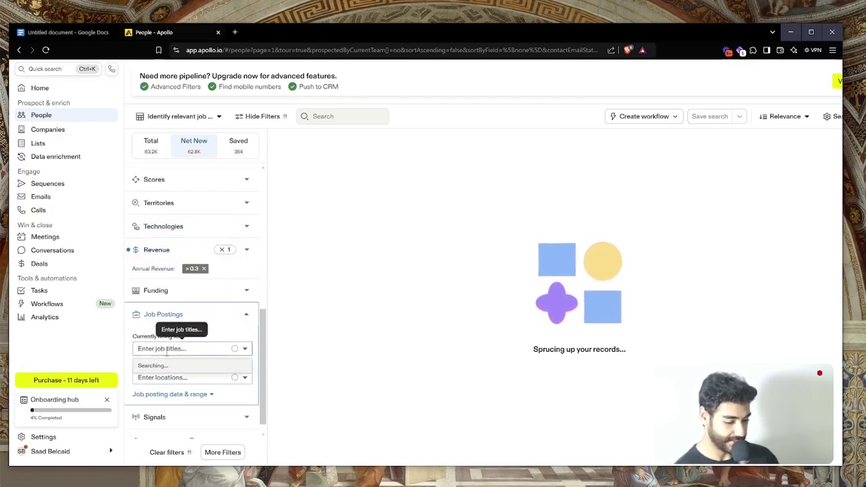
type("Sal")
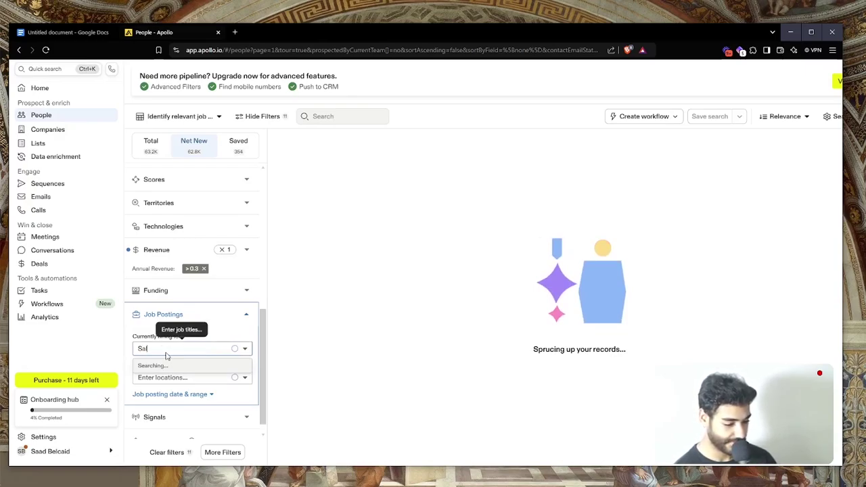
type("es")
key("Return")
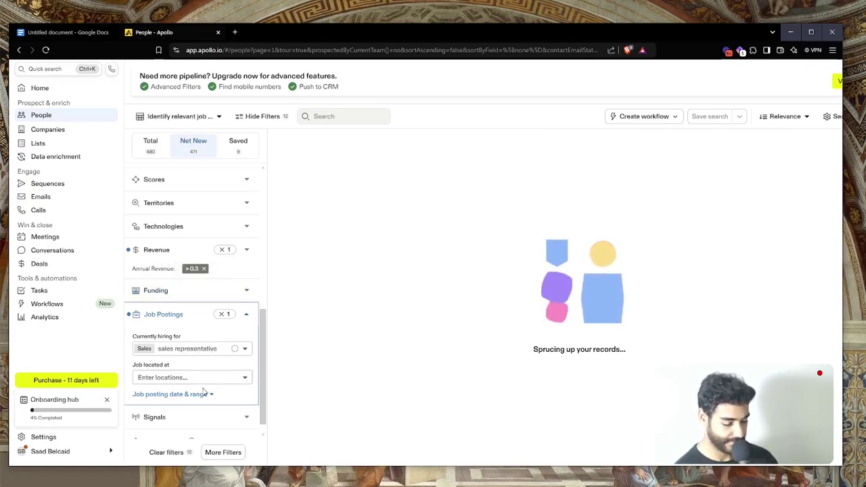
scroll(203, 391, "down", 1)
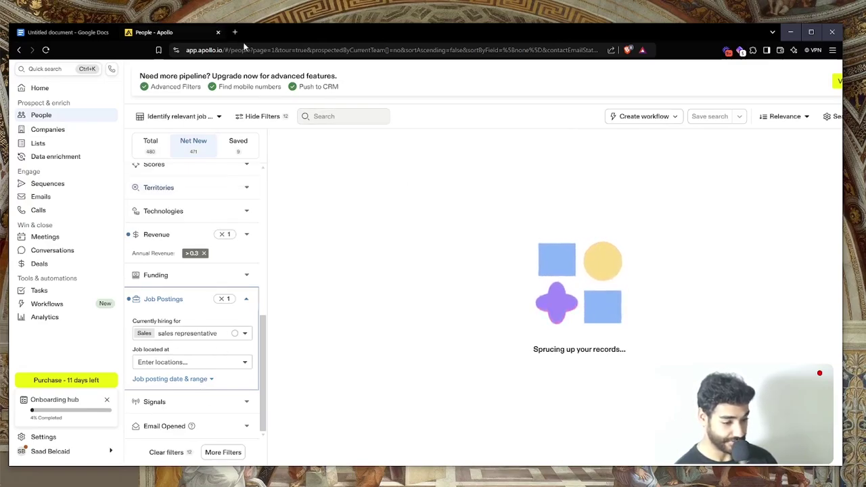
Drag the filtered People search URL onto the tab strip to open it in a second tab
left_click(216, 51)
left_click_drag(216, 51, 264, 41)
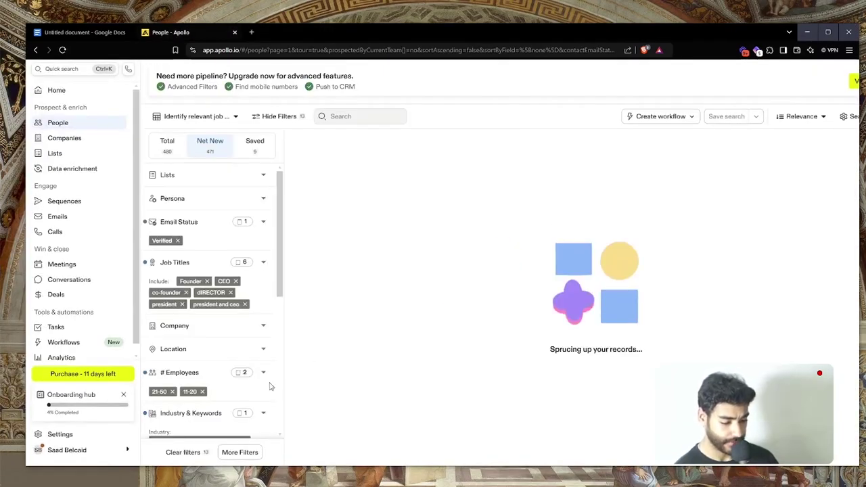
scroll(270, 386, "down", 10)
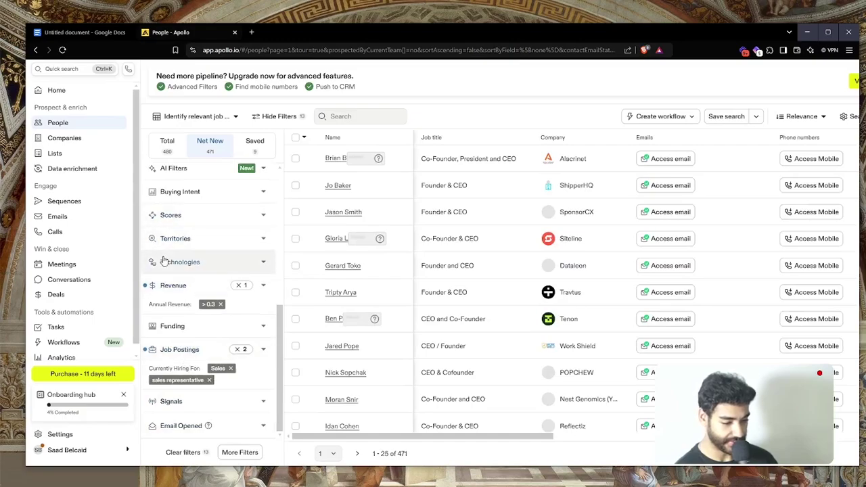
Add BDR and sales director to the Job Postings 'Currently hiring for' filter
left_click(188, 355)
left_click(192, 400)
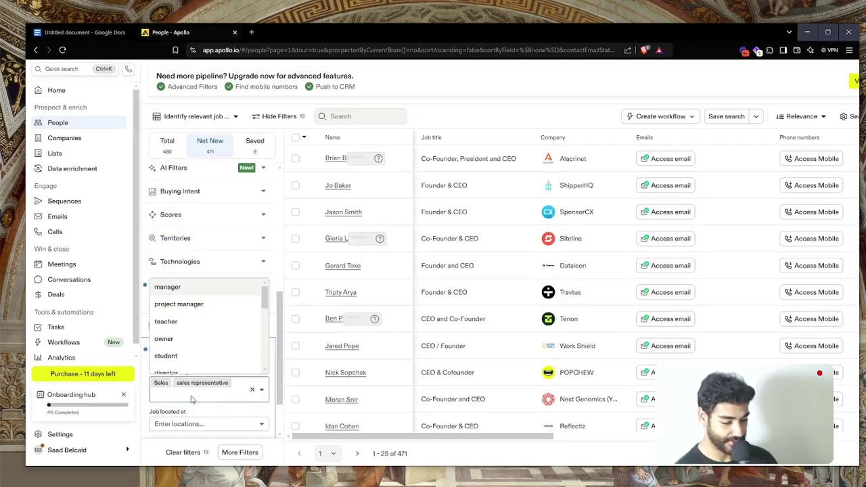
type("BD")
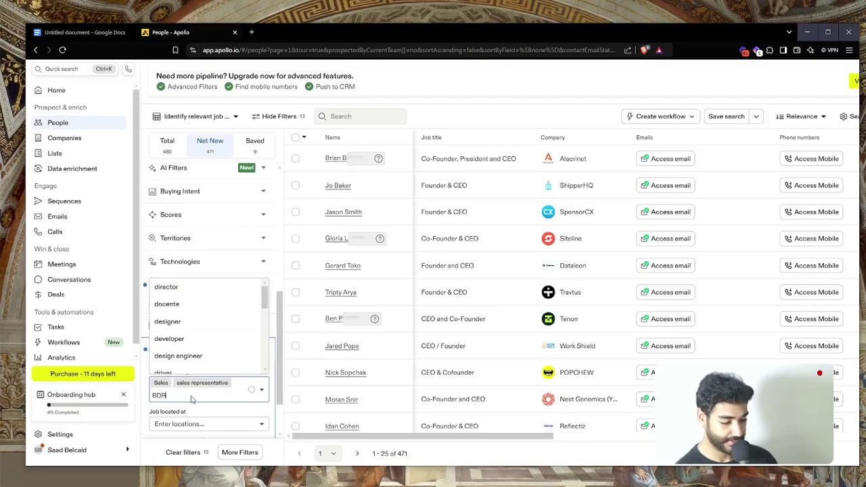
type("R")
key("Return")
type("Sales d")
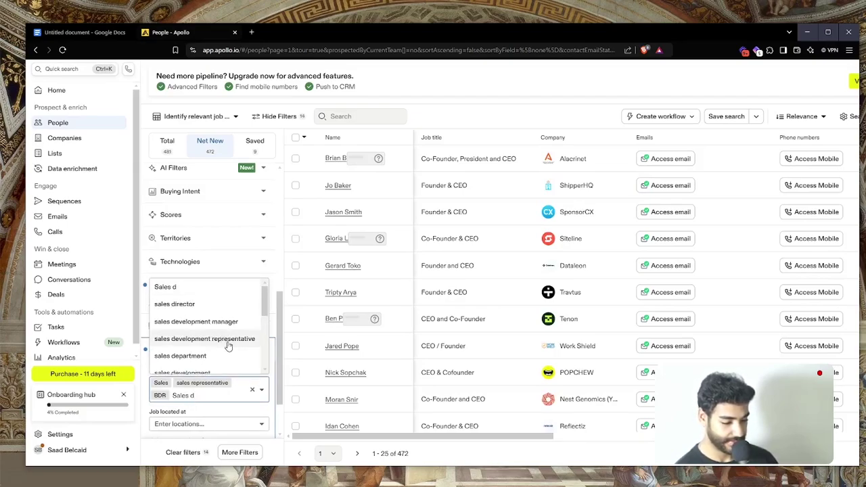
left_click(186, 305)
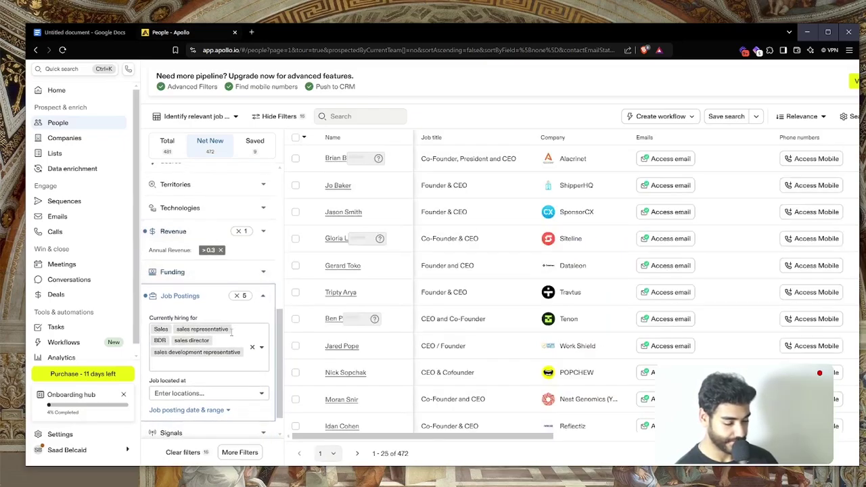
Google 'bdr' in a new tab, then close it and return to Apollo
key("ctrl+t")
type("bdr")
key("Return")
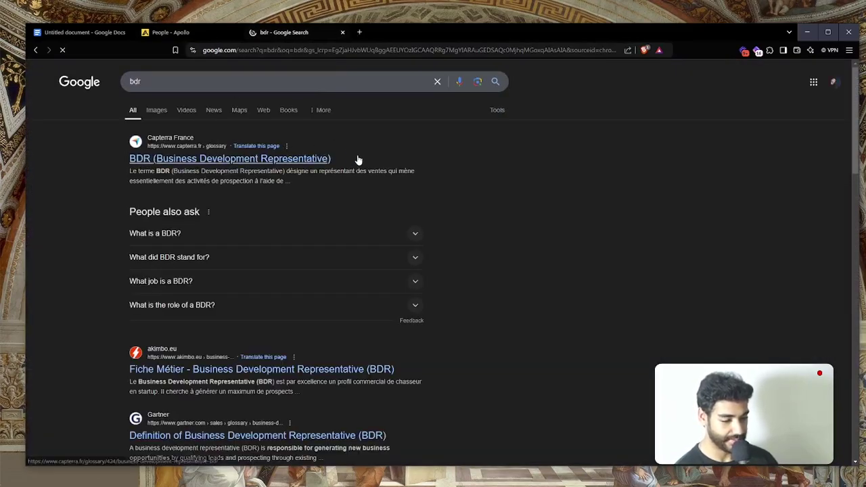
key("ctrl+w")
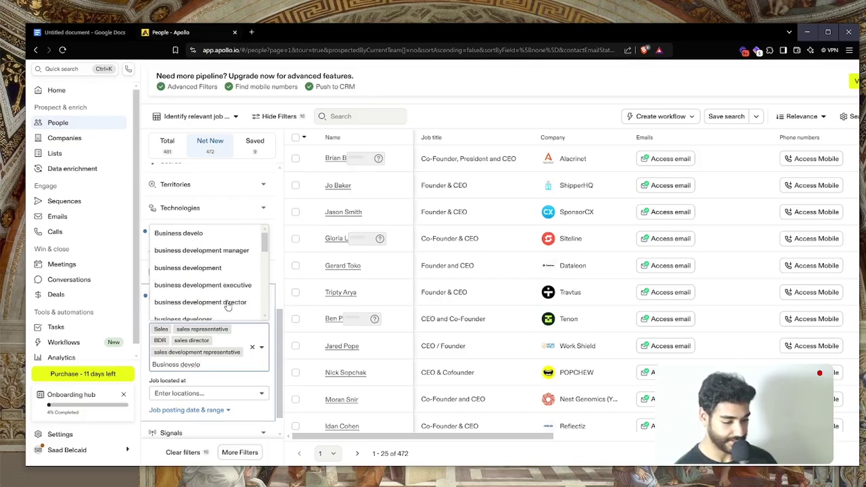
Add business development to the hiring filter and limit contact location to United States
left_click(228, 304)
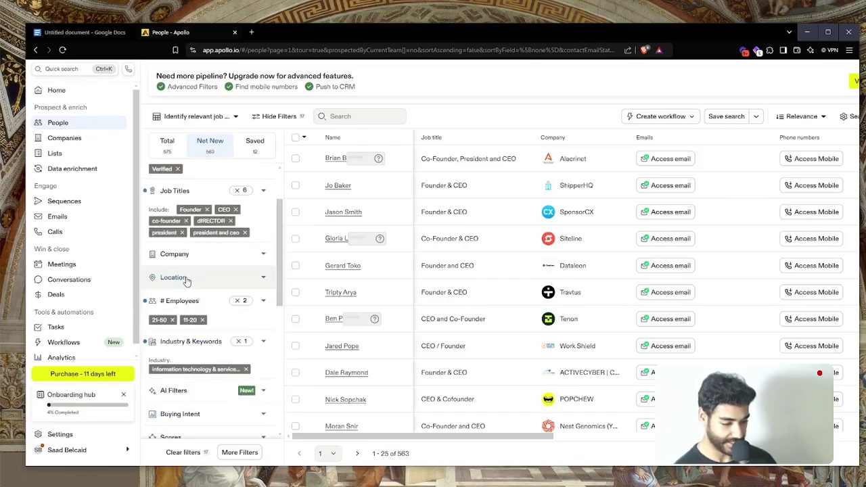
left_click(187, 280)
left_click(201, 349)
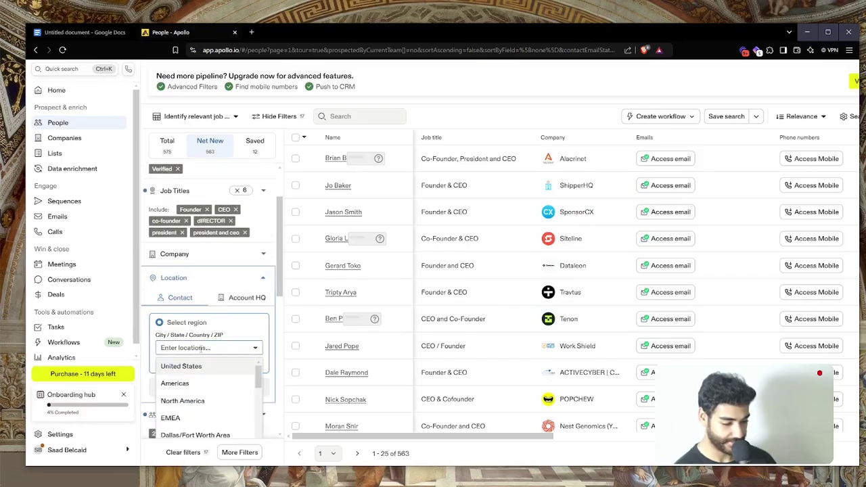
left_click(181, 367)
scroll(179, 279, "down", 5)
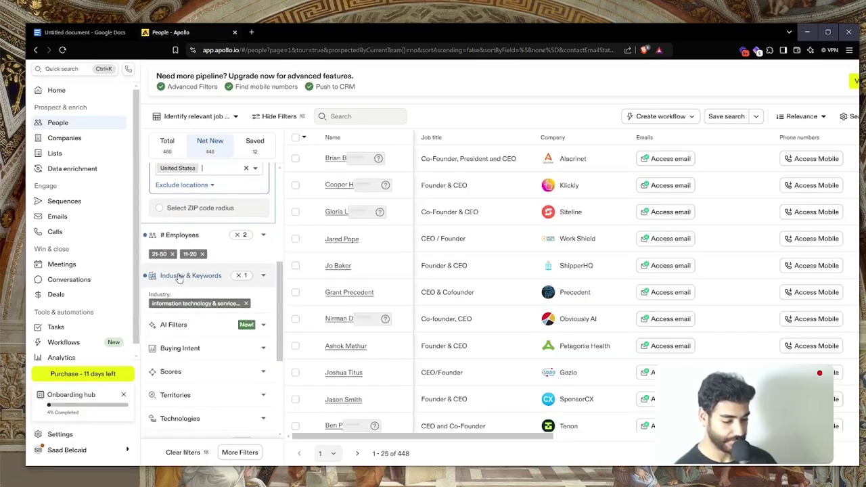
left_click(179, 277)
Add computer software, computer & network security and computer games to the Industry filter
left_click(207, 221)
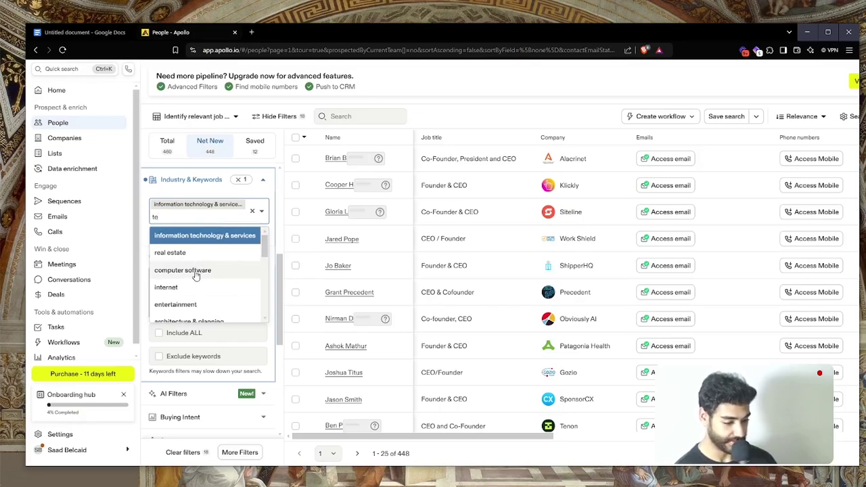
left_click(195, 272)
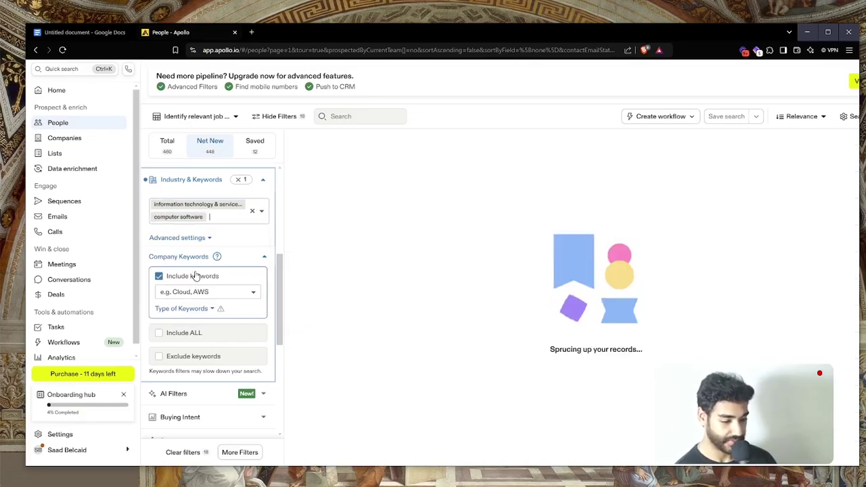
left_click(220, 220)
scroll(218, 271, "down", 4)
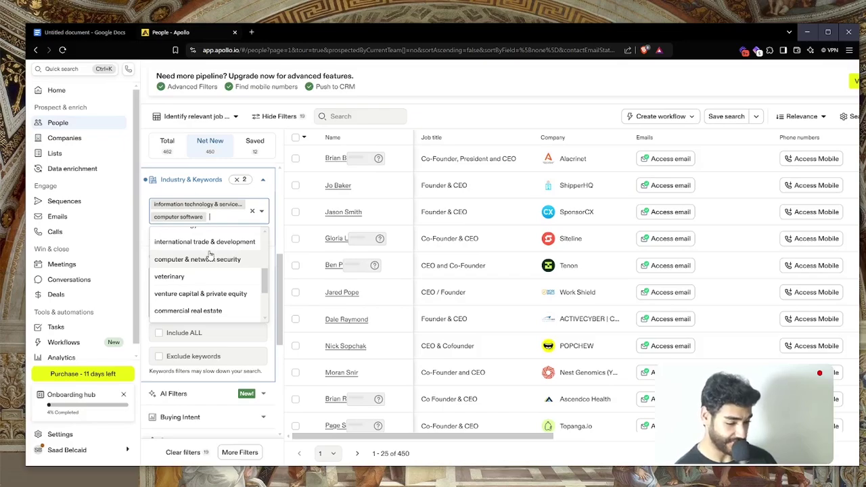
left_click(211, 259)
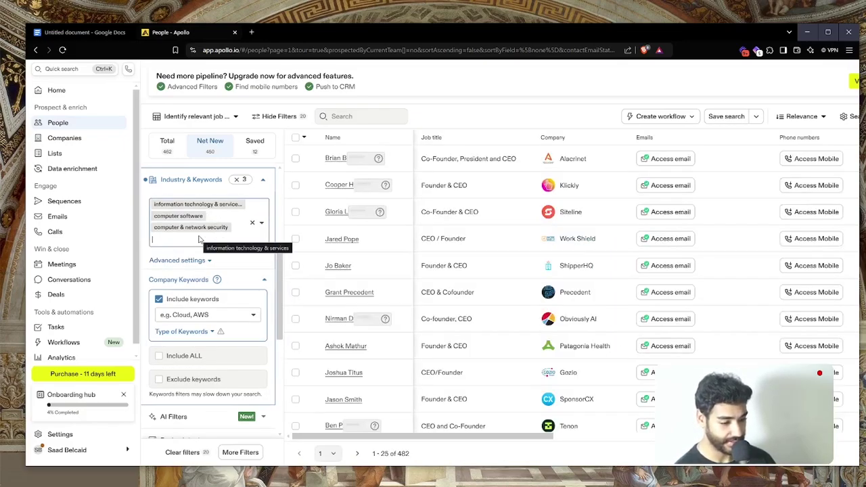
left_click(177, 245)
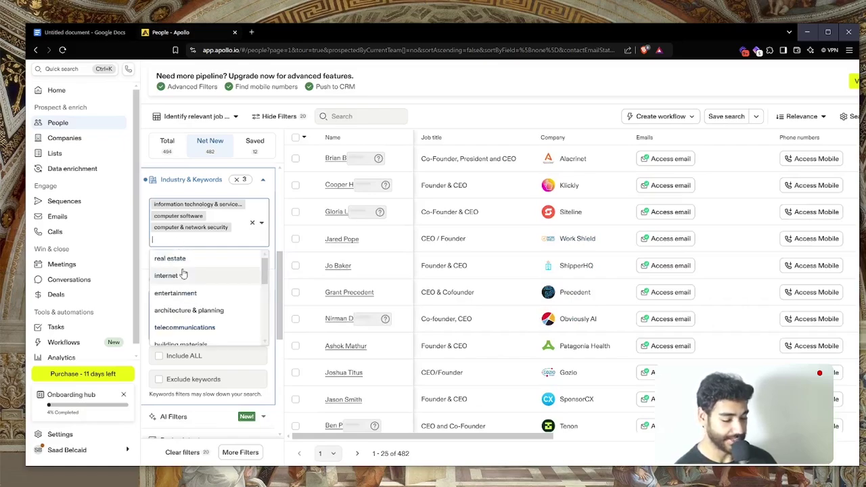
scroll(182, 271, "down", 1)
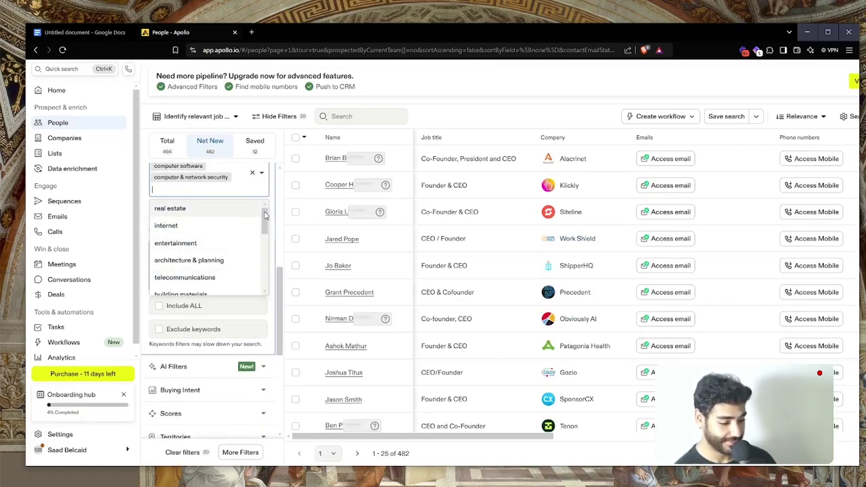
scroll(265, 240, "down", 3)
scroll(266, 241, "down", 4)
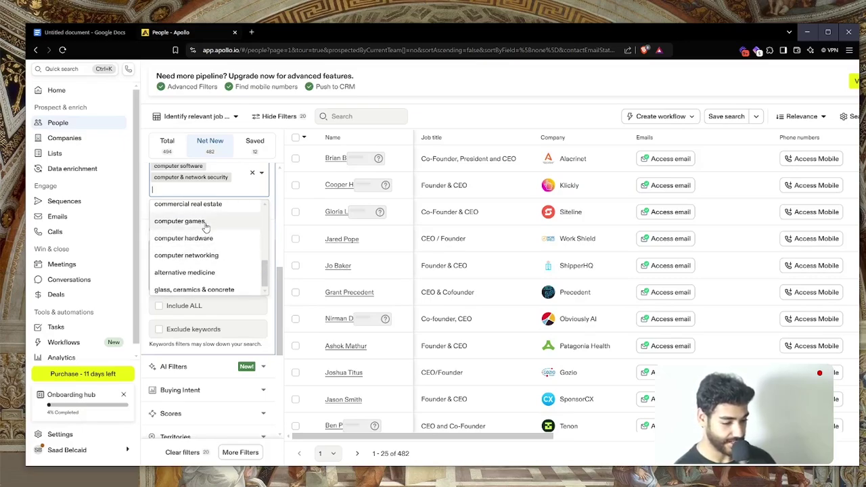
left_click(206, 224)
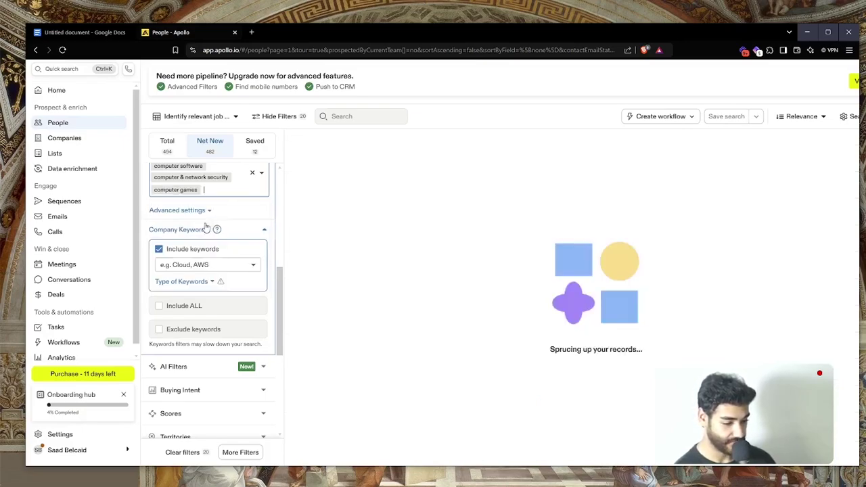
Add internet to the Industry filter, bringing results to 482
left_click(226, 195)
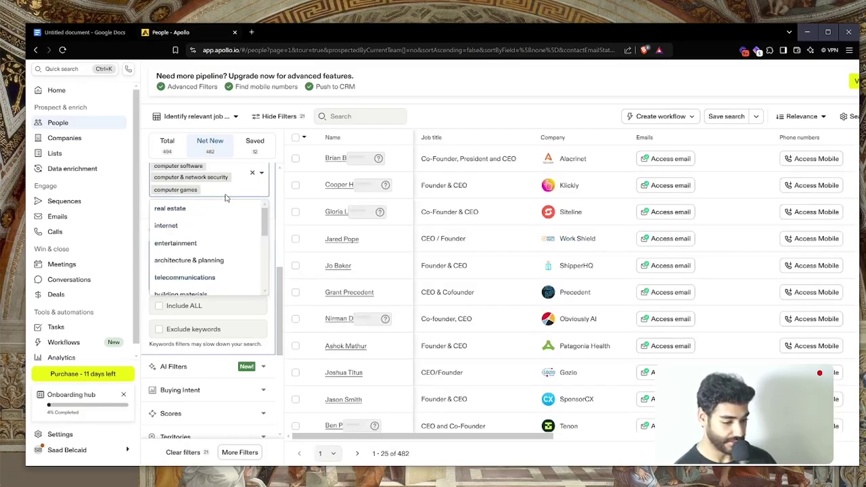
type("comp")
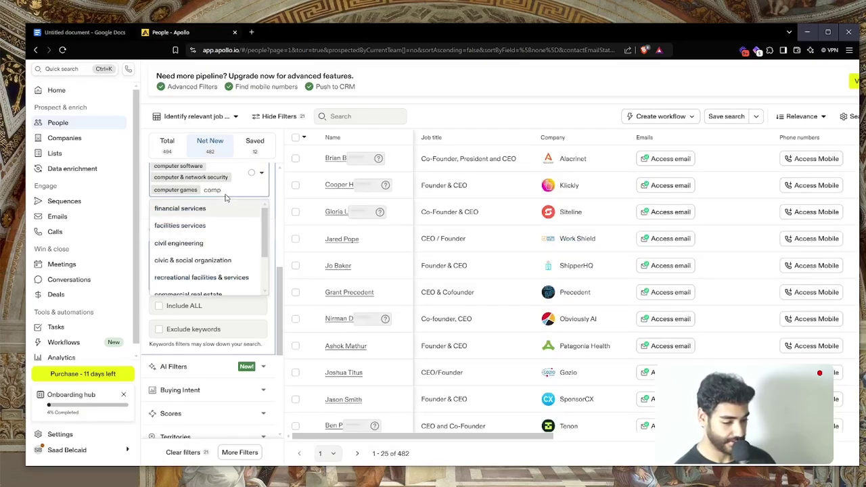
scroll(219, 245, "down", 1)
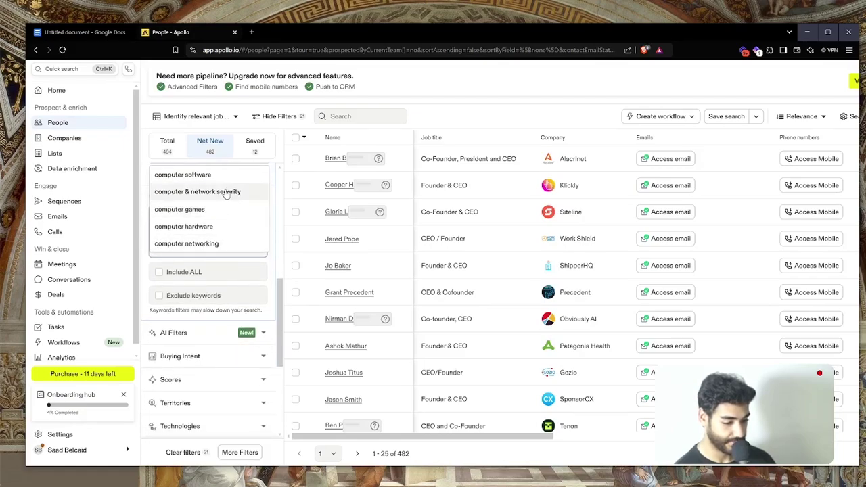
left_click(227, 195)
scroll(226, 195, "up", 2)
left_click(222, 260)
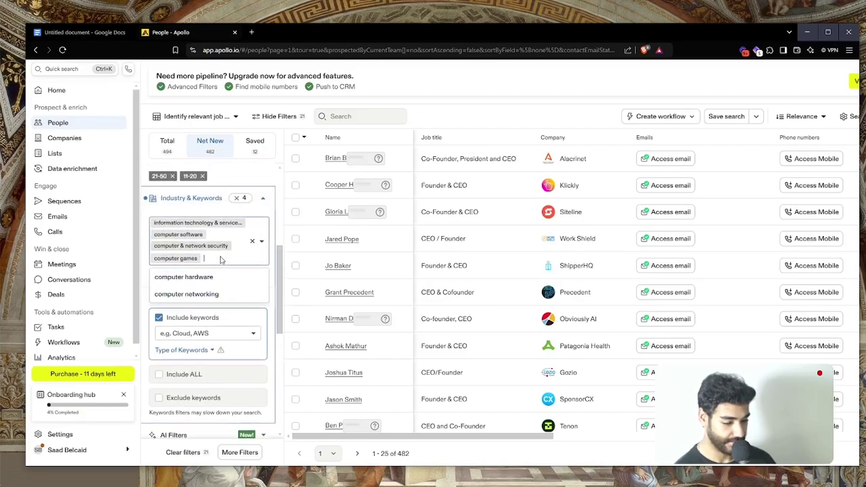
key("BackSpace")
type("int")
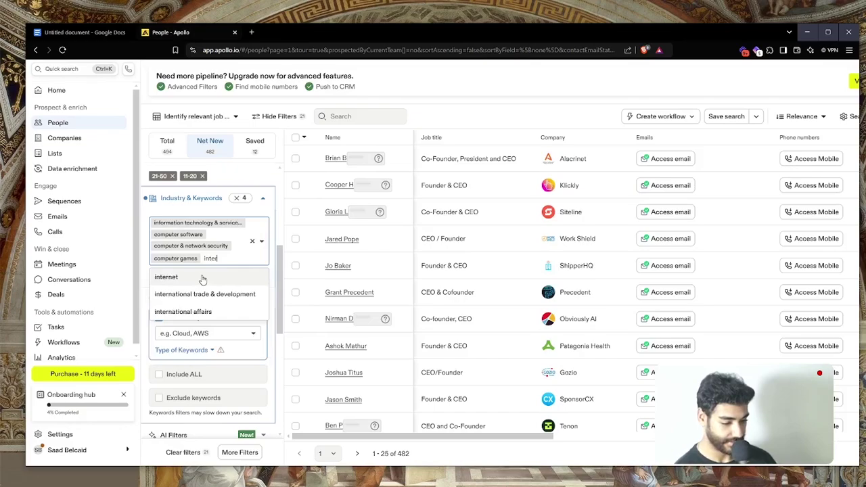
left_click(203, 278)
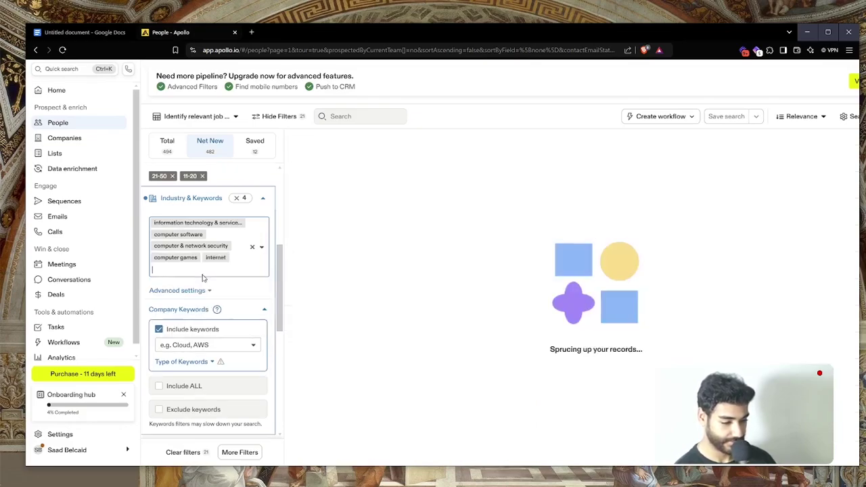
scroll(203, 296, "up", 5)
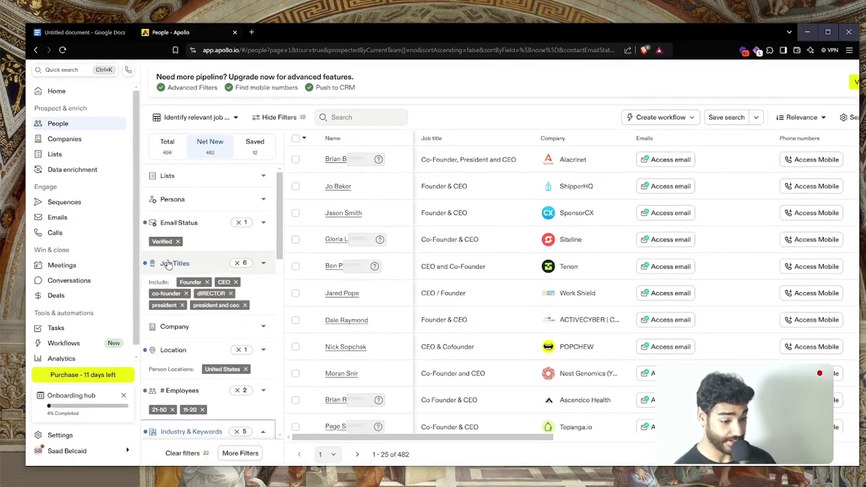
Add managing partner, marketing manager, Owner and director of marketing as Job Titles, reaching 520 results
left_click(169, 264)
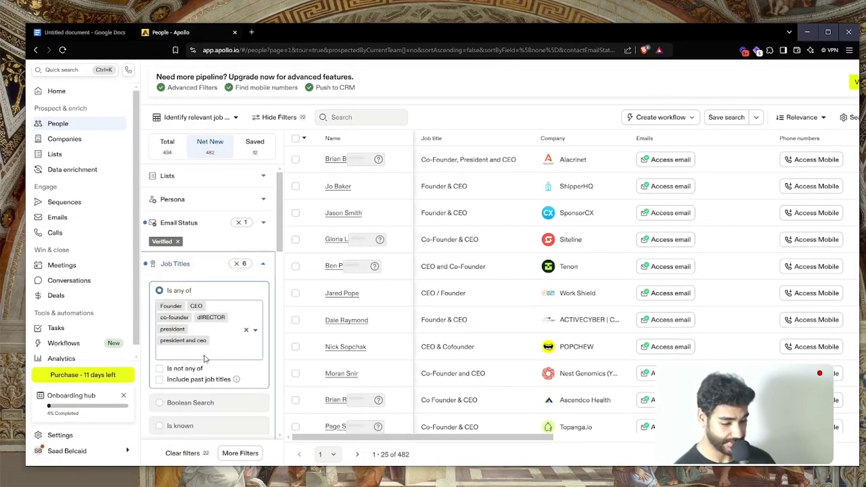
left_click(197, 352)
type("ma")
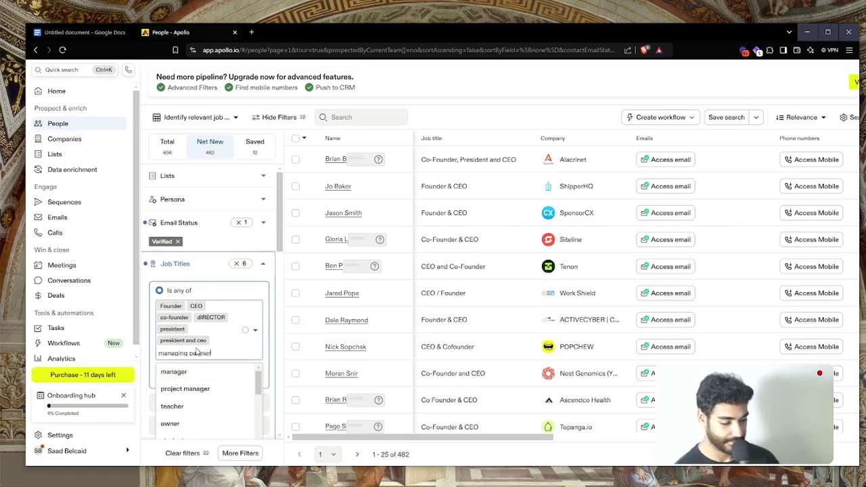
type("naging partner")
key("Return")
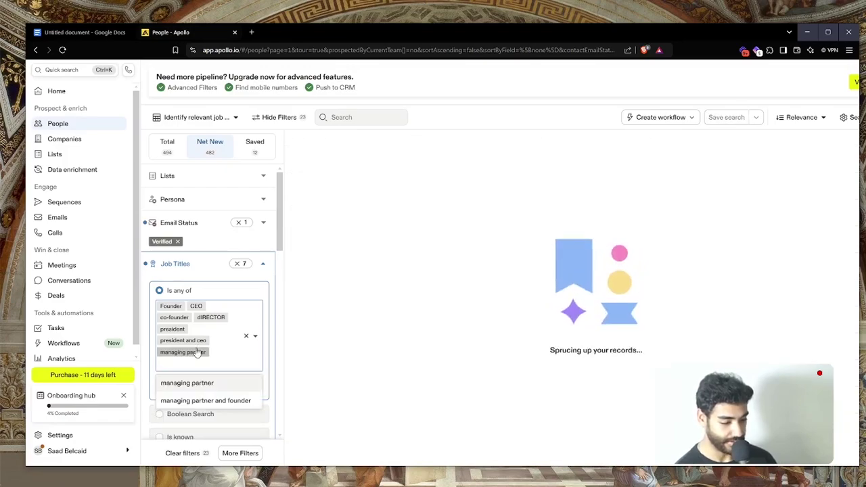
type("marketi")
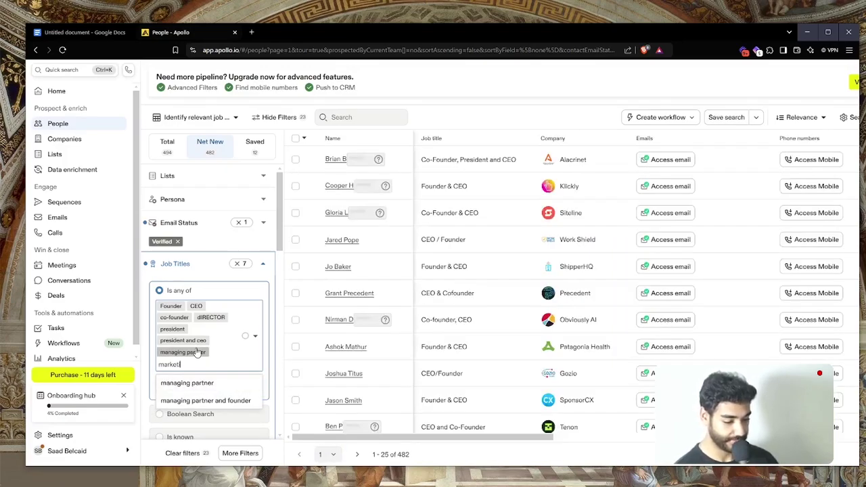
type("ng manage")
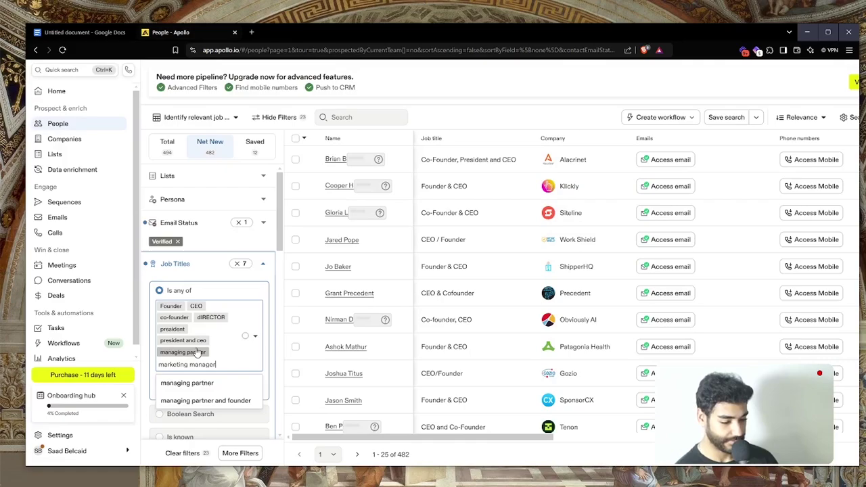
type("r")
key("Return")
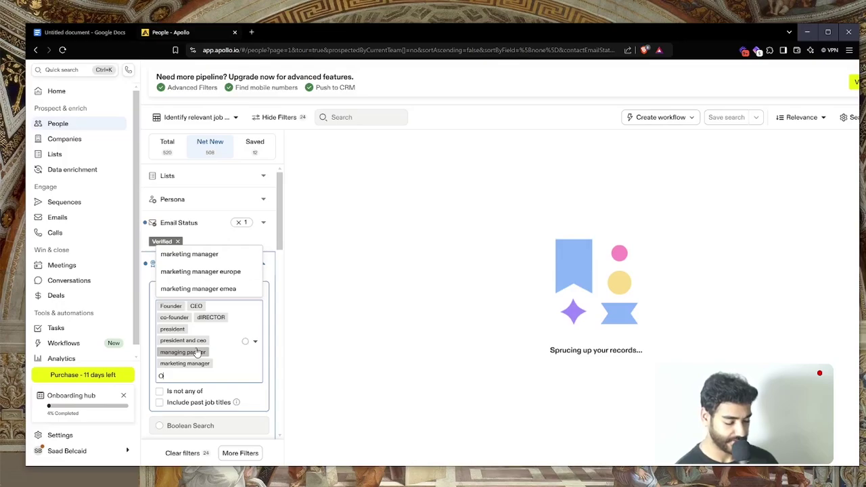
type("Owner")
key("Return")
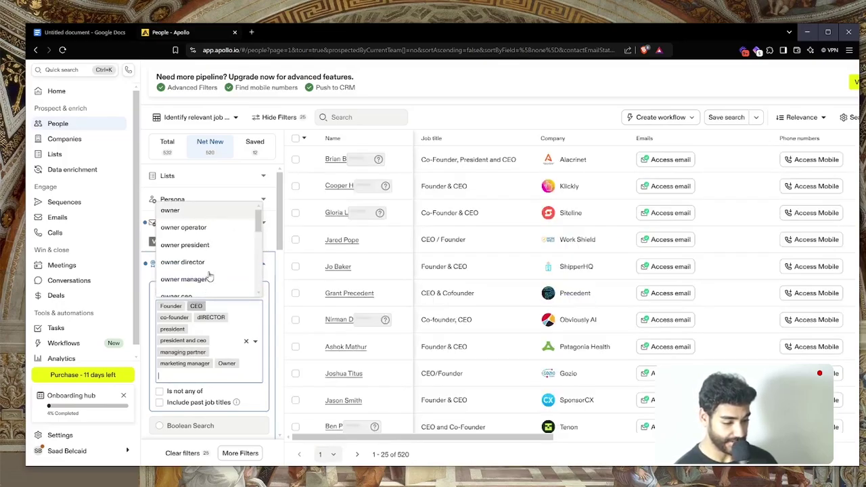
type("direct")
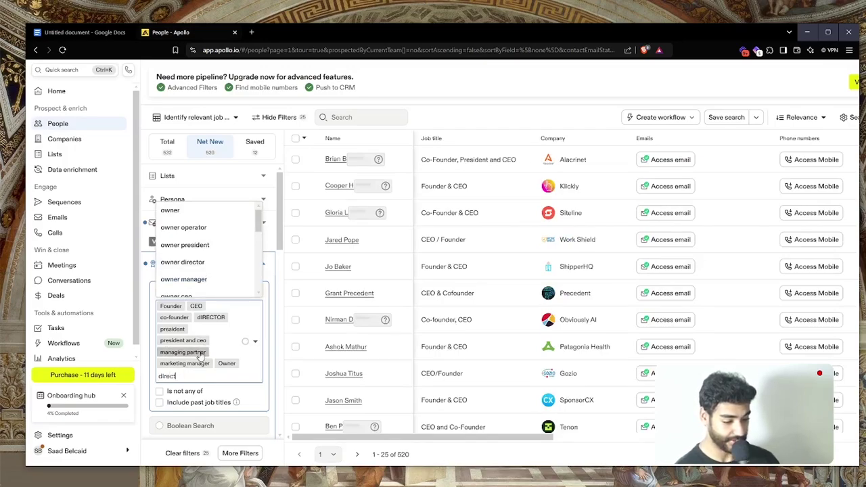
type("or of ")
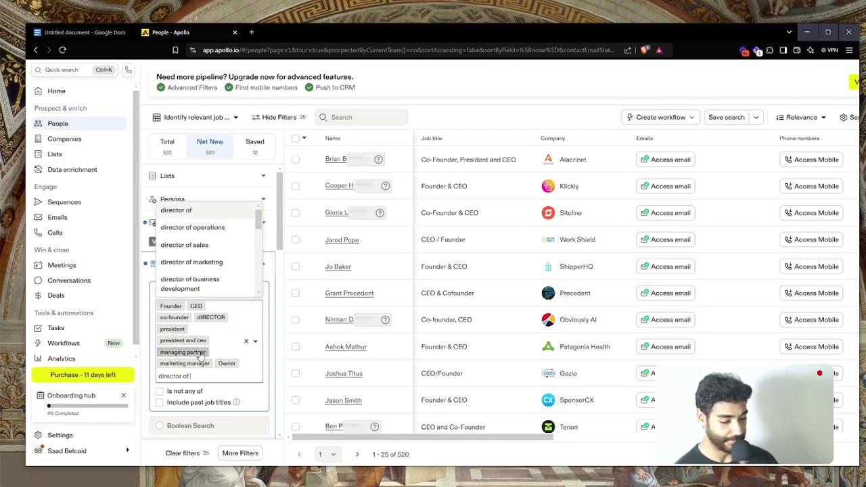
type("marketing")
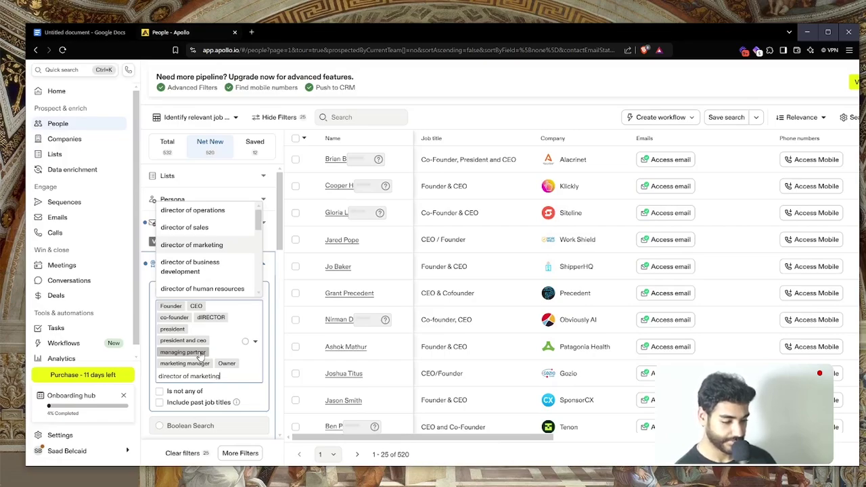
key("Return")
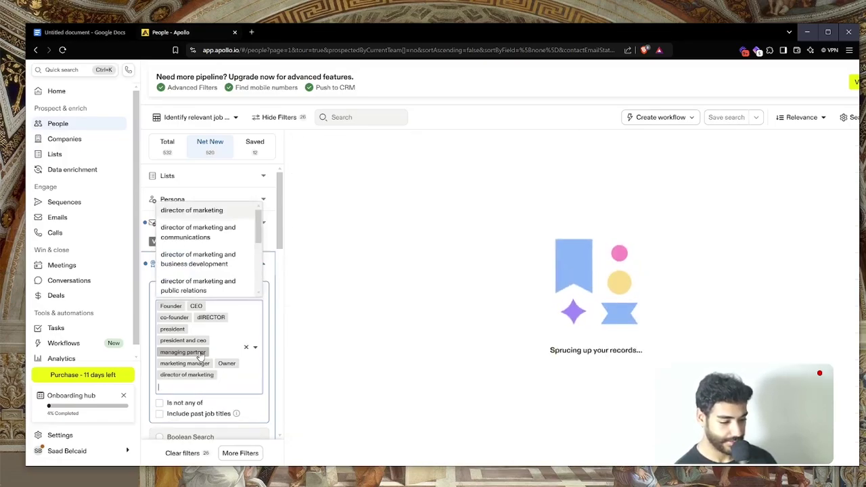
scroll(201, 357, "down", 10)
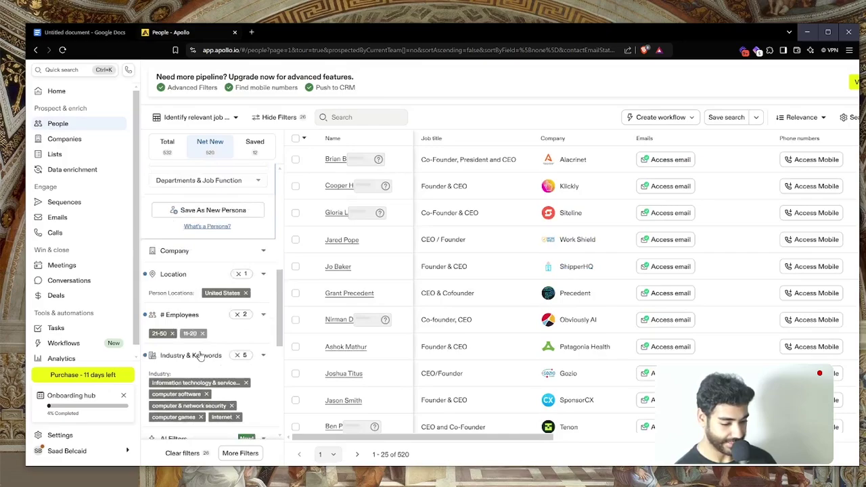
Add marketing specialist to the Job Postings 'Currently hiring for' filter
scroll(200, 357, "down", 2)
left_click(180, 242)
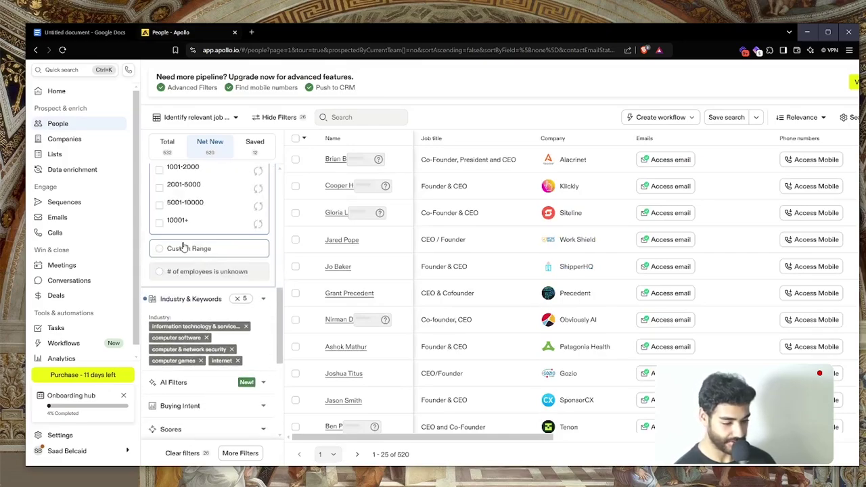
scroll(183, 247, "down", 8)
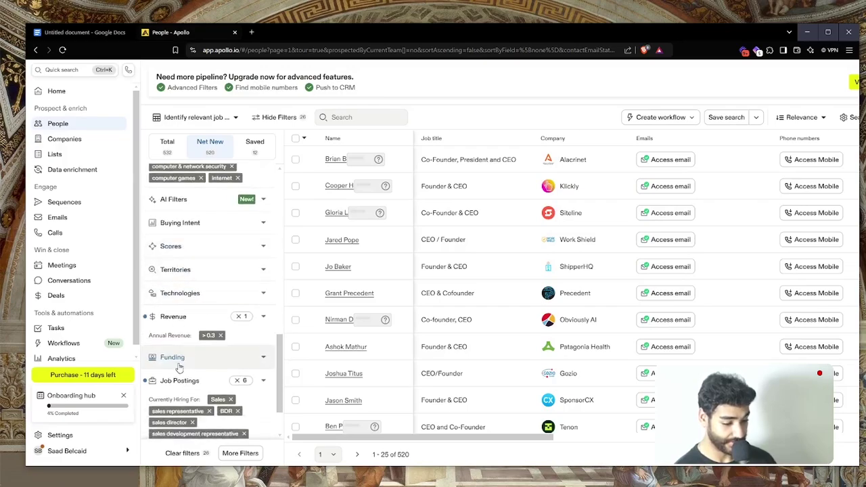
scroll(180, 331, "down", 2)
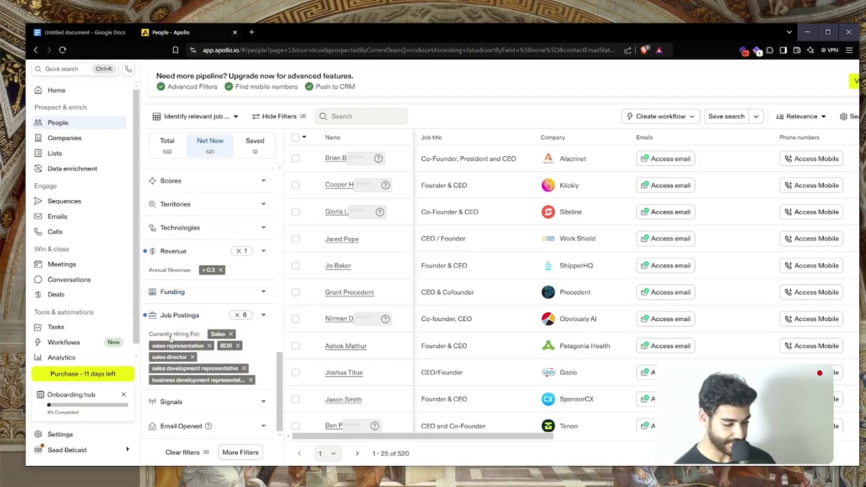
left_click(168, 325)
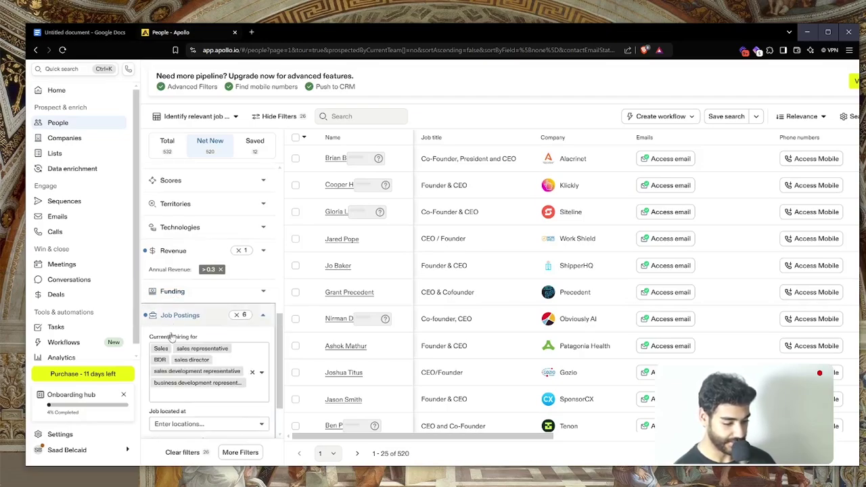
left_click(183, 399)
type("mark")
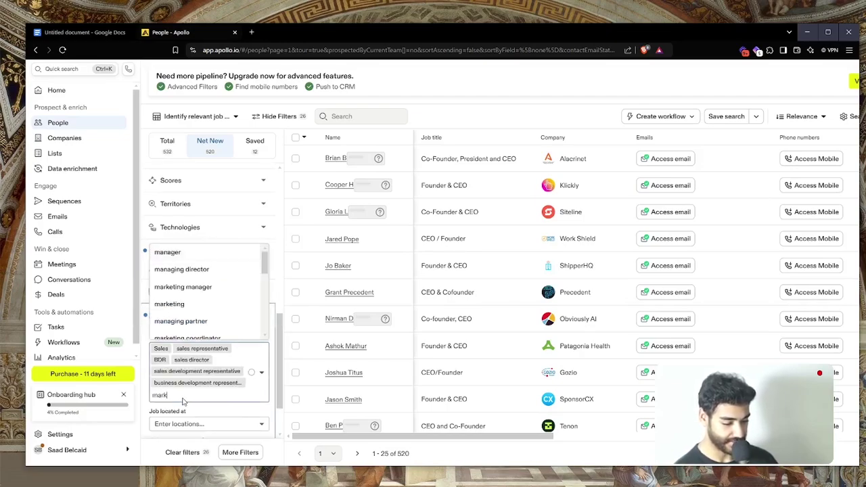
type("eting spe")
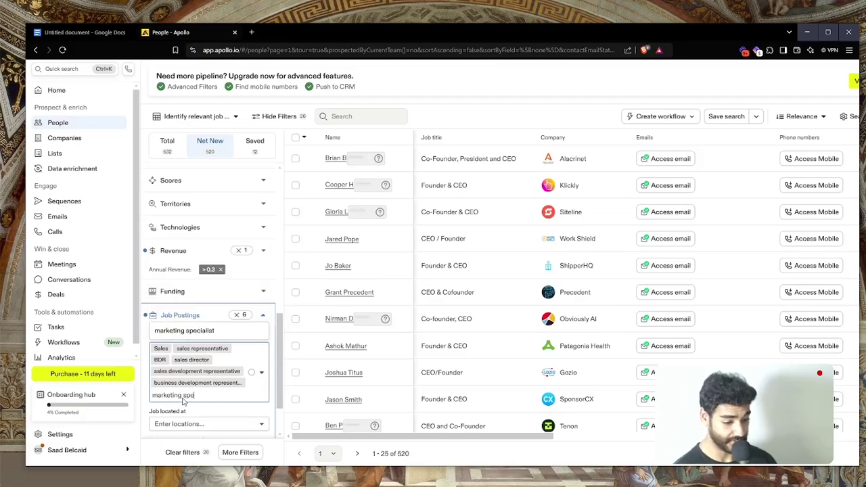
type("cialist")
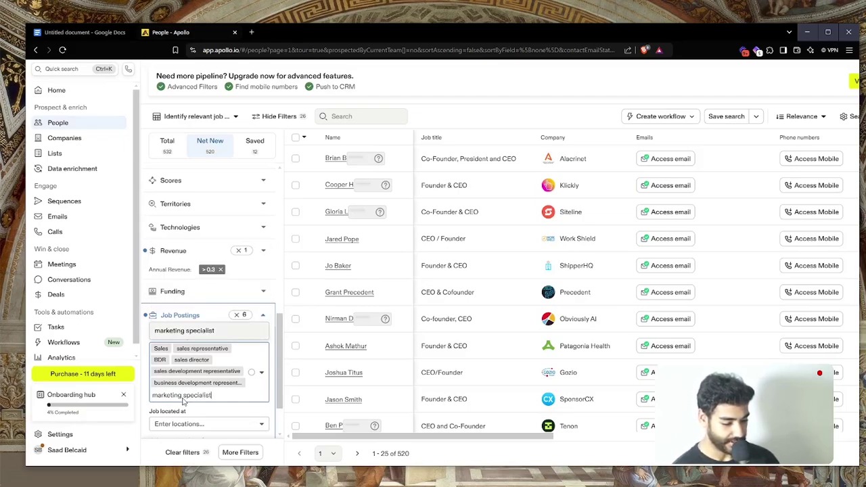
key("Return")
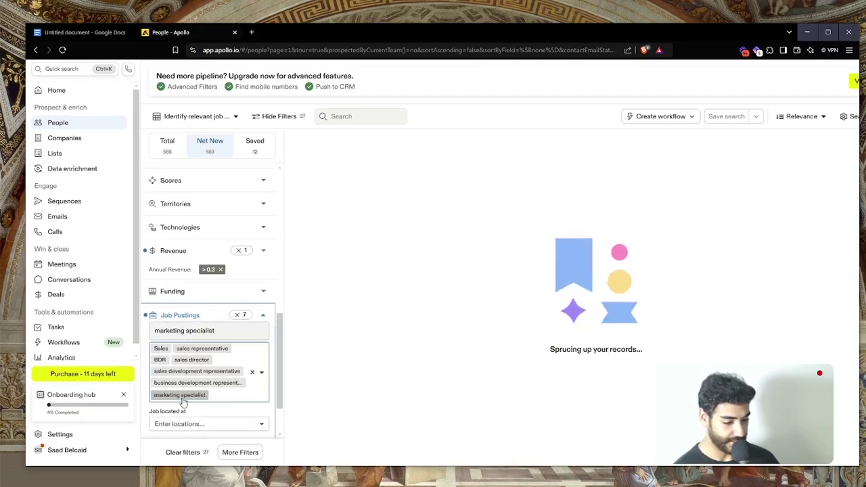
Add marketing manager, marketing and lead to the hiring filter, lifting results to 929
type("marketing")
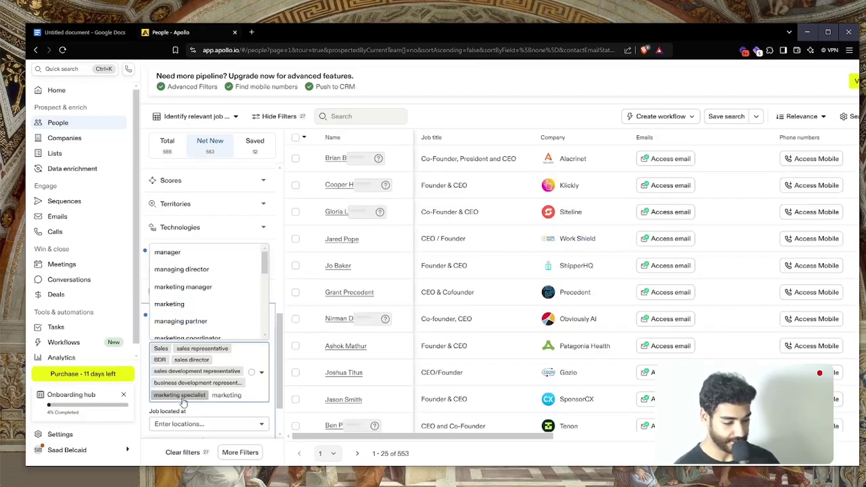
type(" a")
key("BackSpace")
type("manager")
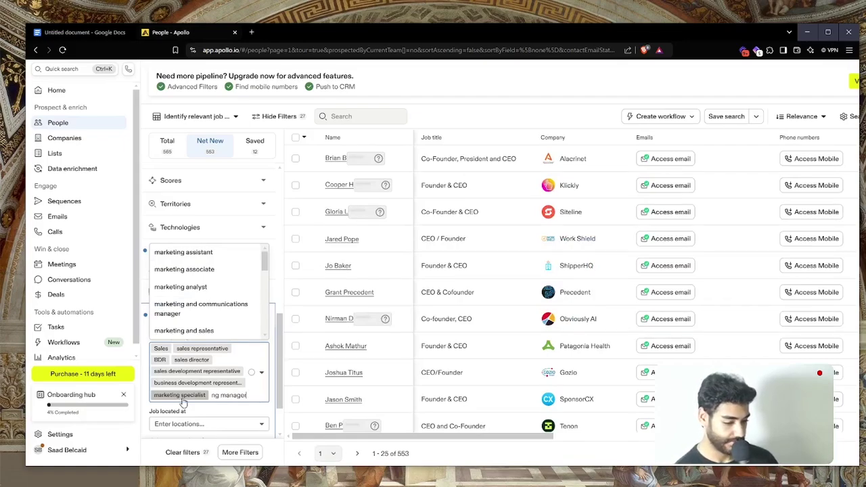
key("Return")
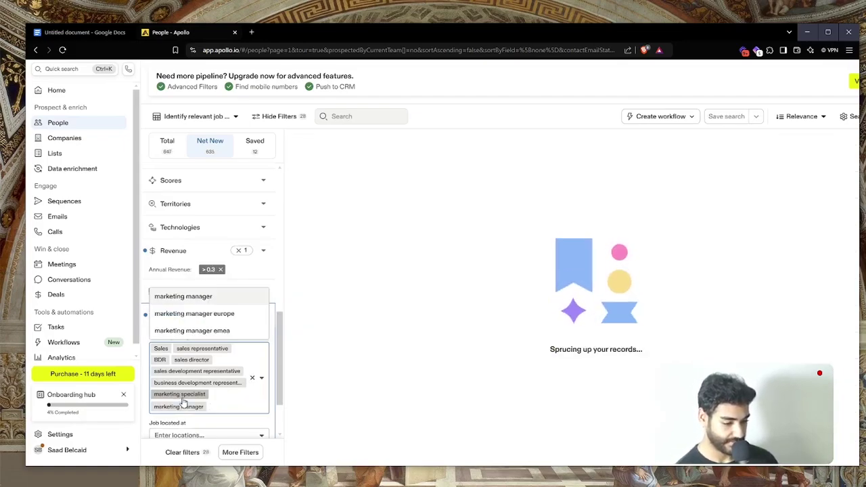
left_click(233, 407)
type("marketing")
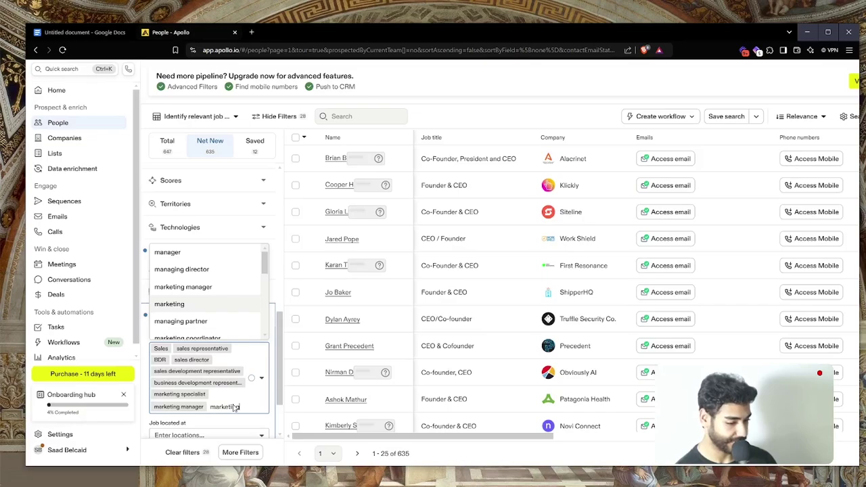
key("Return")
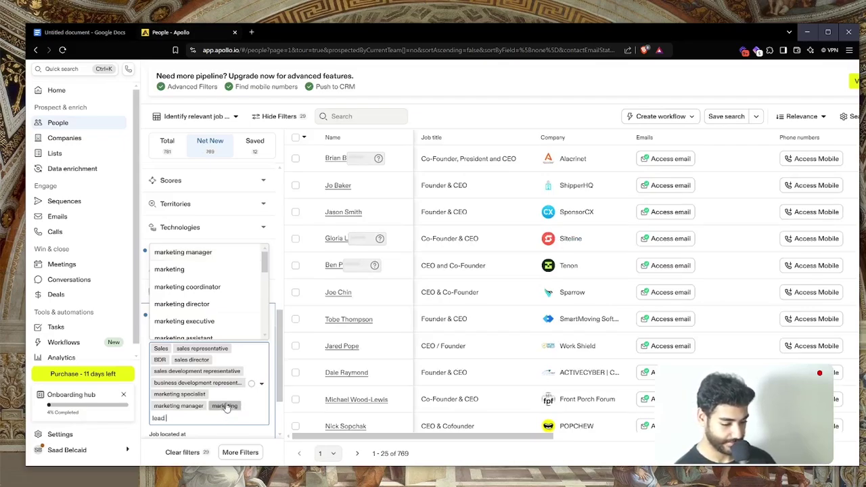
key("Return")
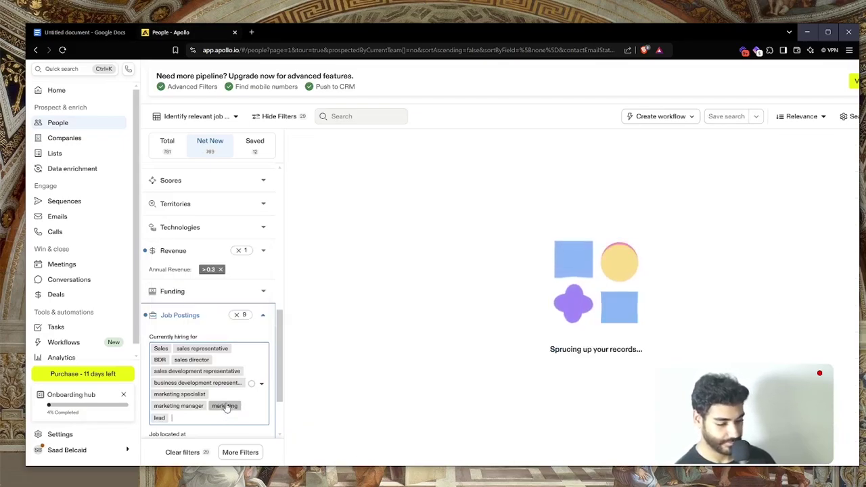
type("outbound")
scroll(219, 257, "up", 3)
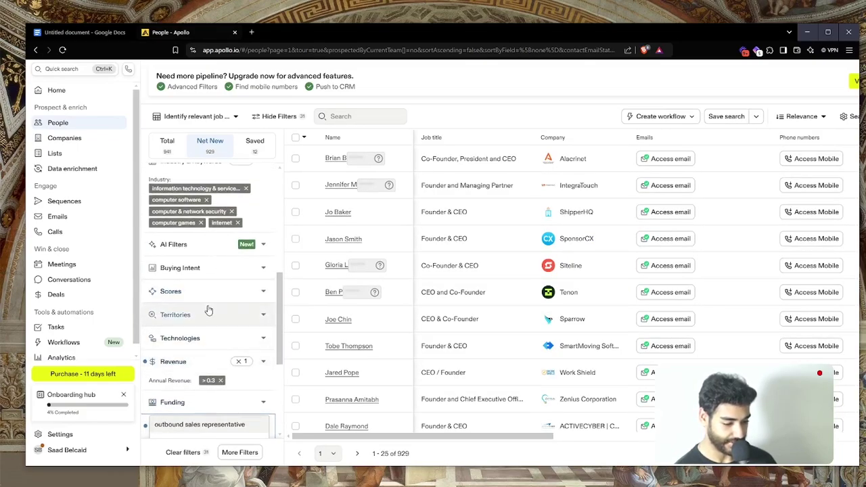
Add computer hardware to the Industry filter
scroll(207, 339, "up", 5)
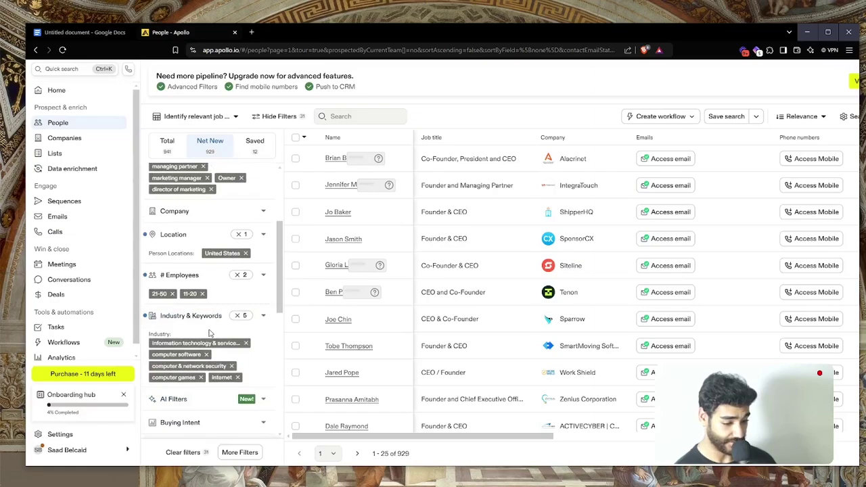
left_click(191, 316)
left_click(213, 391)
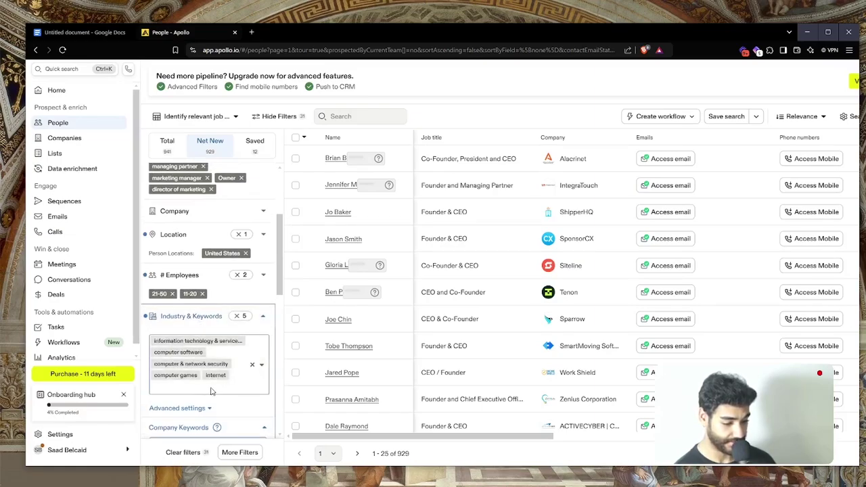
scroll(190, 284, "down", 8)
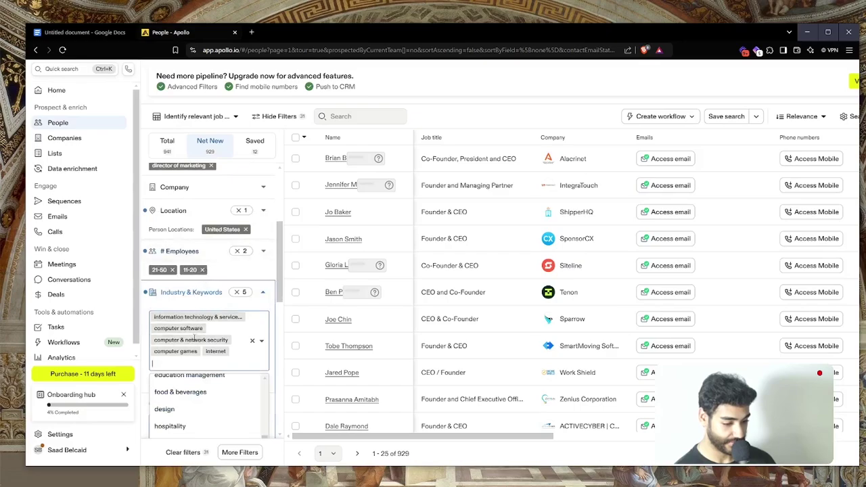
scroll(193, 415, "down", 2)
scroll(193, 414, "down", 2)
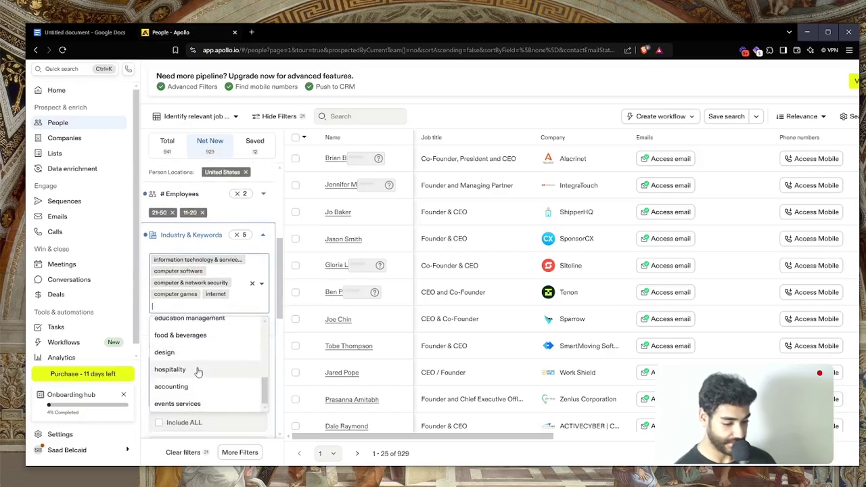
scroll(197, 369, "up", 3)
scroll(197, 372, "up", 4)
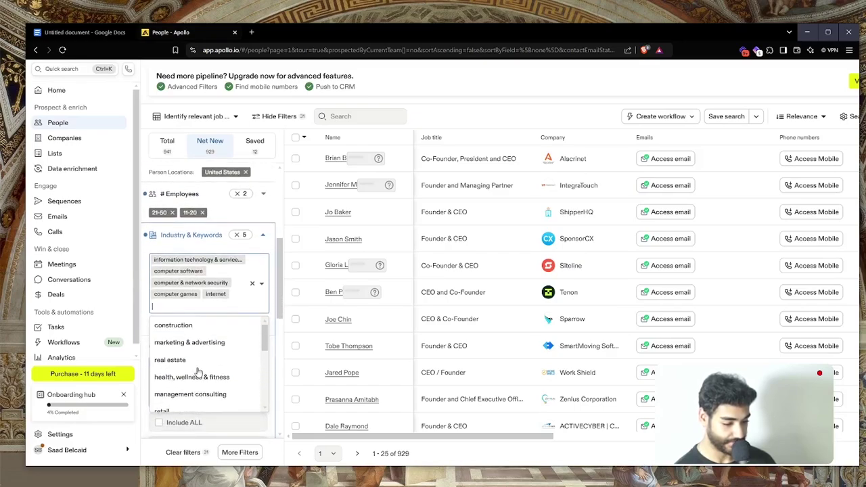
scroll(197, 371, "down", 1)
scroll(197, 372, "down", 6)
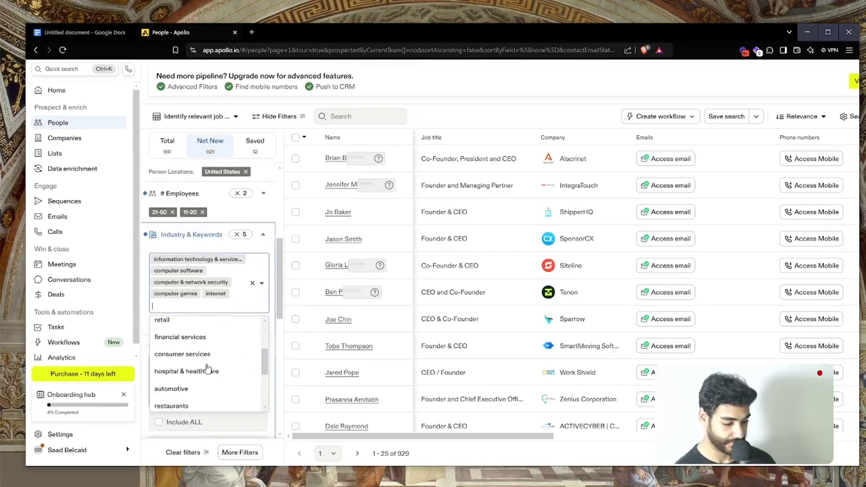
type("so")
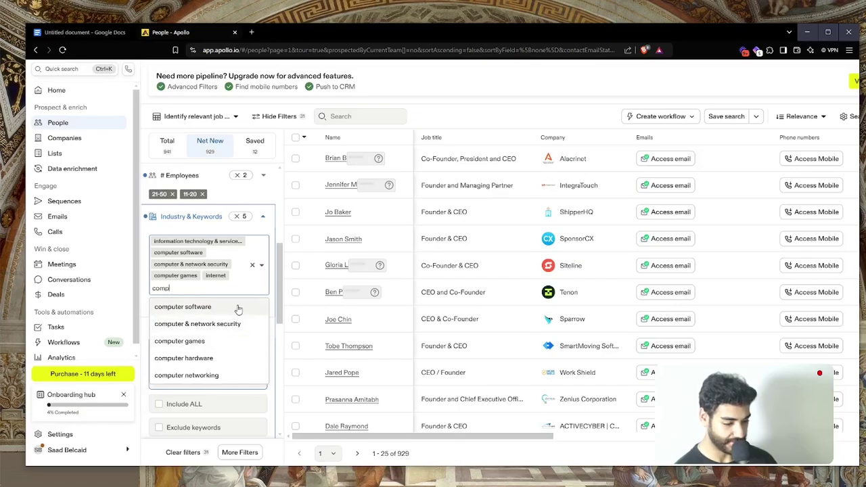
left_click(229, 360)
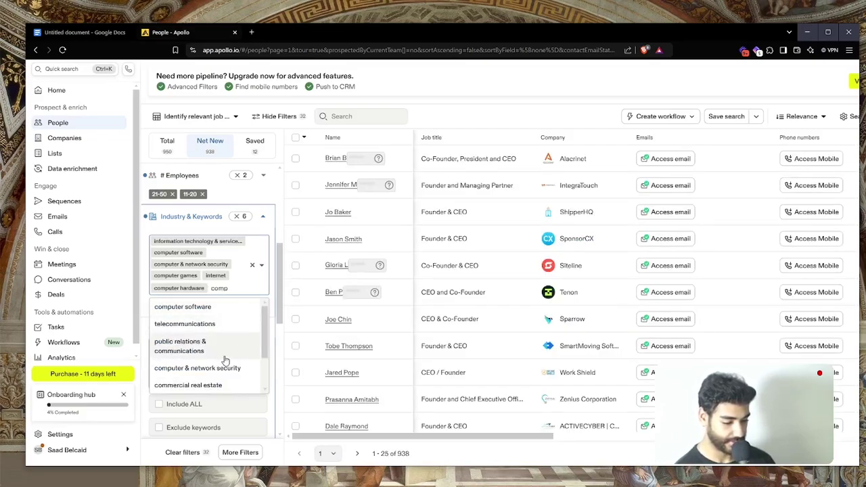
Add computer networking to the Industry filter too, reaching 940 results
scroll(226, 360, "down", 2)
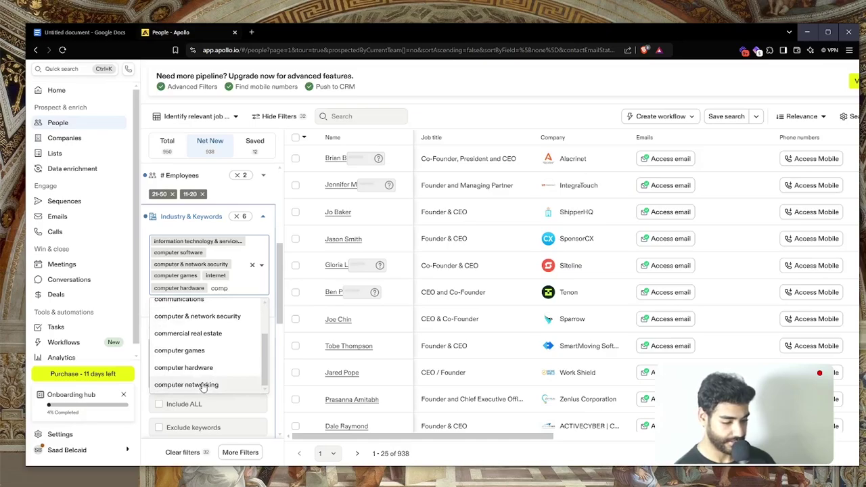
key("Return")
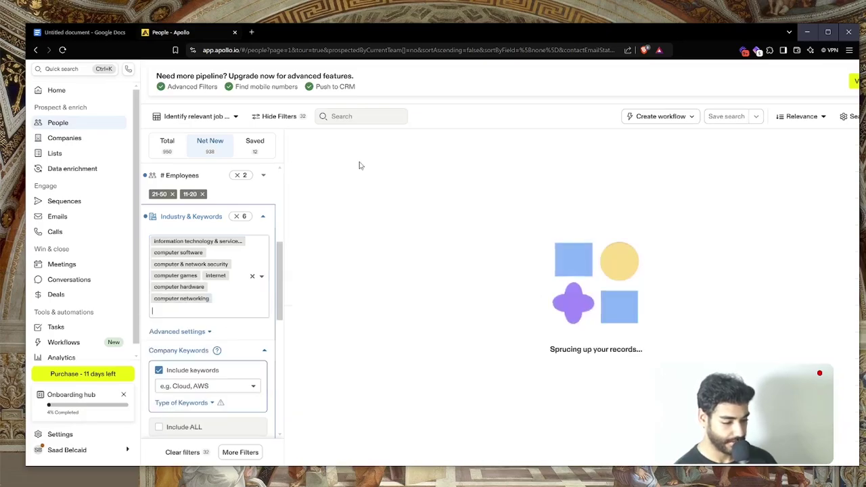
scroll(242, 267, "down", 5)
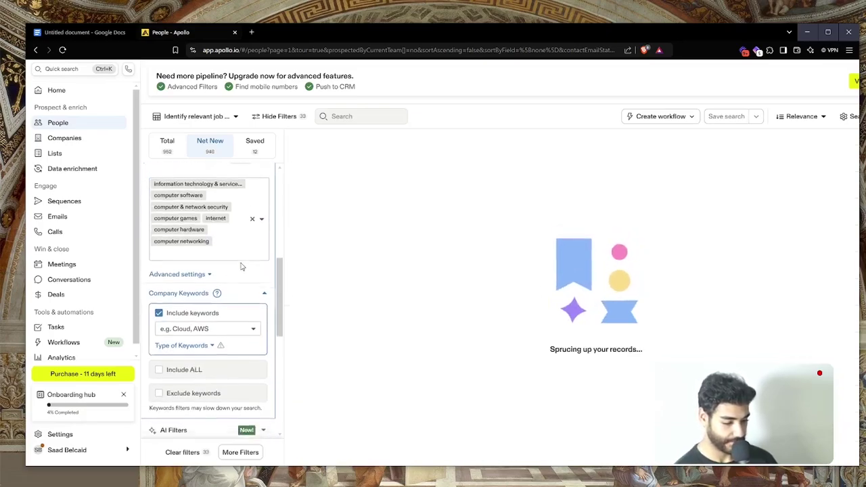
scroll(184, 327, "down", 4)
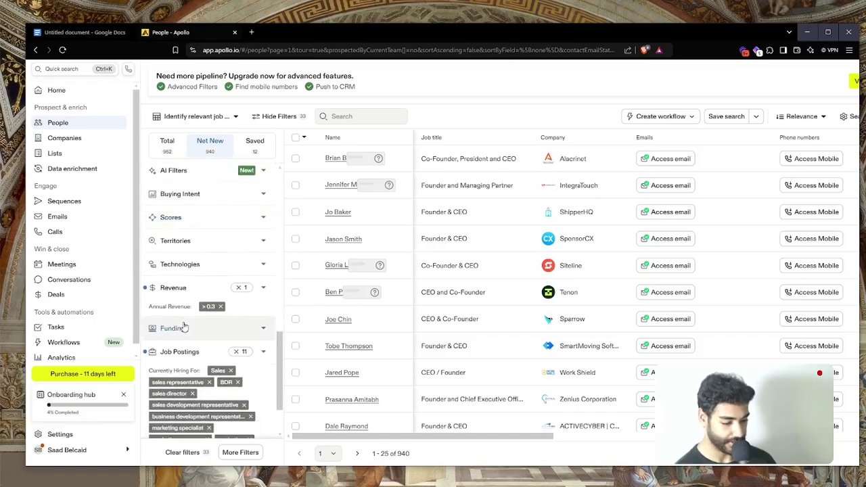
Tick 51-100 in the # Employees filter, raising results to 2,855
scroll(202, 264, "up", 6)
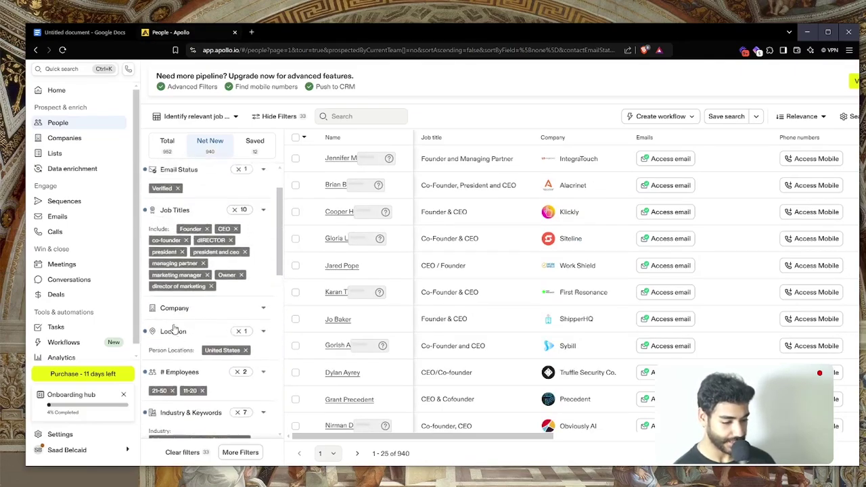
scroll(206, 393, "down", 2)
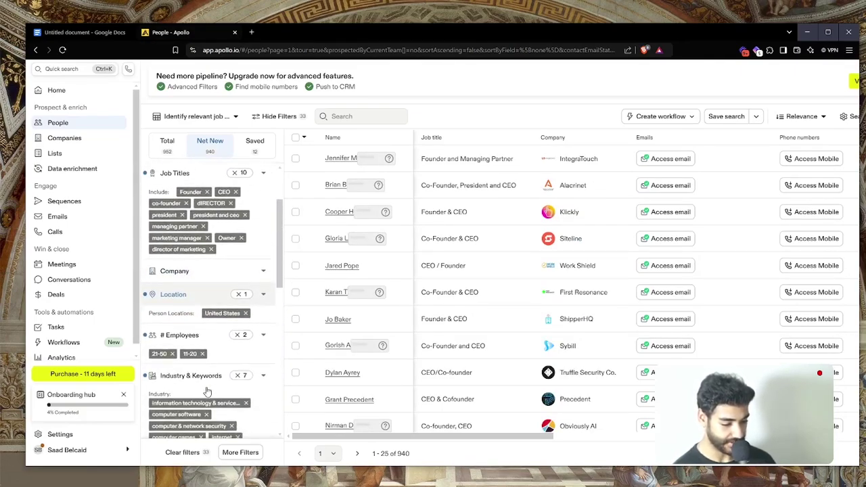
left_click(196, 334)
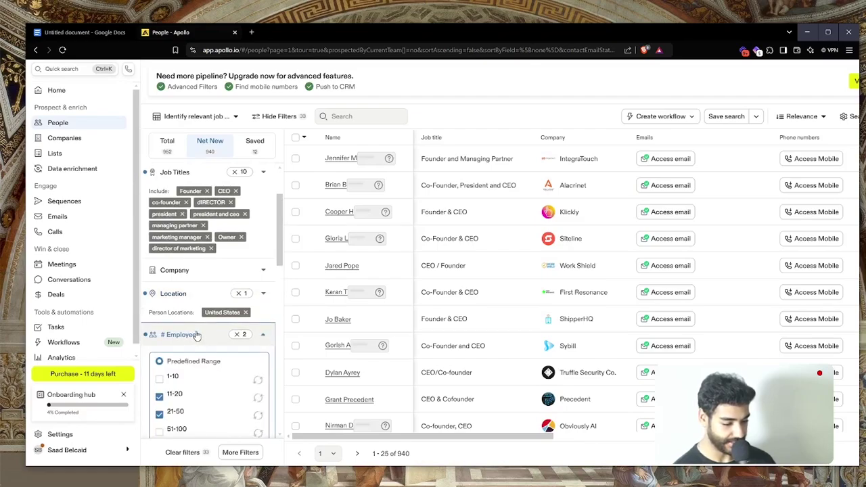
scroll(193, 398, "down", 1)
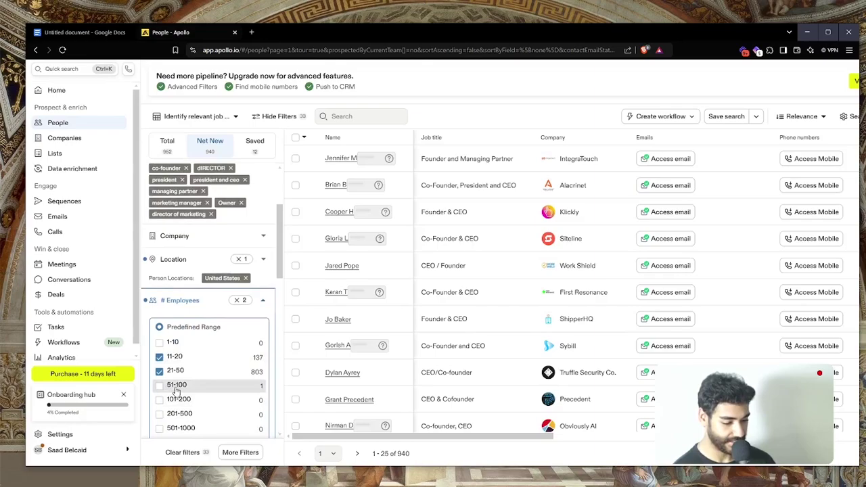
left_click(160, 386)
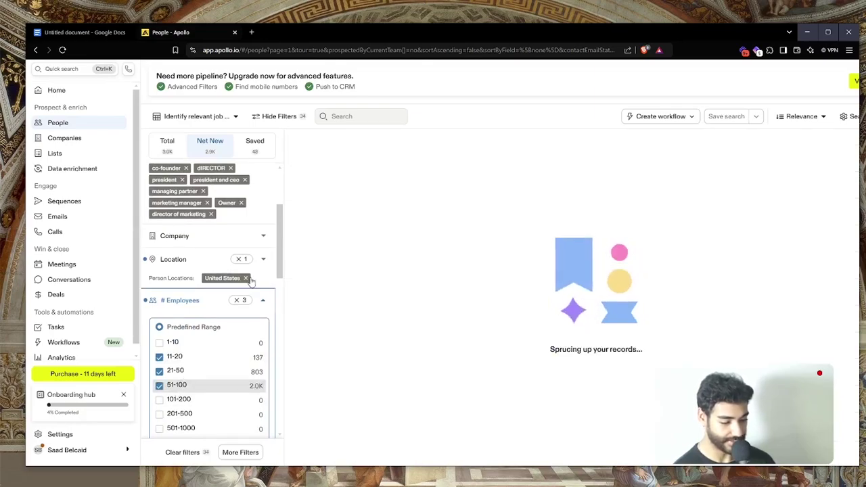
left_click(183, 303)
scroll(197, 271, "up", 2)
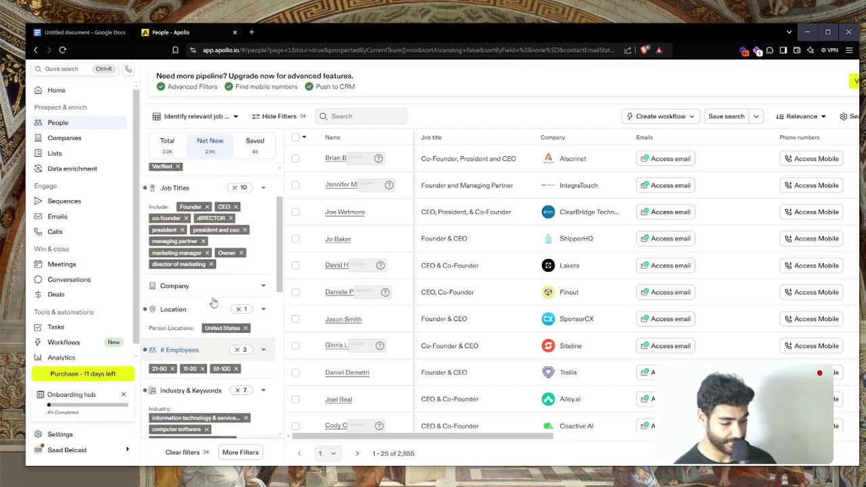
scroll(205, 220, "down", 5)
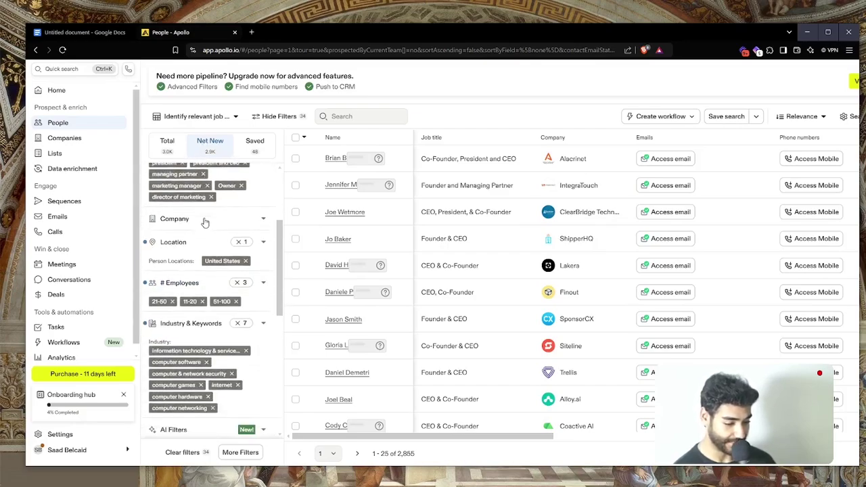
scroll(204, 223, "down", 4)
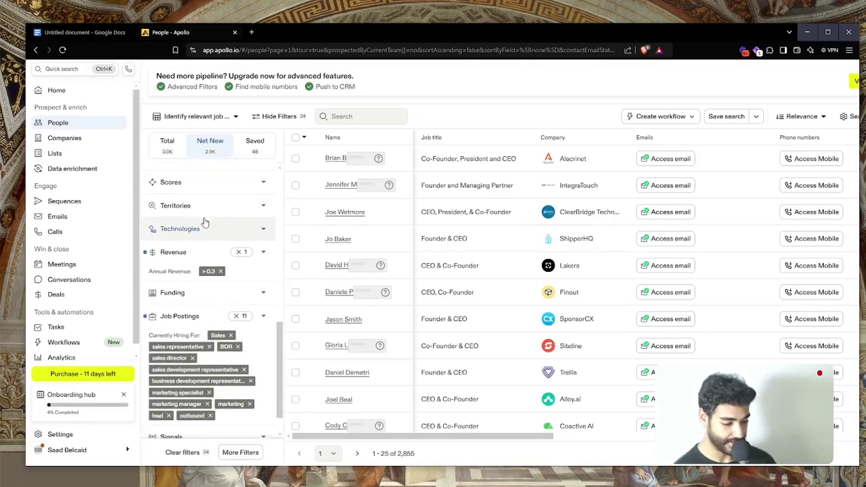
Clear the minimum value in the Revenue filter
left_click(190, 260)
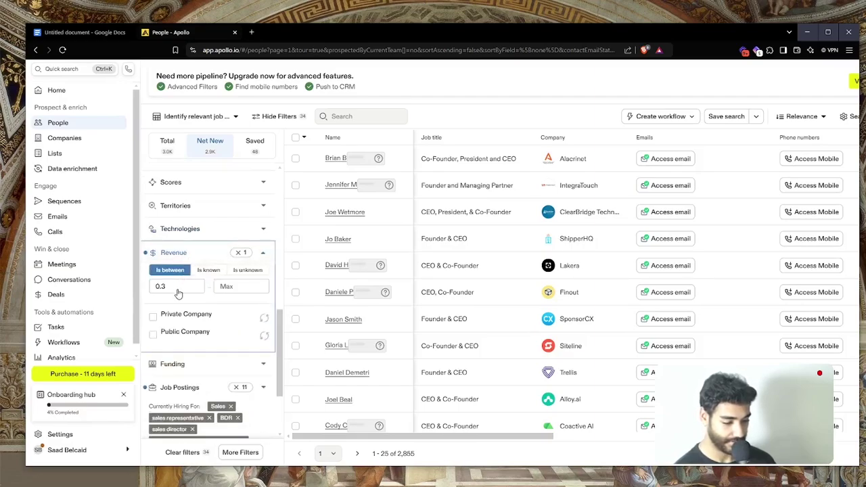
left_click(179, 286)
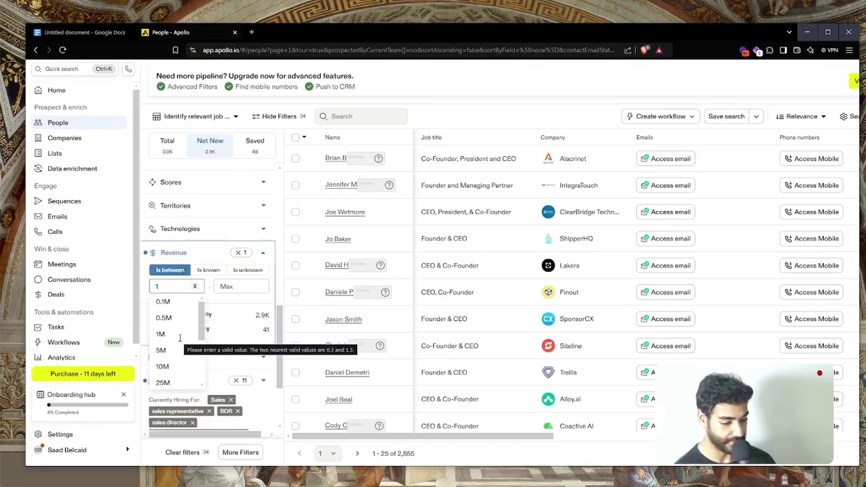
type("1")
key("Return")
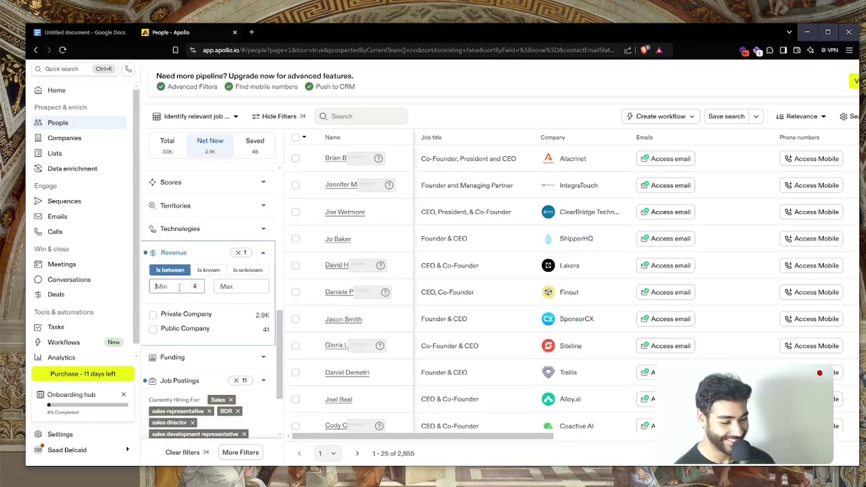
type("1.3")
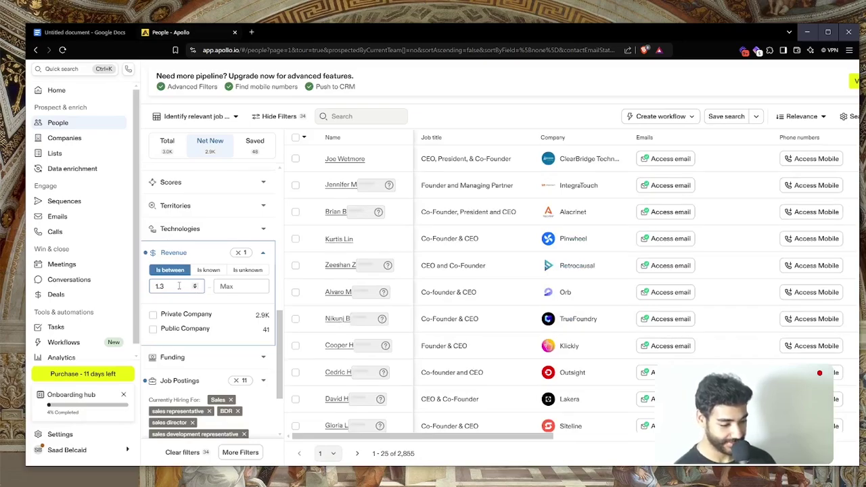
key("BackSpace")
key("BackSpace")
key("BackSpace")
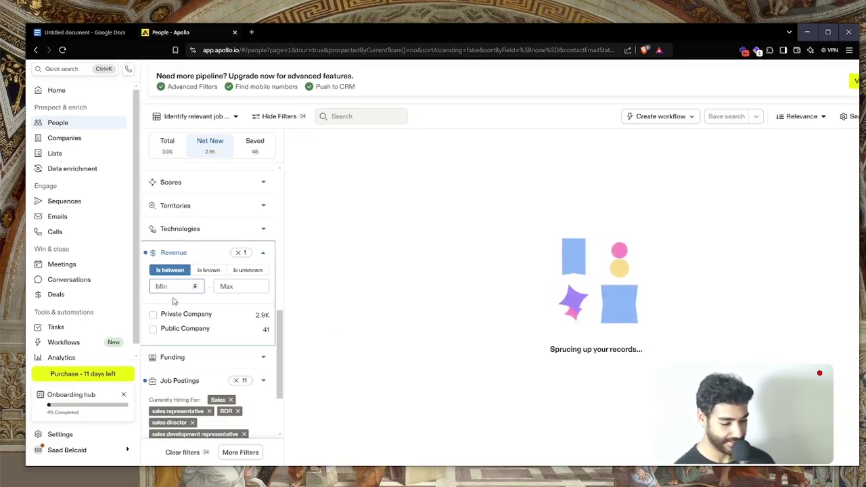
scroll(196, 284, "up", 10)
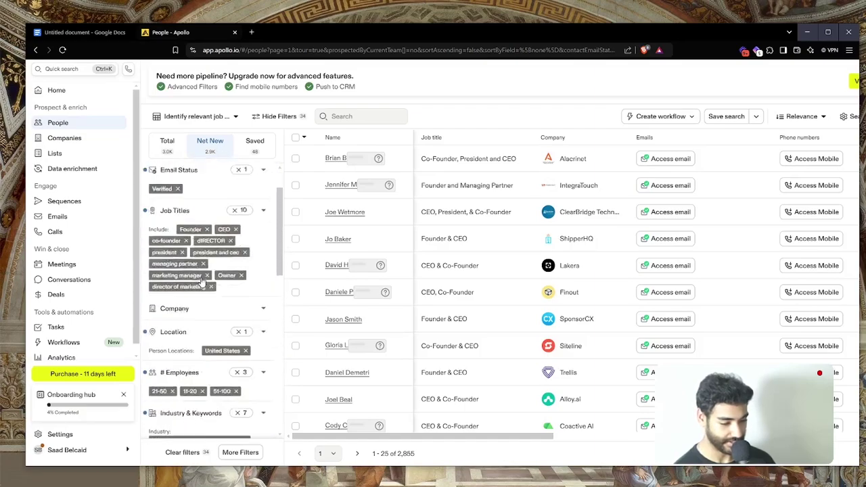
scroll(201, 283, "up", 2)
scroll(195, 99, "up", 1)
scroll(195, 98, "up", 5)
left_click(309, 197)
scroll(309, 197, "down", 5)
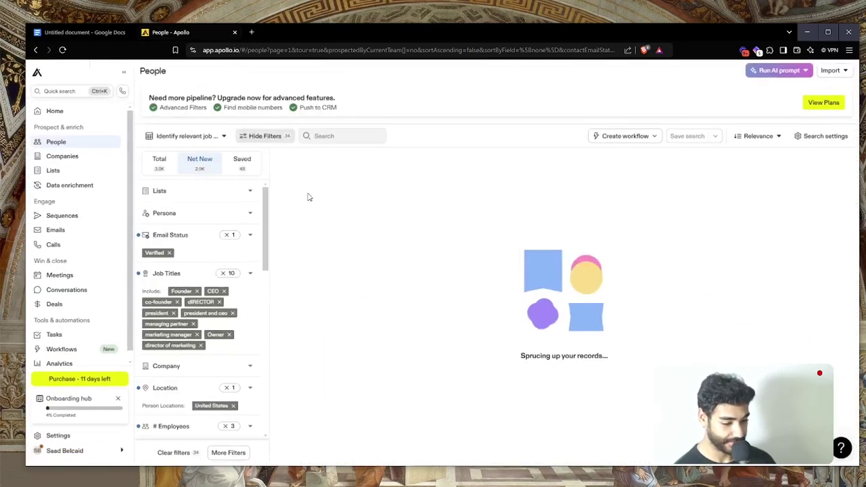
scroll(244, 211, "down", 2)
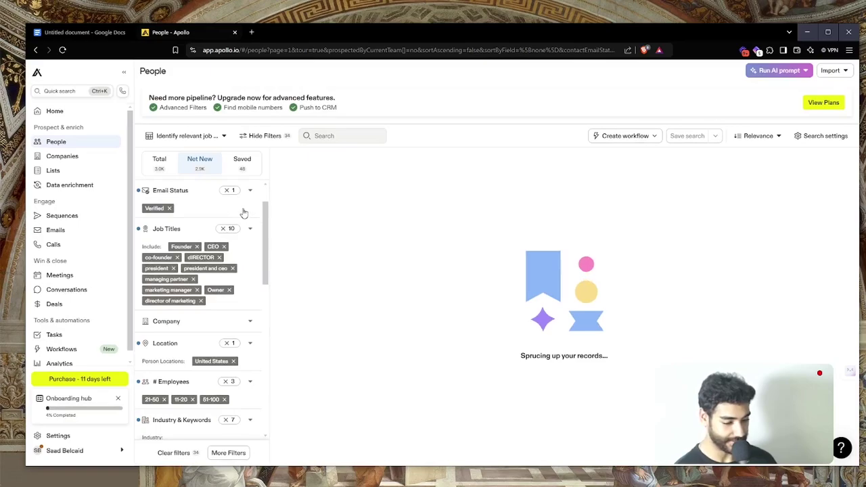
Open apify.com in a new browser tab
key("ctrl+t")
type("apify.com")
key("Return")
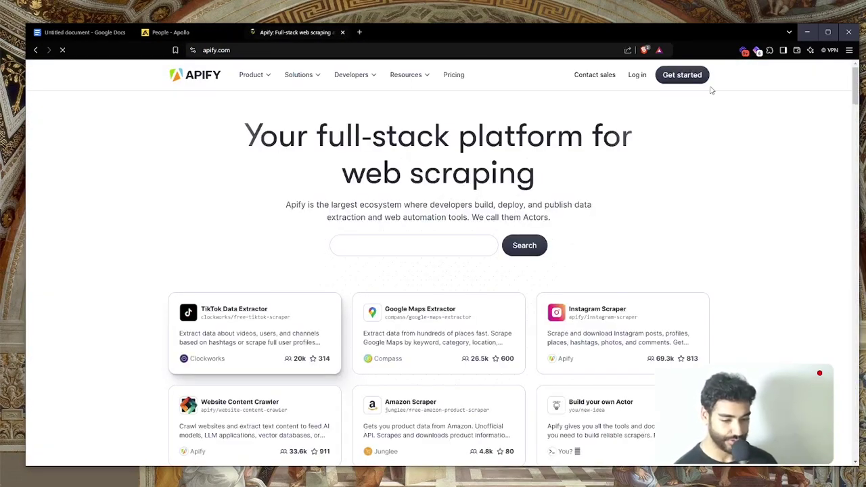
Fill Apify's sign-up form with the business email and a strong password, then submit it
left_click(675, 79)
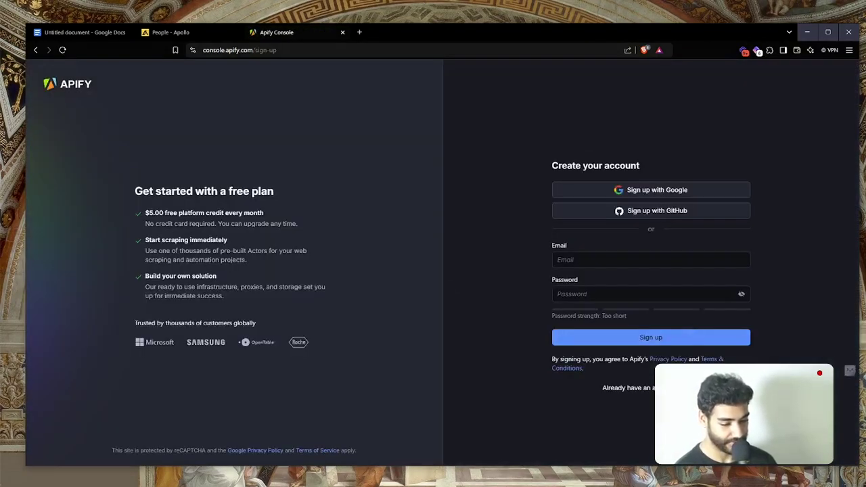
left_click(612, 255)
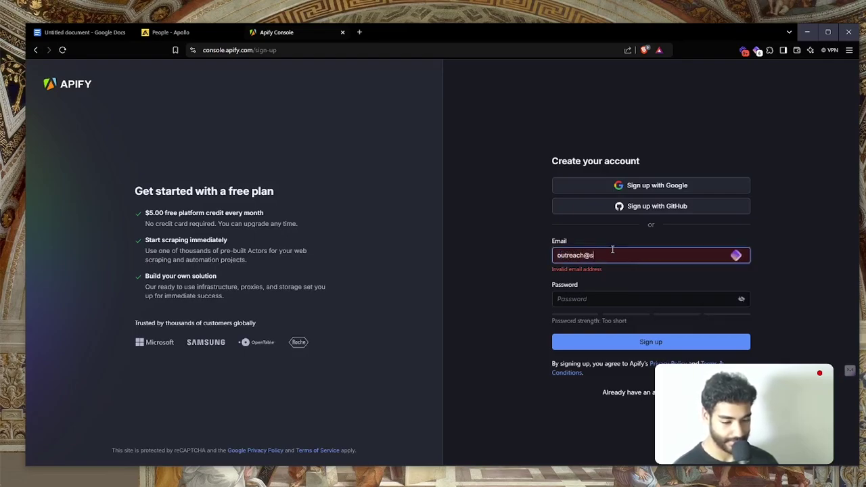
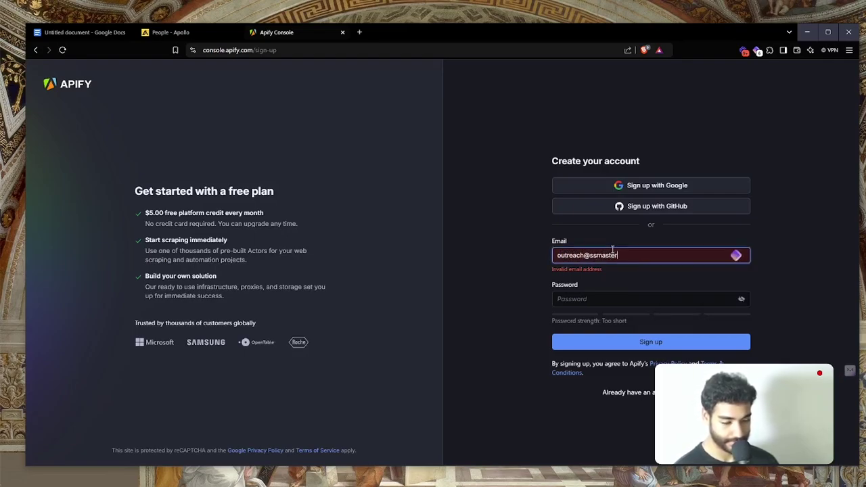
key("Tab")
type("****")
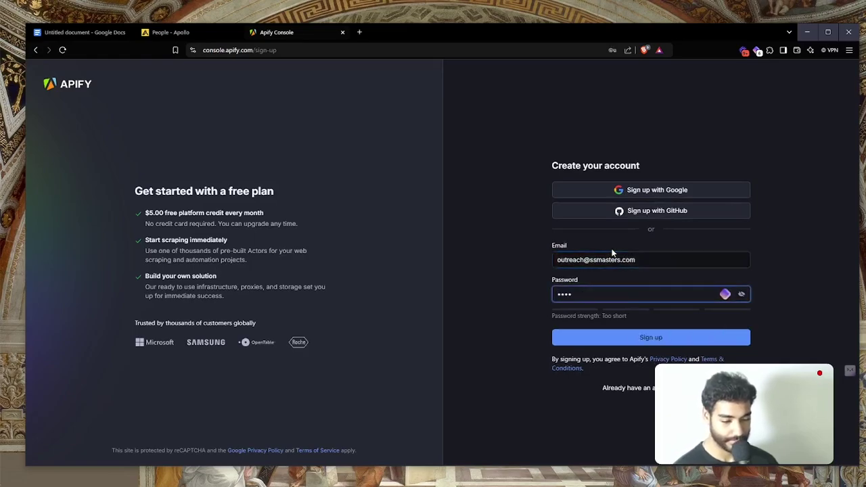
type("*******")
key("Return")
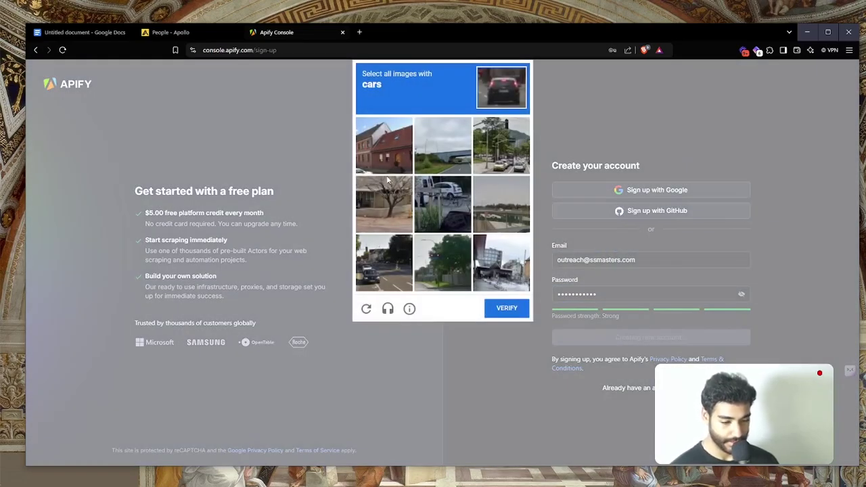
Pass the reCAPTCHA image check by selecting every car tile and verifying
left_click(361, 278)
left_click(442, 203)
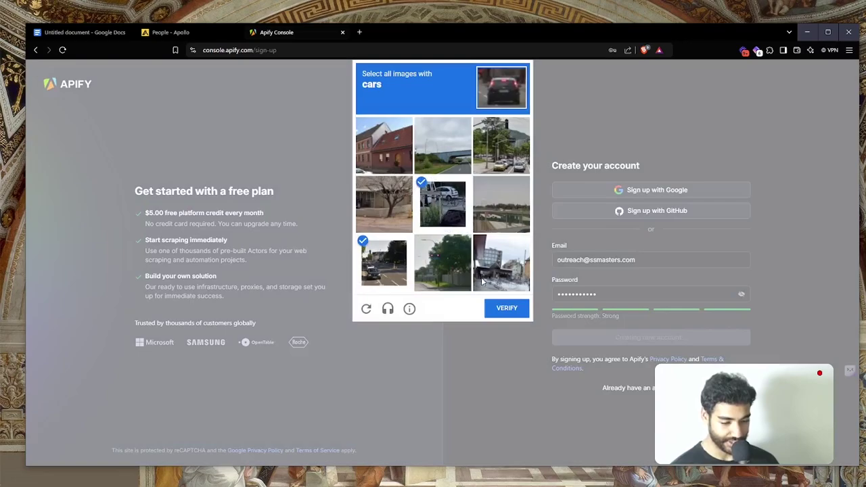
left_click(505, 307)
left_click(478, 154)
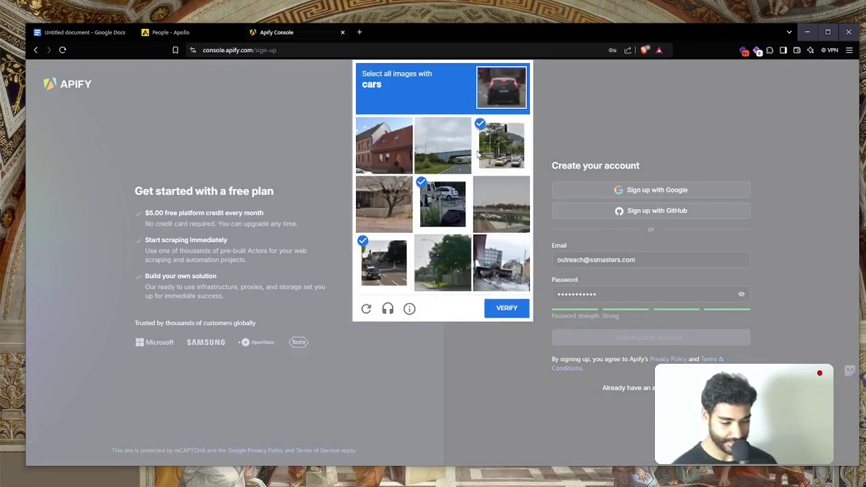
left_click(502, 313)
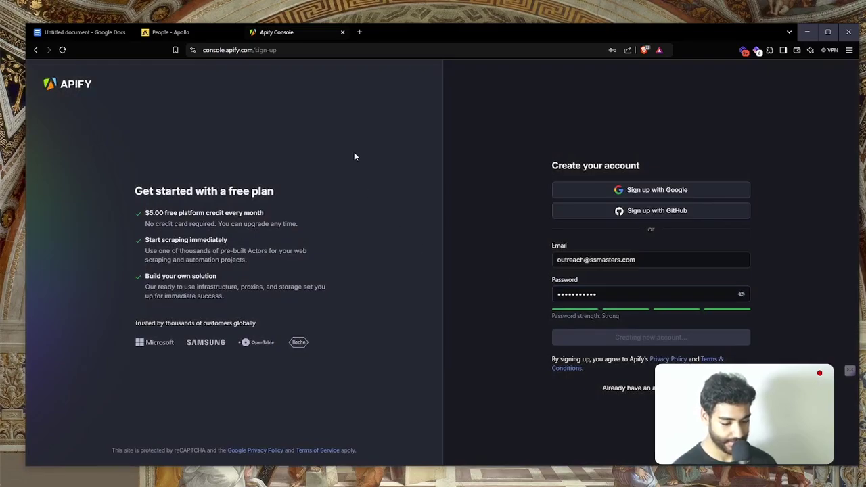
Log in to the PrivateEmail mailbox in a new tab, dismissing the second-factor prompt
key("ctrl+t")
type("privateemail.com")
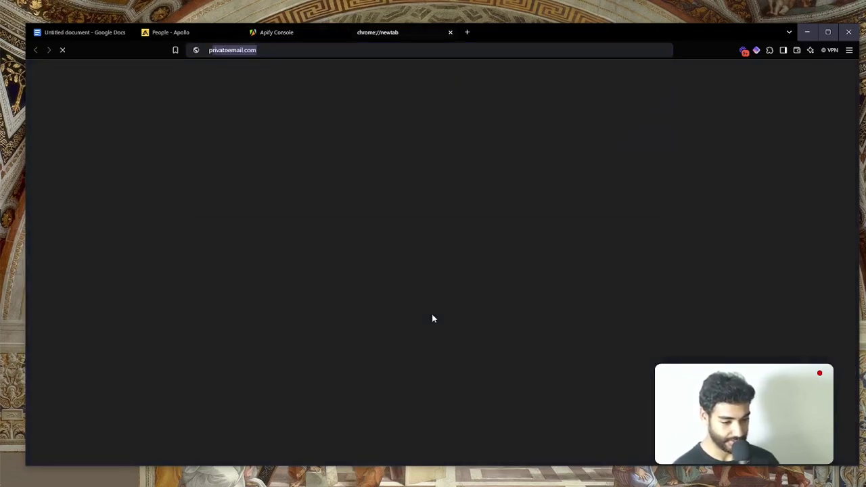
key("Return")
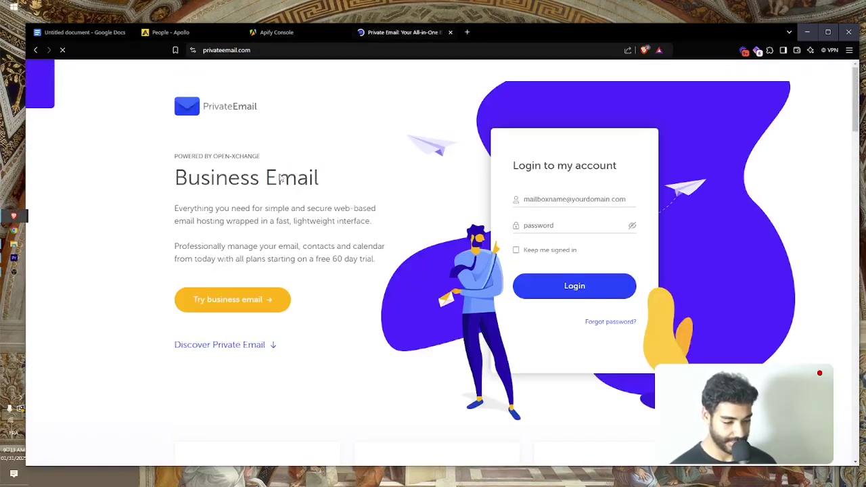
left_click(597, 215)
key("Return")
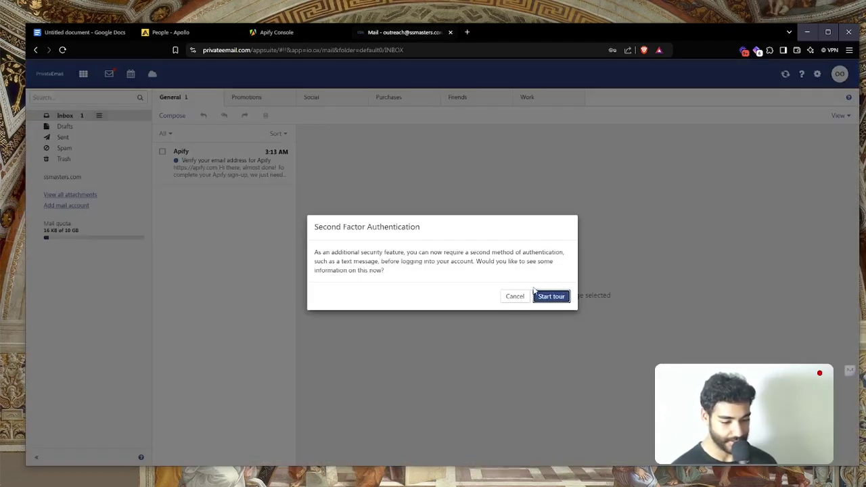
key("Escape")
Confirm the address through Apify's verification email and close the outdated Apify Console tab
left_click(229, 174)
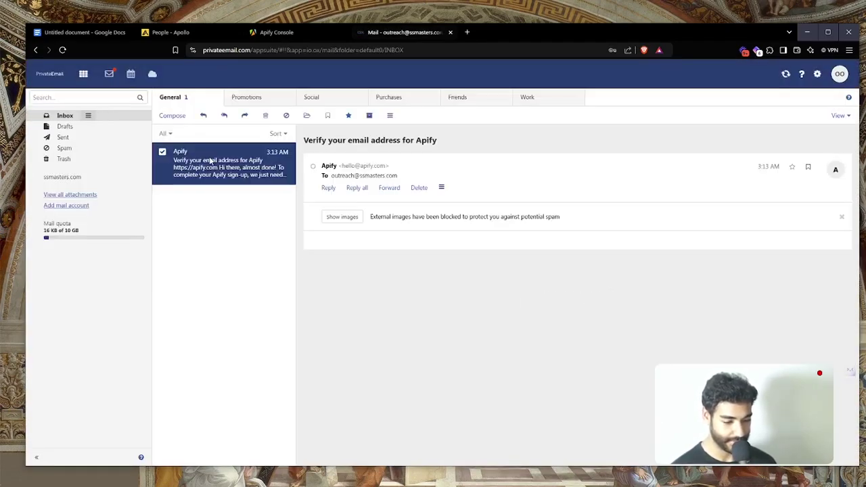
left_click(465, 346)
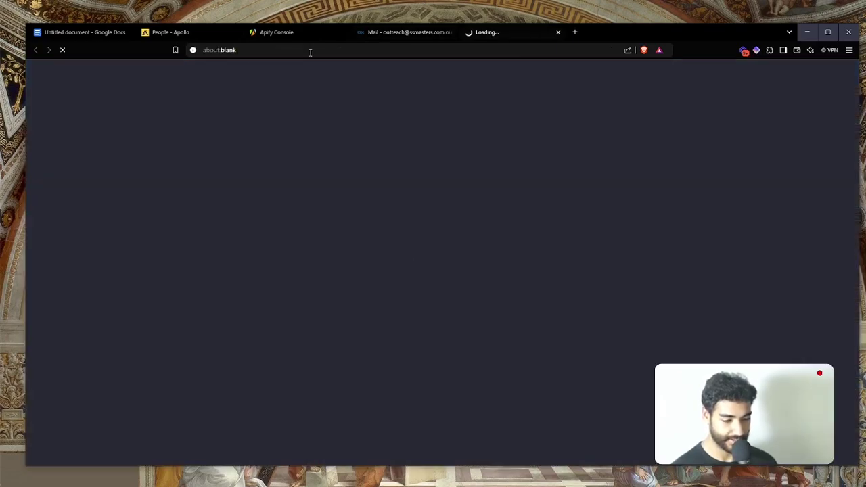
left_click(303, 35)
key("ctrl+w")
key("ctrl+w")
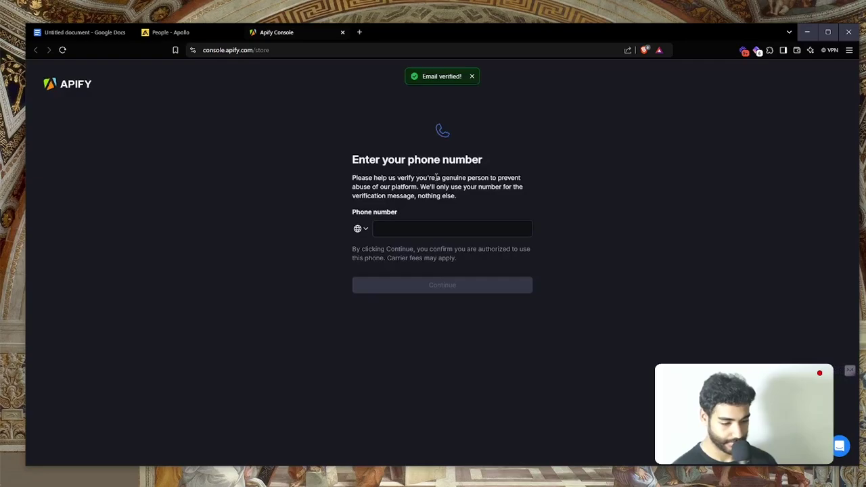
Enter the account's full name, append 'king' to the taken username, and answer Yes to API use
left_click(390, 226)
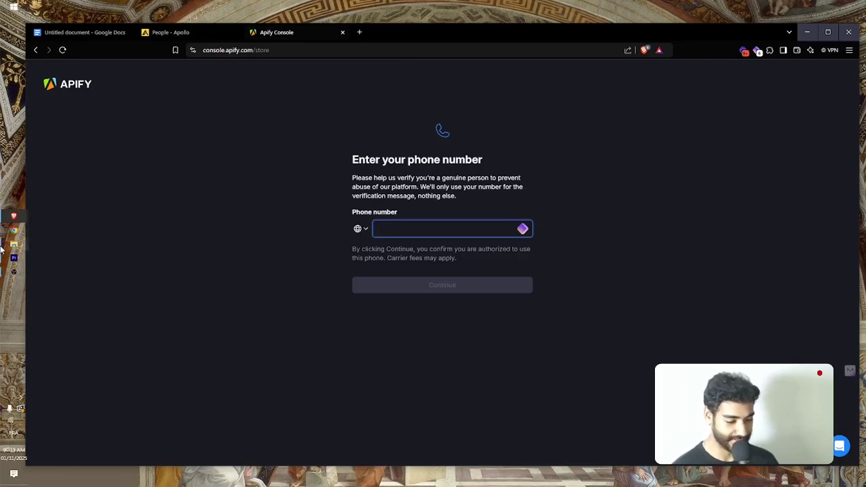
left_click(3, 273)
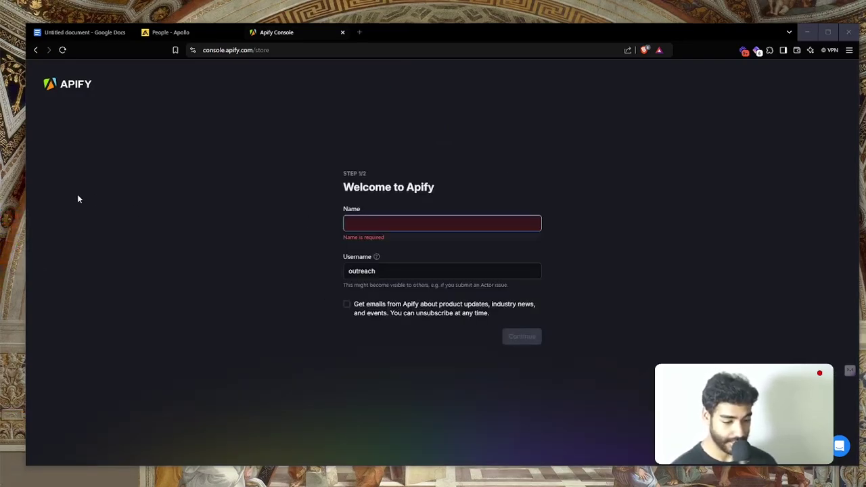
left_click(376, 226)
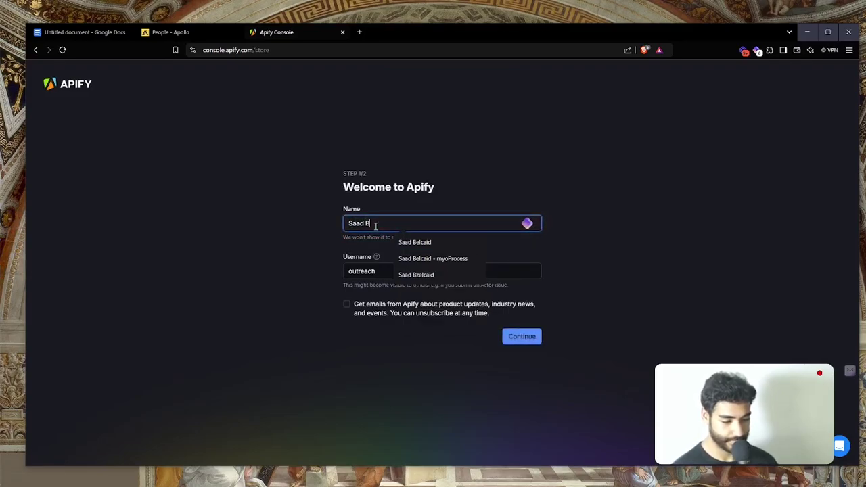
left_click(382, 268)
type("king")
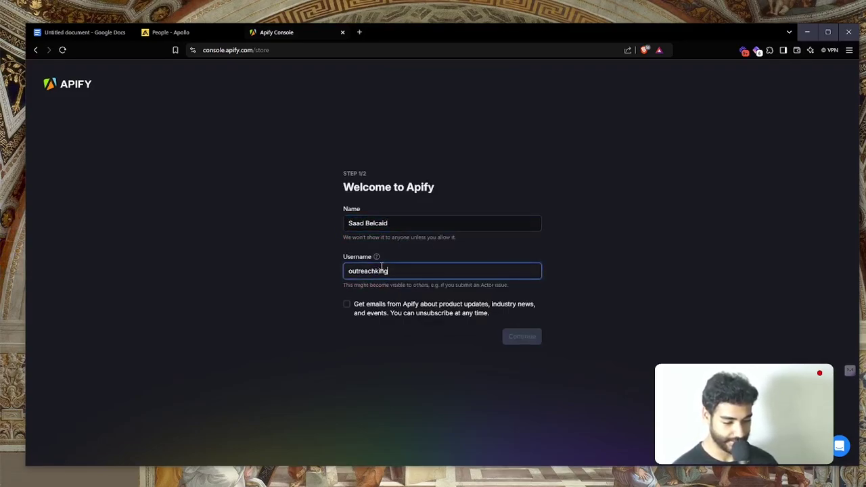
key("Return")
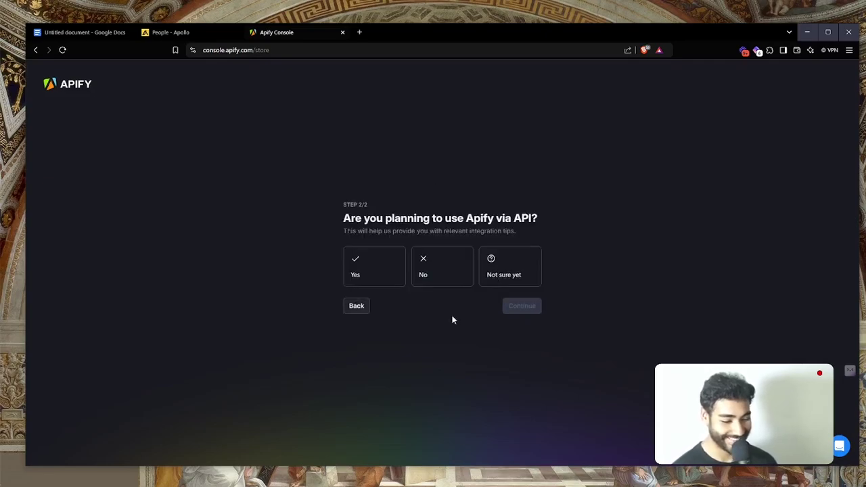
left_click(376, 281)
Finish onboarding, search the Apify Store for 'apollo', and open the Apollo.io leads scraper actor
left_click(523, 310)
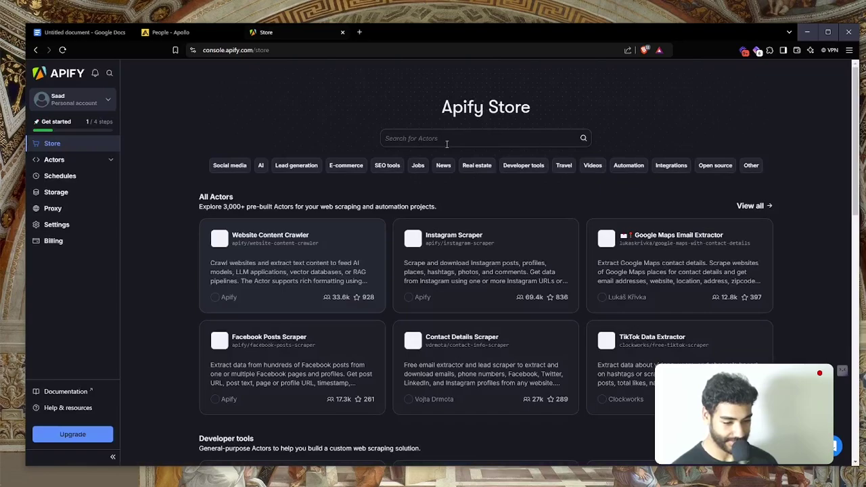
left_click(447, 139)
type("apollo")
key("Return")
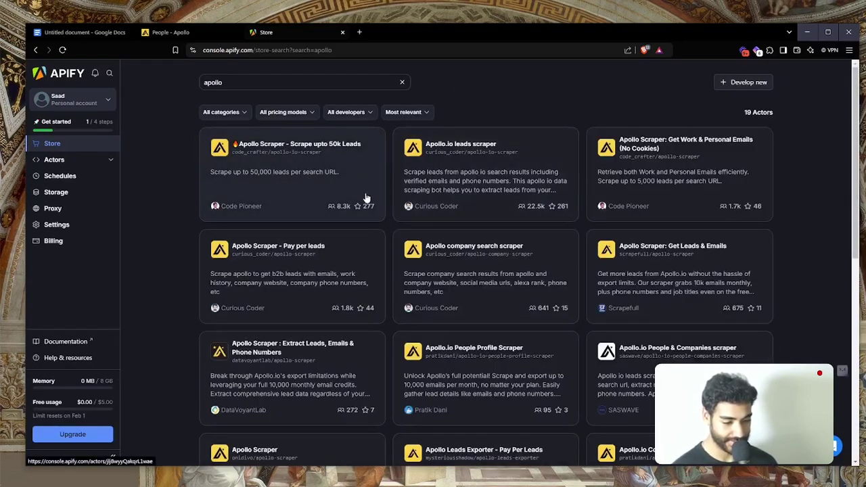
left_click(473, 202)
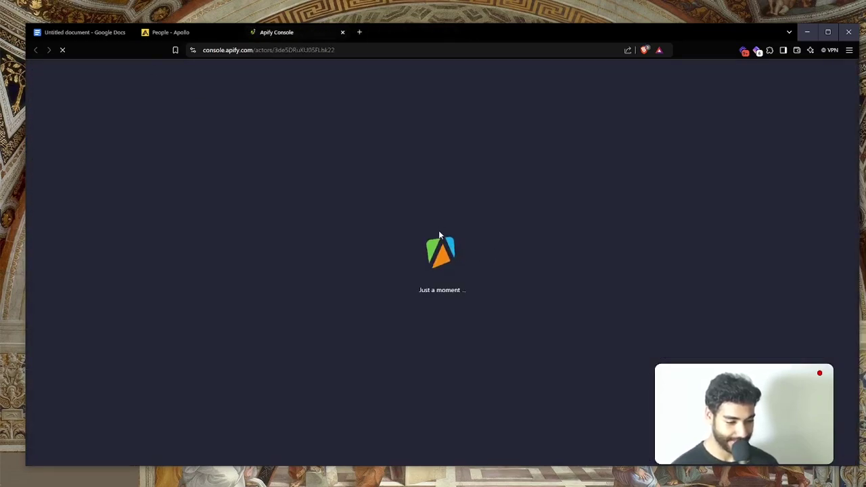
left_click(171, 31)
Set Apollo's Revenue filter minimum to 1M and select the resulting search URL
scroll(257, 207, "down", 1)
scroll(244, 203, "up", 1)
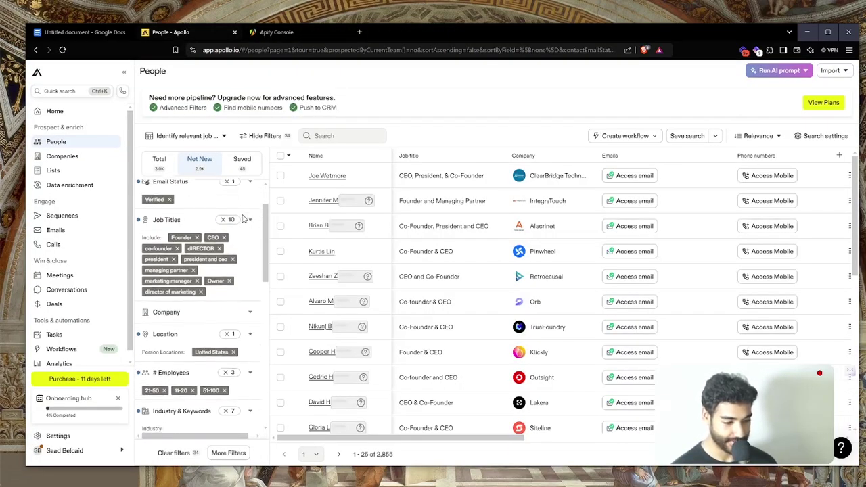
scroll(200, 224, "down", 6)
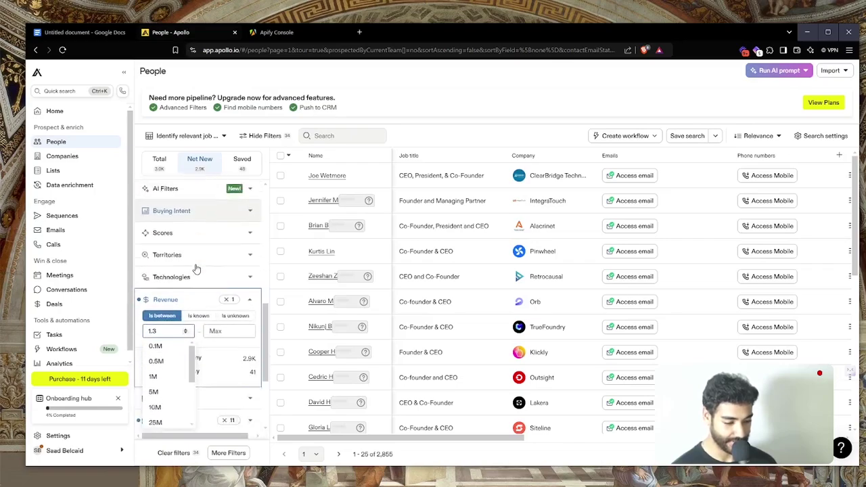
left_click(168, 310)
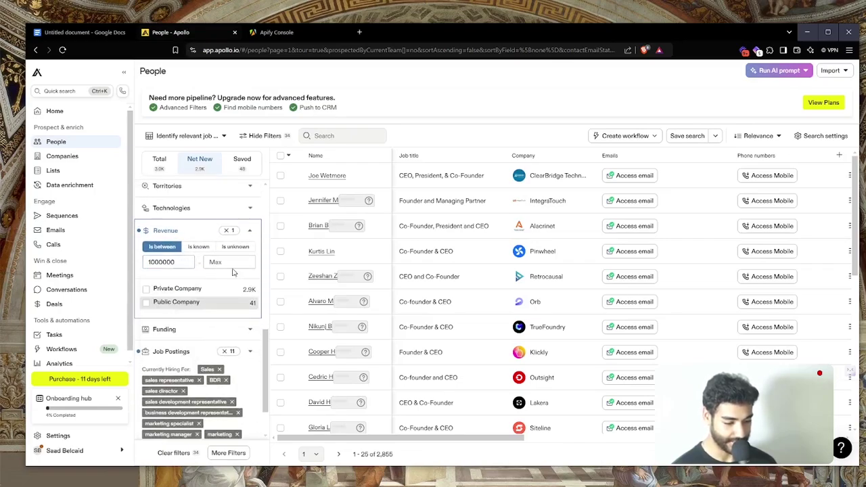
key("ctrl+Tab")
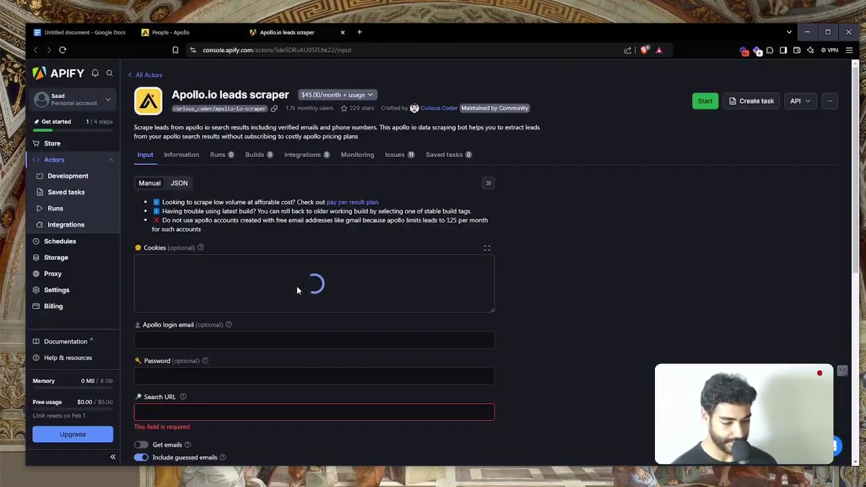
left_click(174, 32)
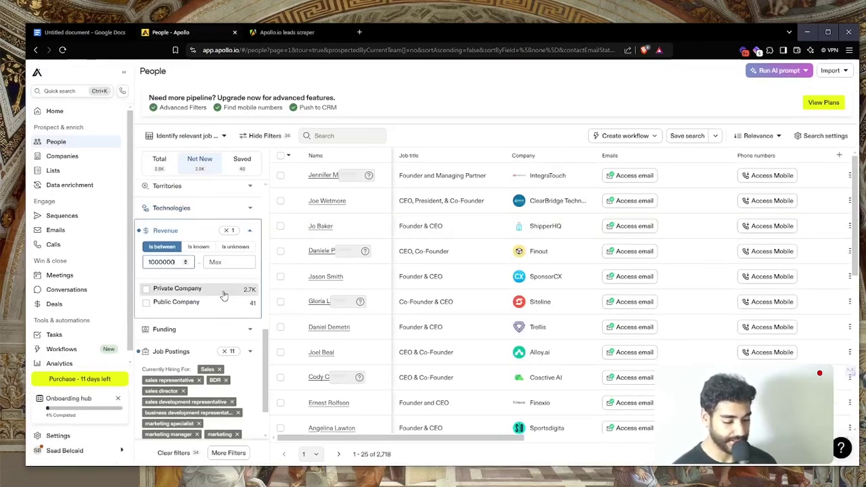
scroll(224, 295, "up", 8)
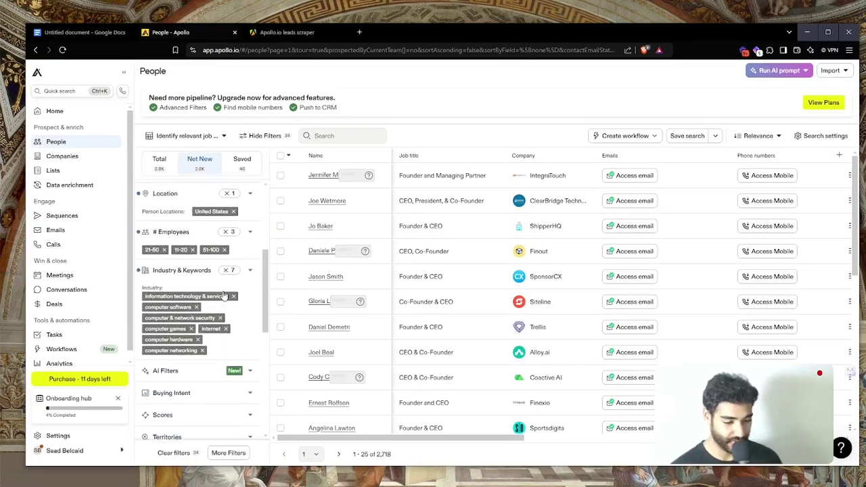
scroll(224, 291, "up", 3)
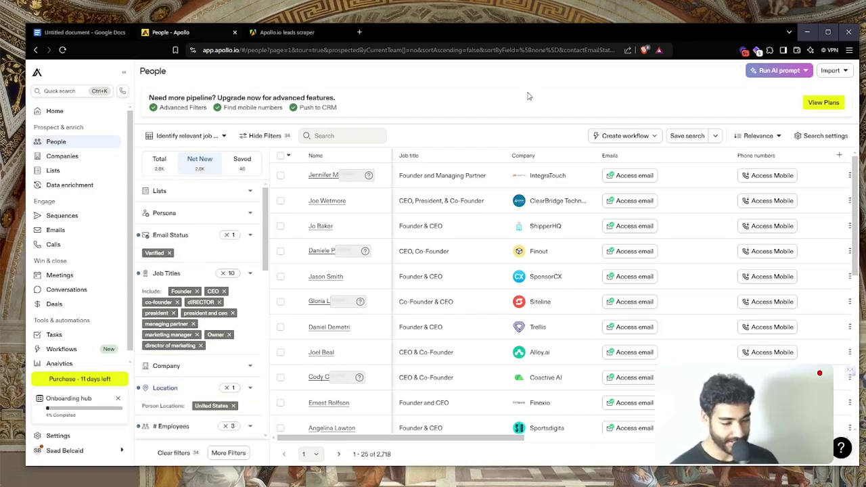
left_click(491, 50)
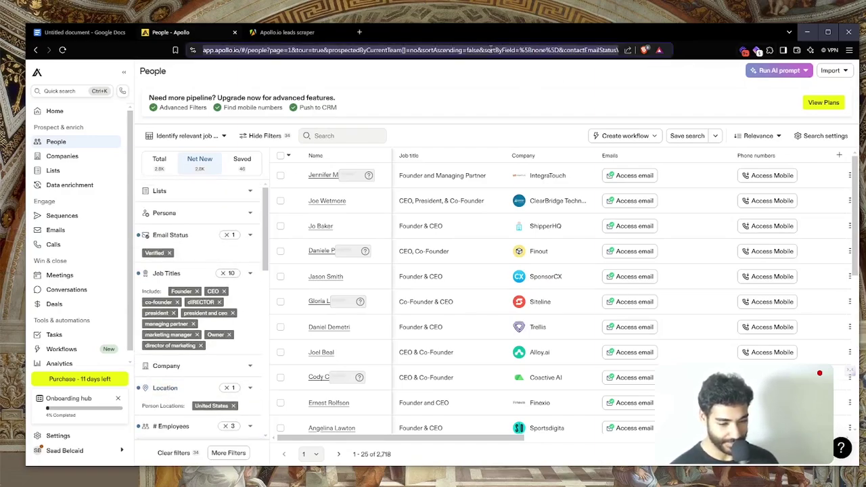
Paste the Apollo search URL into the scraper's Search URL and enable Wait for email verification
left_click(287, 32)
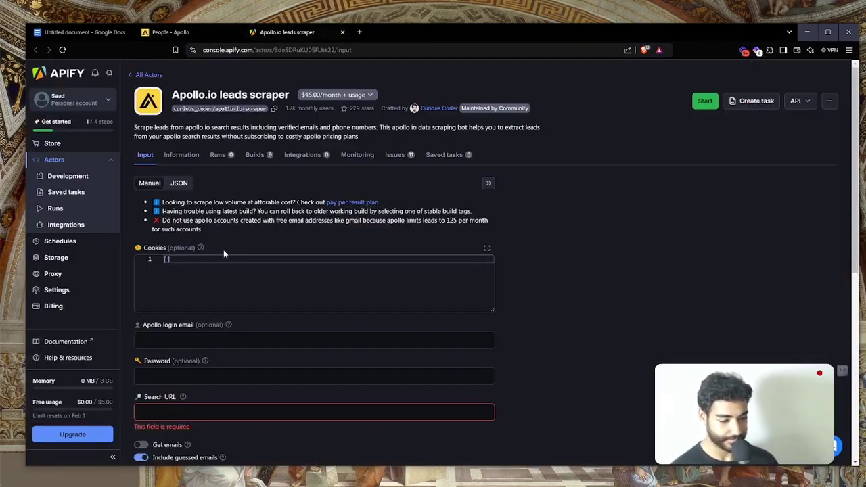
left_click(201, 411)
key("ctrl+v")
scroll(201, 404, "down", 2)
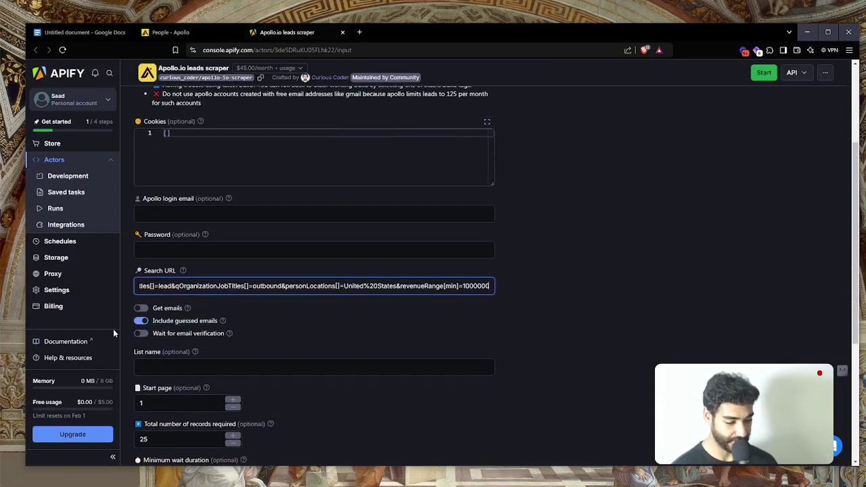
left_click(145, 334)
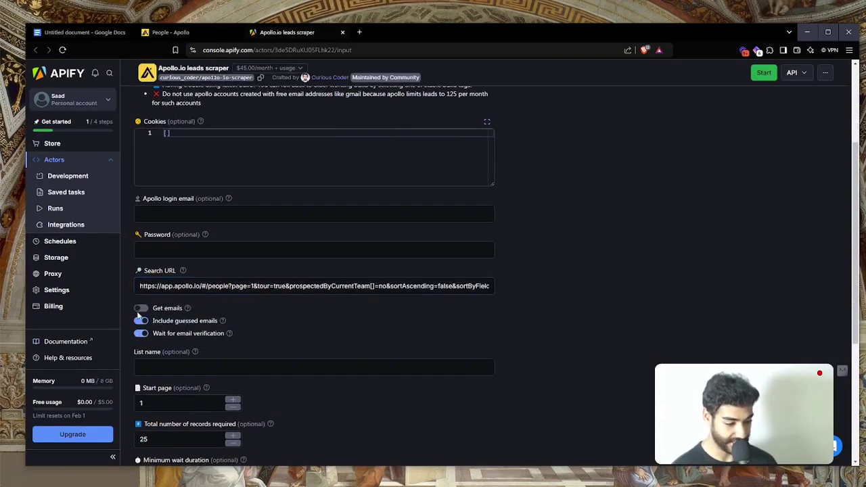
Clear the 25-record limit from Total number of records
scroll(139, 315, "down", 1)
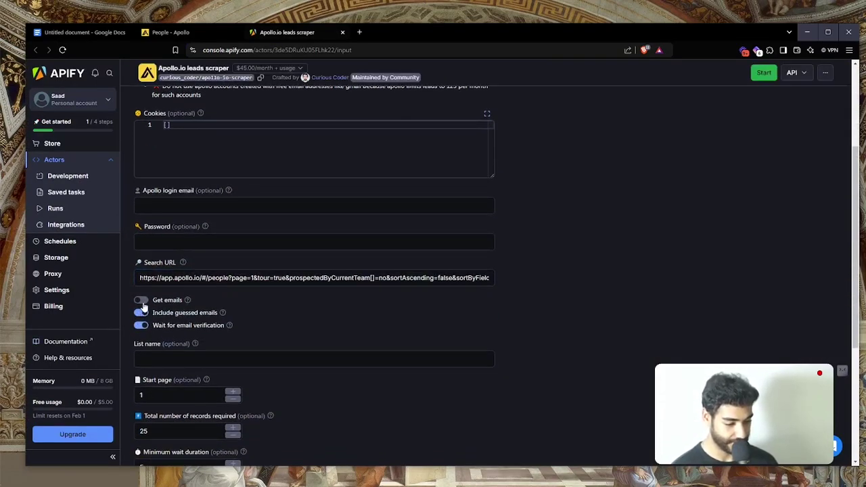
scroll(143, 306, "down", 2)
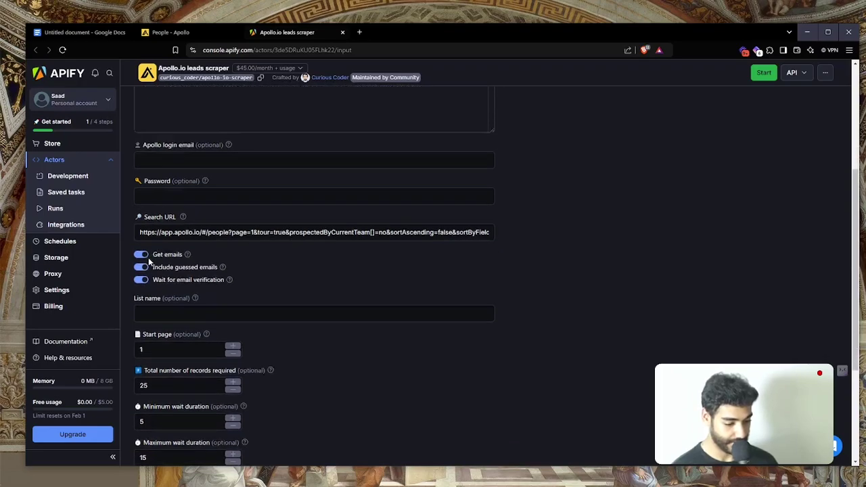
double_click(170, 331)
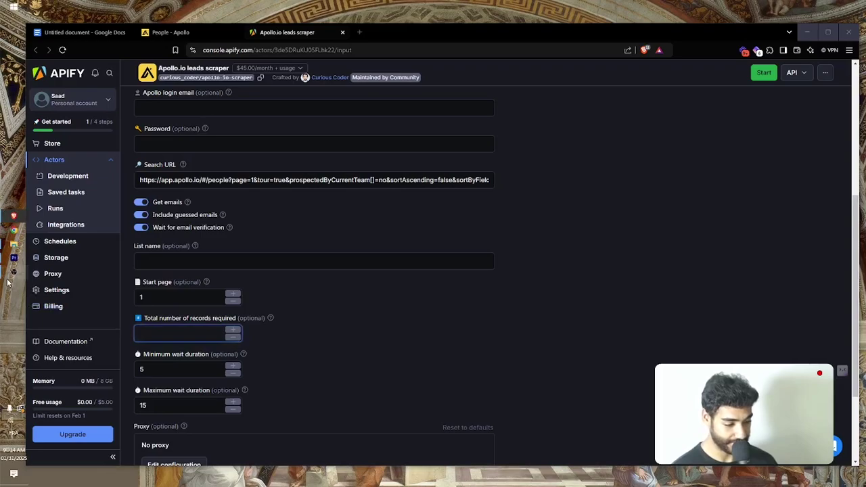
left_click(8, 279)
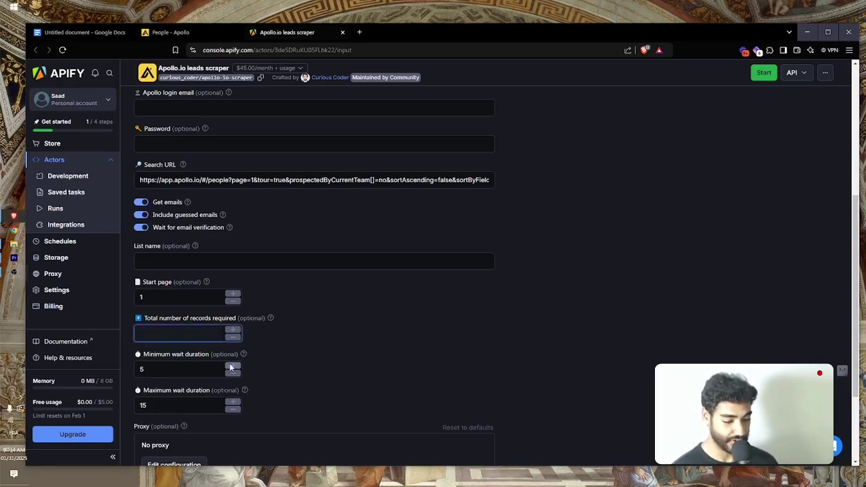
Set the scraper's proxy configuration to Residential proxies
scroll(230, 363, "down", 2)
left_click(184, 345)
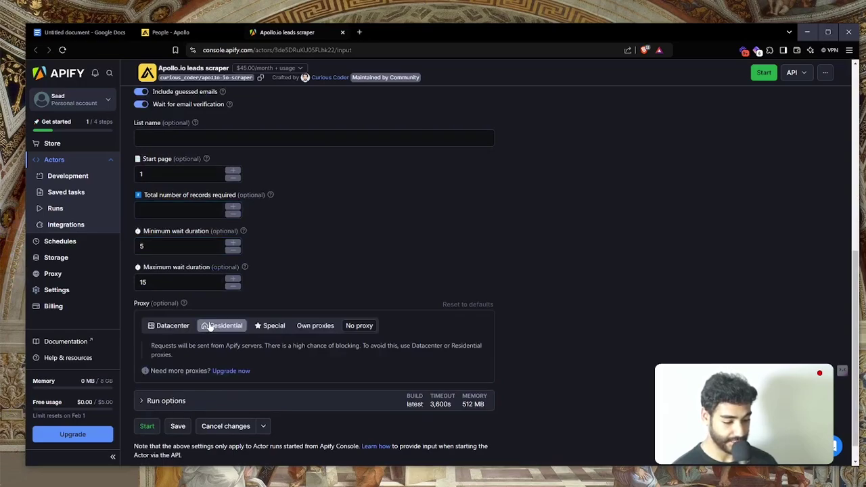
left_click(215, 326)
scroll(215, 326, "down", 1)
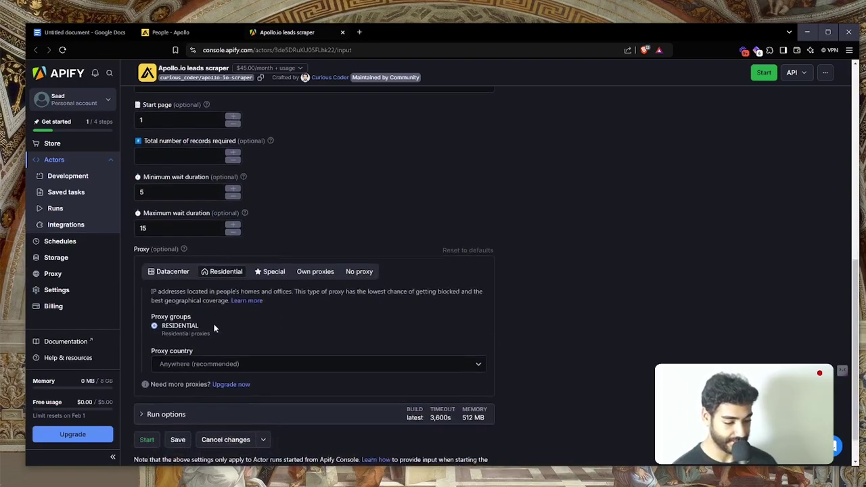
scroll(214, 324, "up", 6)
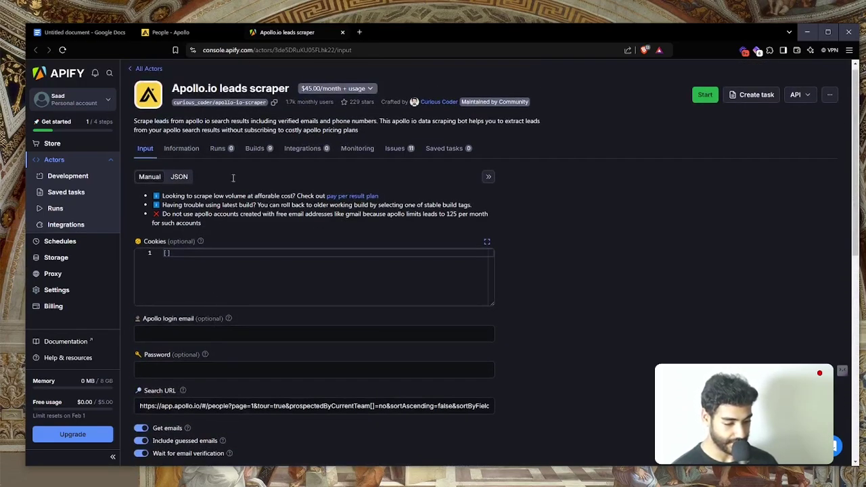
left_click(186, 32)
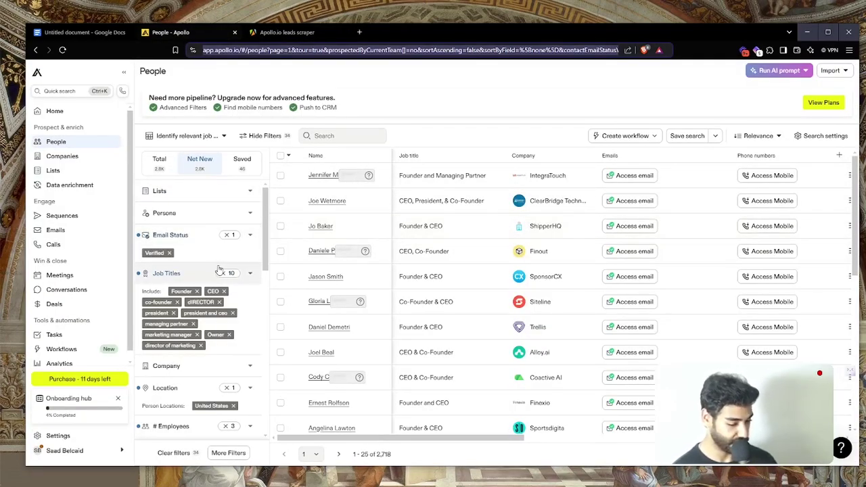
Remove the 51-100 employee range tag from Apollo's search filters
scroll(191, 269, "down", 2)
scroll(190, 269, "down", 2)
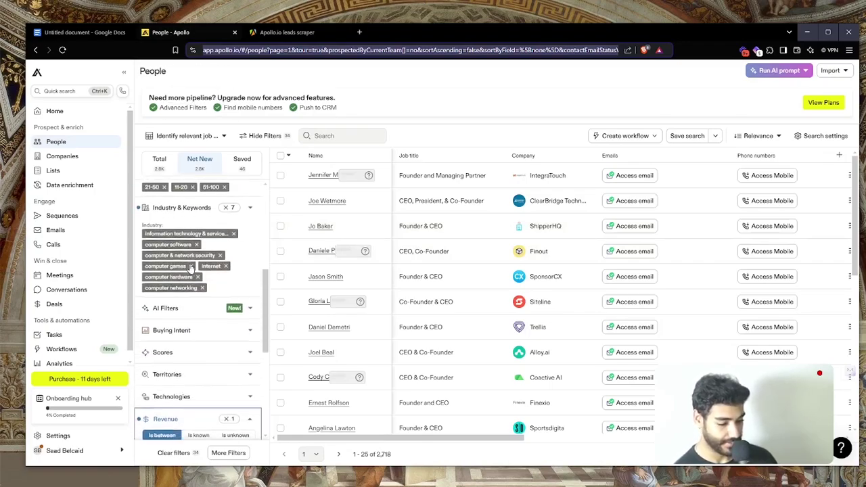
scroll(191, 269, "up", 2)
scroll(190, 269, "down", 3)
scroll(190, 269, "down", 3)
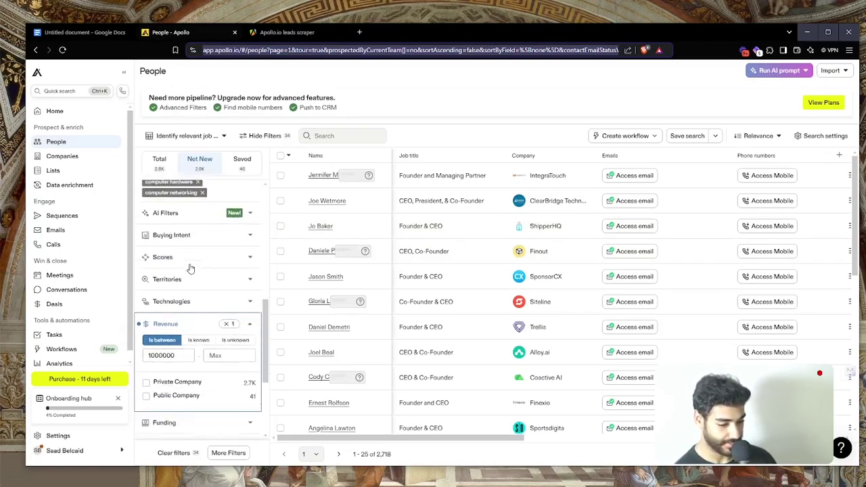
scroll(190, 269, "up", 6)
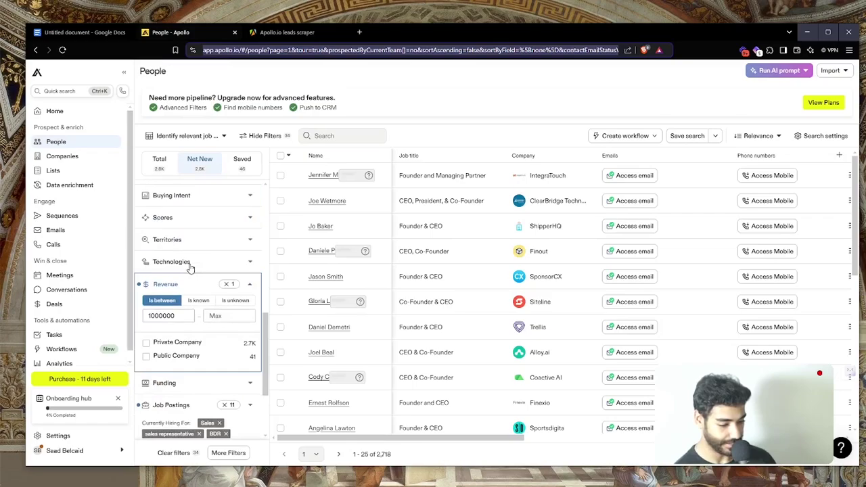
scroll(191, 270, "up", 2)
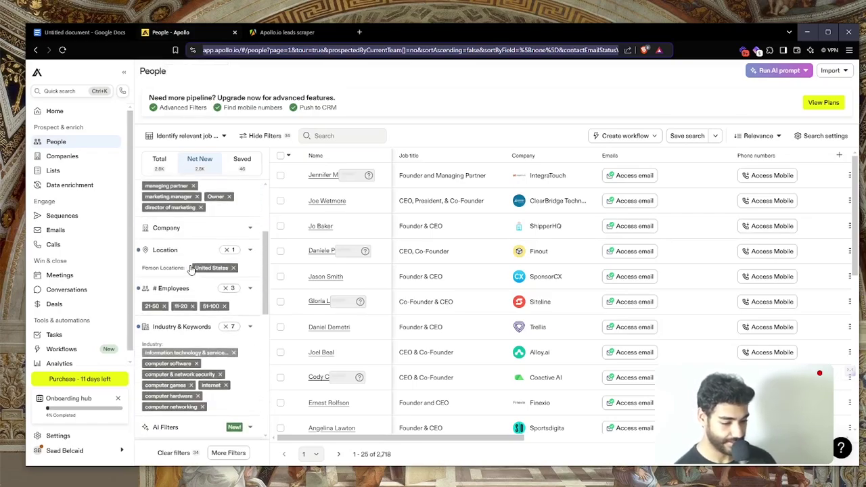
left_click(225, 334)
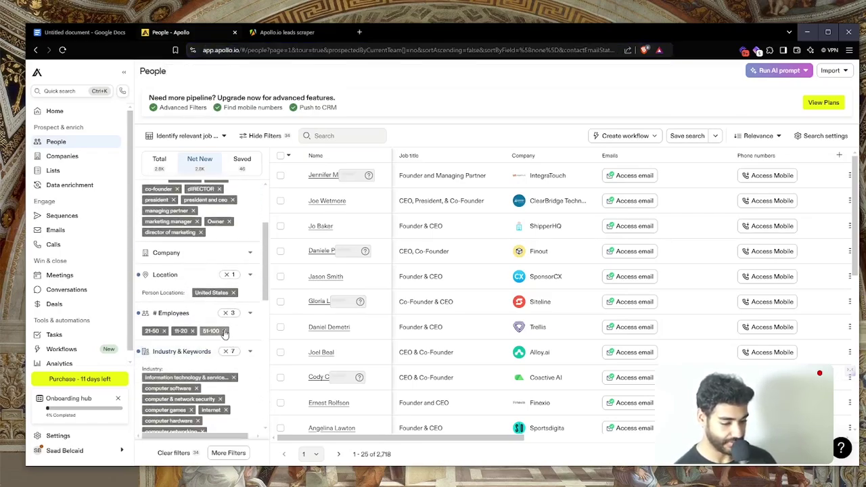
left_click(225, 331)
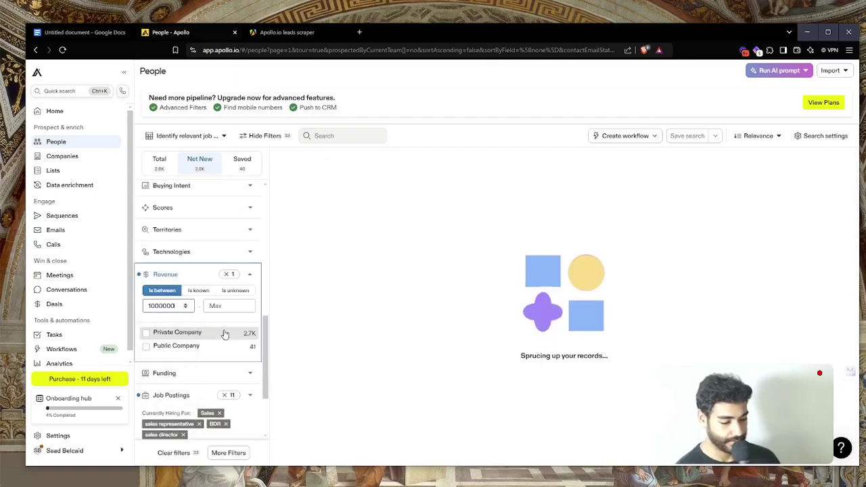
Switch the # Employees range from 11-20 to 21-50 and select the updated search URL
scroll(226, 334, "down", 1)
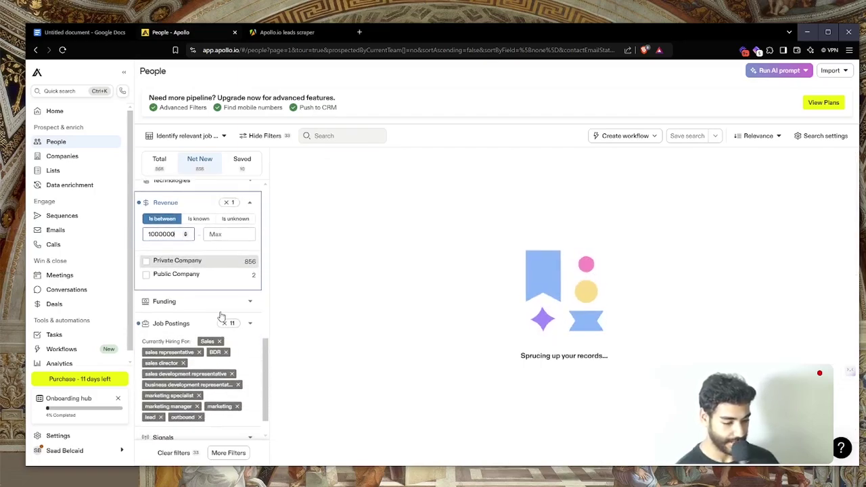
scroll(219, 304, "down", 1)
scroll(219, 294, "up", 3)
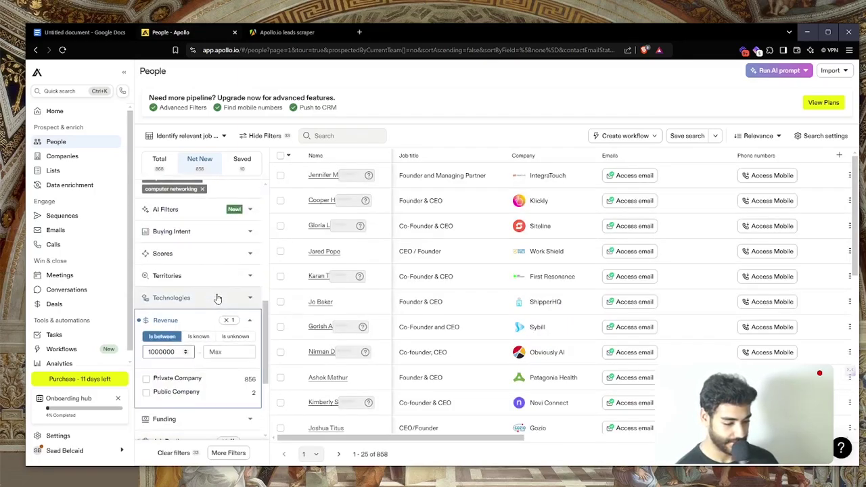
scroll(205, 352, "up", 5)
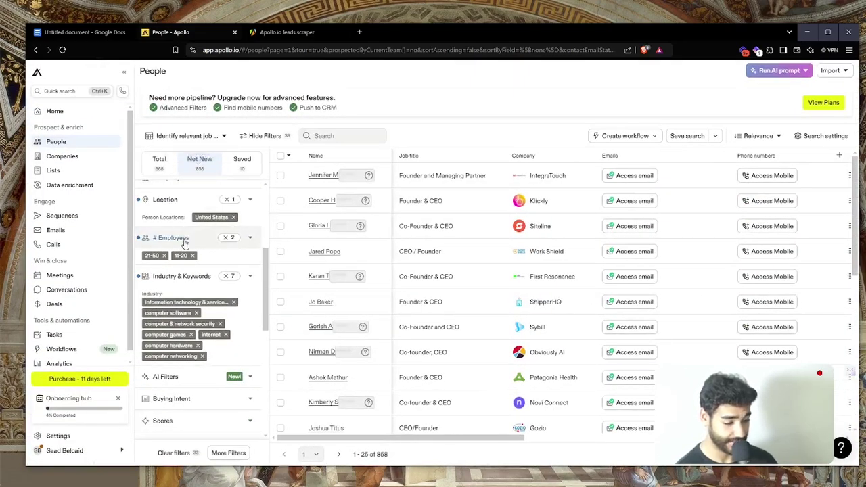
scroll(180, 256, "down", 2)
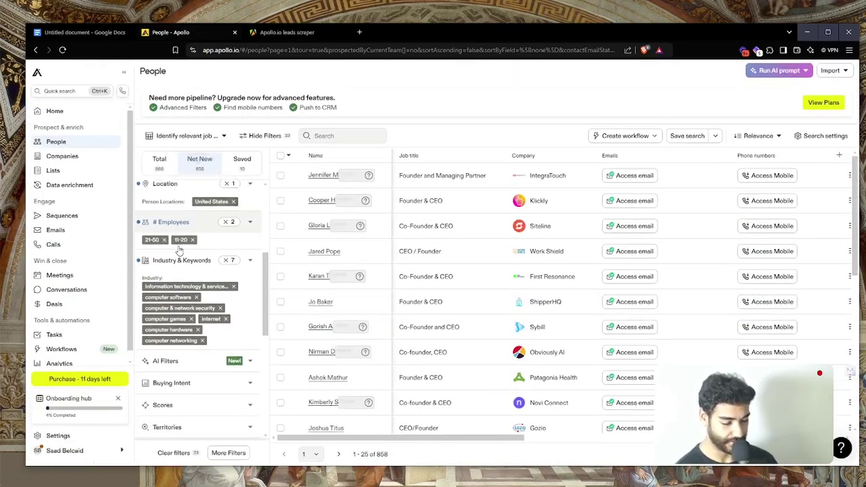
scroll(180, 271, "up", 3)
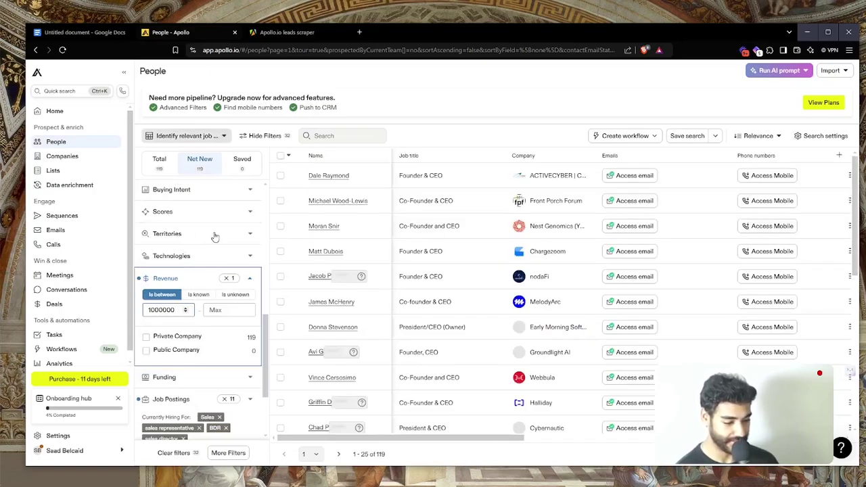
scroll(214, 237, "down", 3)
scroll(215, 234, "up", 5)
scroll(215, 236, "up", 5)
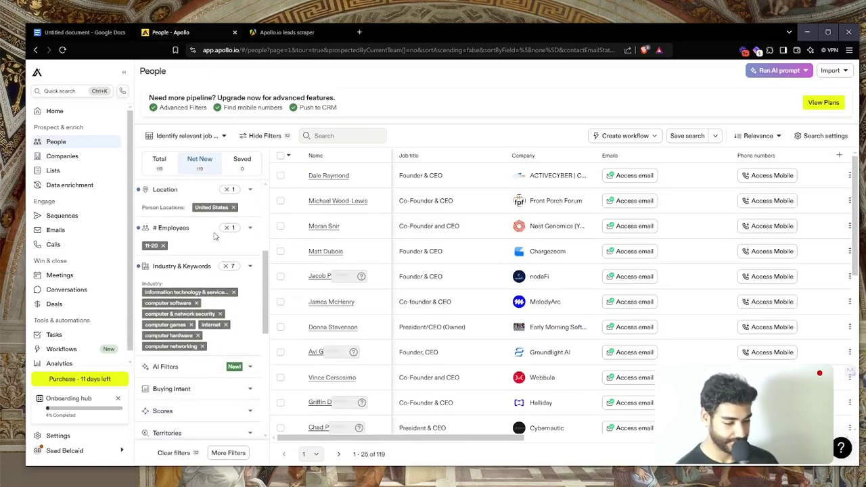
scroll(214, 236, "down", 5)
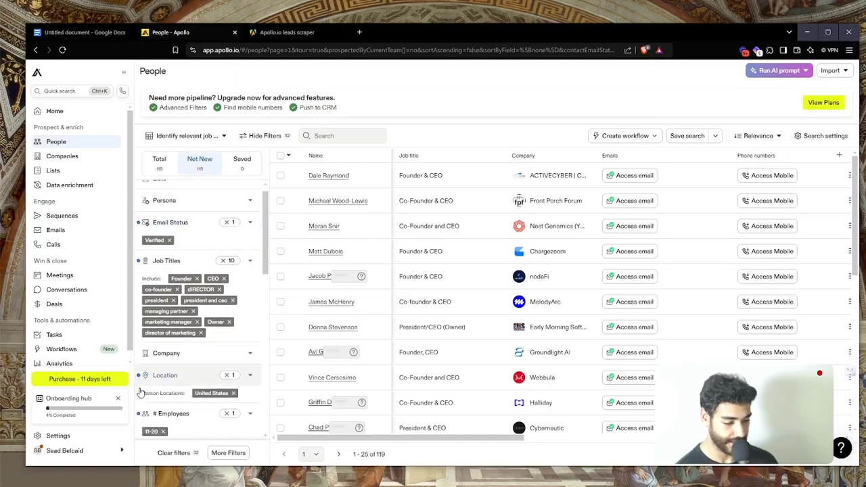
left_click(174, 214)
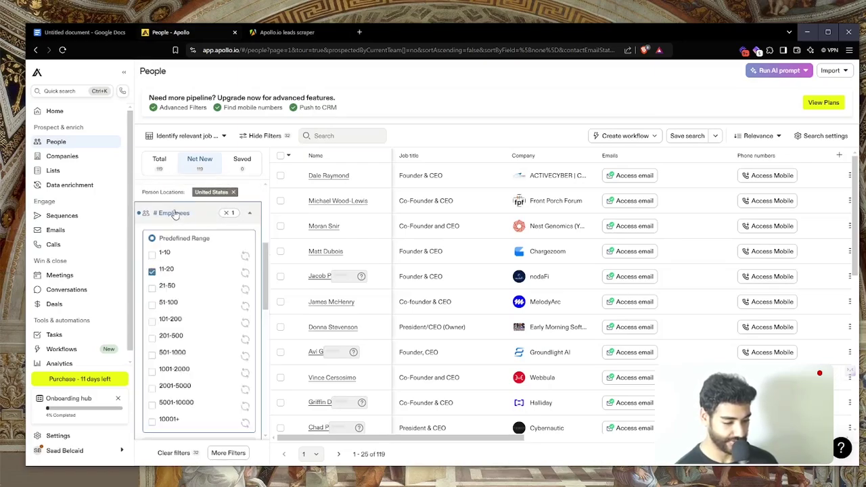
left_click(152, 281)
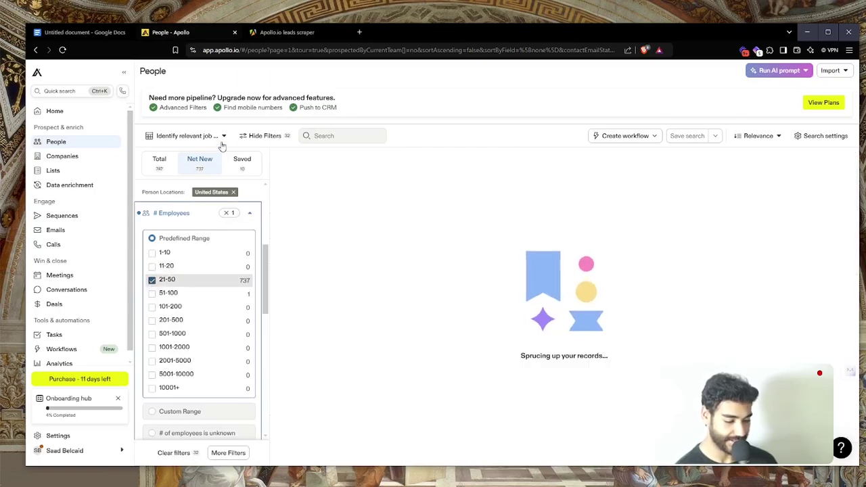
left_click(259, 50)
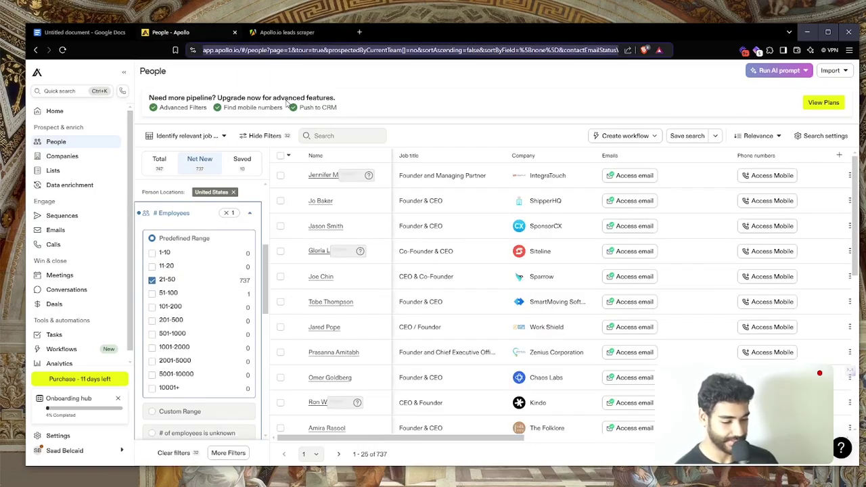
Replace the scraper's Search URL with the new Apollo 21-50 employee search URL
key("ctrl+Tab")
triple_click(193, 406)
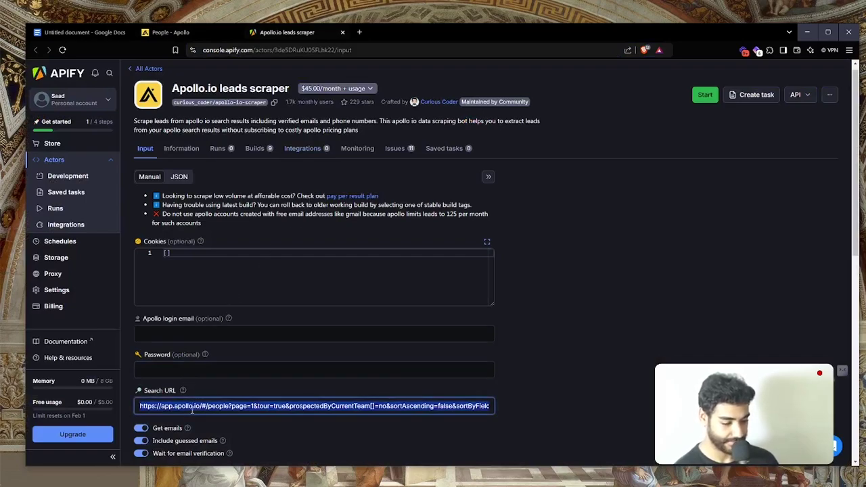
key("ctrl+v")
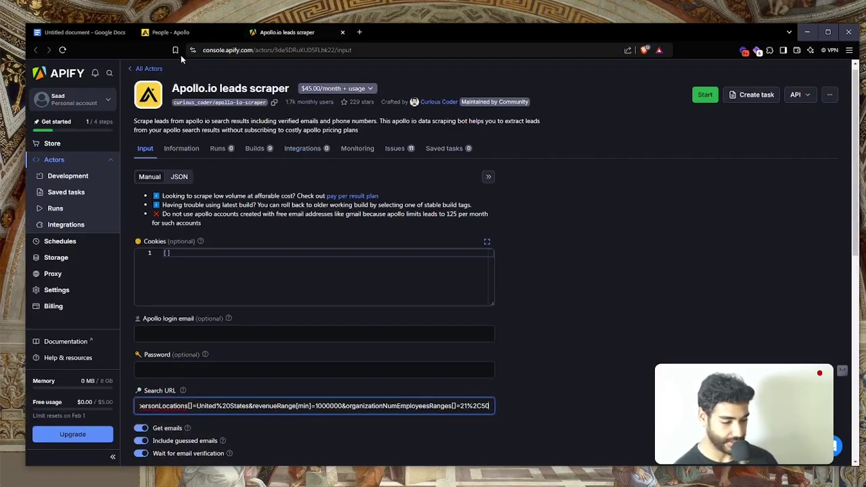
Export Apollo's session cookies with the cookie extension and paste them into the scraper's Cookies field
left_click(169, 34)
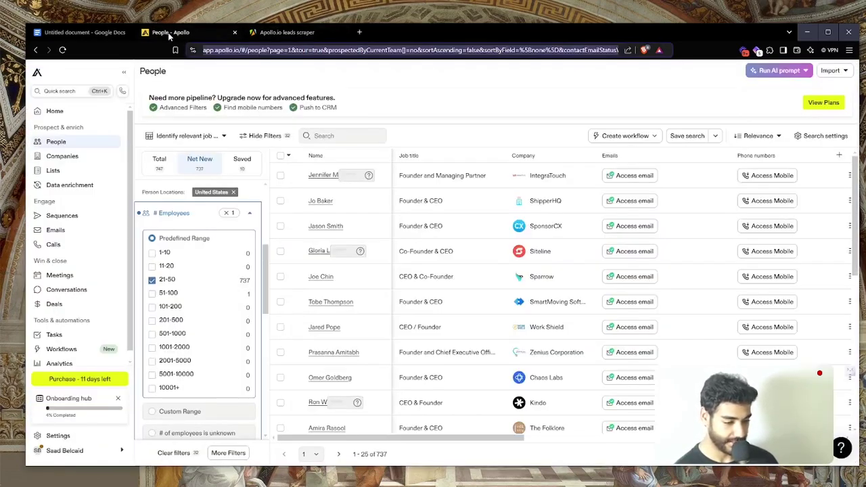
left_click(773, 54)
left_click(725, 160)
key("Escape")
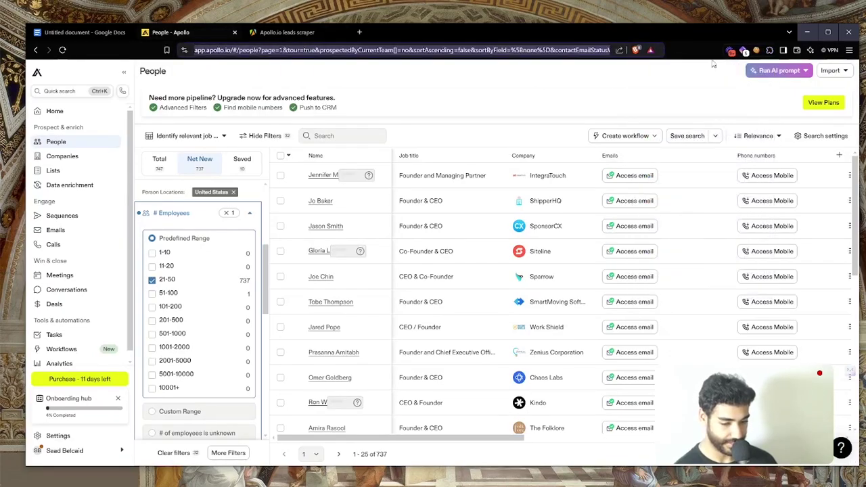
left_click(731, 51)
left_click(658, 64)
left_click(287, 32)
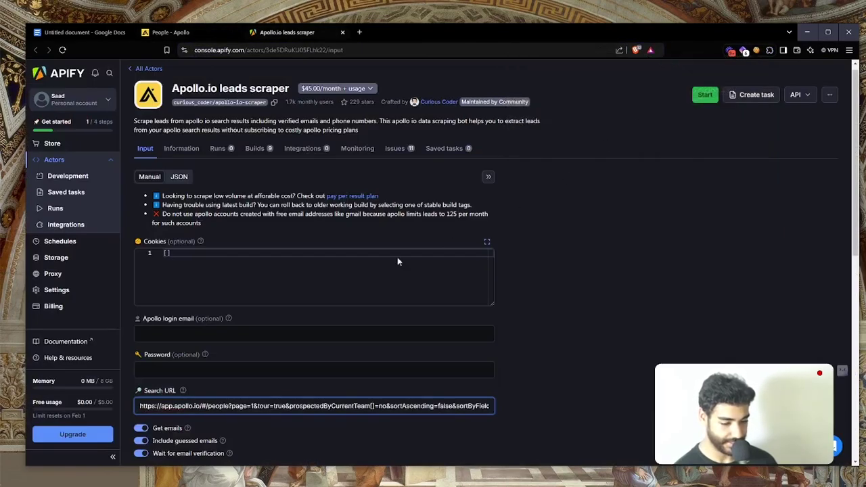
left_click(338, 266)
key("ctrl+a")
key("ctrl+v")
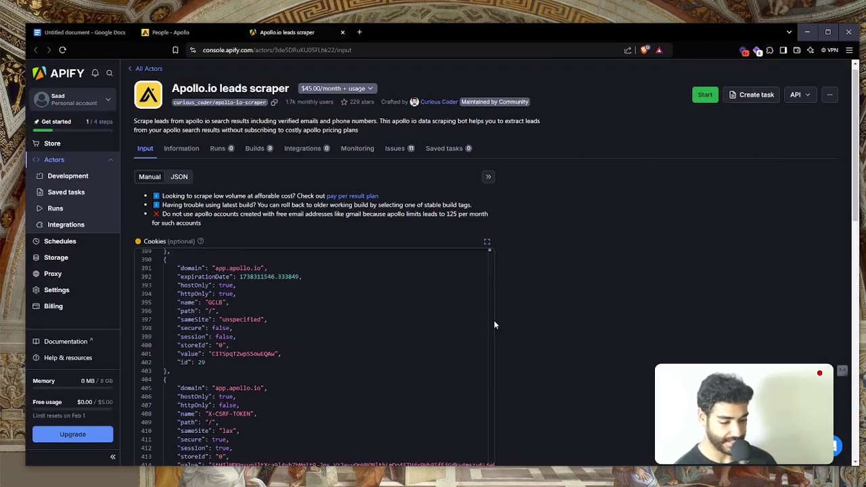
Rent the actor on its free trial, enable No timeout, and save and start the run
scroll(494, 325, "down", 5)
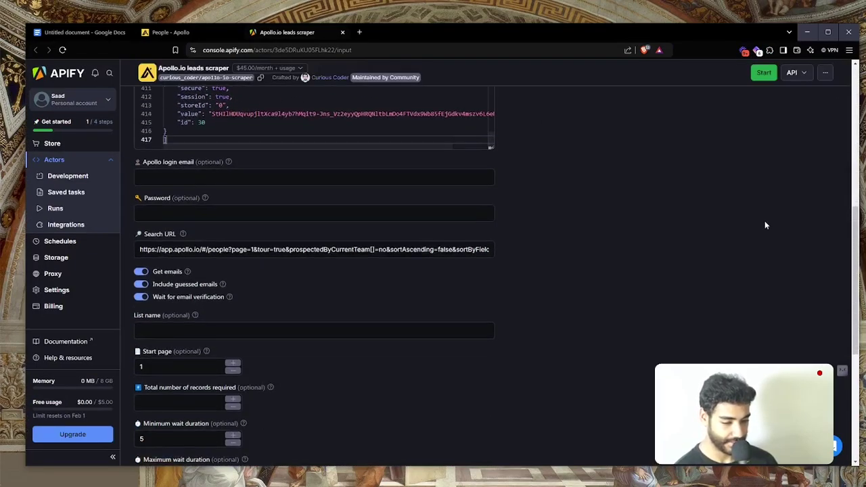
left_click(764, 74)
left_click(533, 383)
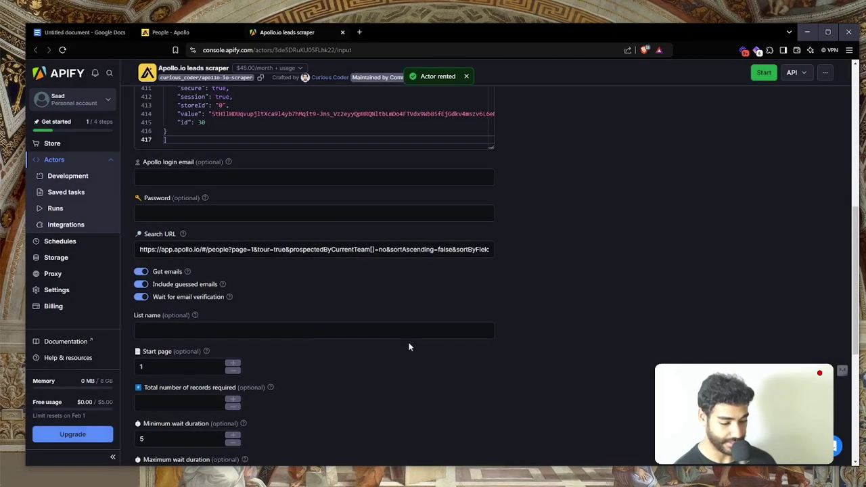
scroll(386, 352, "down", 4)
left_click(175, 381)
scroll(180, 389, "down", 1)
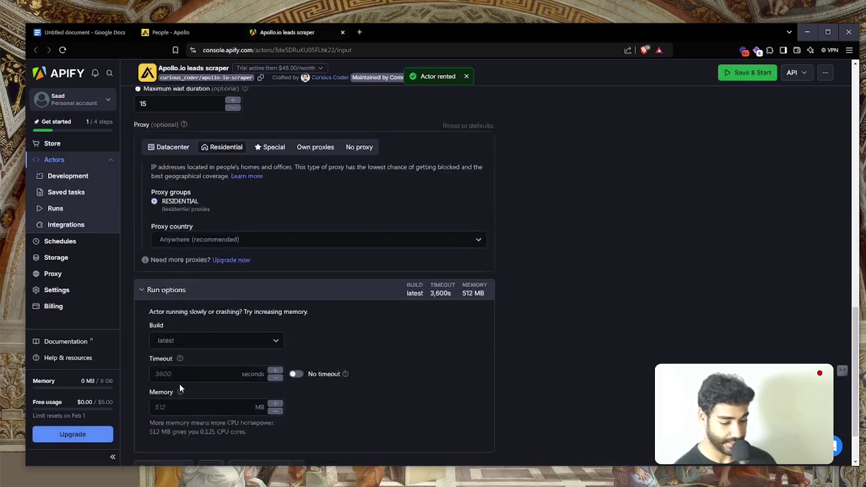
scroll(179, 389, "down", 1)
left_click(294, 308)
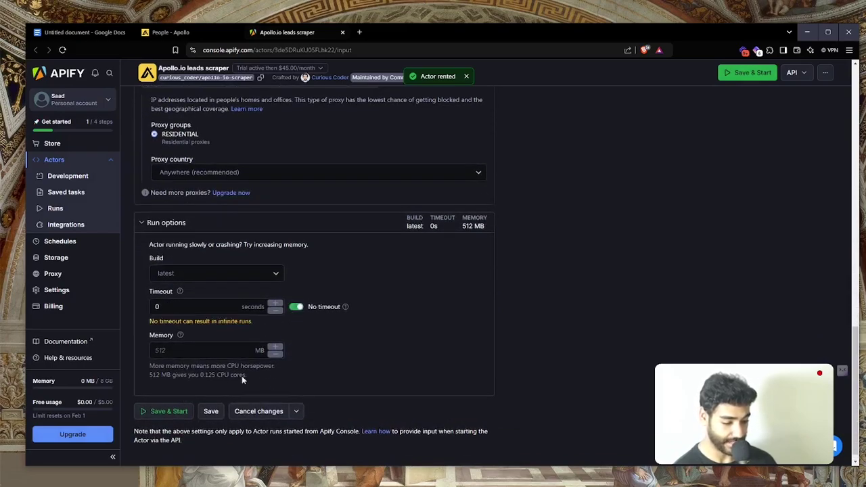
left_click(161, 409)
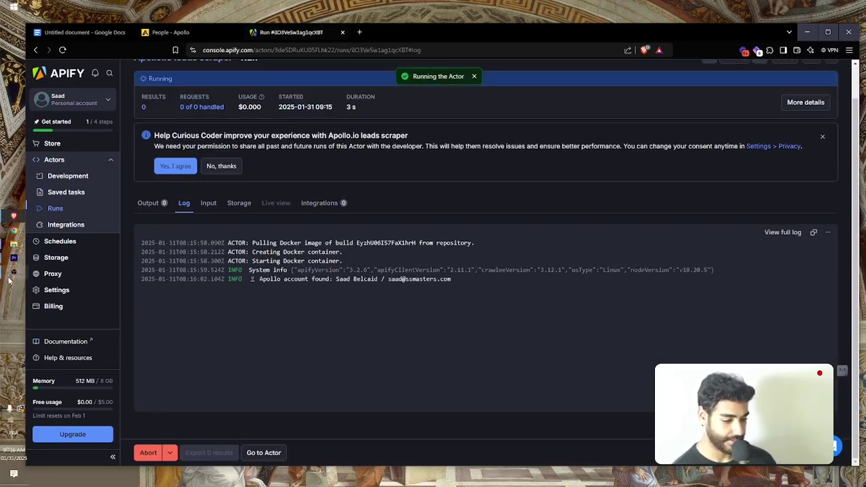
Monitor the run log until results reach 672, then open a new browser tab
left_click(10, 279)
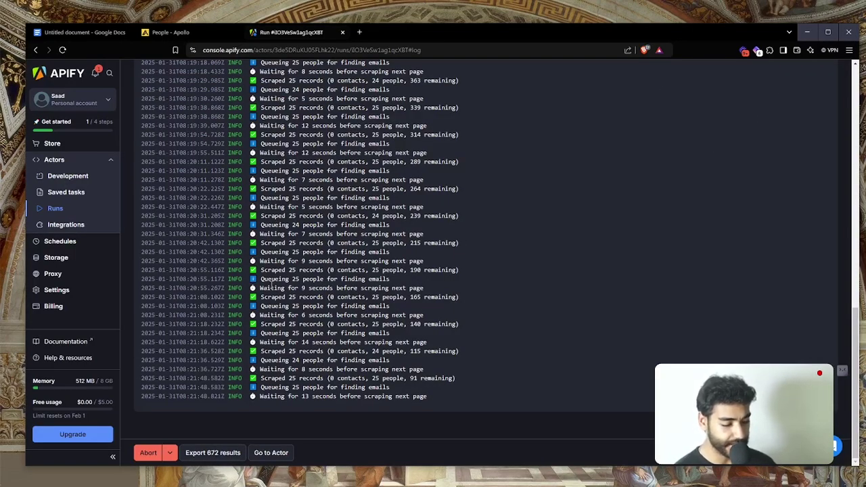
scroll(270, 285, "up", 10)
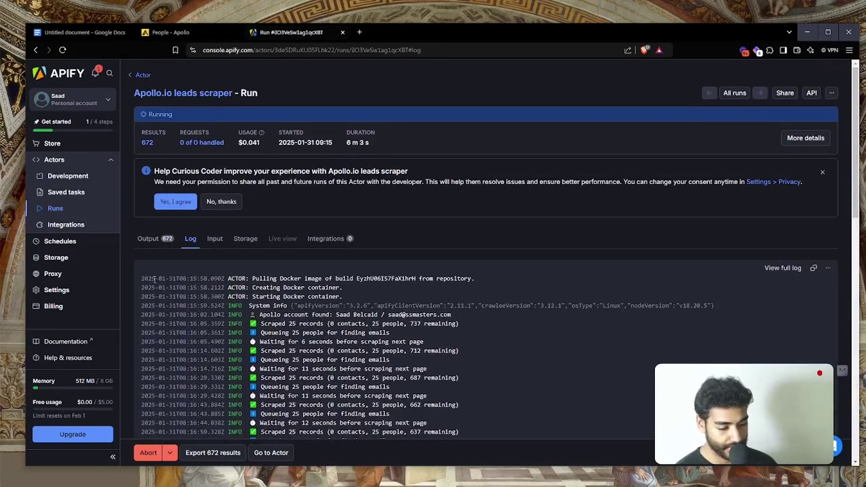
scroll(237, 358, "down", 15)
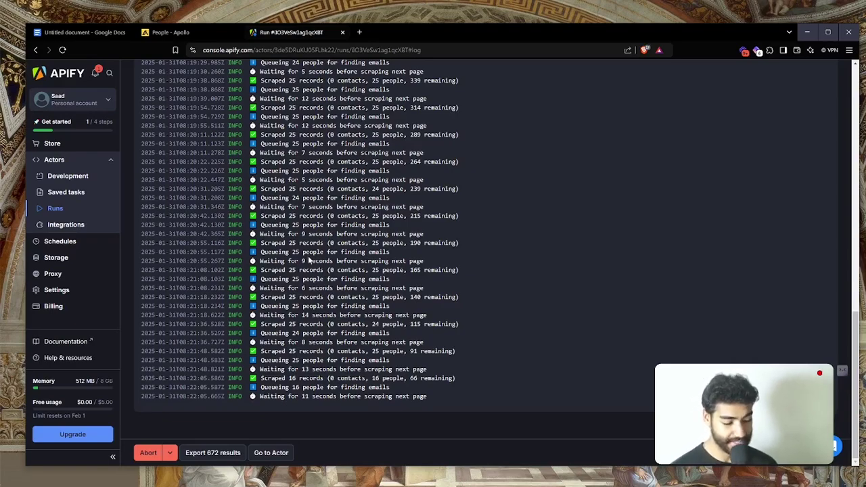
key("ctrl+t")
Go to Make, create a new scenario, and add the Google Drive Watch Files in a Folder trigger
type("us")
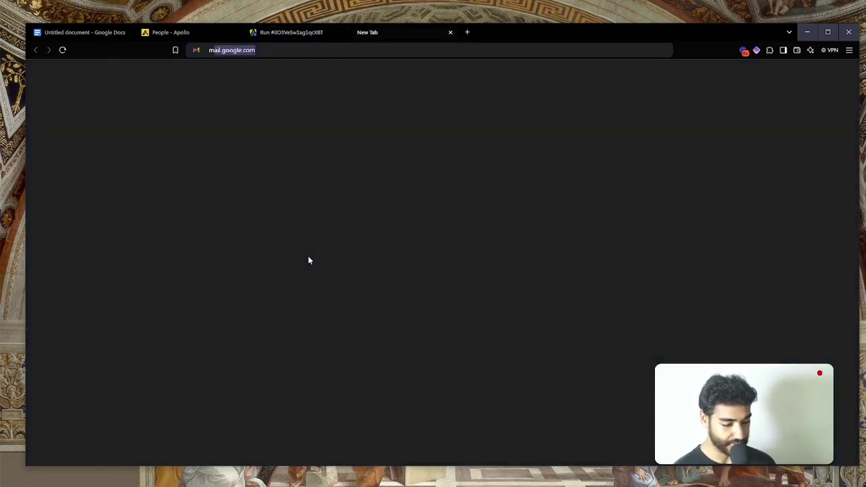
key("Return")
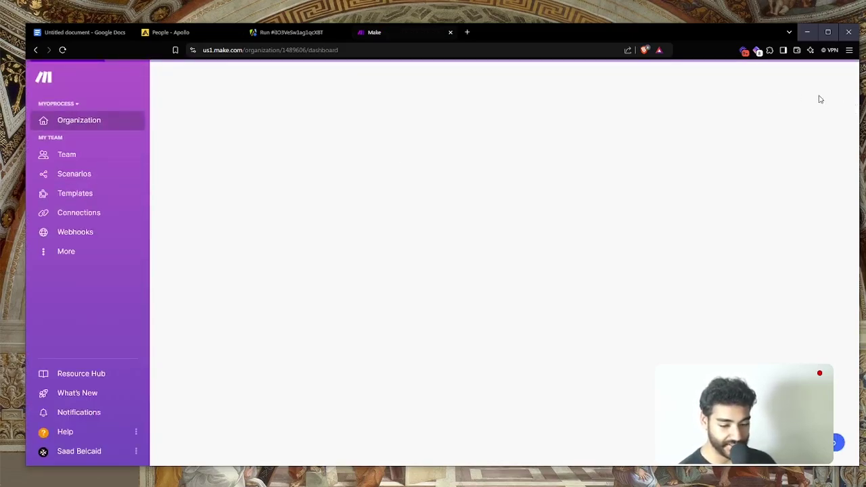
left_click(804, 80)
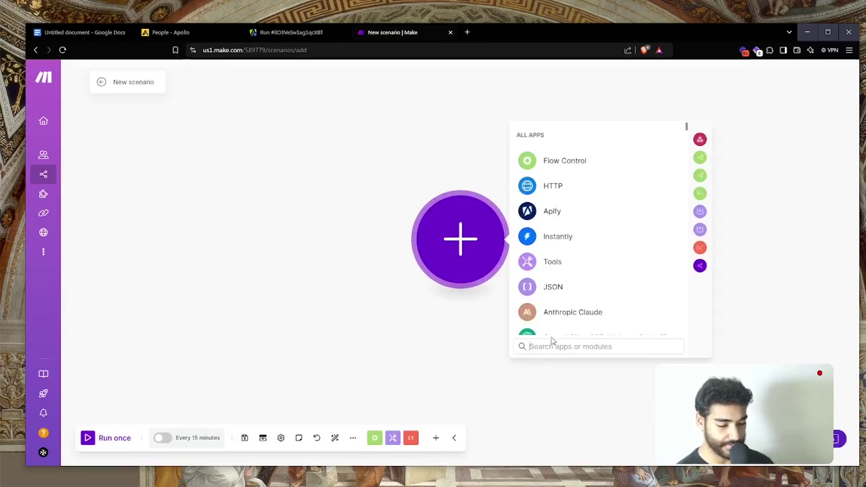
type("google")
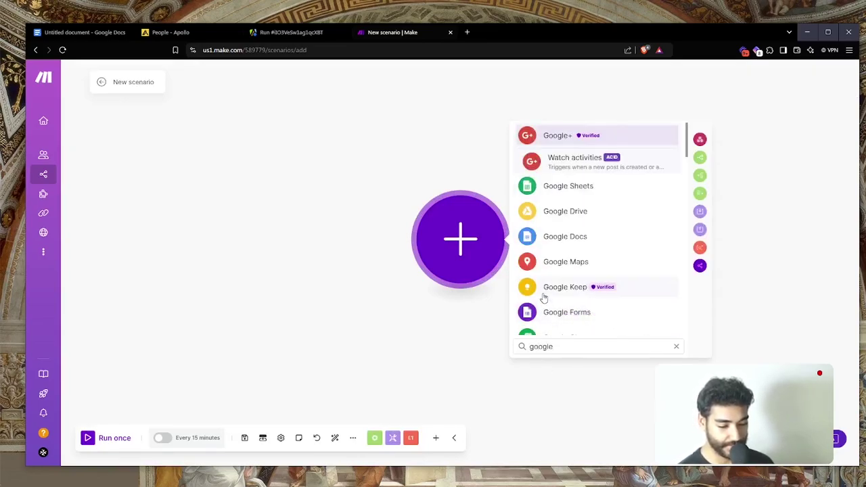
left_click(575, 230)
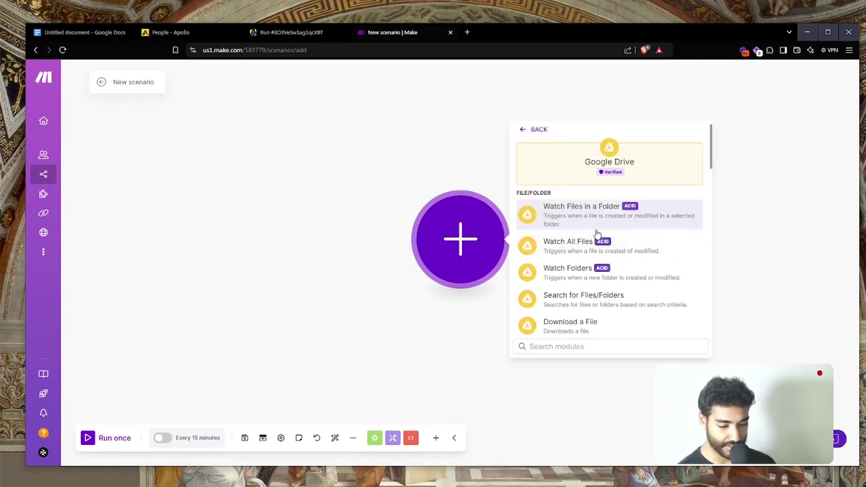
left_click(600, 227)
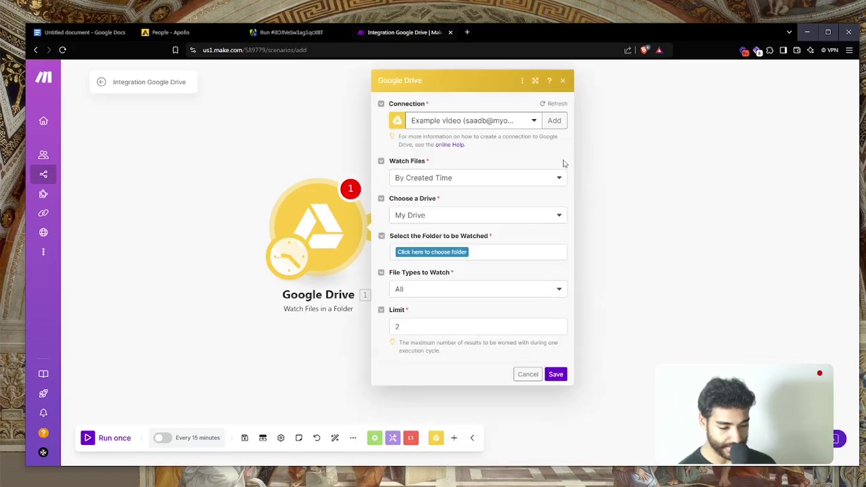
Create a new Google Drive connection named 'Day 3' and authorize it with the work Google account
left_click(555, 120)
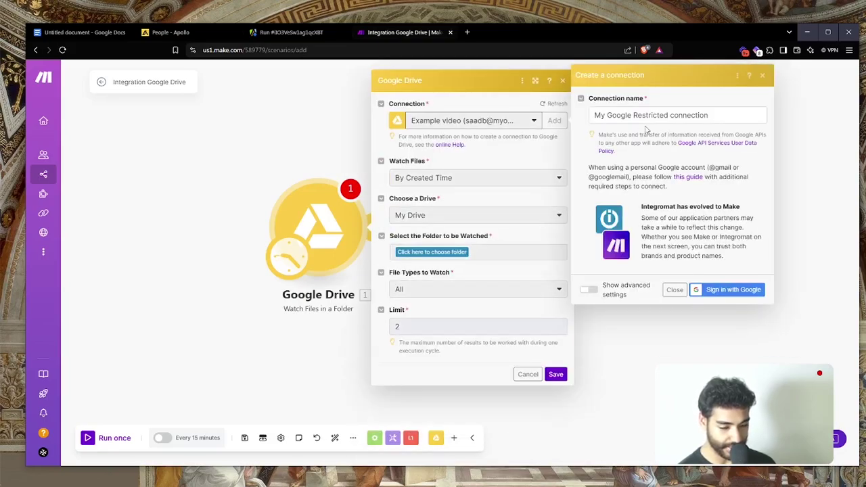
left_click(663, 115)
type("Day 3")
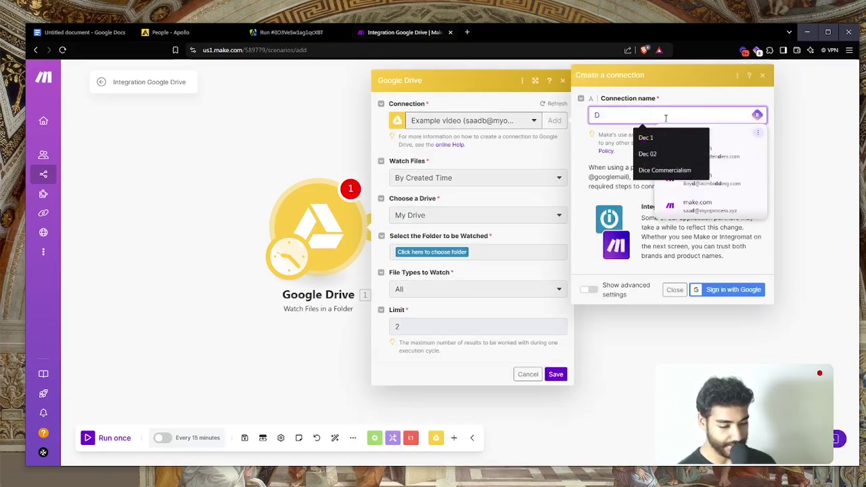
left_click(730, 289)
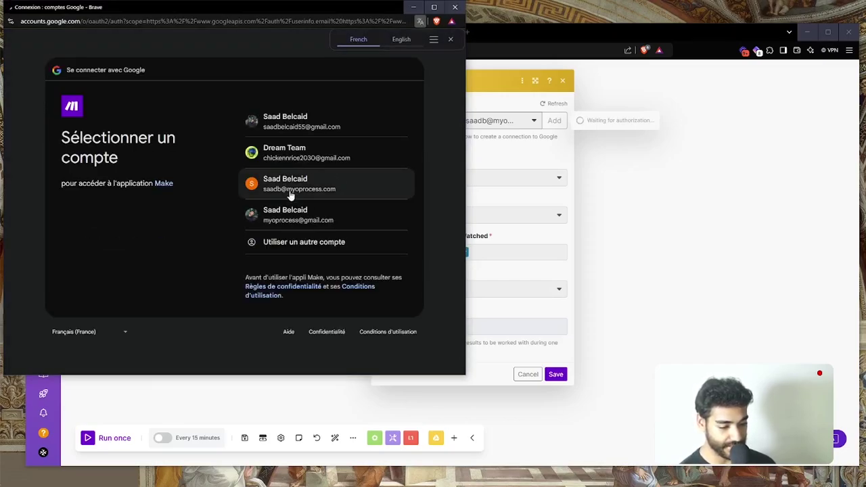
left_click(290, 192)
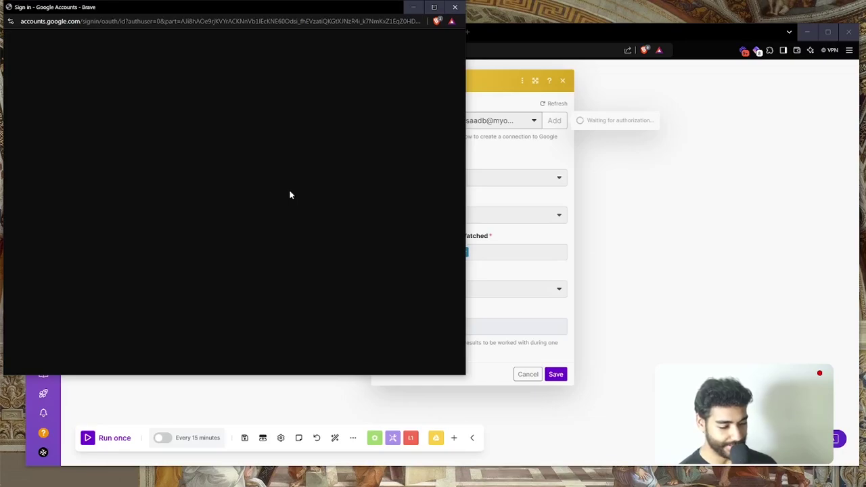
left_click(393, 252)
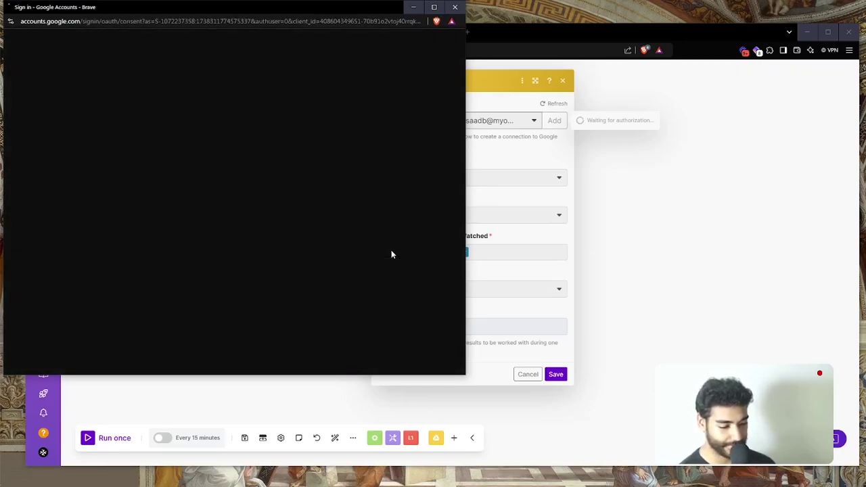
left_click(368, 289)
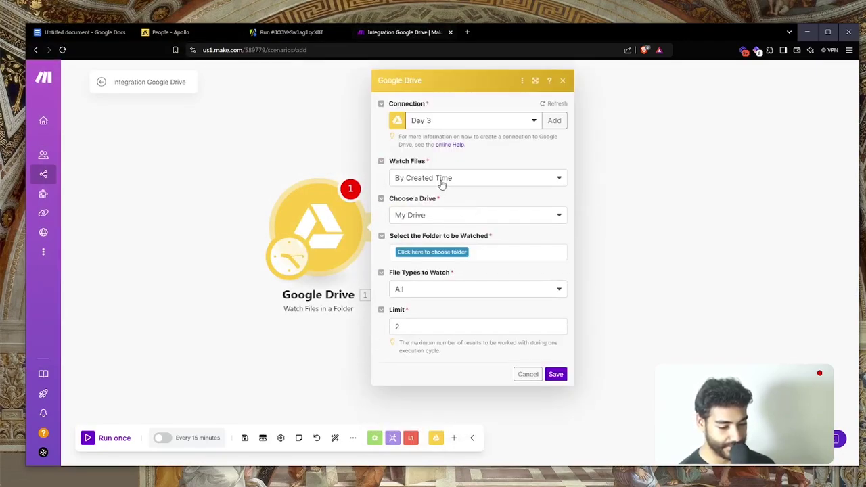
Keep the trigger watching files by created time on My Drive, then open a new browser tab
left_click(441, 181)
left_click(441, 183)
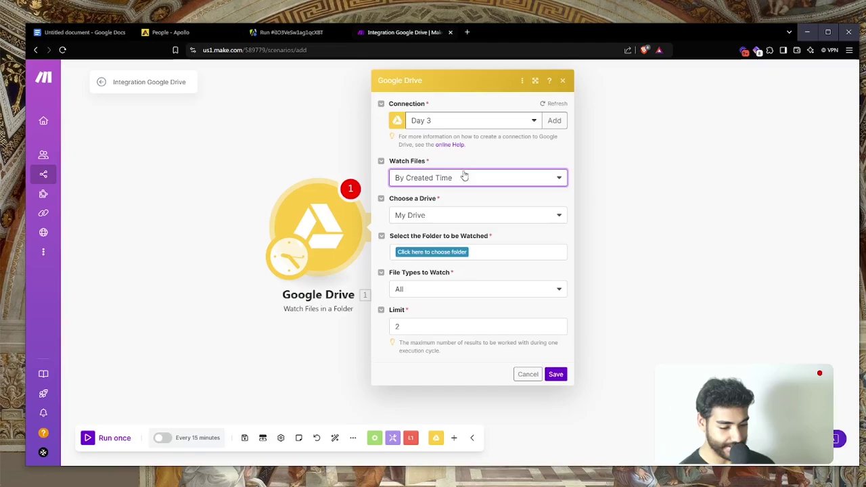
left_click(445, 215)
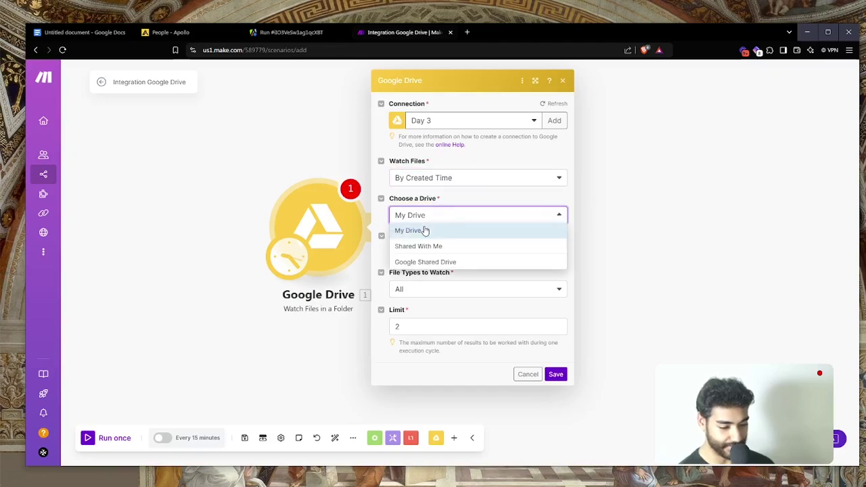
left_click(426, 228)
key("ctrl+t")
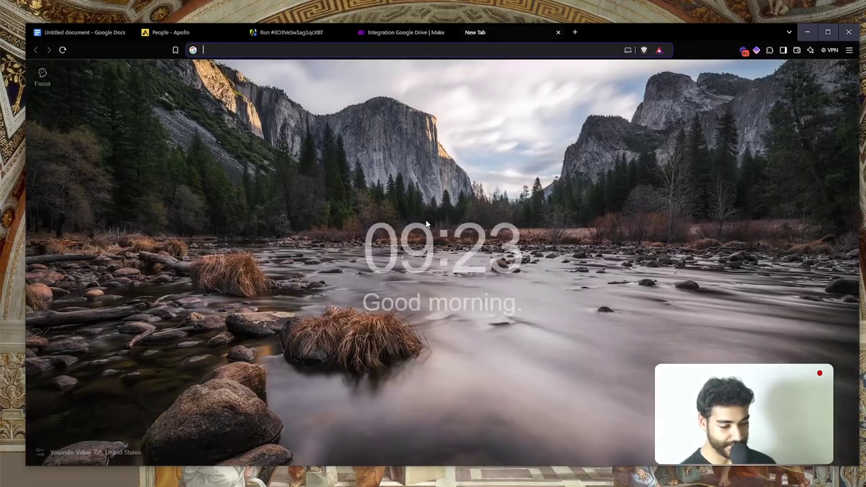
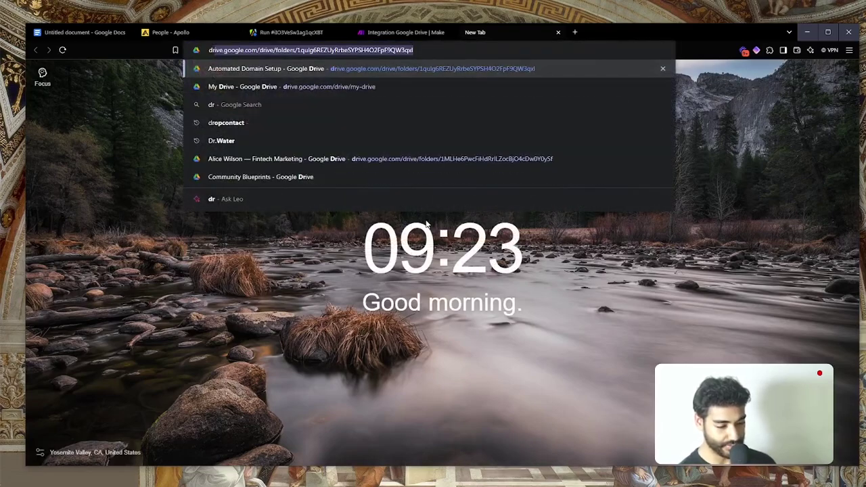
Load Google Drive in the new tab and go to My Drive
key("Return")
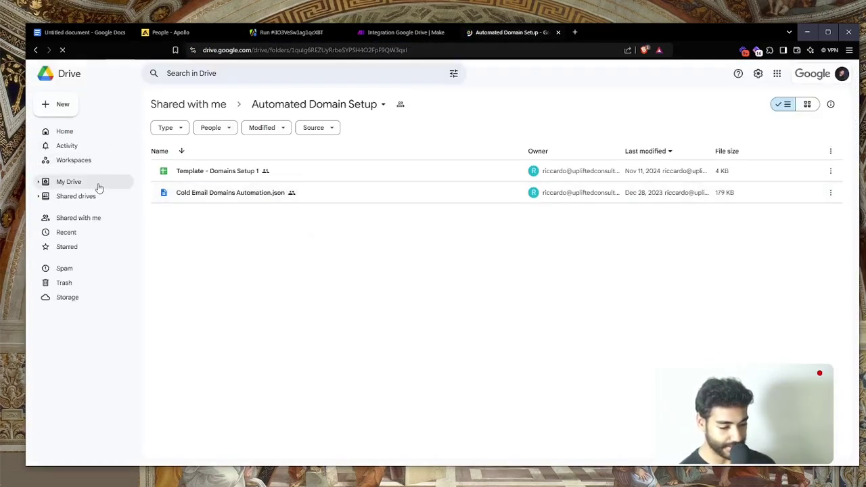
left_click(93, 183)
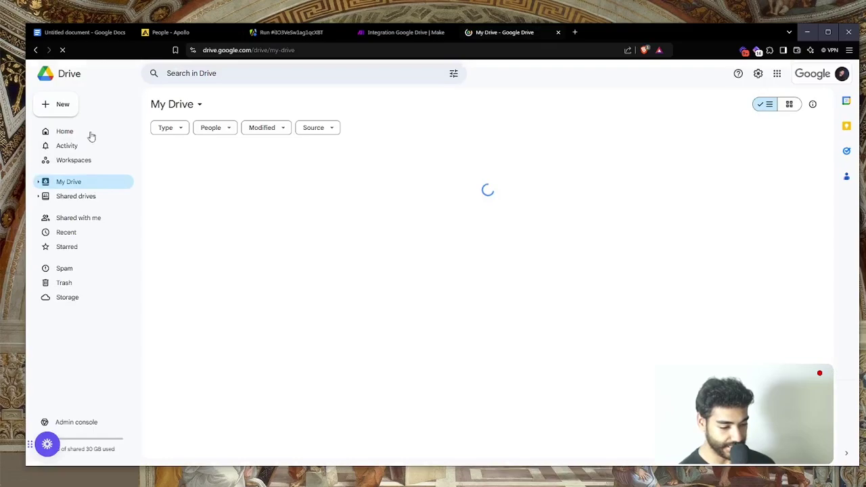
Create a folder named 'SaaS Leads' in My Drive, then return to the Make scenario
left_click(68, 100)
left_click(85, 107)
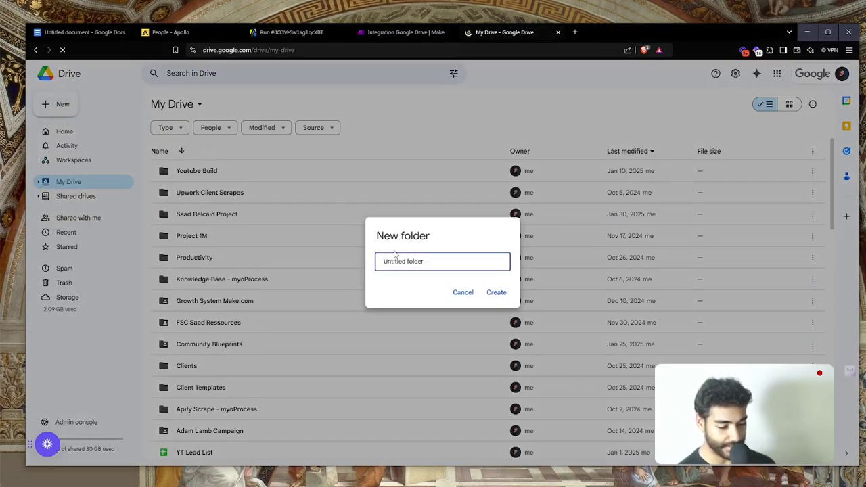
type("Lead")
key("ctrl+a")
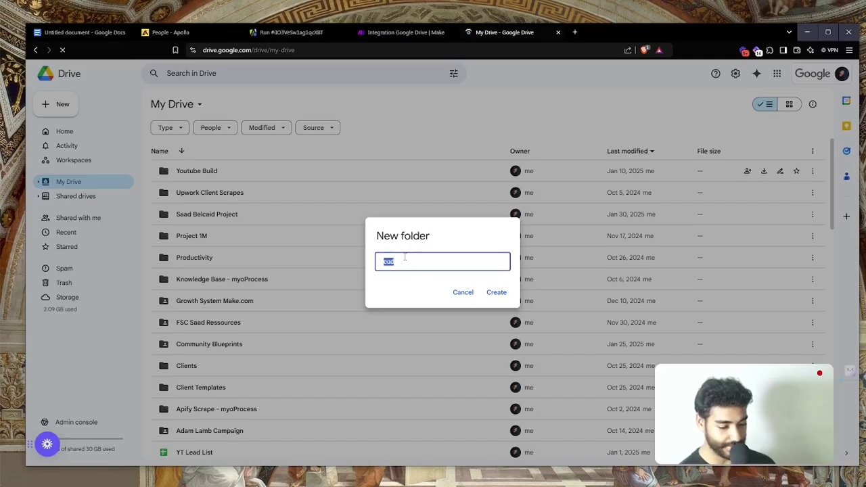
key("BackSpace")
type("SaaS Leads")
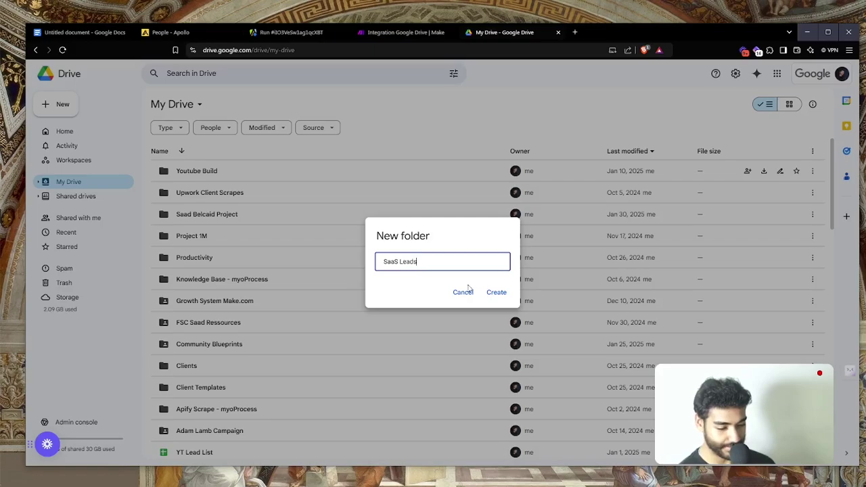
left_click(498, 296)
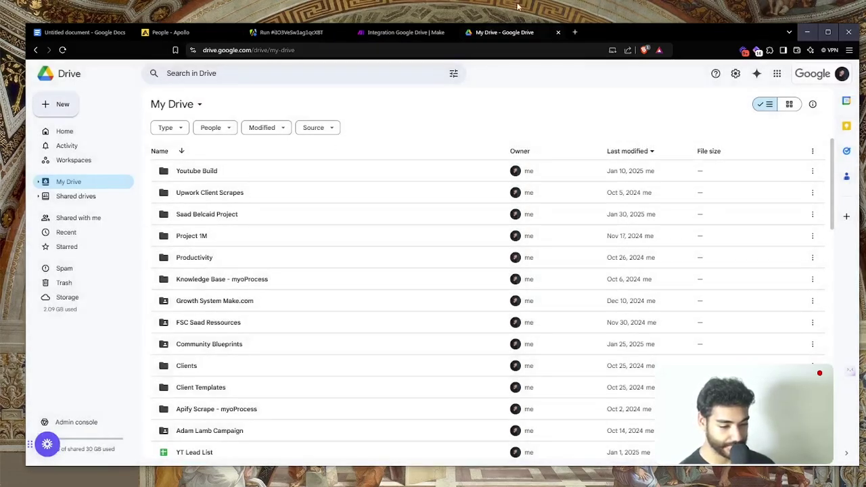
left_click(396, 33)
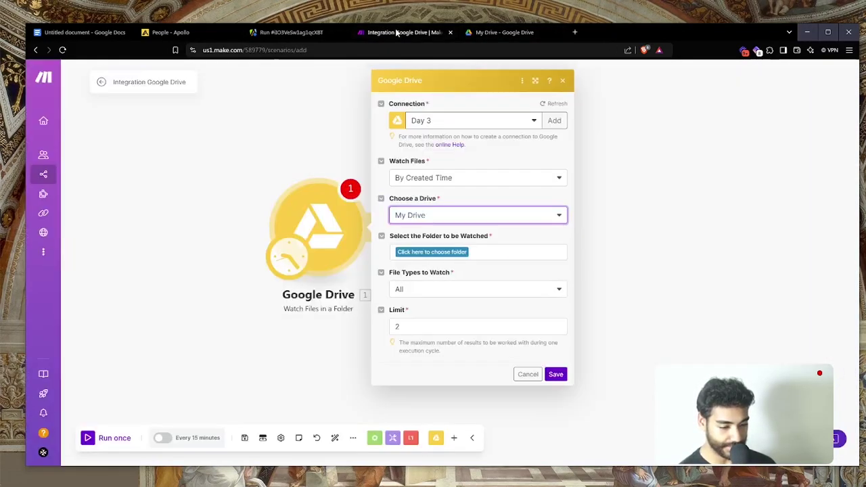
Watch the SaaS Leads folder for all file types with limit 1 from now on, and run once
left_click(422, 251)
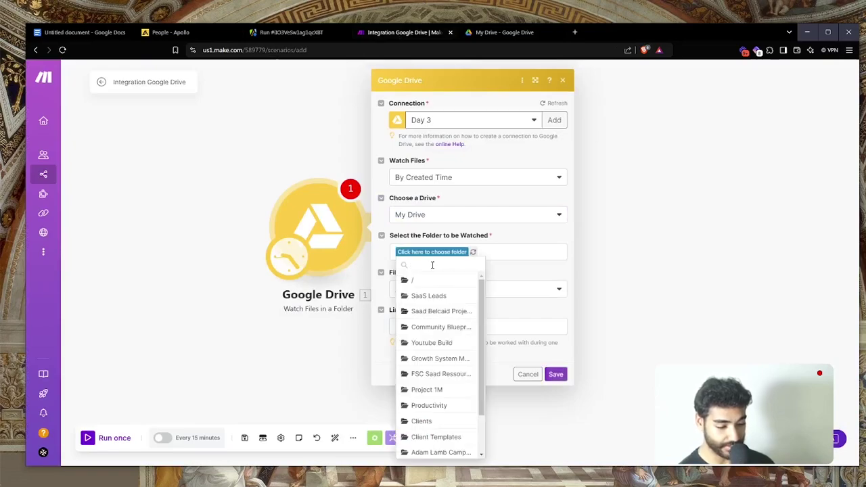
left_click(433, 300)
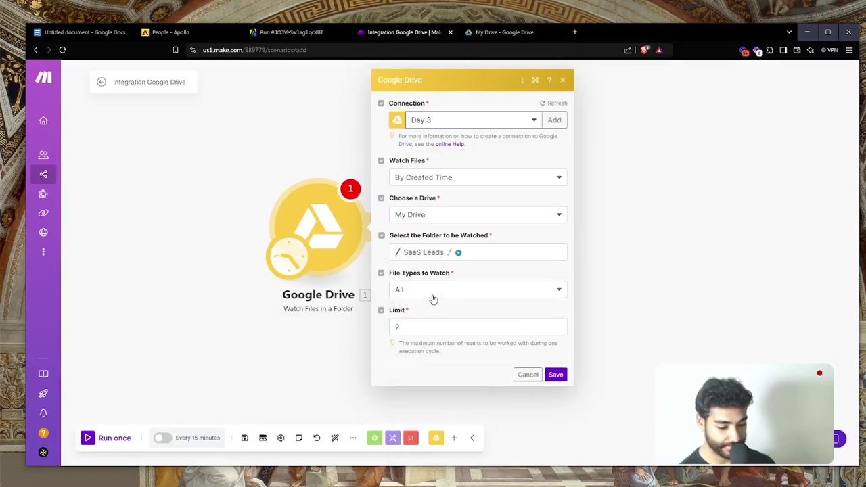
left_click(437, 289)
left_click(433, 304)
left_click(428, 327)
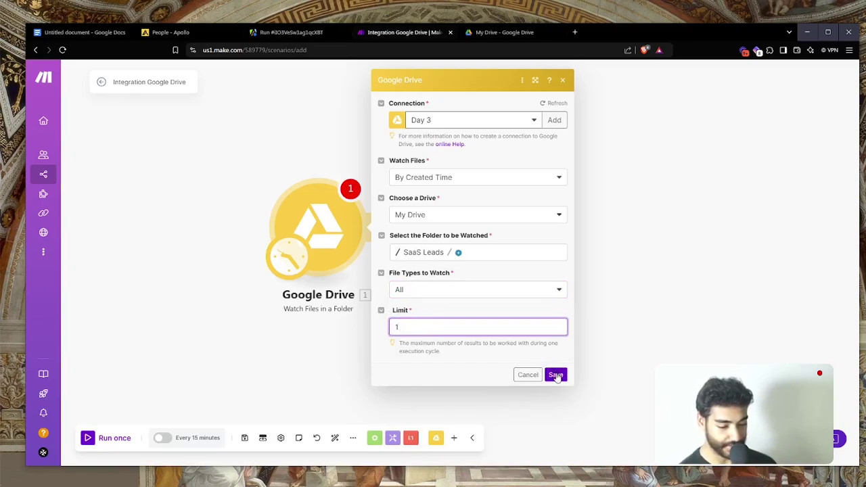
left_click(556, 374)
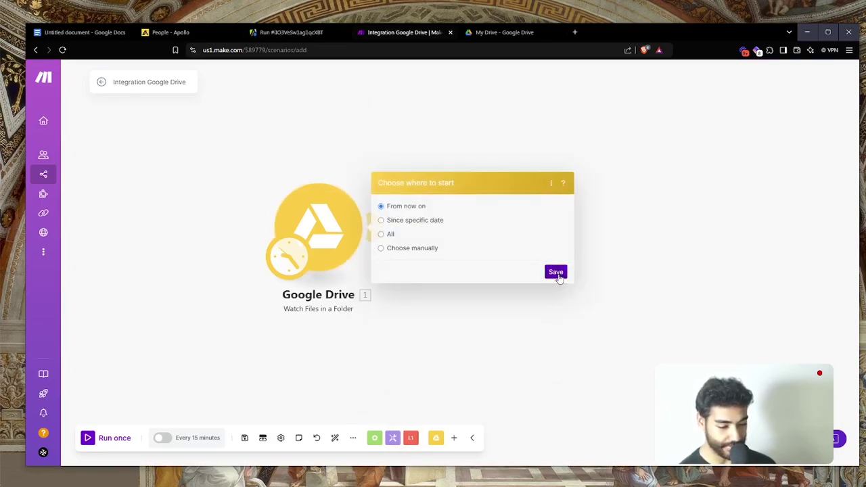
left_click(557, 274)
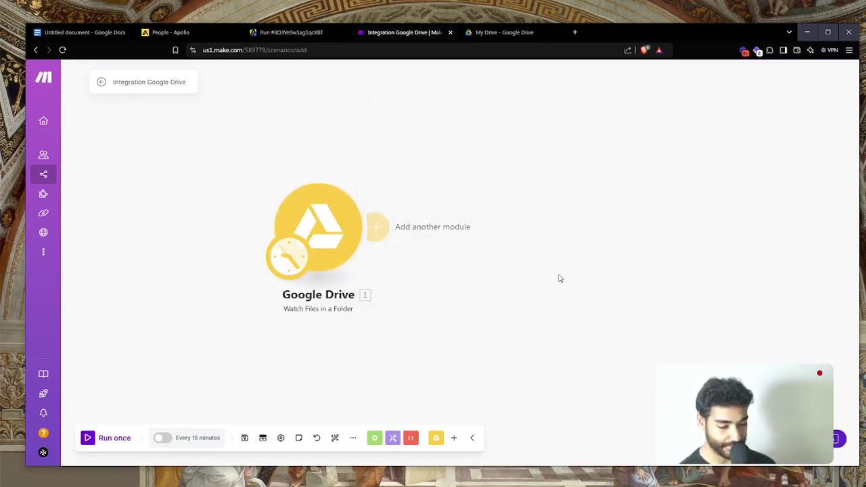
left_click(115, 440)
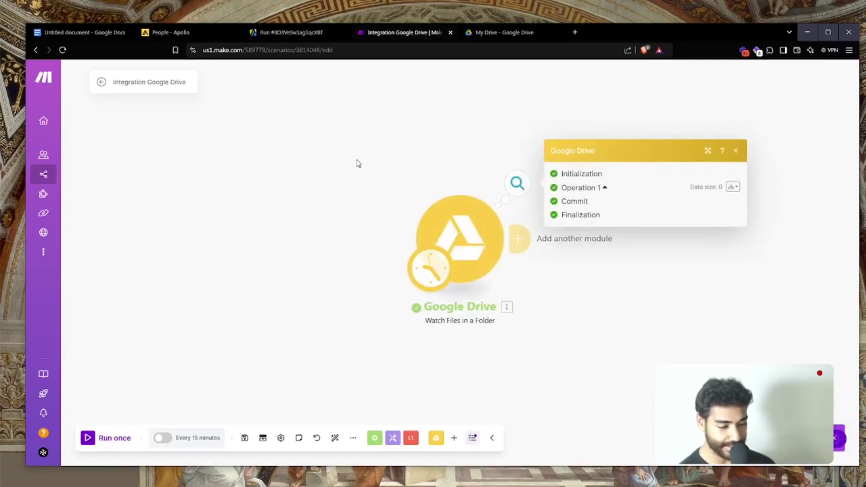
Abort the running Apollo leads scraper and open the export options for its 737 results
left_click(300, 32)
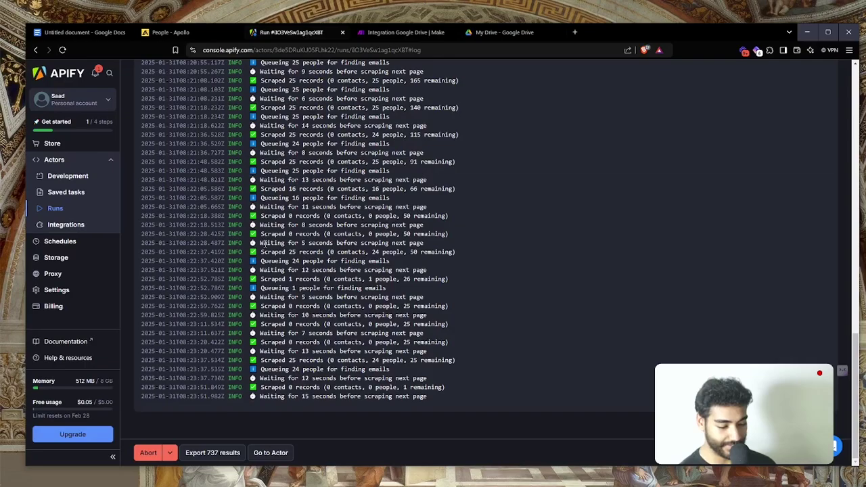
scroll(264, 244, "up", 15)
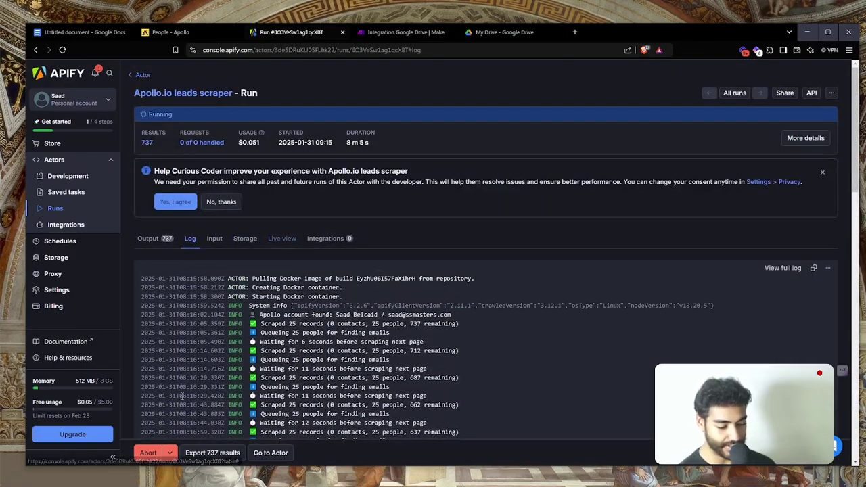
left_click(148, 453)
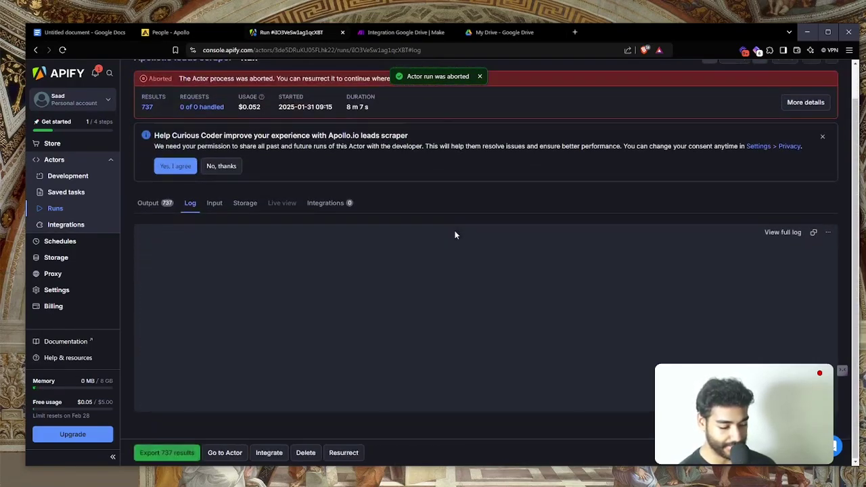
left_click(166, 452)
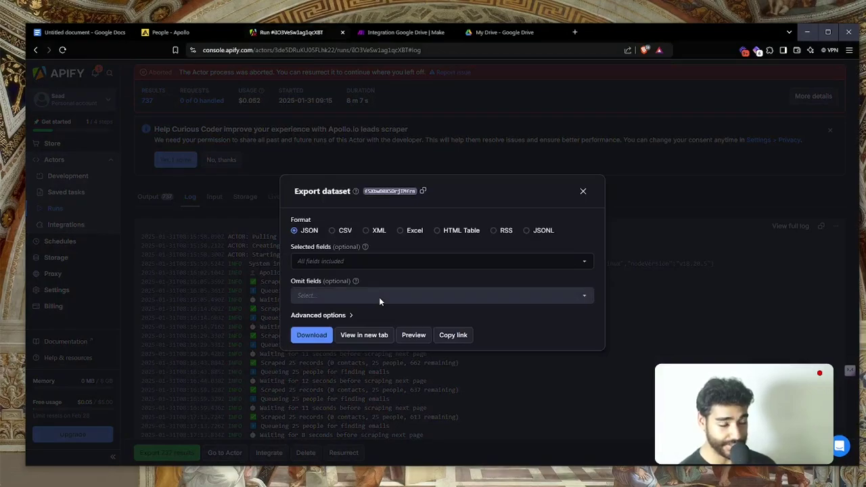
Choose CSV and select the first_name, last_name, email, organization_name, title and headline fields
left_click(341, 232)
left_click(330, 260)
type("firs")
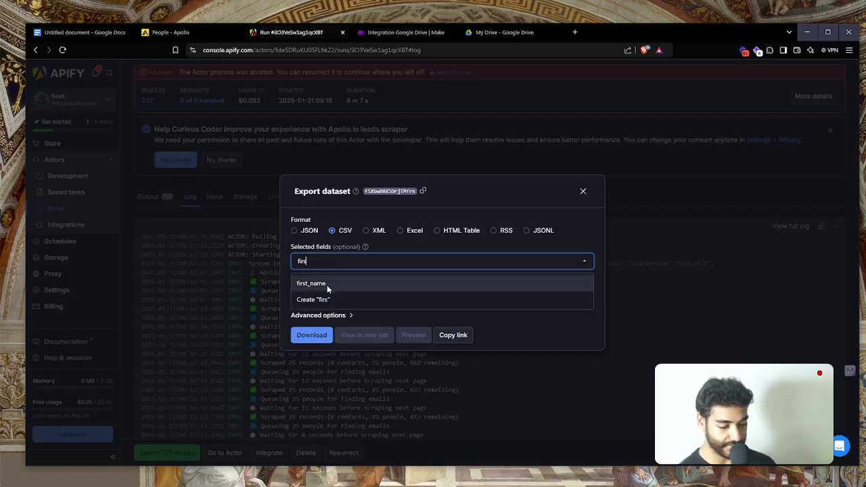
left_click(327, 284)
type("las")
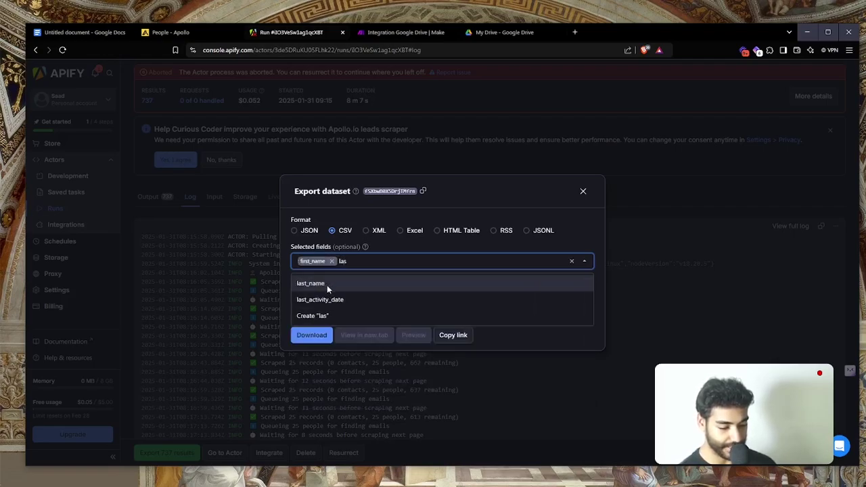
left_click(327, 285)
type("emai")
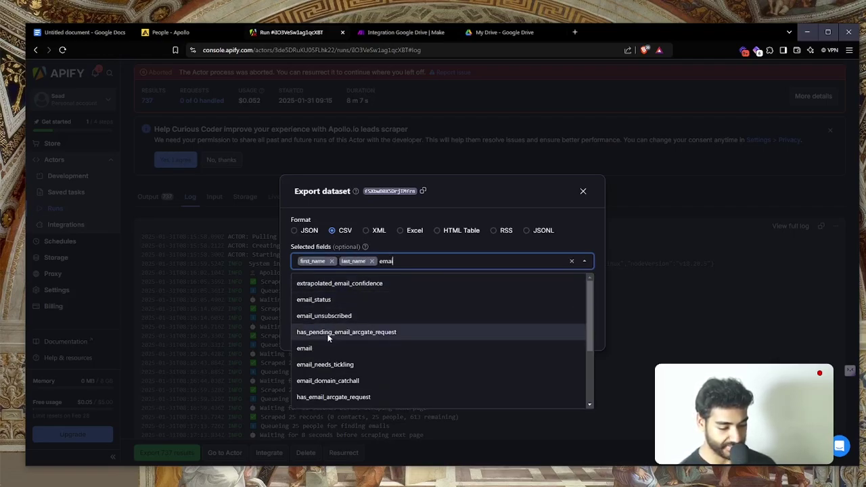
left_click(327, 349)
type("or")
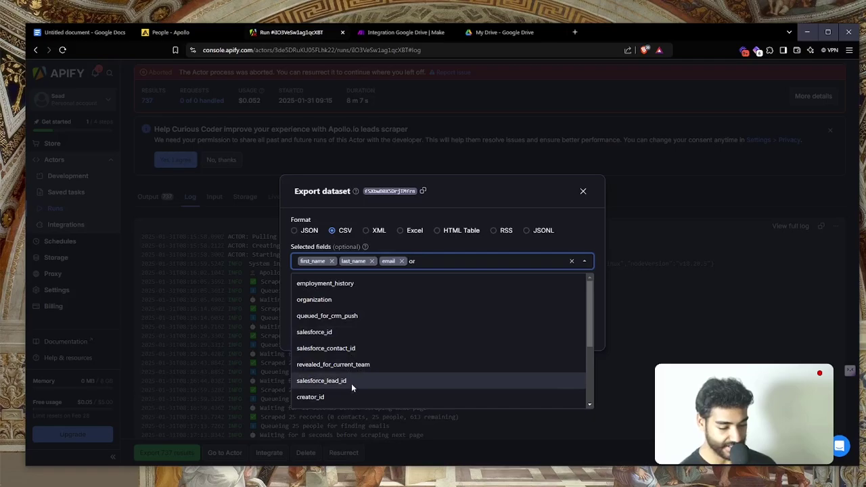
type("ga")
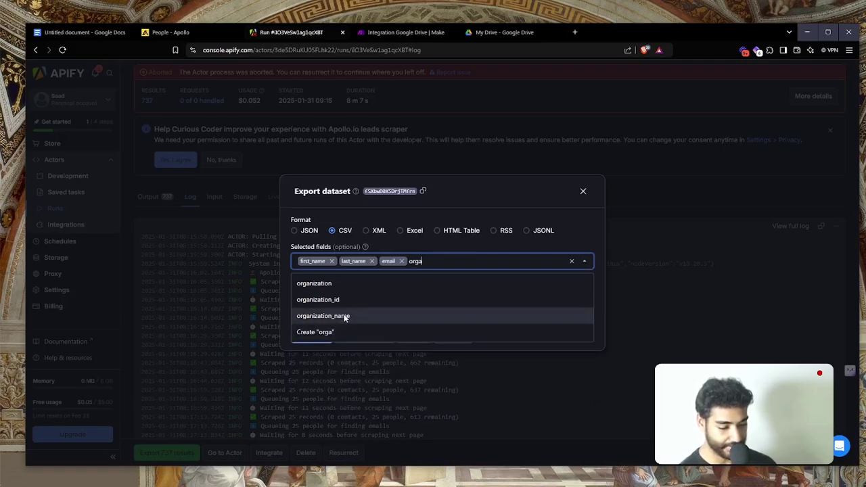
left_click(344, 316)
type("title")
left_click(321, 285)
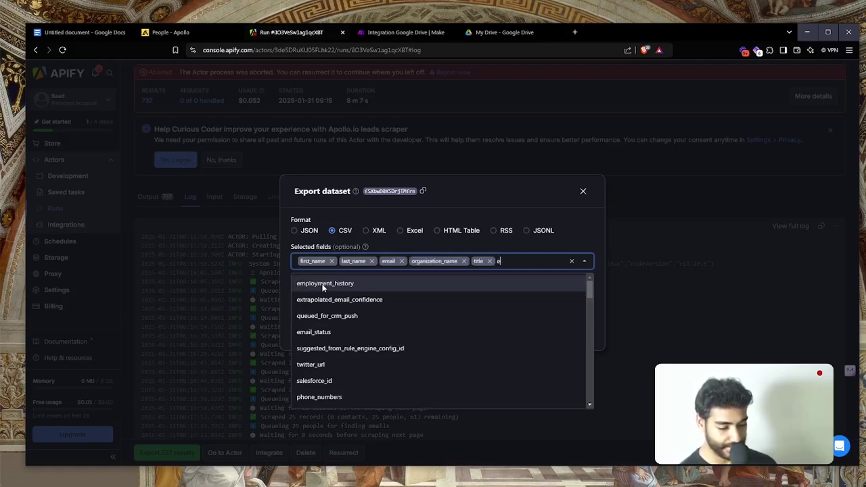
type("head")
left_click(322, 285)
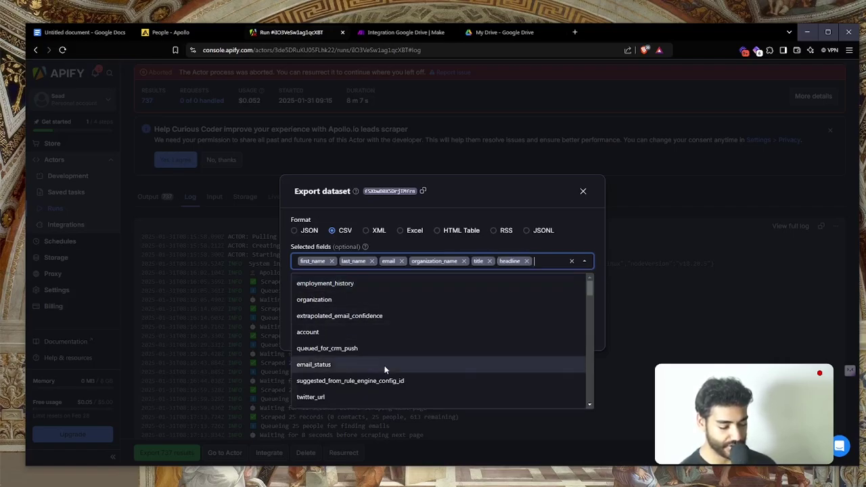
Add the state, city and present_raw_address fields to finish the export field selection
scroll(385, 366, "down", 15)
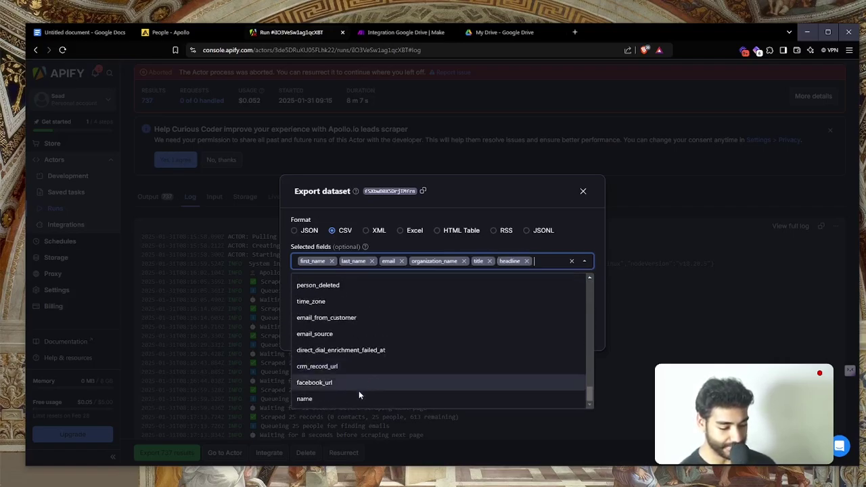
scroll(354, 352, "up", 2)
scroll(353, 352, "down", 2)
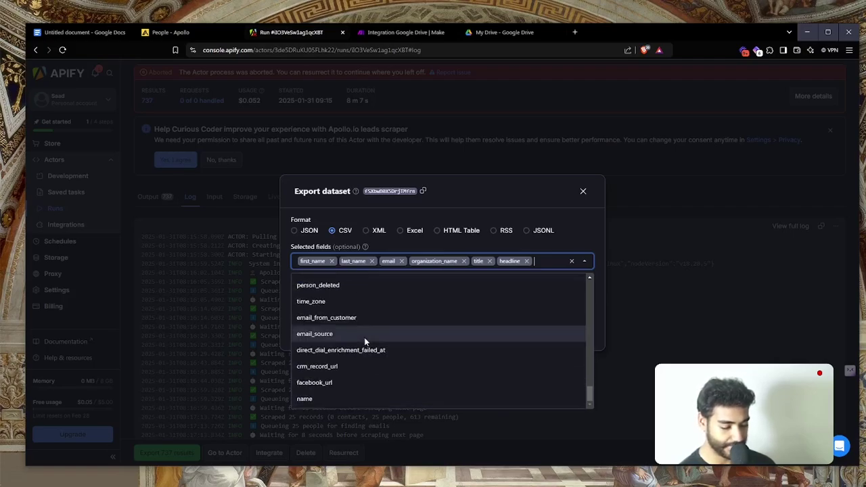
scroll(365, 342, "up", 4)
scroll(364, 337, "up", 4)
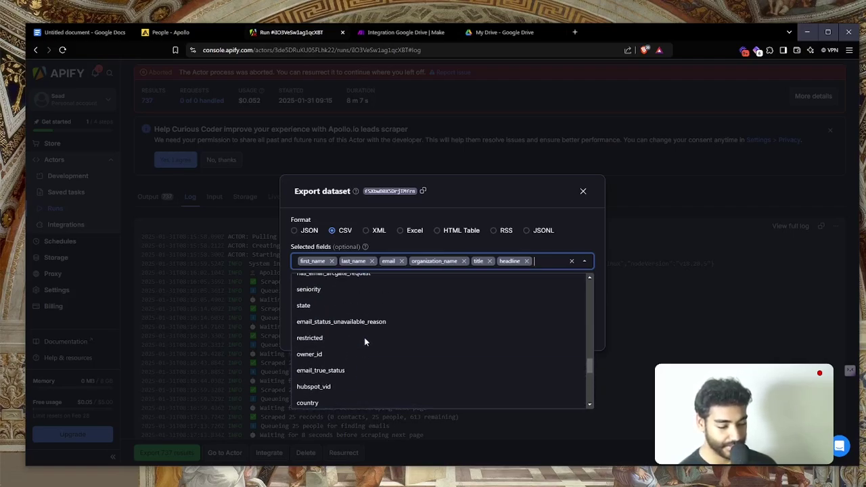
left_click(335, 348)
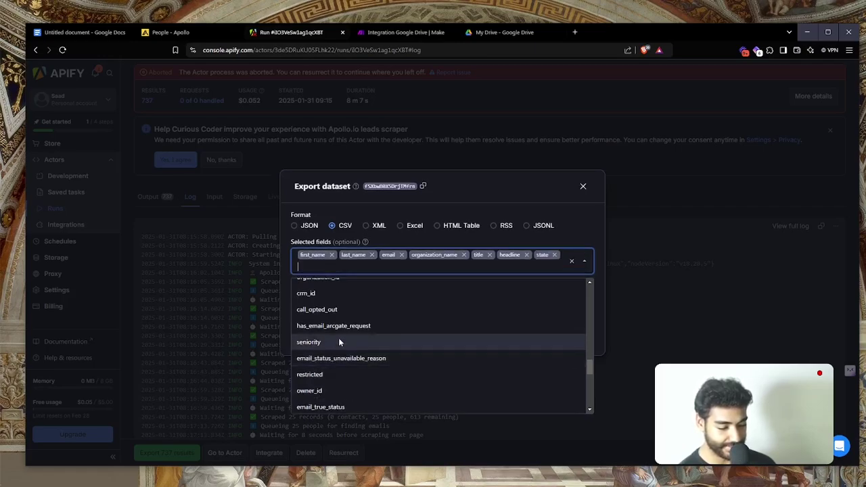
scroll(338, 337, "up", 3)
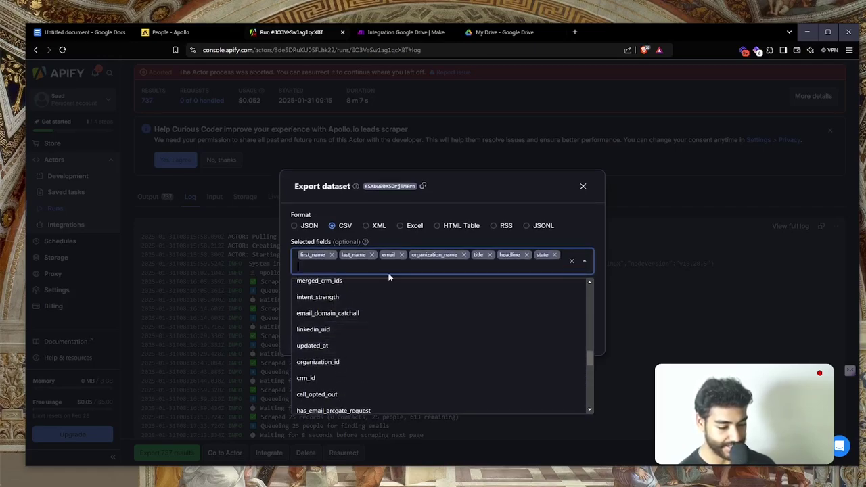
scroll(364, 325, "up", 5)
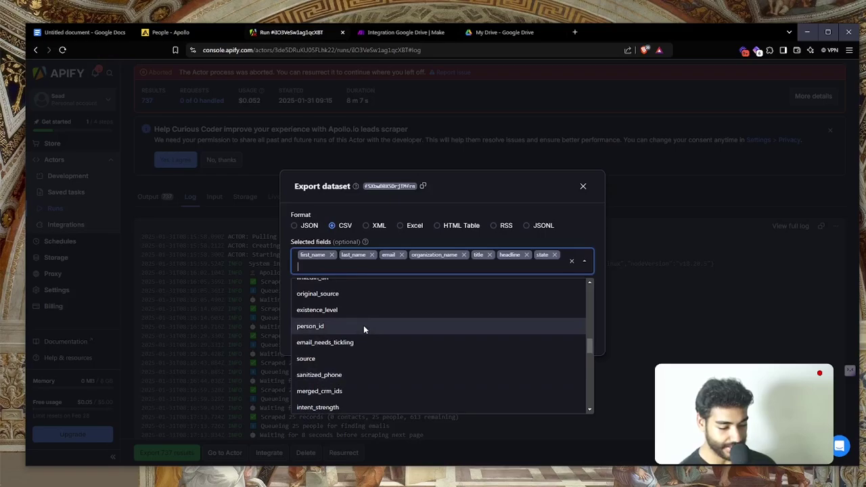
scroll(363, 328, "up", 5)
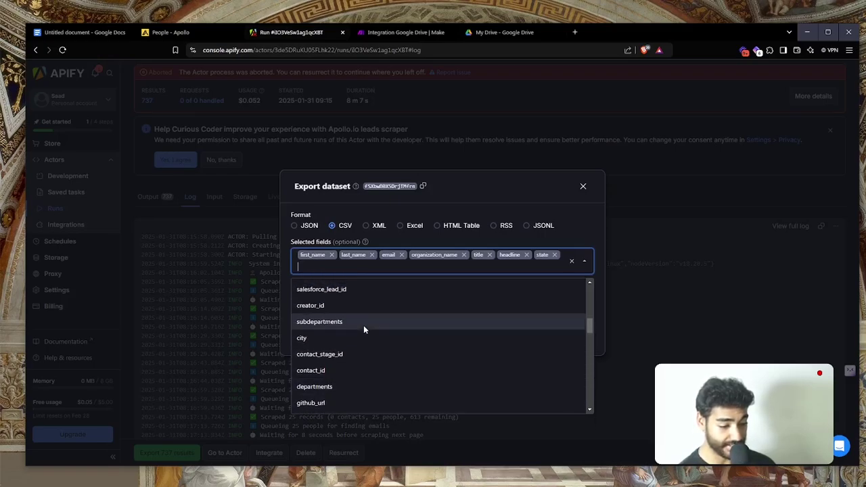
left_click(333, 361)
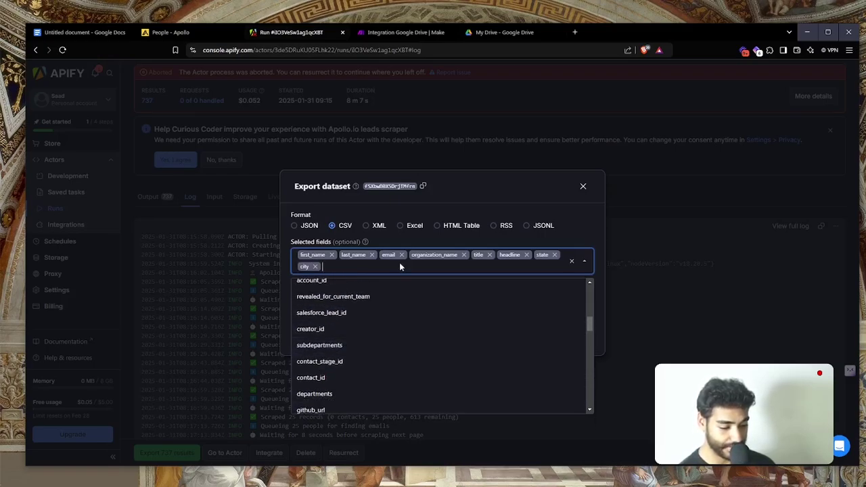
scroll(396, 310, "up", 1)
scroll(396, 310, "up", 3)
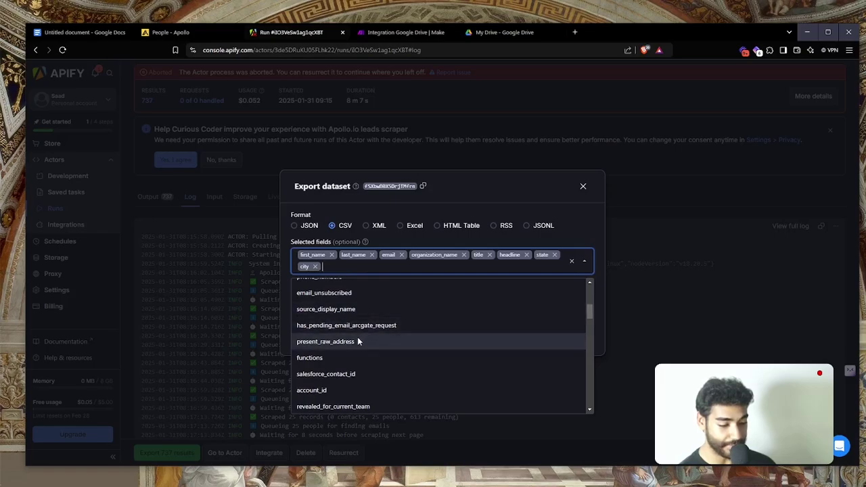
left_click(354, 342)
scroll(404, 305, "up", 2)
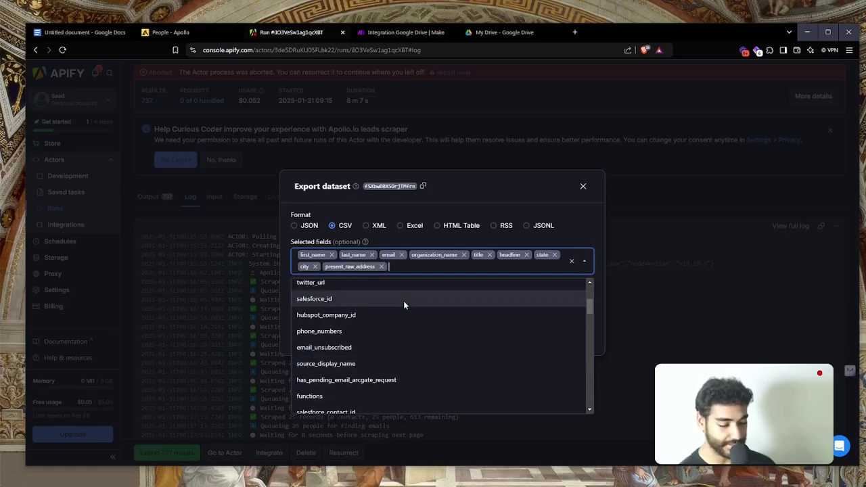
scroll(405, 304, "up", 3)
scroll(403, 305, "up", 1)
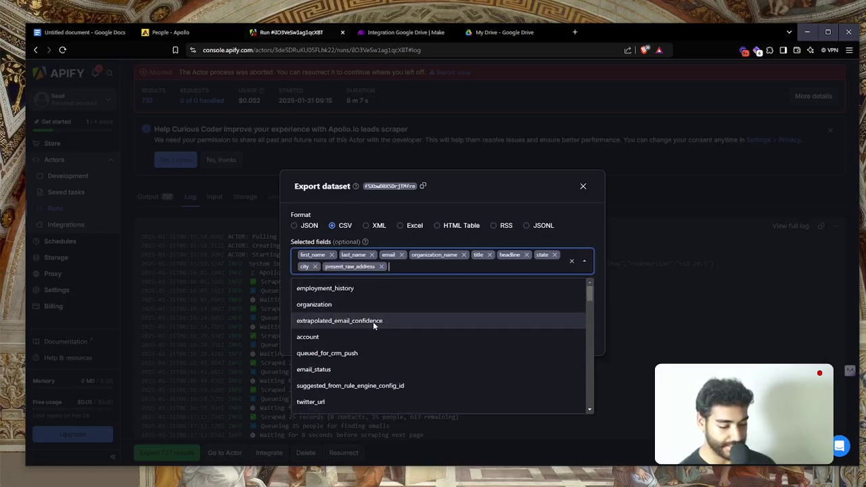
left_click(566, 233)
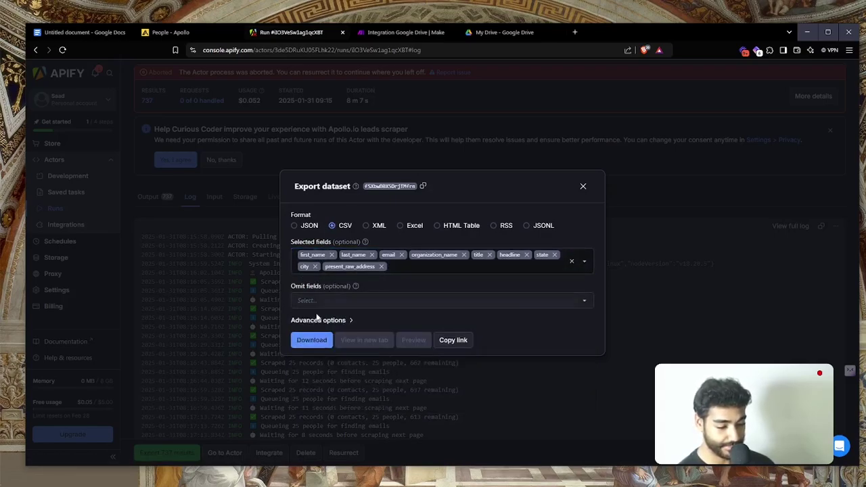
Download the CSV export and save it as 'Saas list'
left_click(314, 344)
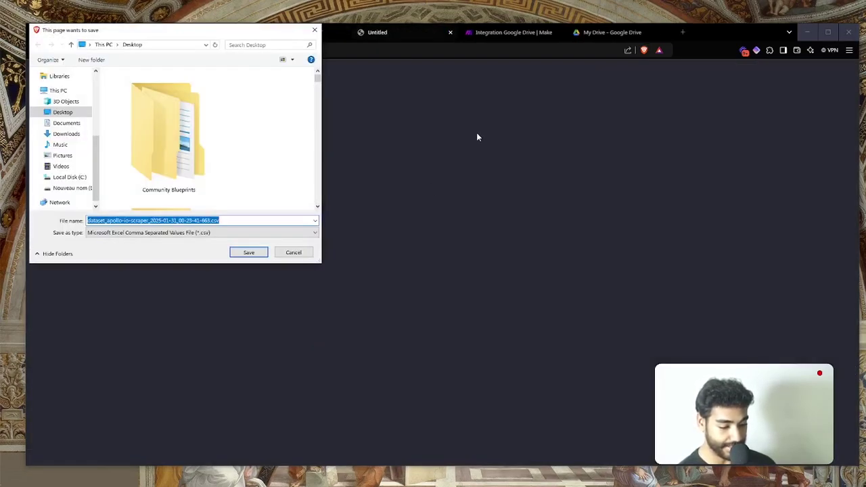
type("Saas")
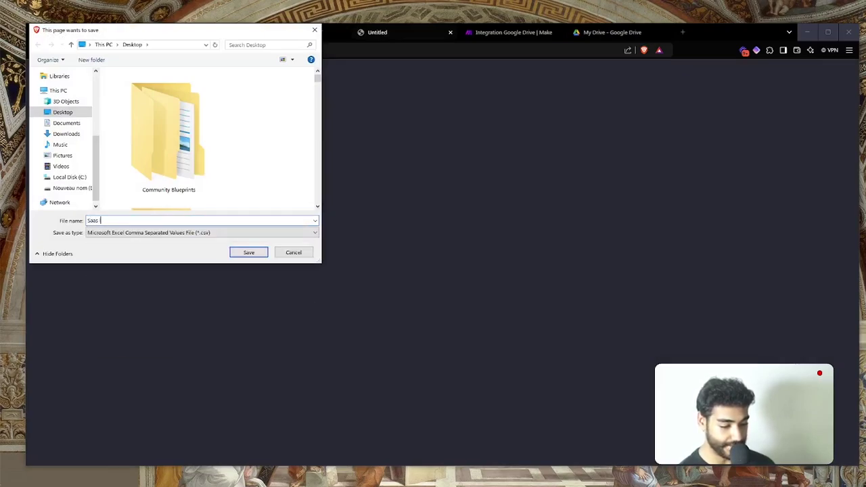
type(" list")
key("Return")
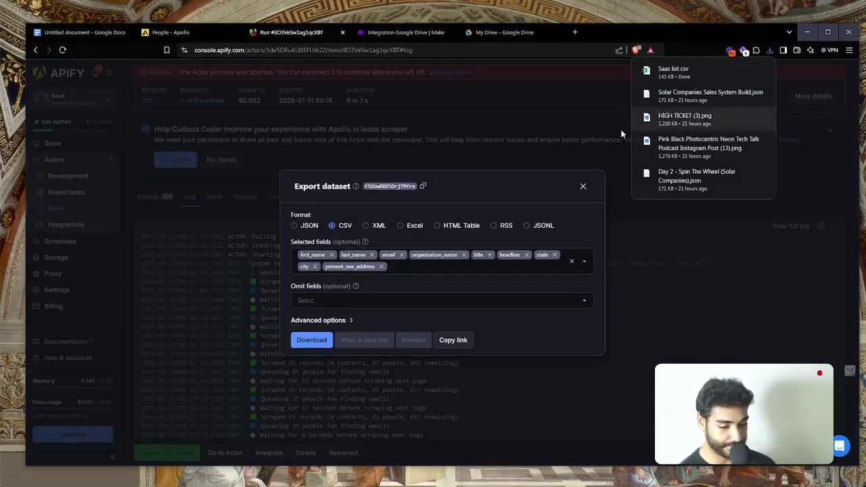
Open the SaaS Leads folder in Google Drive and drag Saas list.csv into it from downloads
left_click(482, 34)
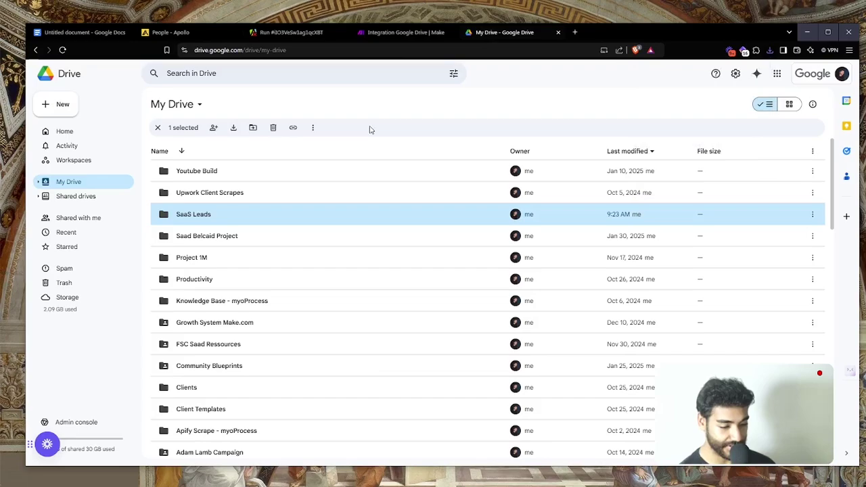
double_click(193, 217)
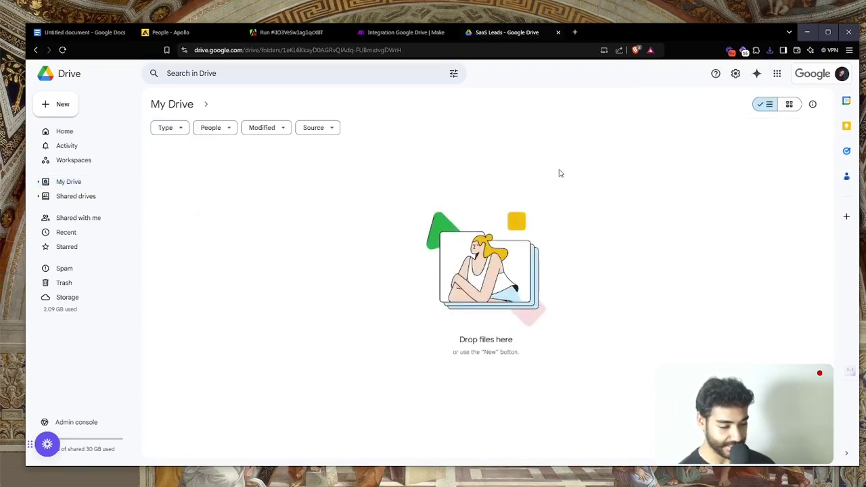
left_click(770, 50)
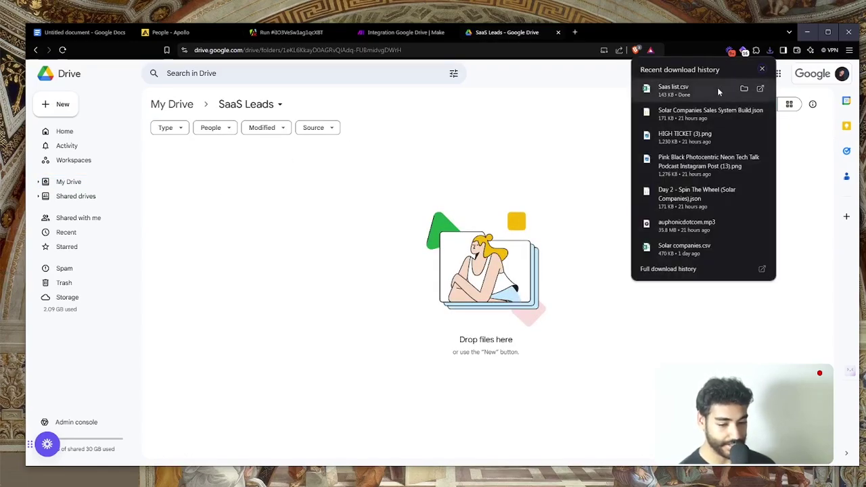
left_click_drag(718, 89, 159, 203)
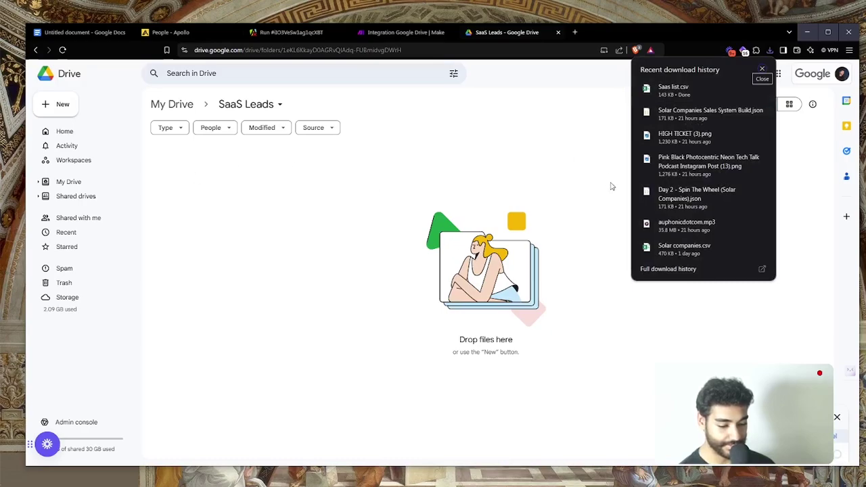
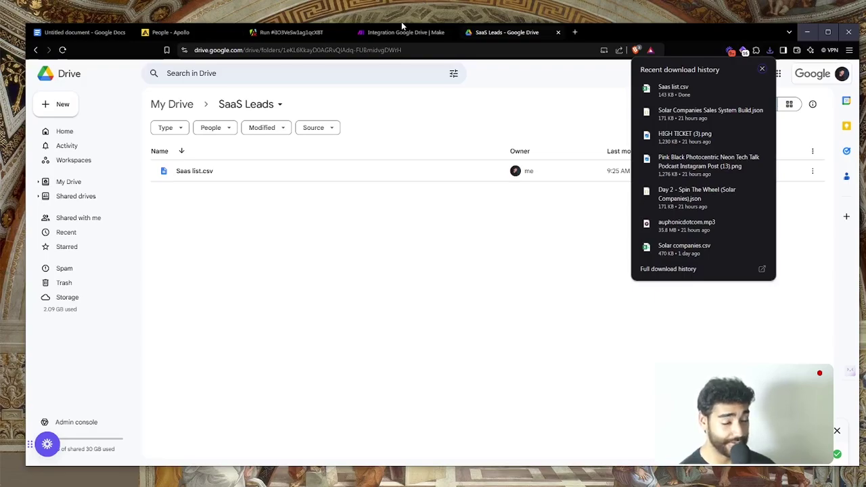
Run the scenario once so the Drive trigger returns one bundle for Saas list.csv
left_click(403, 32)
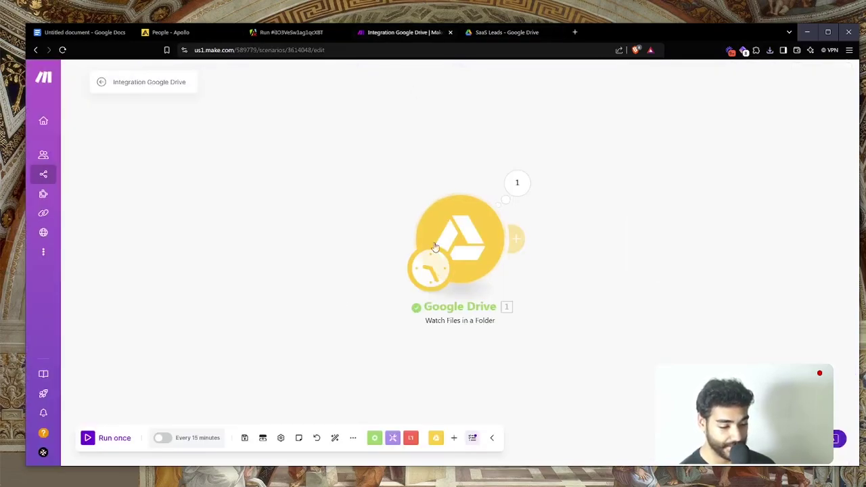
left_click(114, 438)
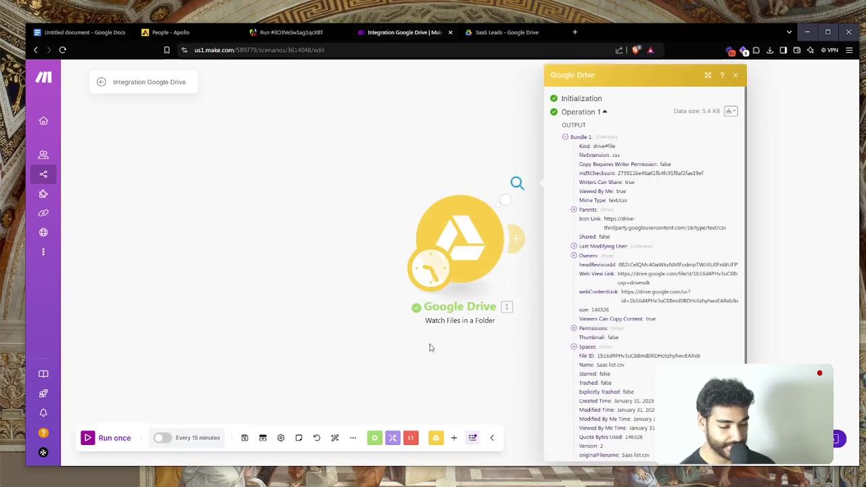
scroll(596, 289, "down", 5)
scroll(596, 290, "down", 2)
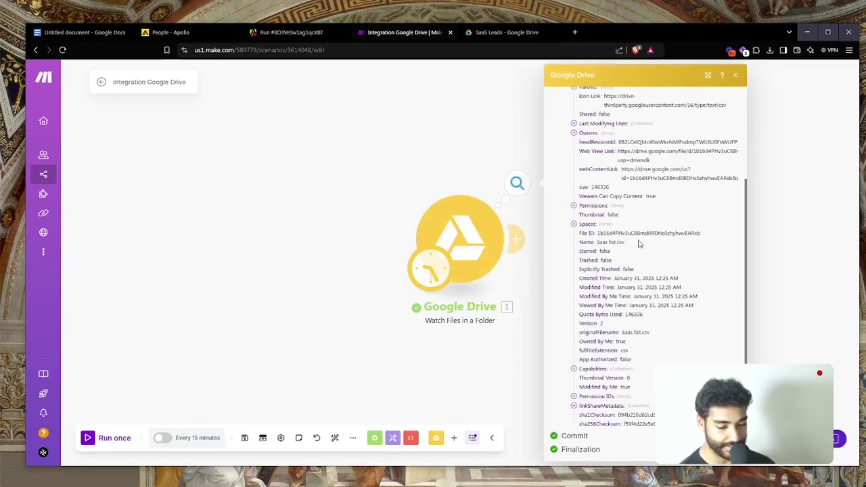
scroll(639, 244, "up", 3)
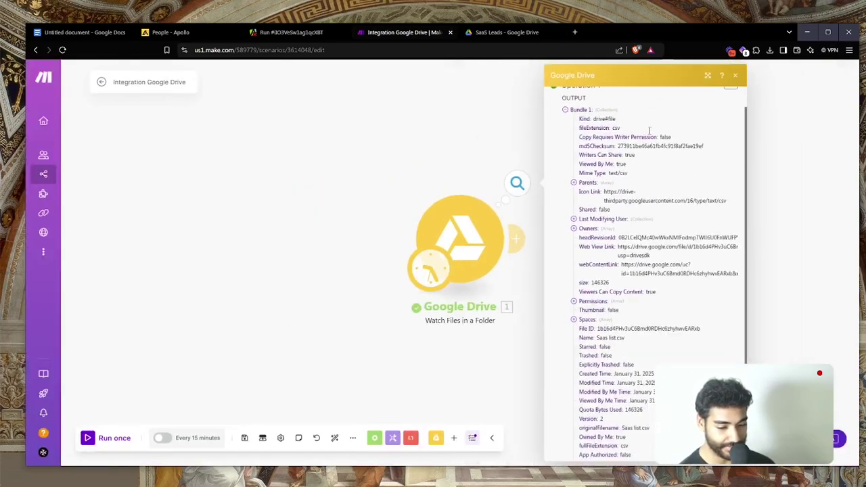
left_click_drag(460, 231, 313, 232)
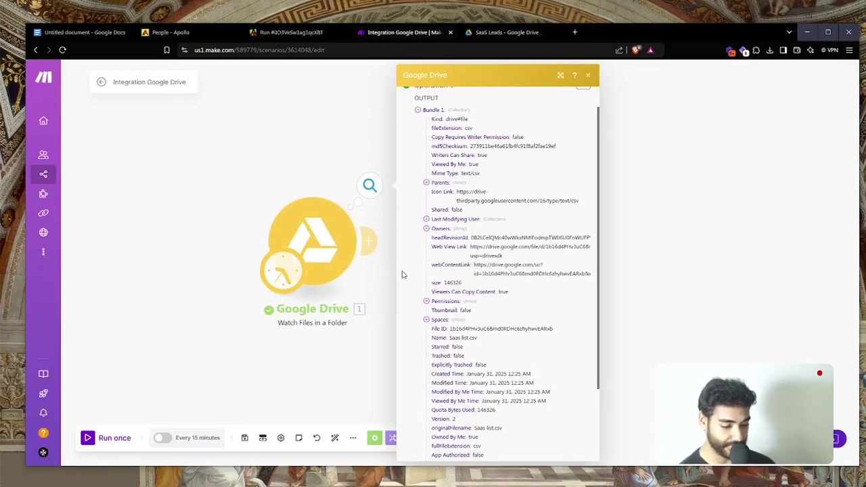
left_click(369, 417)
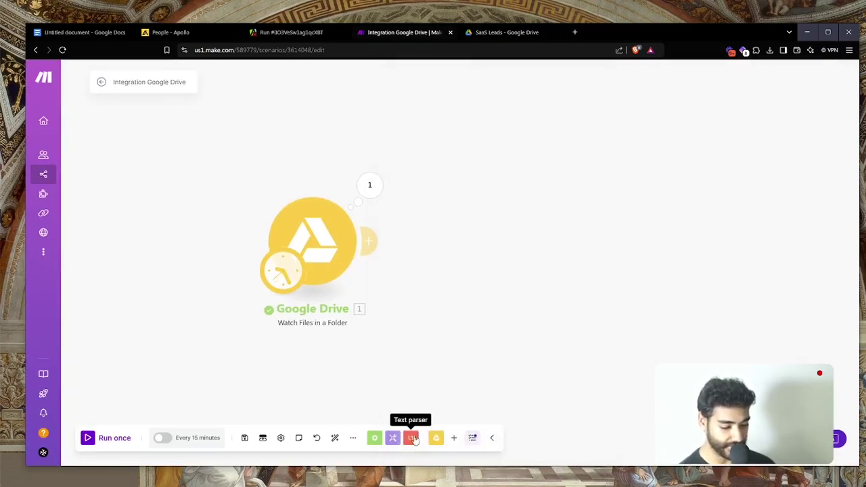
Add a Google Sheets Search Rows module using the current Google connection
left_click(453, 438)
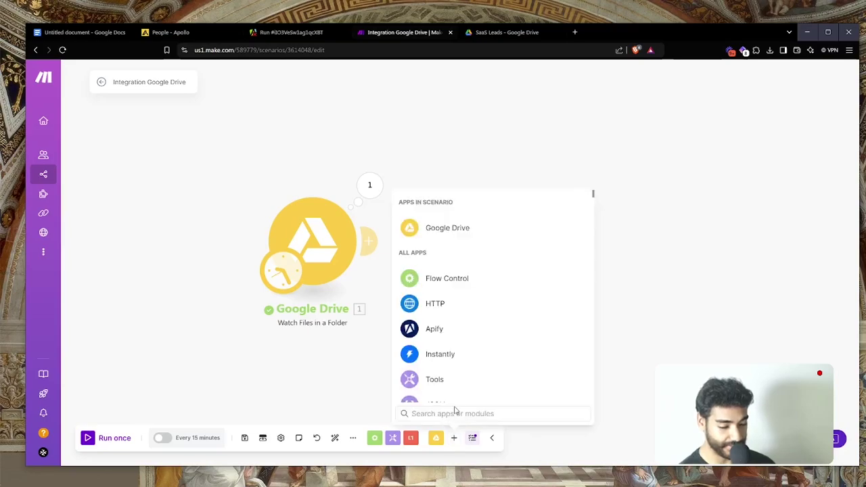
type("google+")
key("Return")
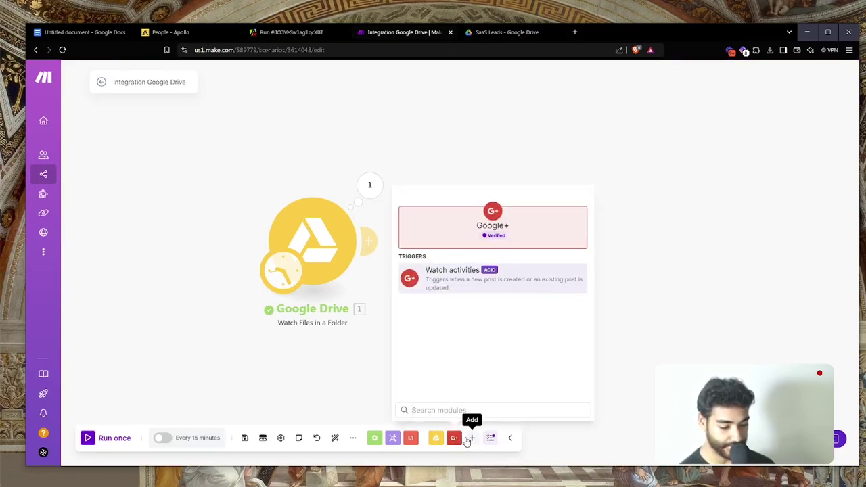
left_click(470, 439)
type("google sheet")
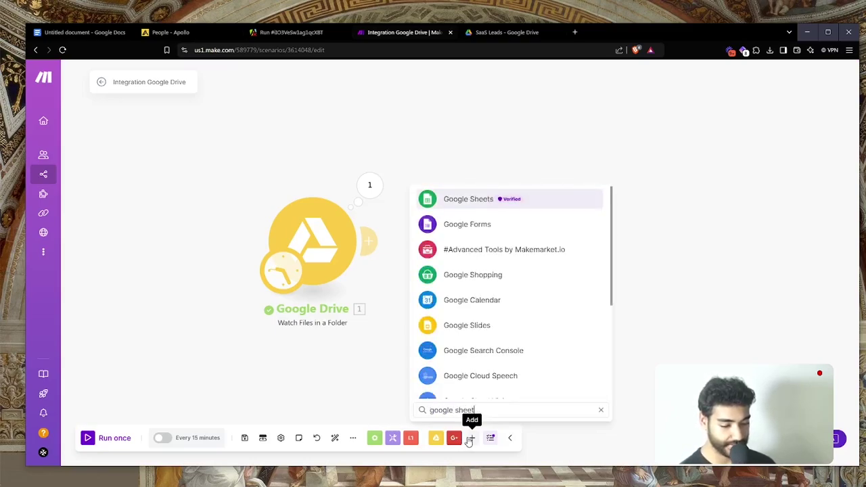
key("Return")
type("se")
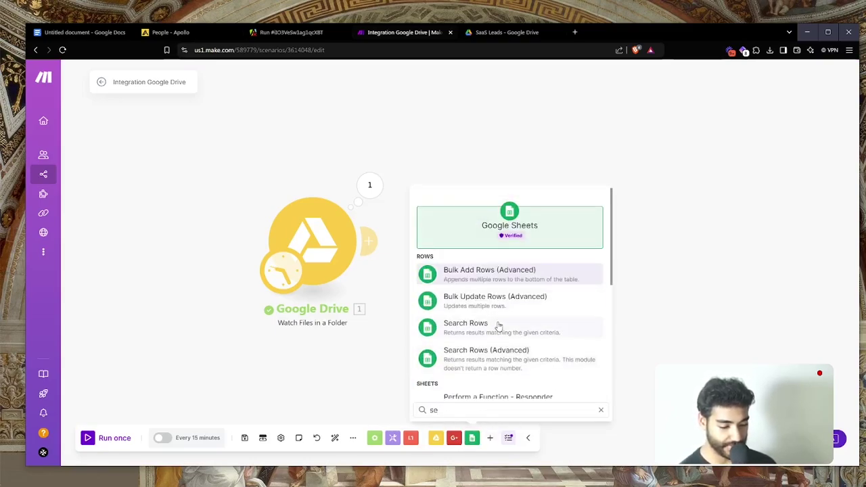
left_click(499, 329)
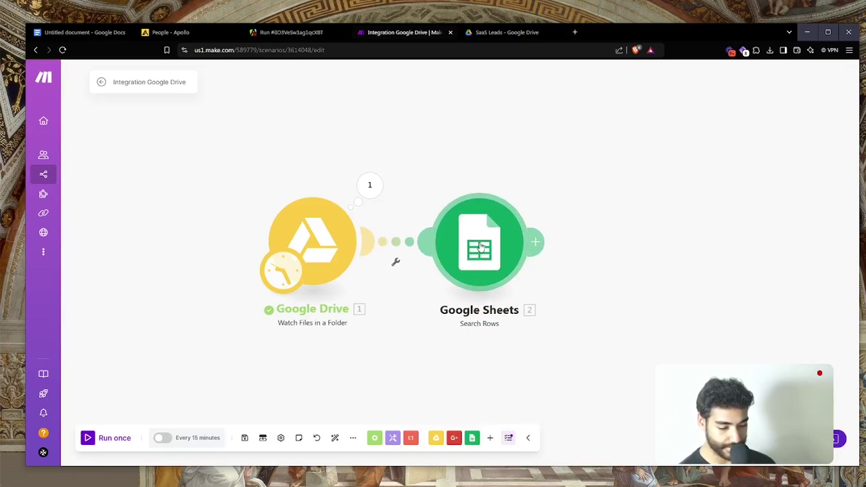
left_click(667, 188)
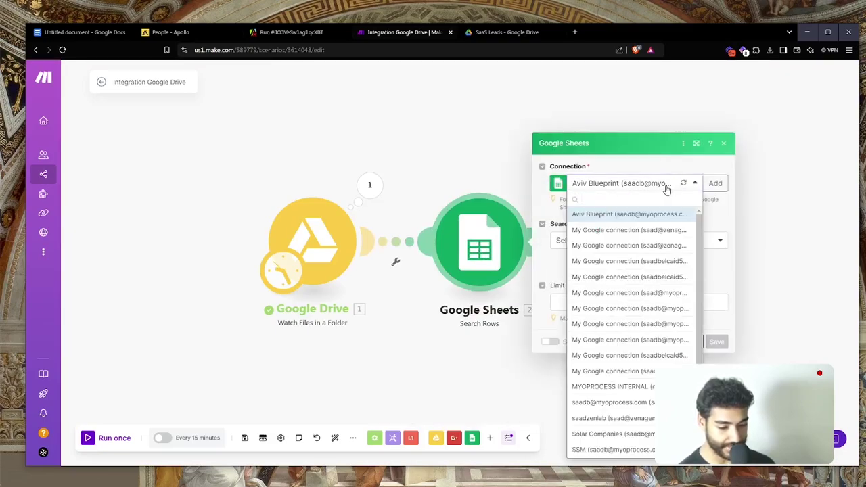
left_click(667, 189)
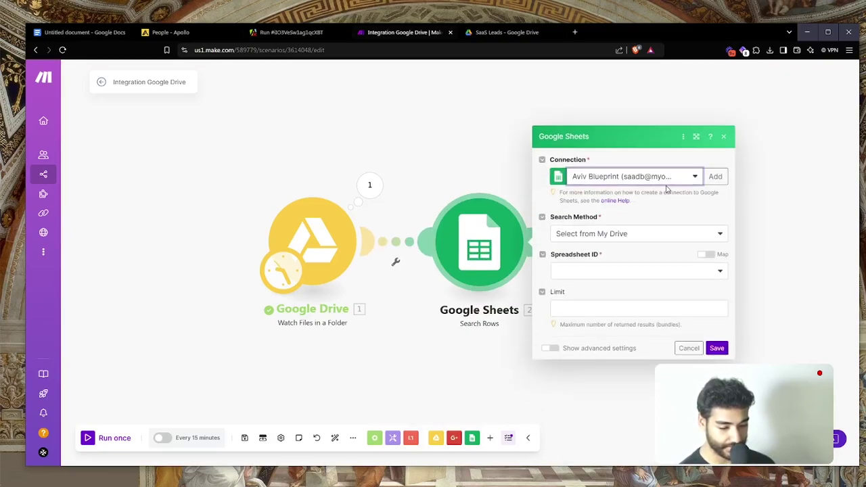
Map the Drive trigger's File ID into Spreadsheet ID, then open Saas list.csv in Drive
left_click(600, 270)
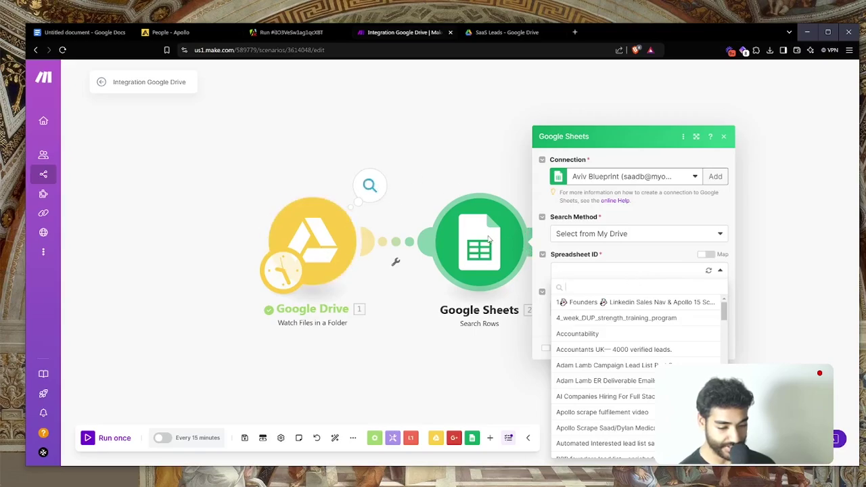
left_click(706, 255)
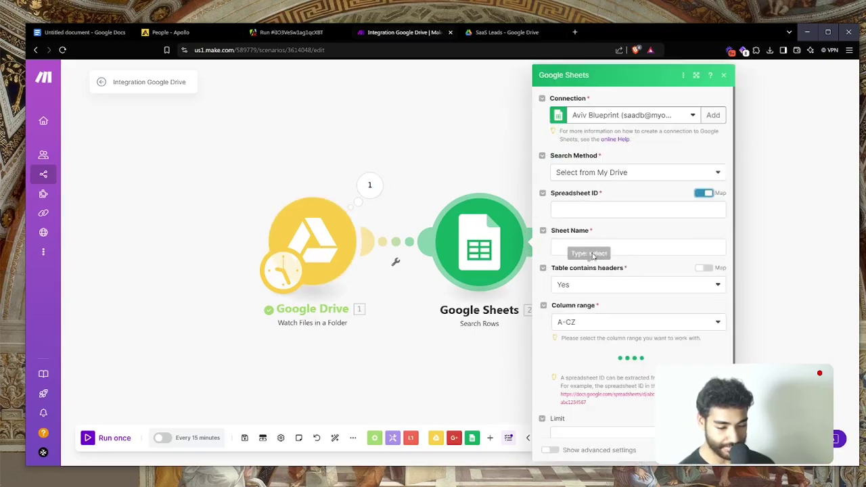
left_click(573, 214)
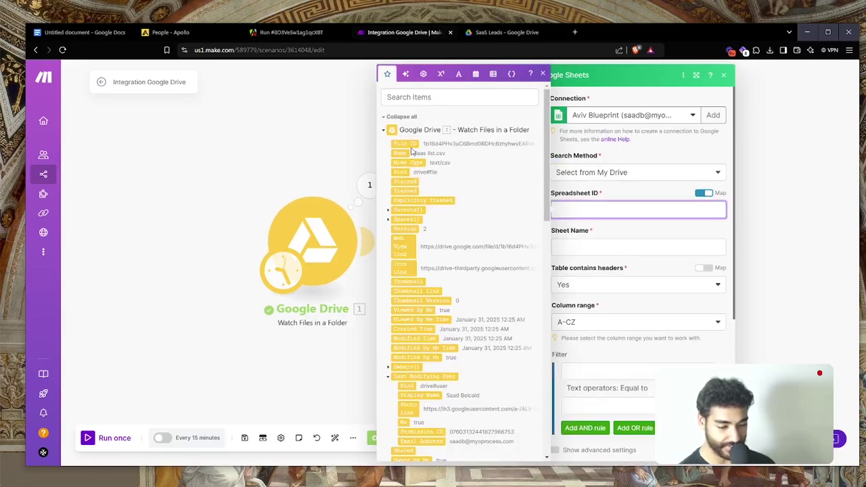
left_click_drag(406, 144, 569, 213)
left_click(567, 248)
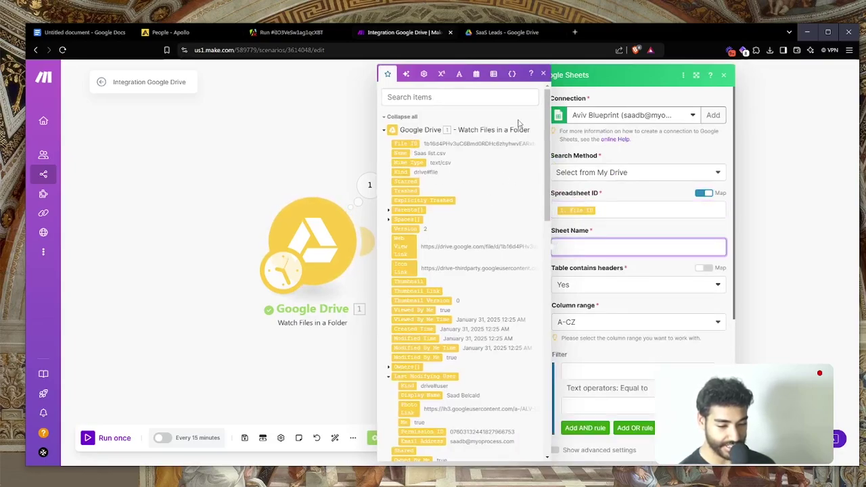
left_click(488, 29)
double_click(288, 172)
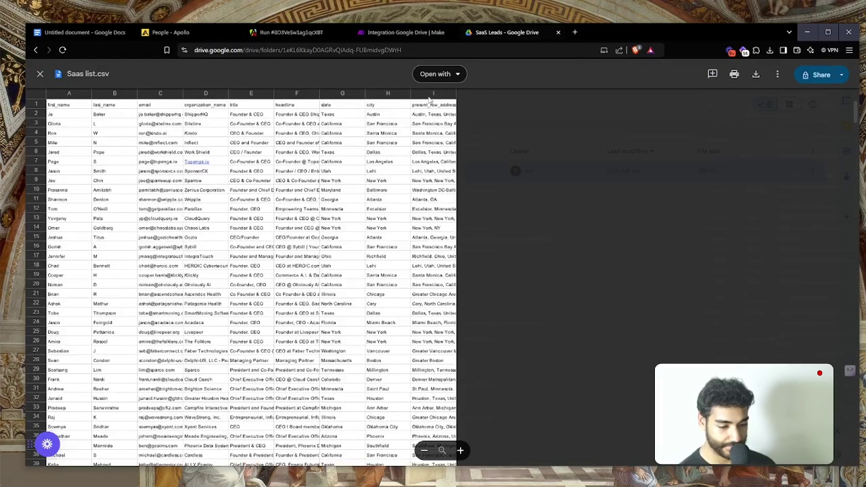
Open Saas list.csv with Google Sheets to create the Saas list spreadsheet, then return to Make
left_click(436, 73)
left_click(456, 120)
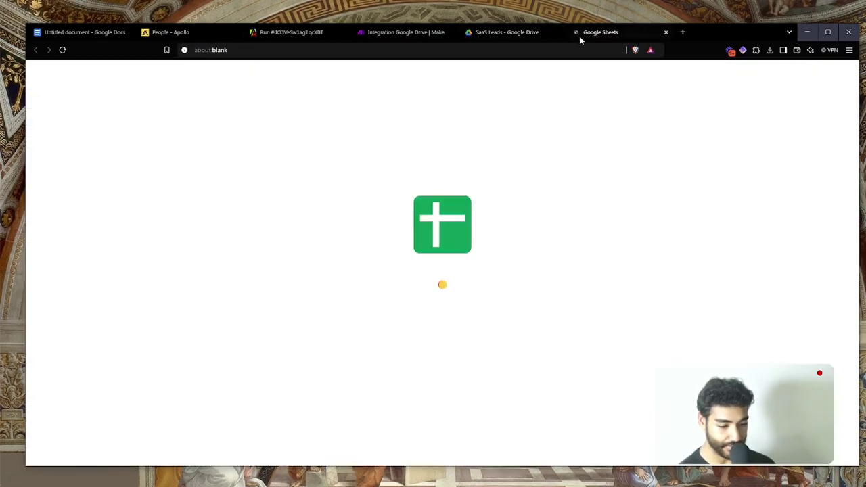
left_click(513, 36)
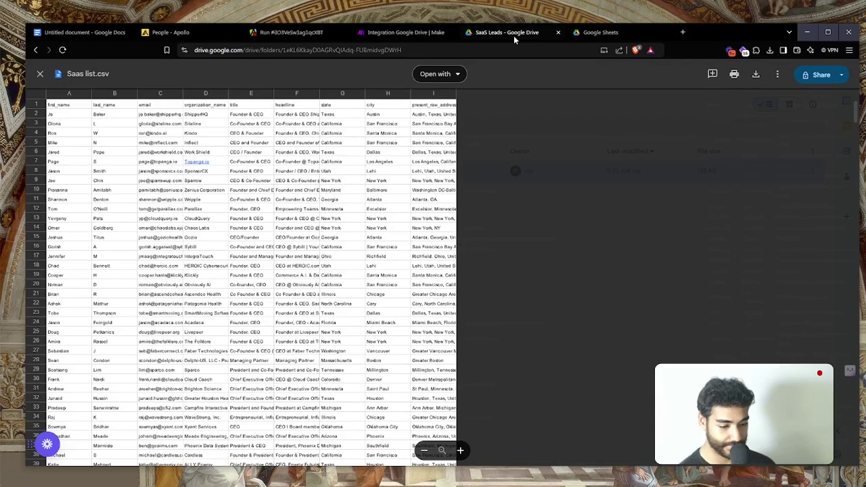
left_click(38, 75)
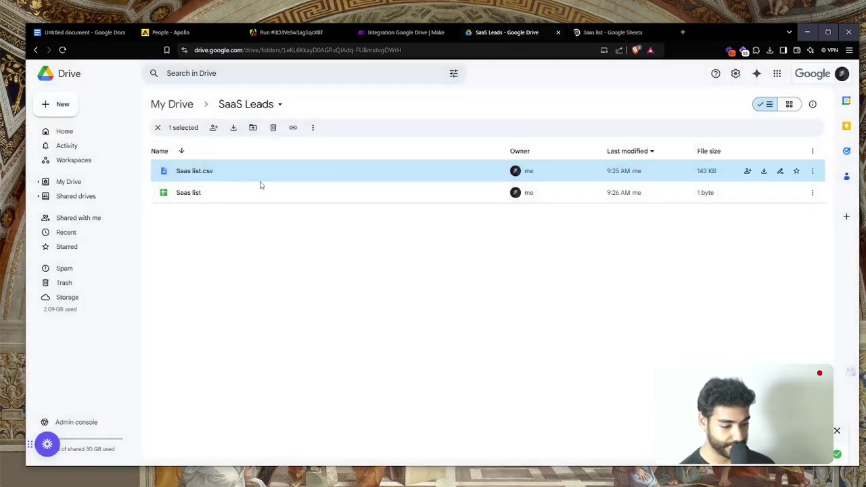
left_click(335, 262)
key("ctrl+Tab")
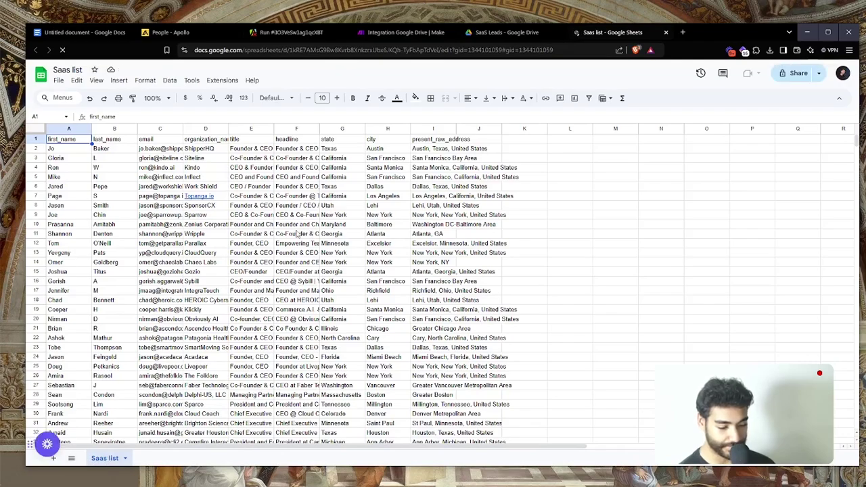
key("ctrl+w")
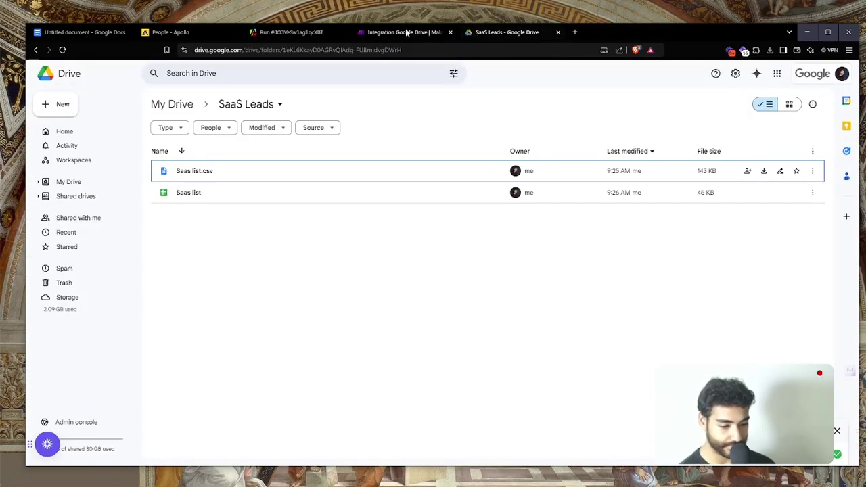
left_click(406, 32)
Map Name into Sheet Name, set the row Limit to 1, and save the Search Rows settings
left_click(579, 245)
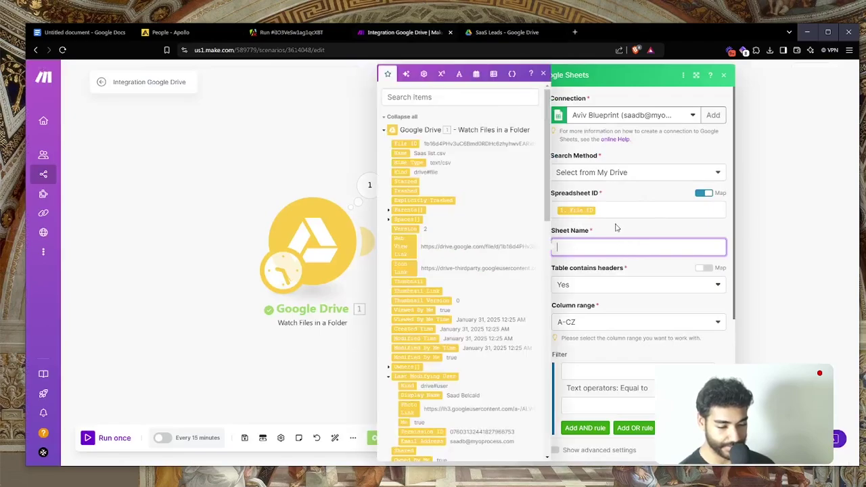
left_click_drag(405, 152, 575, 248)
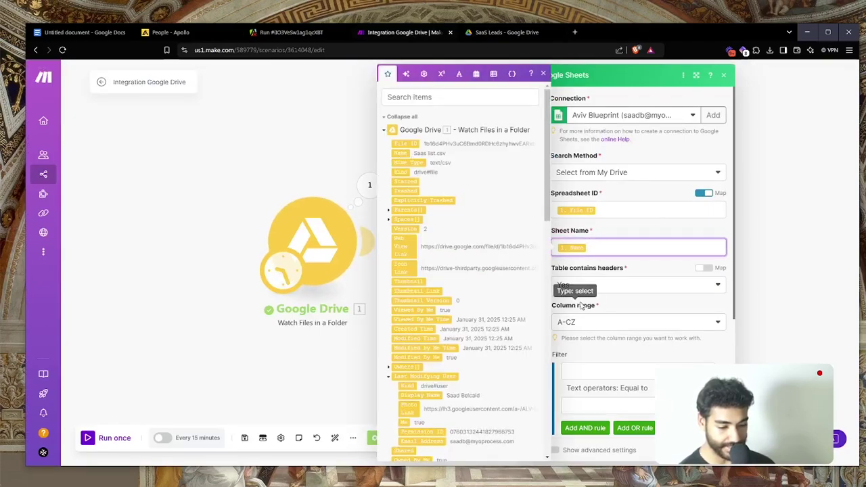
scroll(614, 369, "down", 3)
left_click(624, 425)
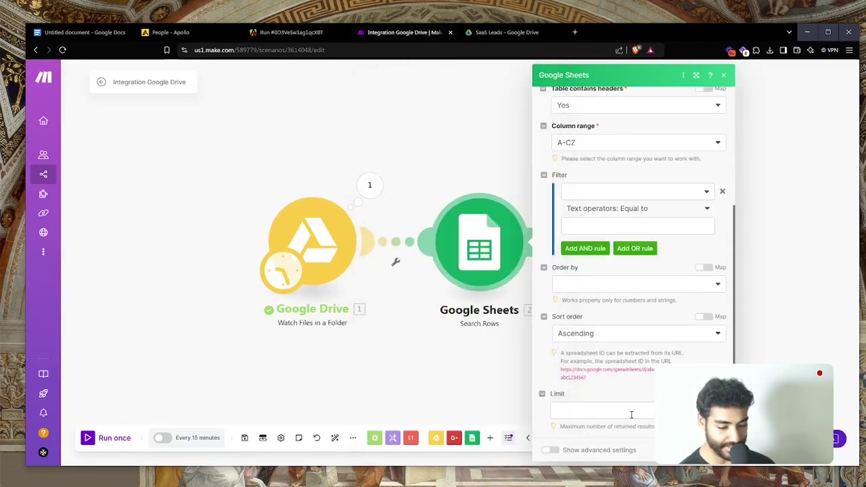
left_click(632, 411)
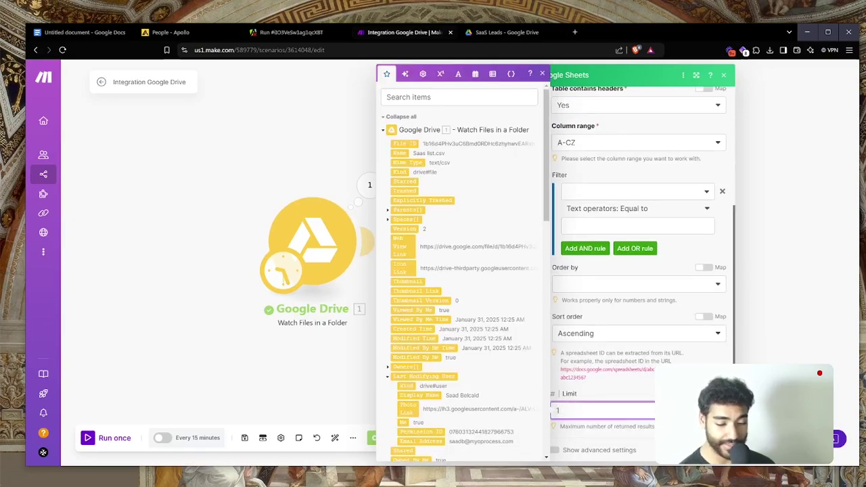
left_click(550, 209)
Run the scenario once and check the search returned row 2 from Saas list
left_click(117, 440)
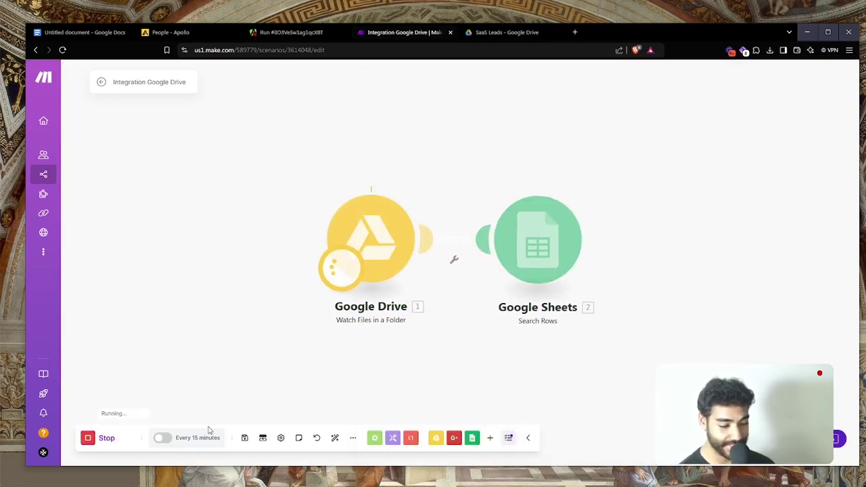
left_click_drag(464, 367, 213, 295)
left_click(336, 117)
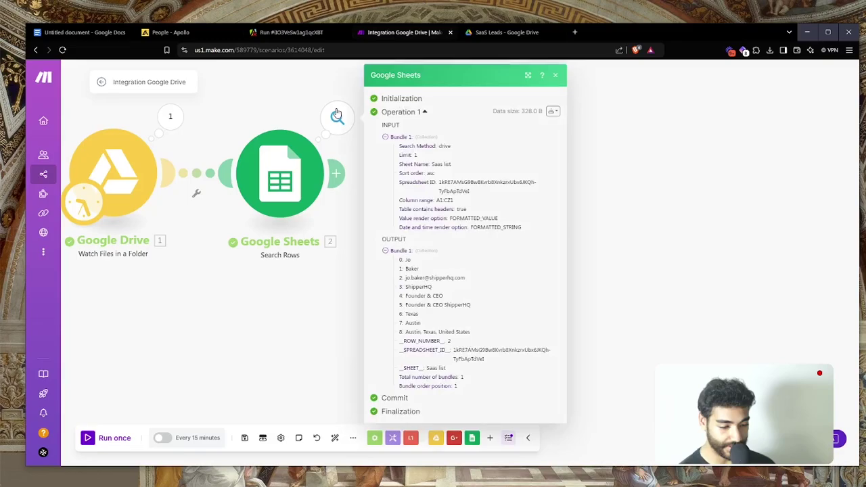
scroll(428, 285, "up", 3)
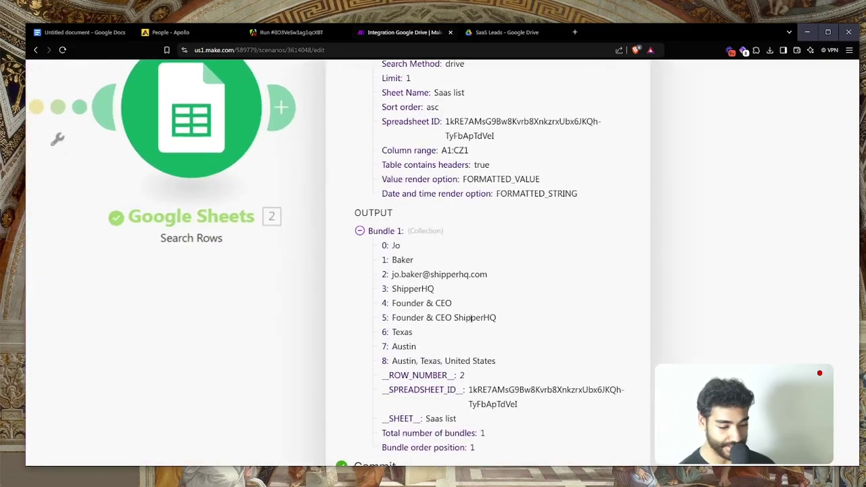
scroll(471, 317, "down", 3)
left_click(306, 311)
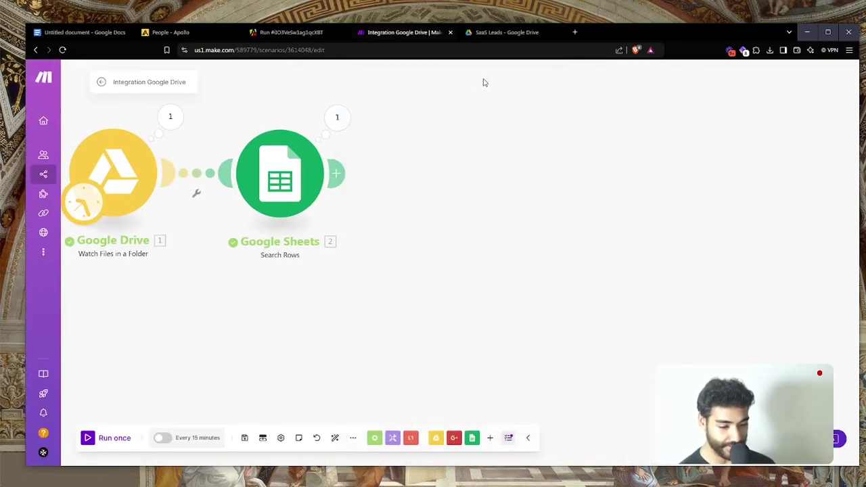
left_click(507, 32)
Open the Saas list spreadsheet and make its header row bold
double_click(227, 195)
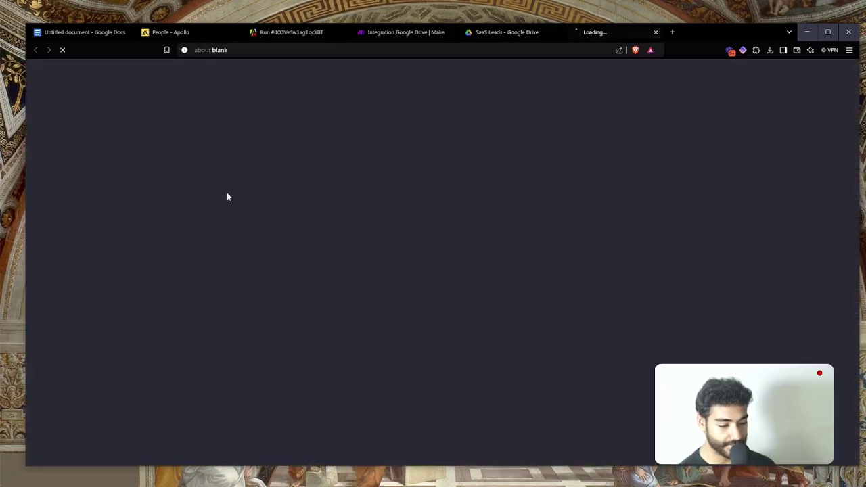
left_click(486, 36)
key("ctrl+w")
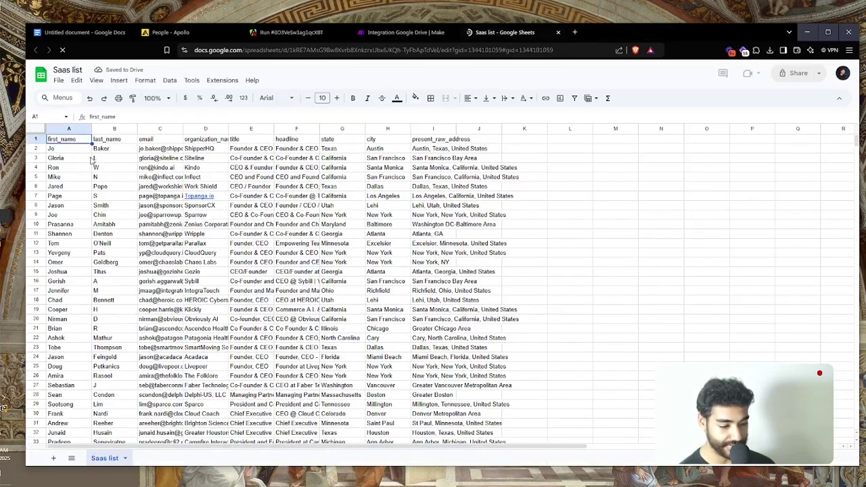
left_click(31, 140)
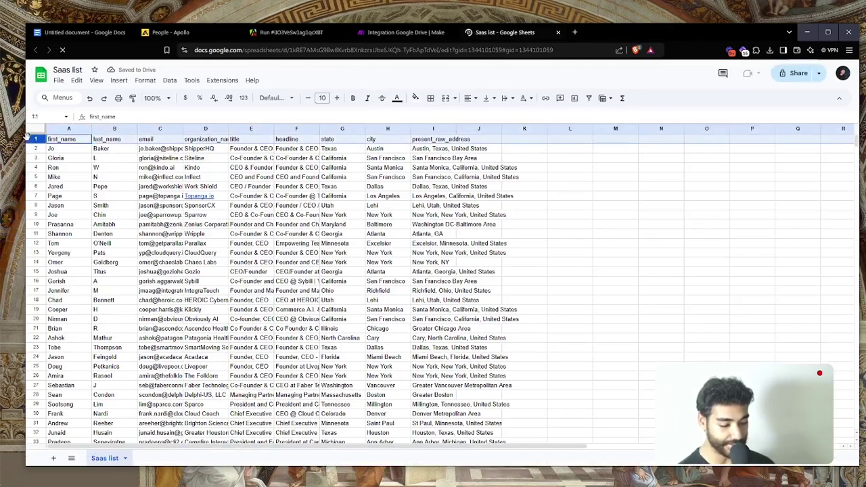
key("ctrl+b")
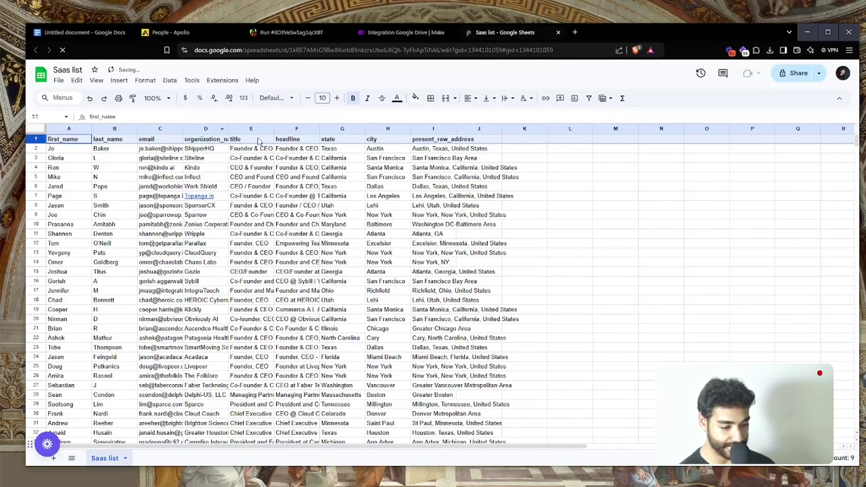
Rename the first headers to First Name, Last Name, Email, Company Name and Title
left_click(83, 139)
type("Fir")
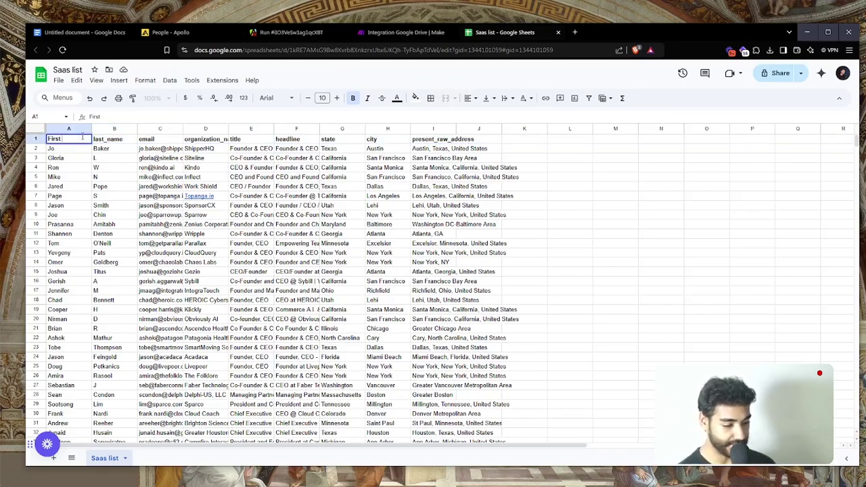
left_click(96, 141)
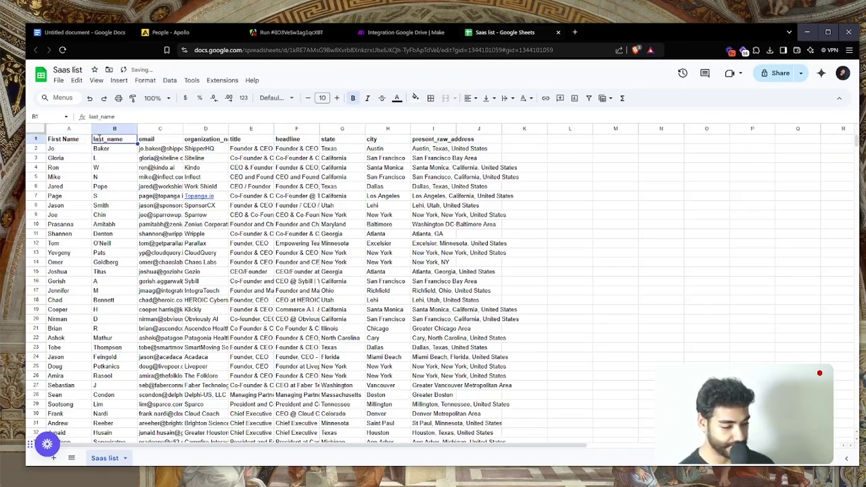
type("Lats")
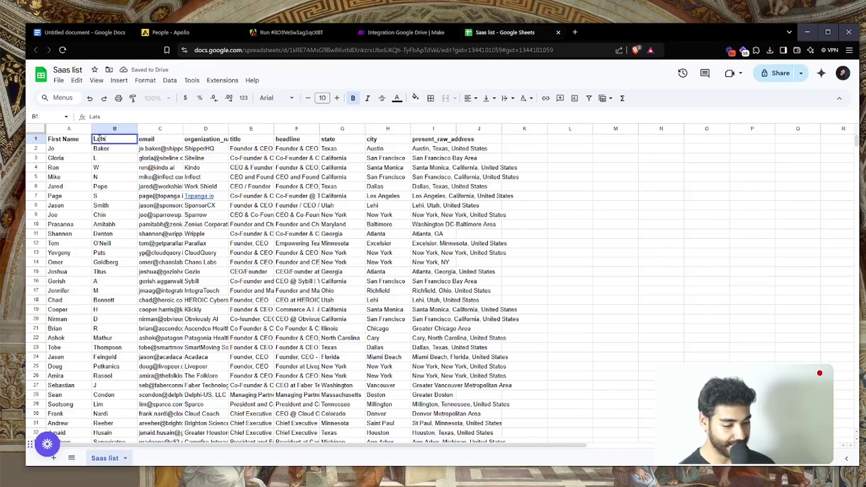
left_click(165, 140)
type("Email")
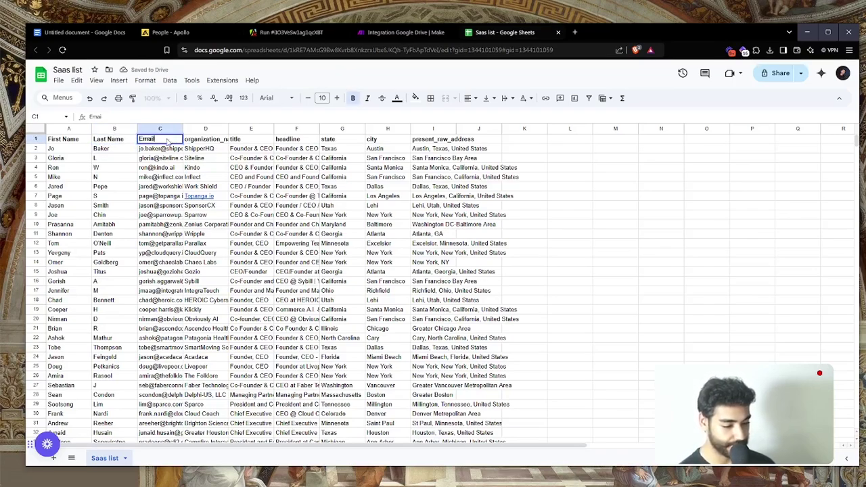
key("Return")
left_click(206, 139)
double_click(207, 139)
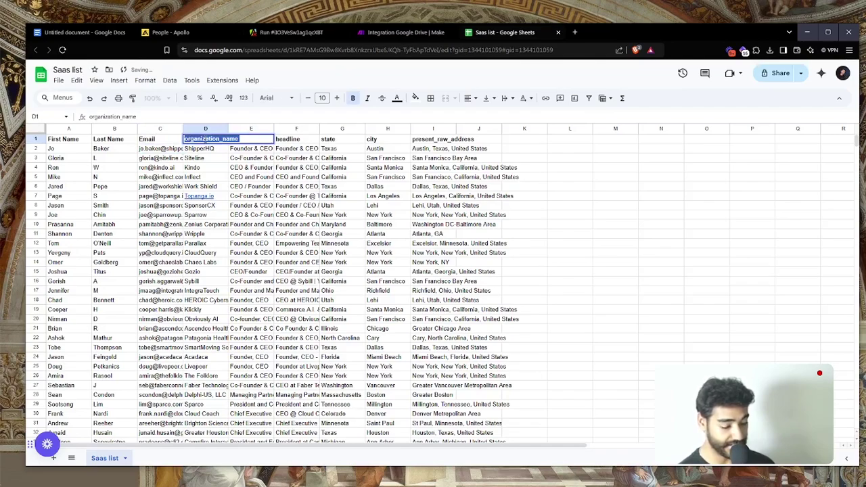
type("Company Name")
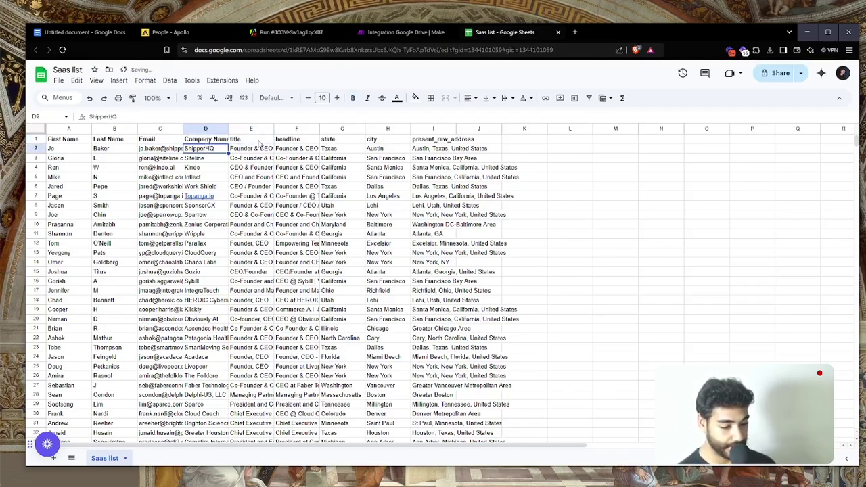
left_click(256, 140)
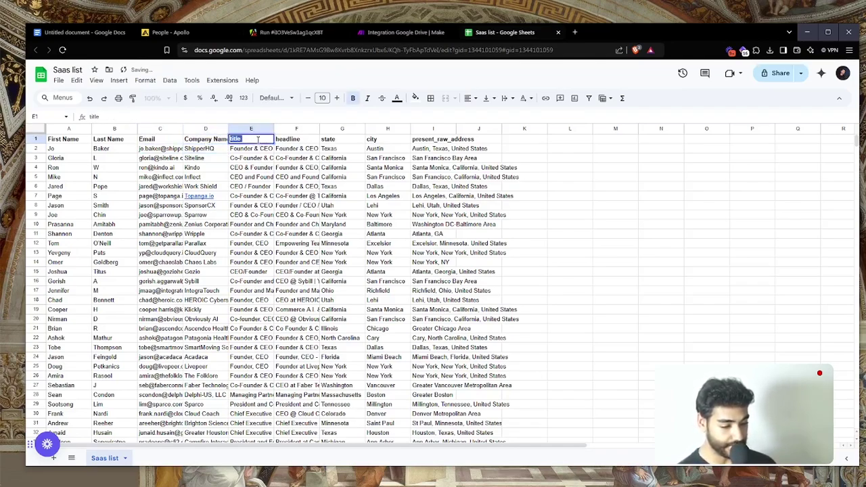
type("Title")
key("Return")
Rename the remaining headers to Summary, State, City and Lead Address
left_click(284, 140)
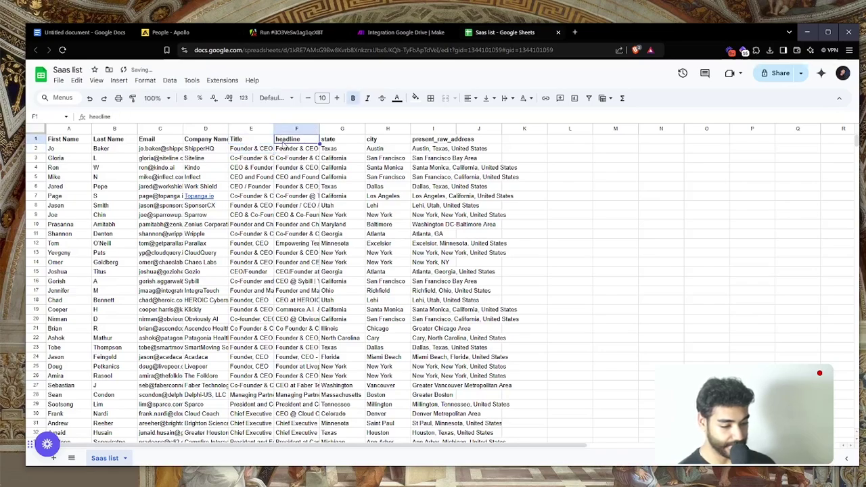
type("S")
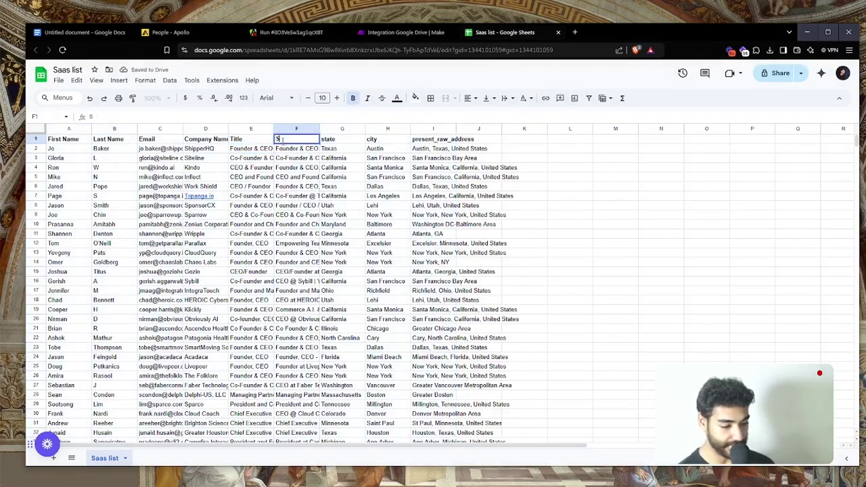
type("ummary")
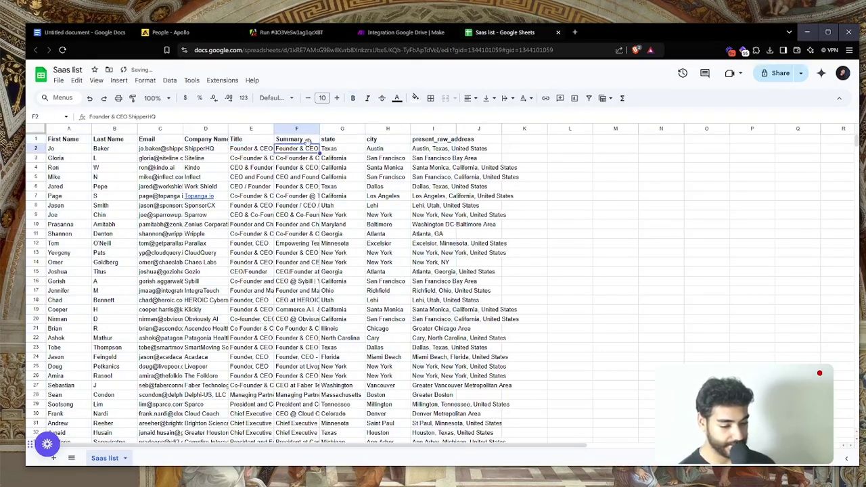
double_click(329, 140)
type("Sta")
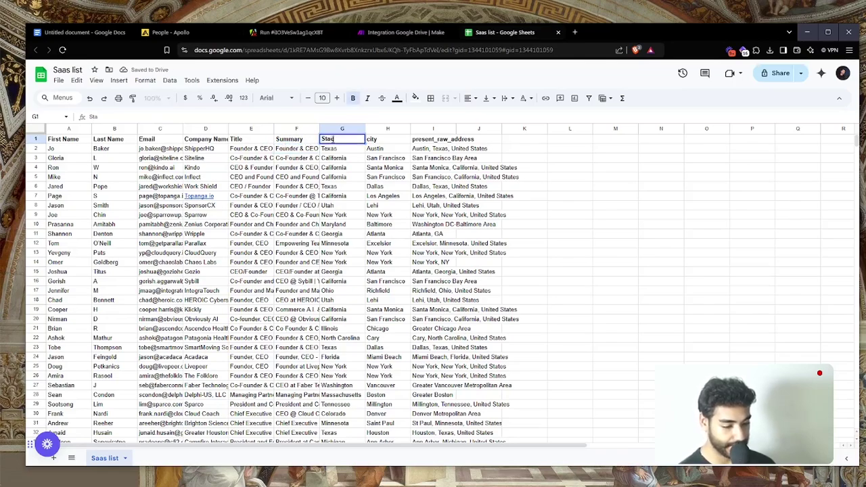
type("te")
double_click(372, 140)
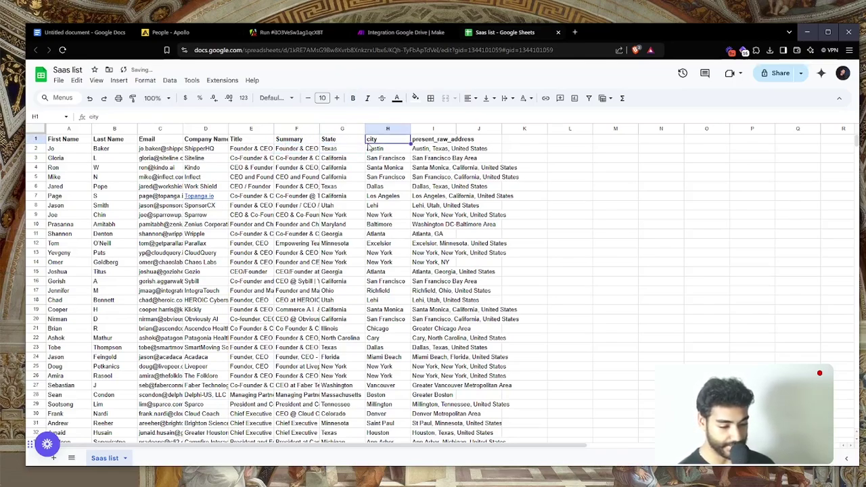
type("City")
key("Tab")
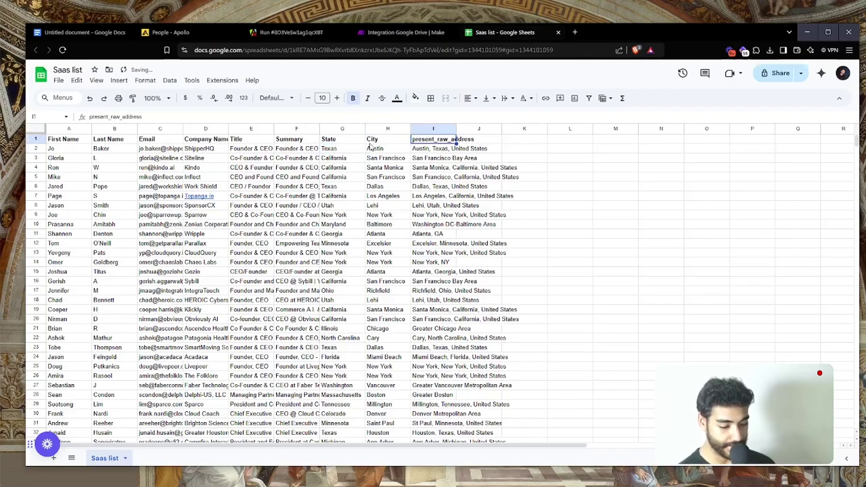
type("Lead Addr")
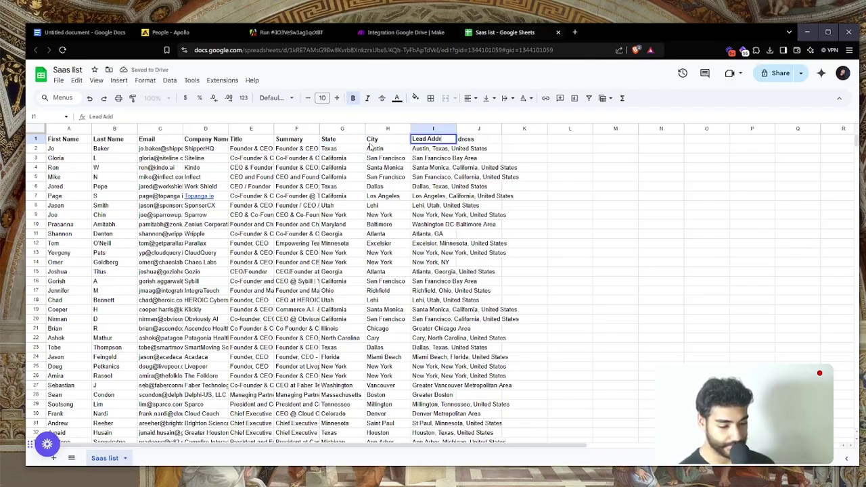
left_click(371, 147)
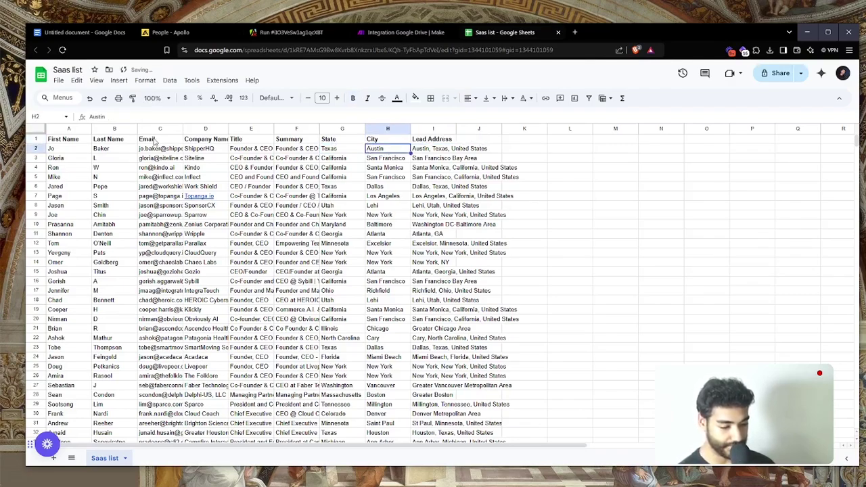
Auto-fit all column widths to their contents and return to Make
key("ctrl+a")
double_click(409, 129)
left_click(408, 223)
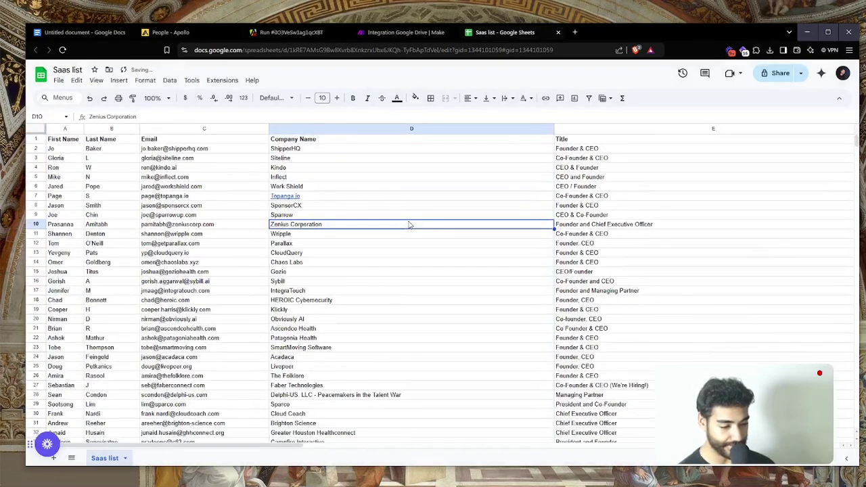
left_click(399, 32)
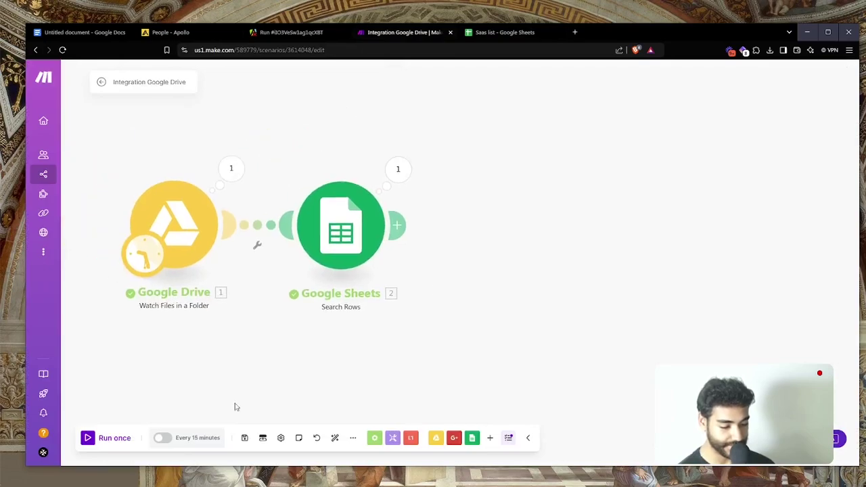
Test-run the scenario, keep the 15-minute schedule without activating, and reopen Search Rows settings
left_click(105, 443)
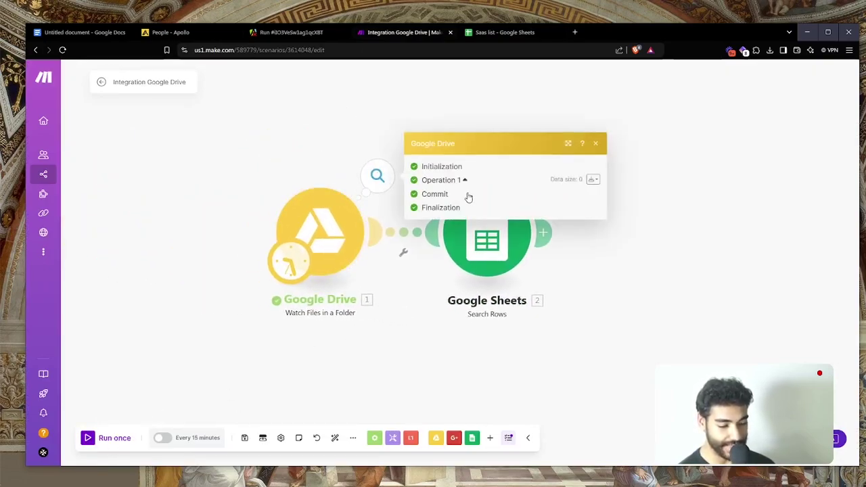
left_click(291, 261)
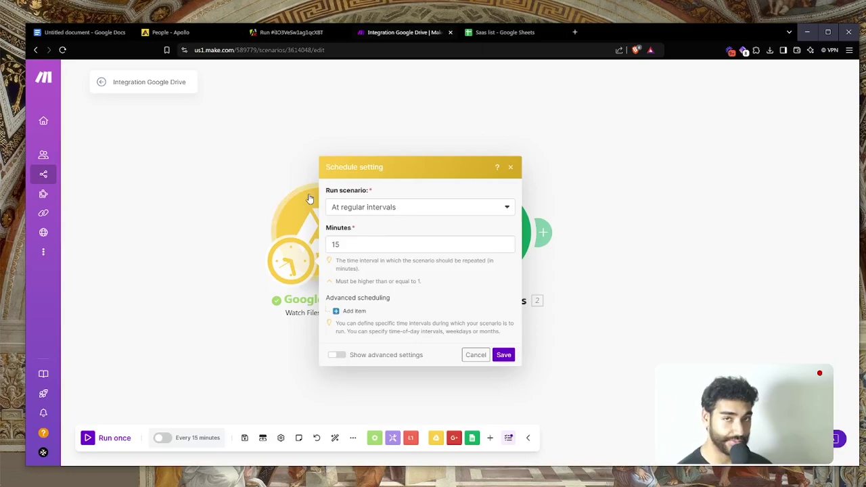
left_click(511, 360)
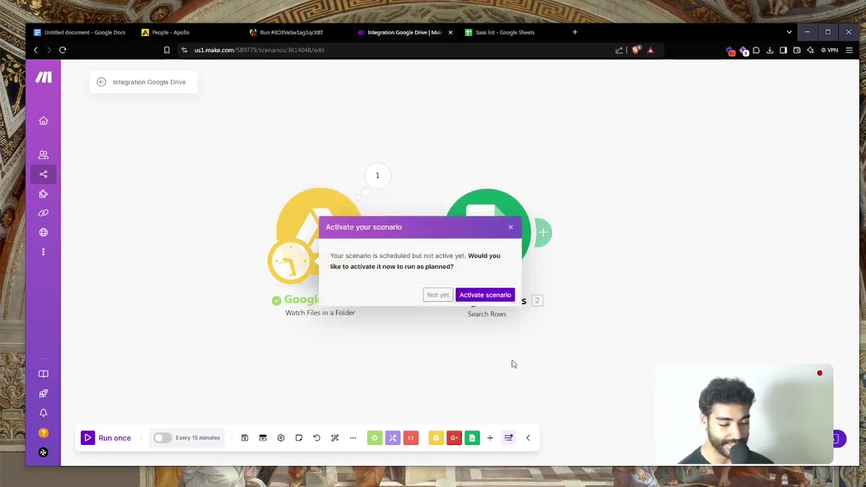
left_click(446, 296)
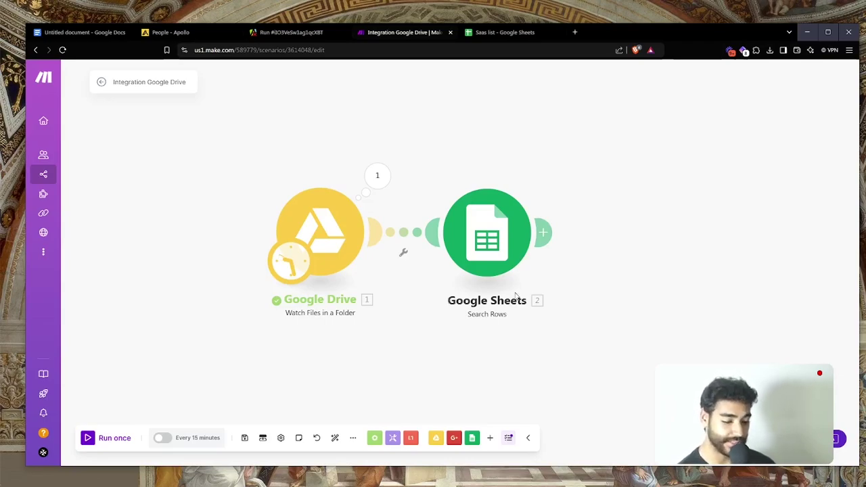
left_click_drag(590, 296, 559, 297)
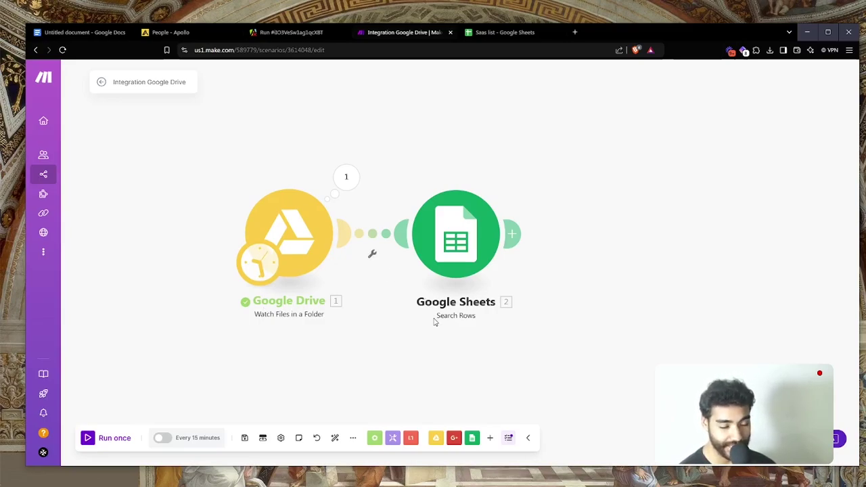
left_click_drag(411, 323, 392, 323)
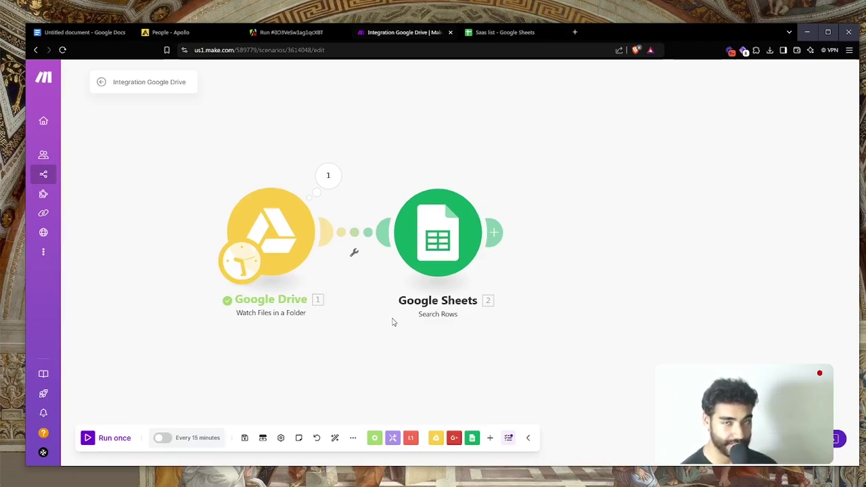
left_click(453, 244)
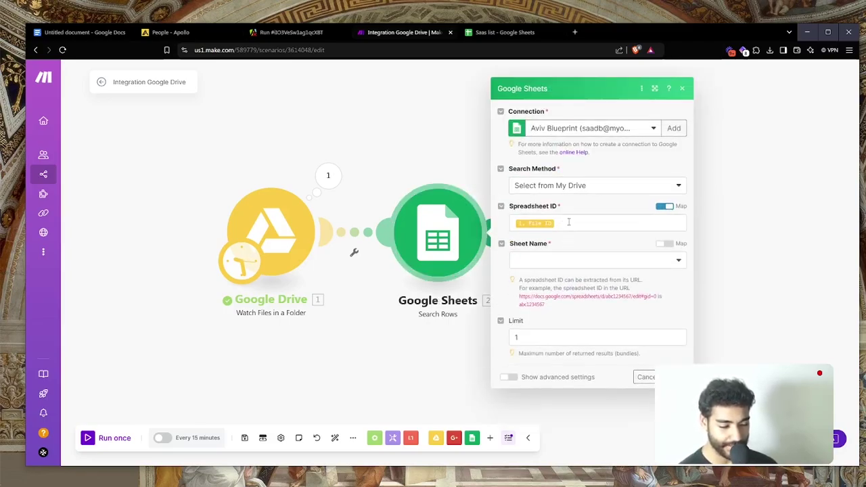
Replace the mapped File ID with the Saas list spreadsheet ID copied from its web address
left_click(567, 222)
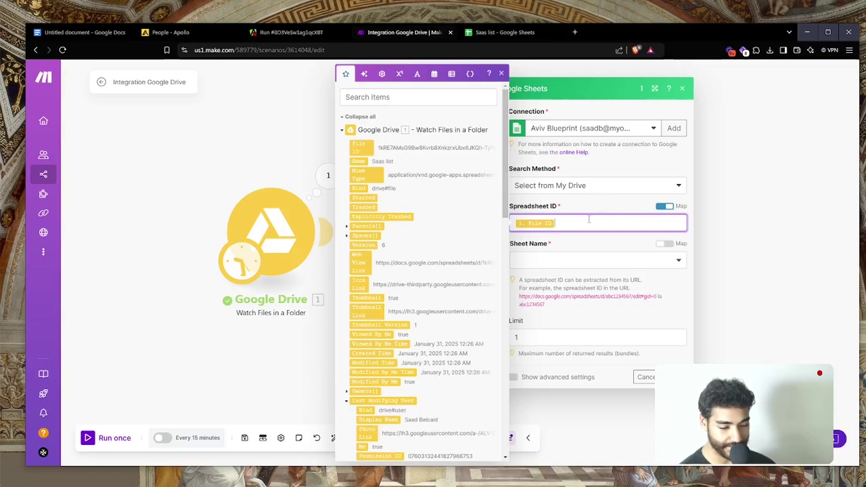
key("BackSpace")
left_click(663, 206)
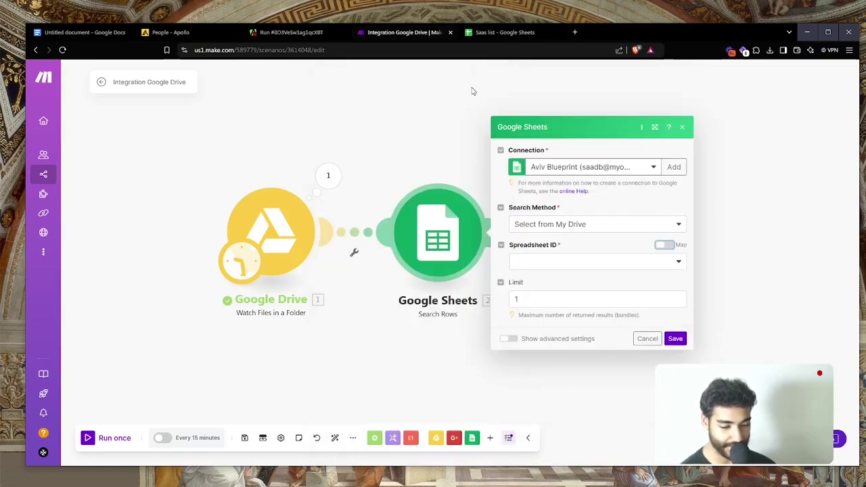
left_click(485, 34)
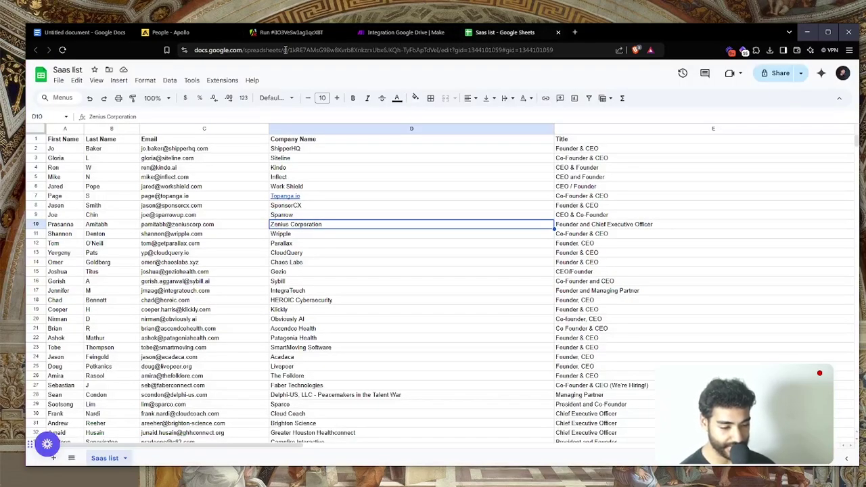
left_click_drag(289, 50, 386, 80)
key("ctrl+c")
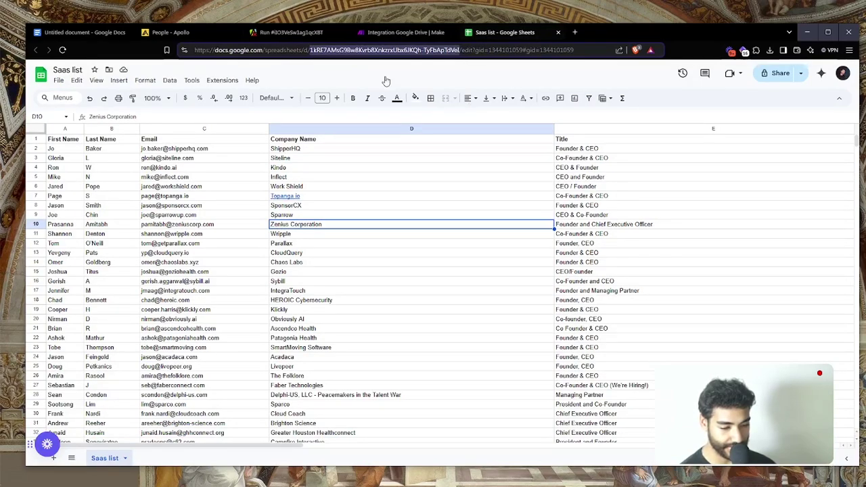
left_click(374, 35)
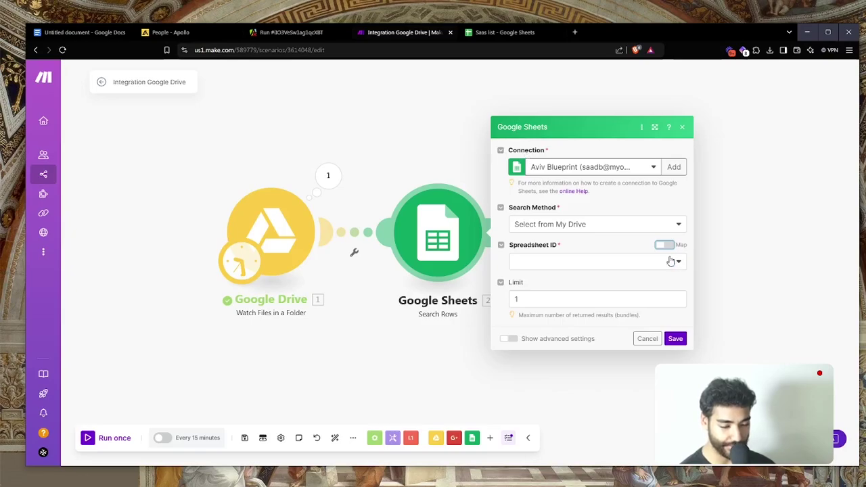
left_click(665, 245)
left_click(547, 215)
key("ctrl+v")
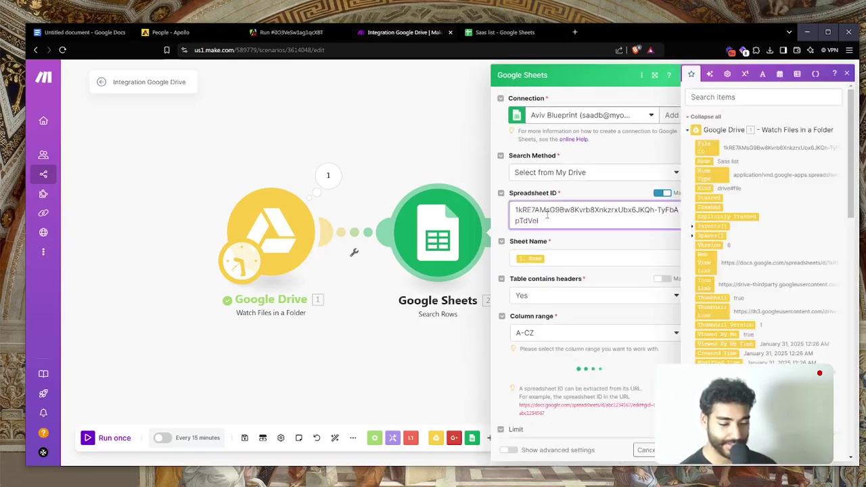
left_click(569, 234)
Remove the mapped Name so Sheet Name reads Saas list, and close the settings
scroll(569, 233, "down", 3)
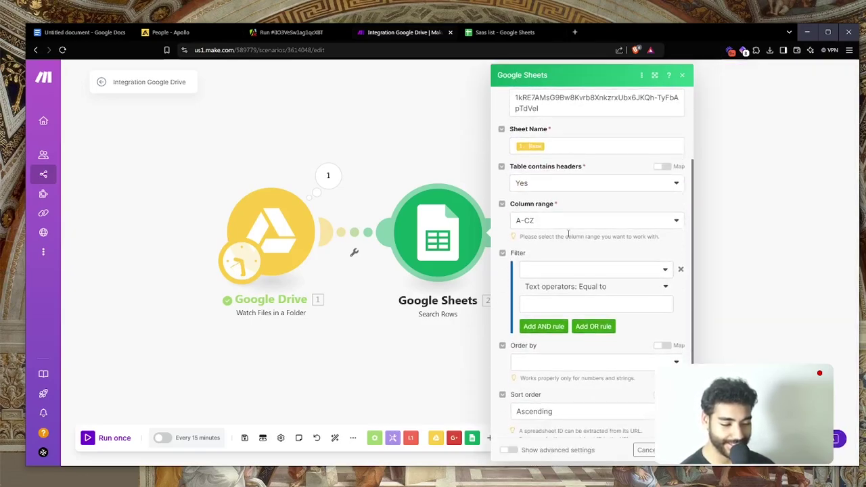
scroll(568, 234, "down", 1)
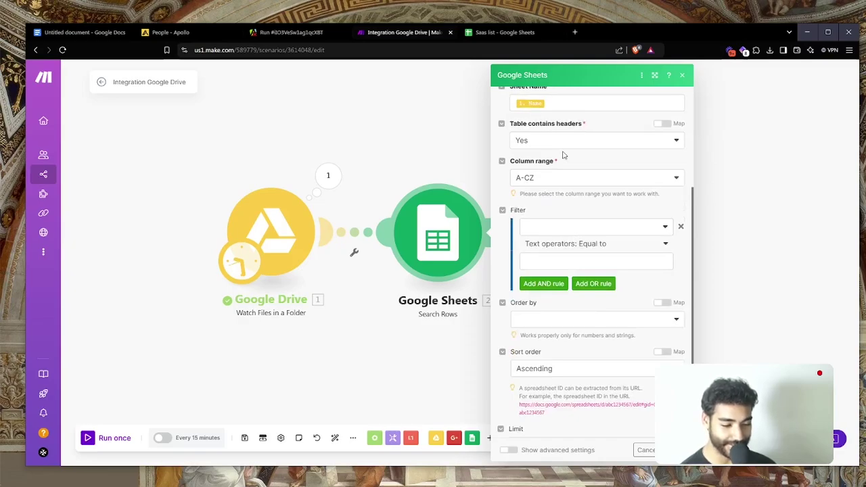
scroll(564, 151, "up", 2)
left_click(555, 184)
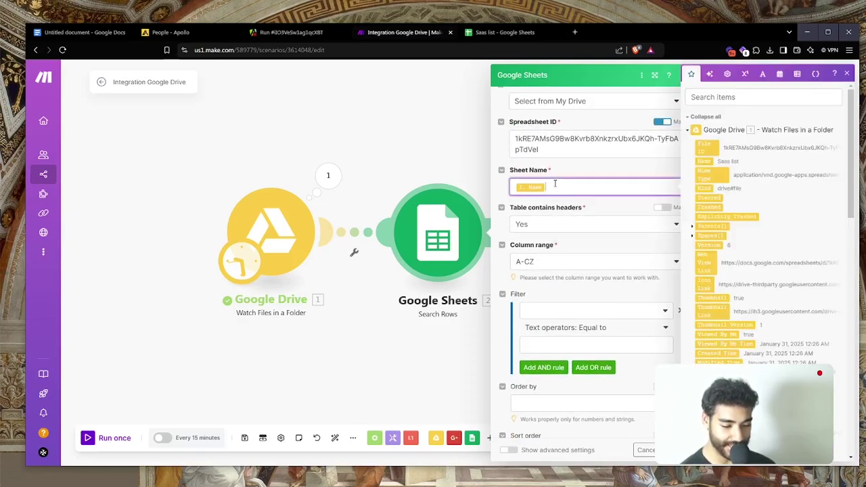
key("BackSpace")
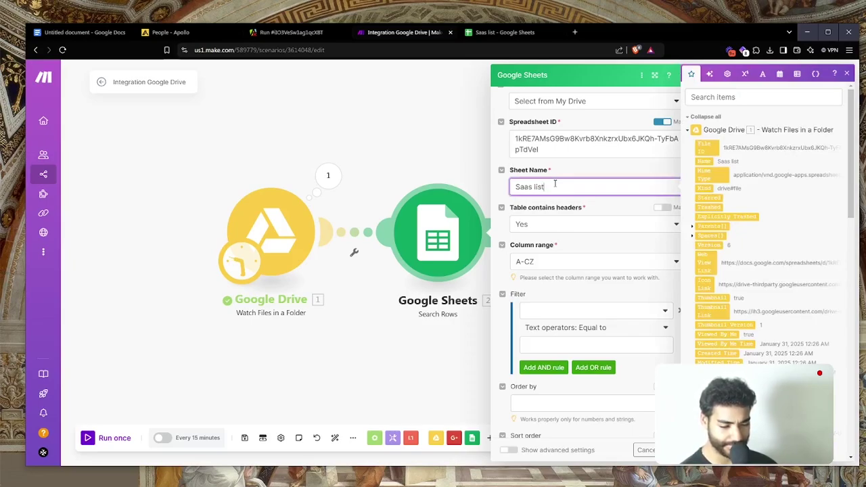
scroll(555, 186, "down", 3)
left_click(583, 175)
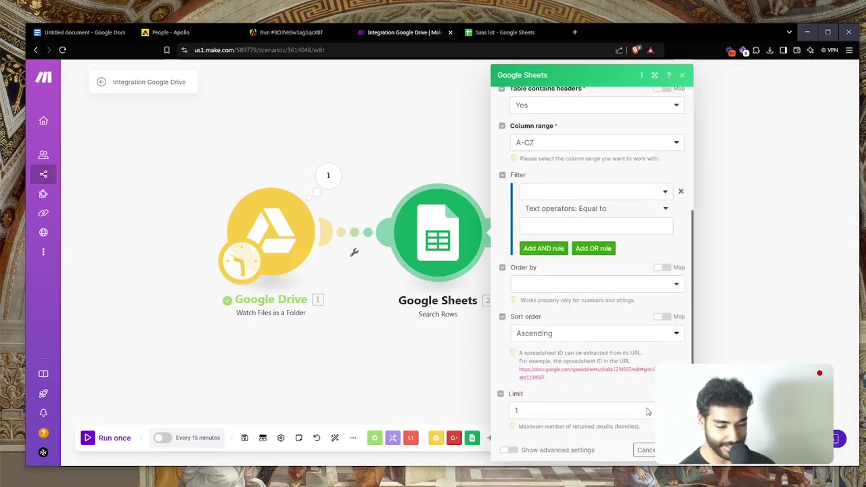
left_click(677, 451)
Run only the Google Sheets Search Rows module, returning one bundle
right_click(425, 223)
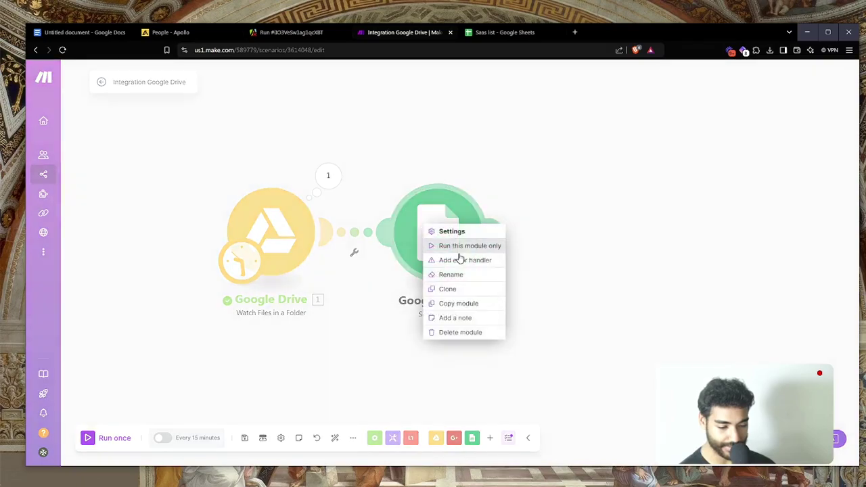
left_click(459, 257)
left_click(460, 259)
right_click(461, 258)
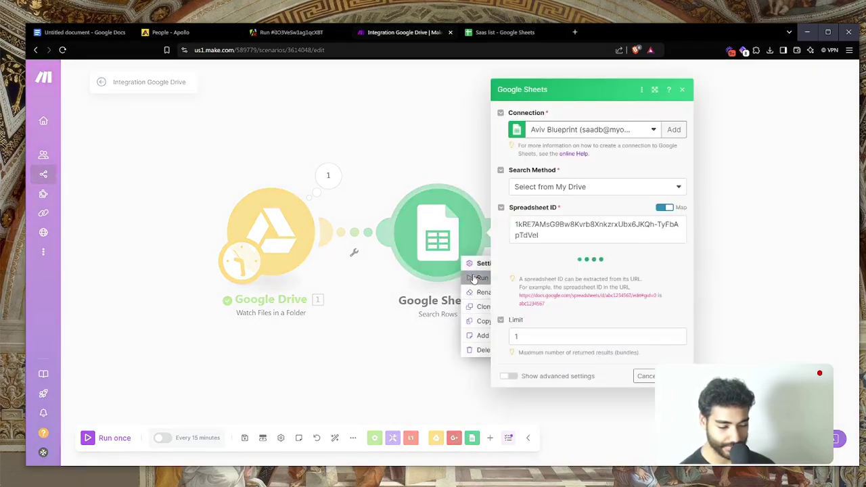
left_click(475, 279)
left_click_drag(561, 344, 364, 339)
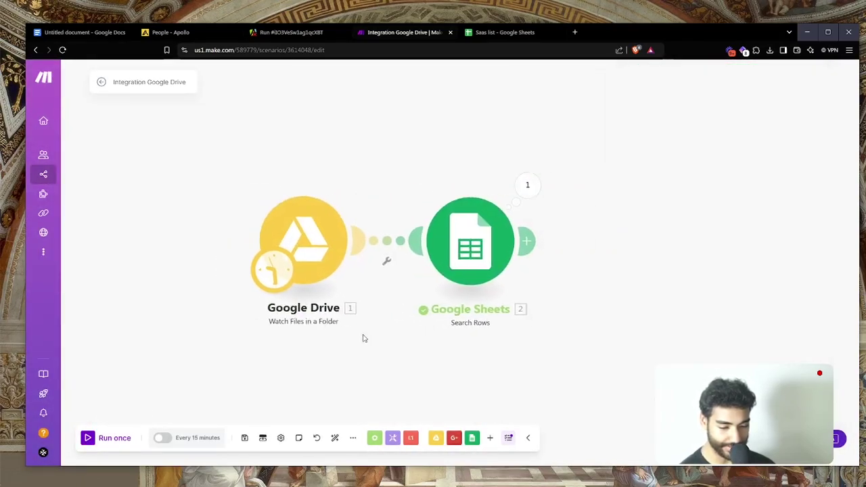
Add an HTTP 'Make a request' step after the Google Sheets module
left_click(401, 233)
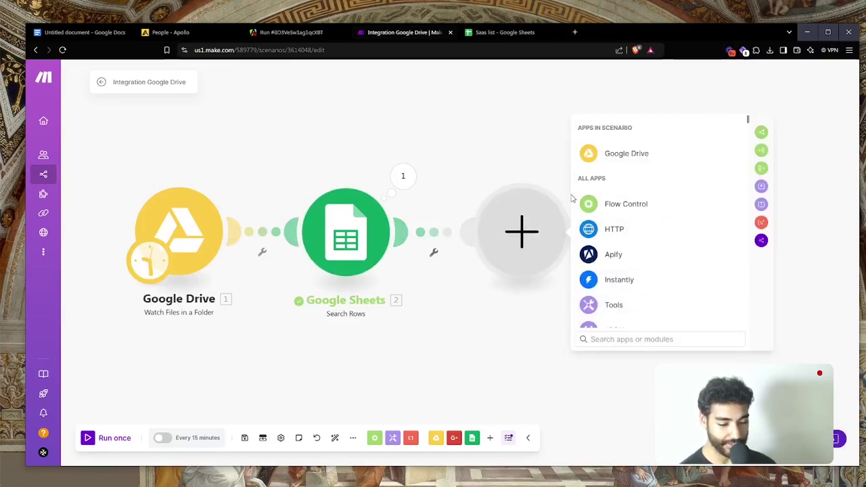
left_click(612, 228)
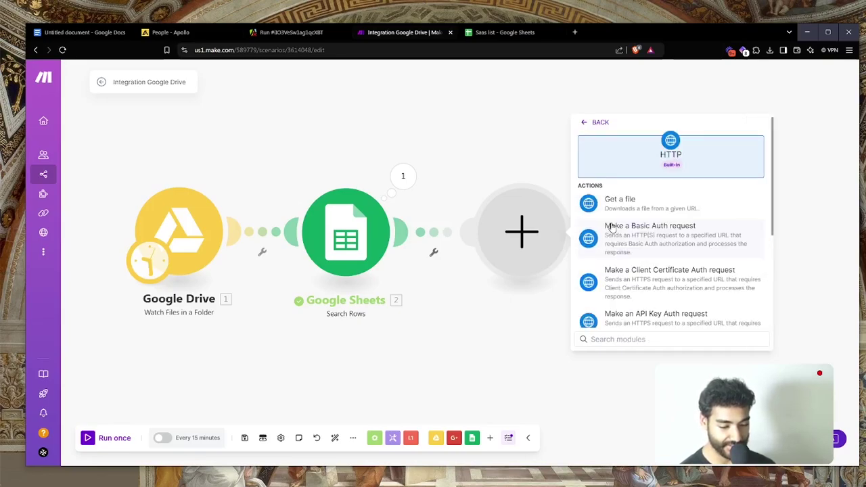
type("make")
left_click(650, 215)
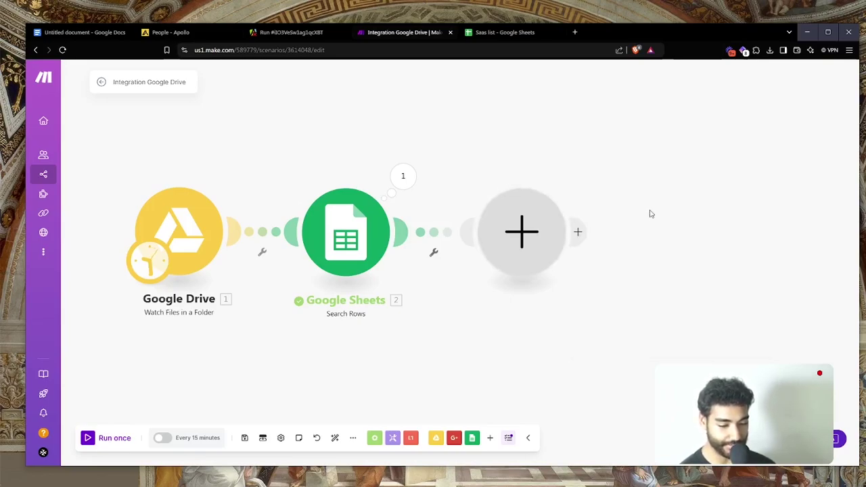
Set the request URL to mails.so's validate endpoint, with each lead's Email (C) as the email parameter
key("ctrl+t")
type("mails.so")
key("Return")
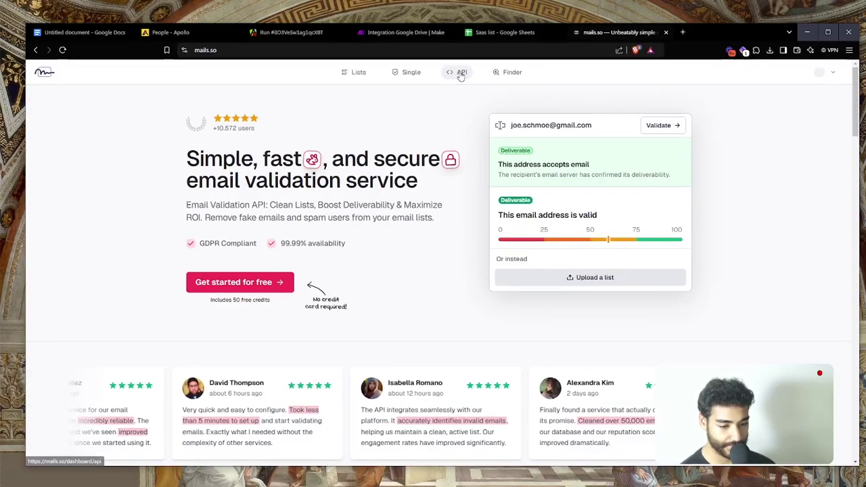
left_click(453, 94)
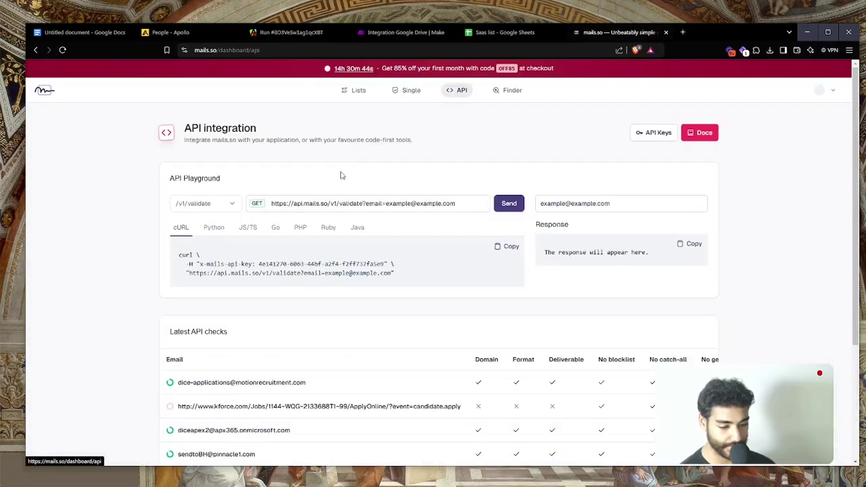
scroll(283, 252, "up", 5)
left_click_drag(95, 295, 443, 310)
key("ctrl+c")
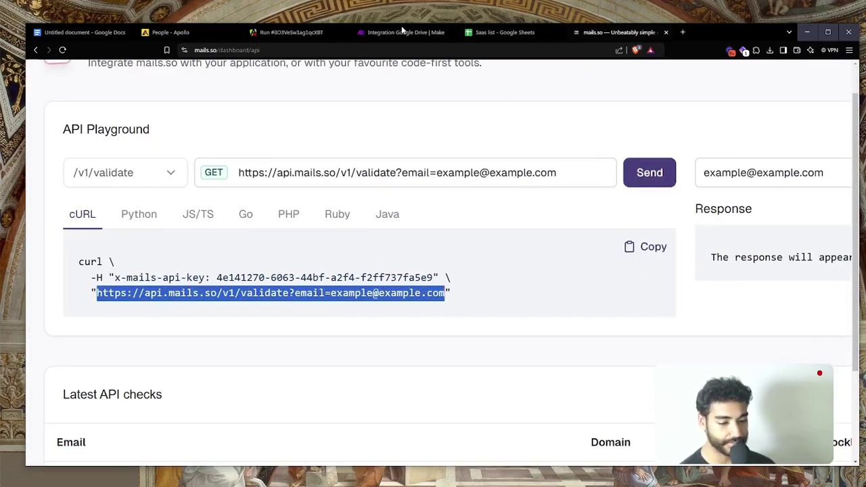
left_click(401, 34)
left_click(641, 149)
key("ctrl+v")
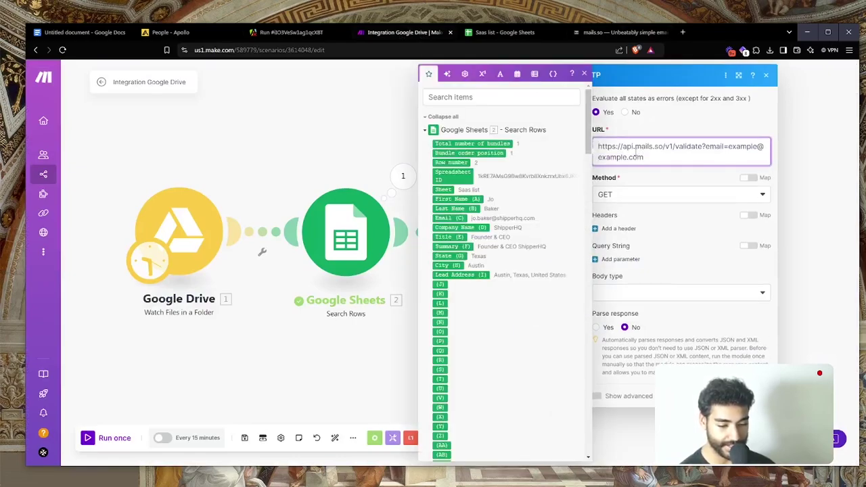
left_click_drag(809, 142, 846, 171)
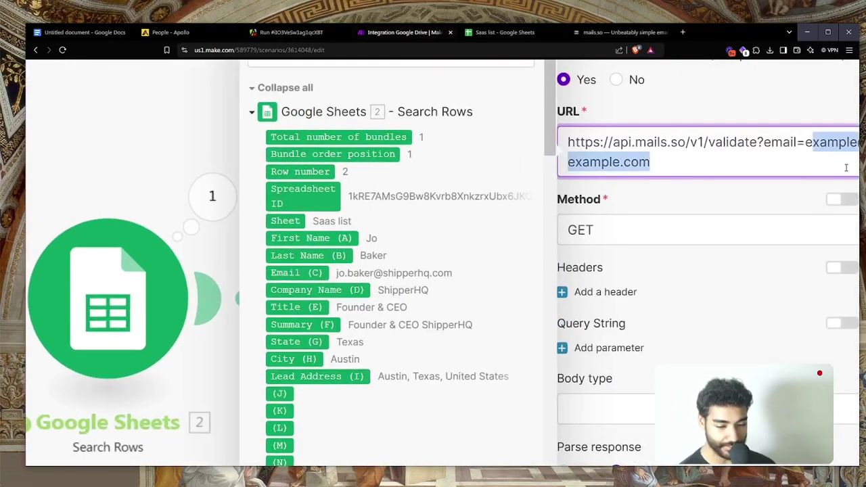
key("BackSpace")
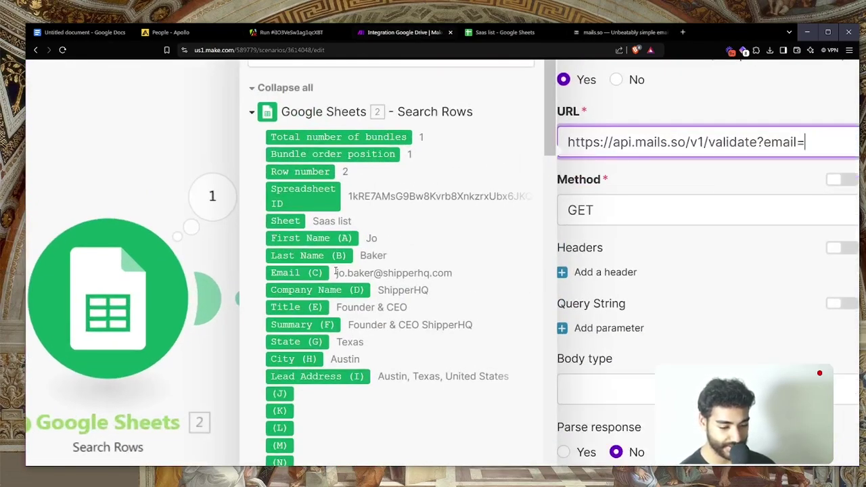
left_click(319, 273)
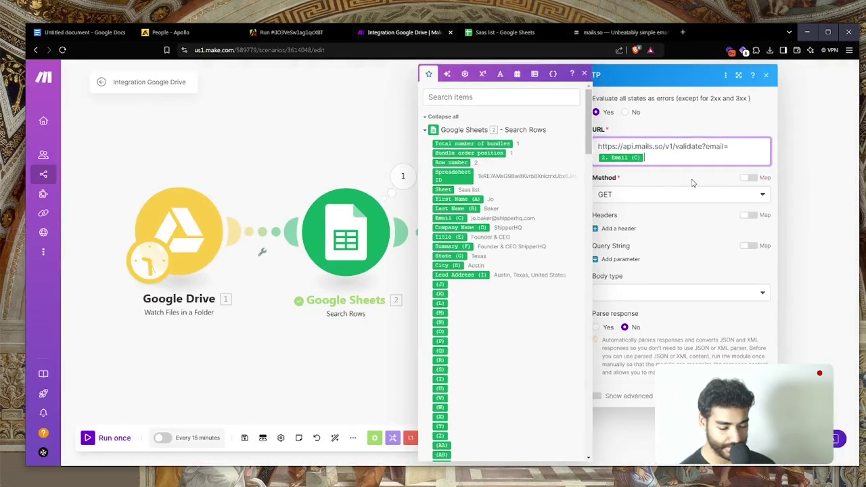
Enable response parsing and add a request header named x-mails-api-key
left_click(604, 330)
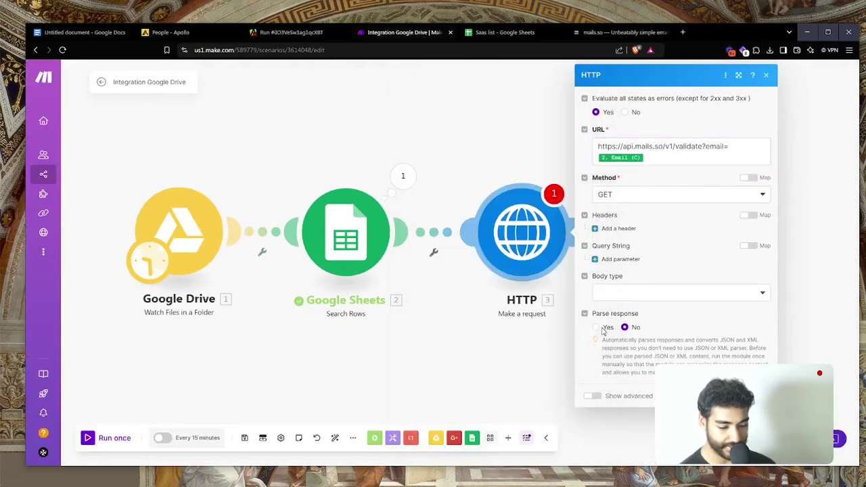
left_click(595, 328)
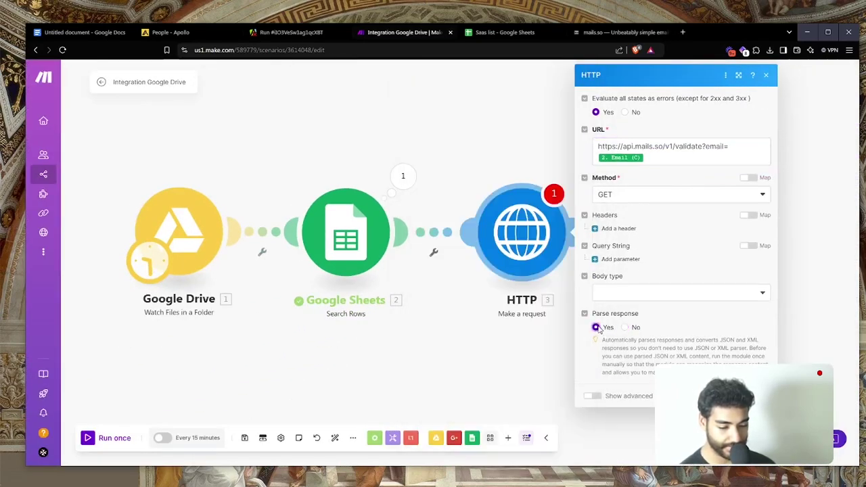
left_click(618, 228)
left_click(620, 32)
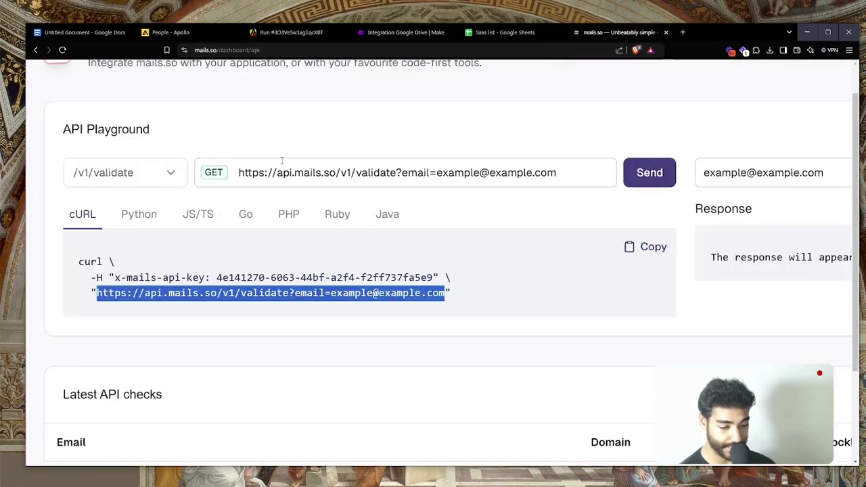
left_click_drag(115, 277, 207, 278)
key("ctrl+c")
left_click(406, 31)
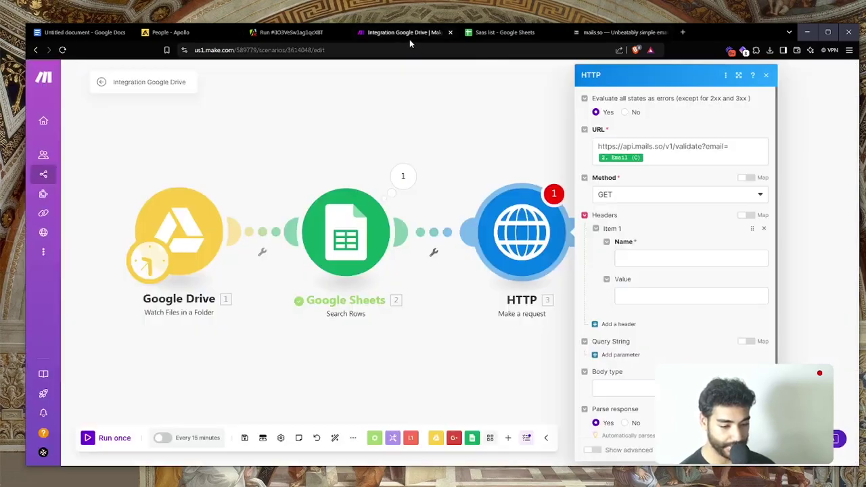
left_click(640, 257)
key("ctrl+v")
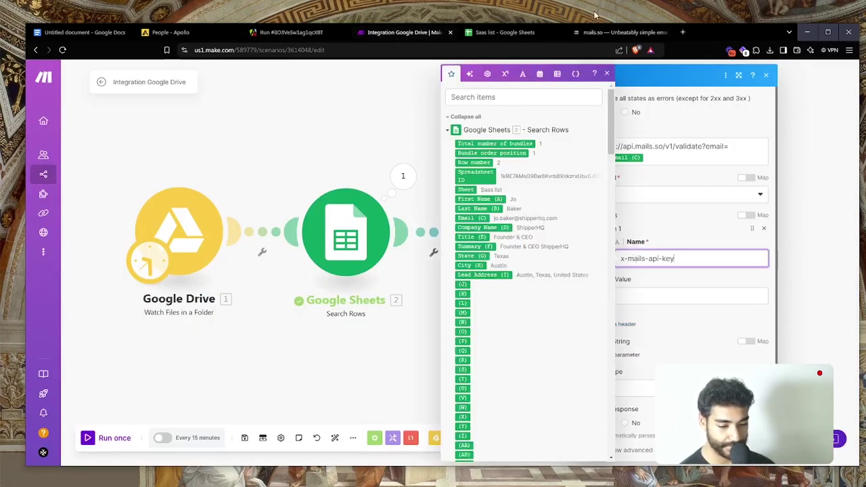
Fill in the mails.so API key as the header value and close the module settings
left_click(609, 32)
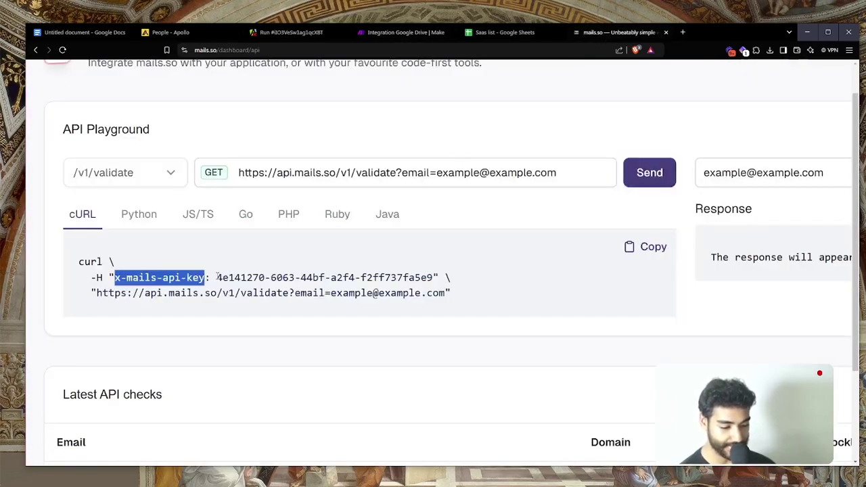
left_click_drag(217, 277, 430, 278)
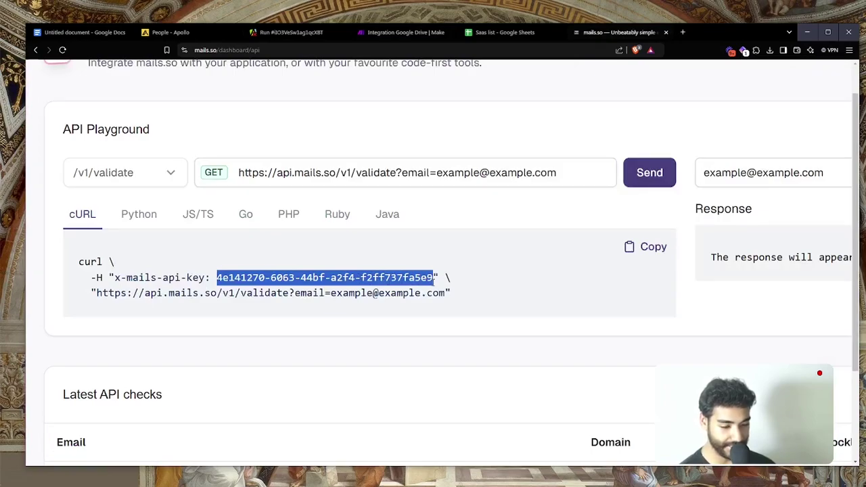
left_click(406, 32)
left_click(622, 296)
key("ctrl+v")
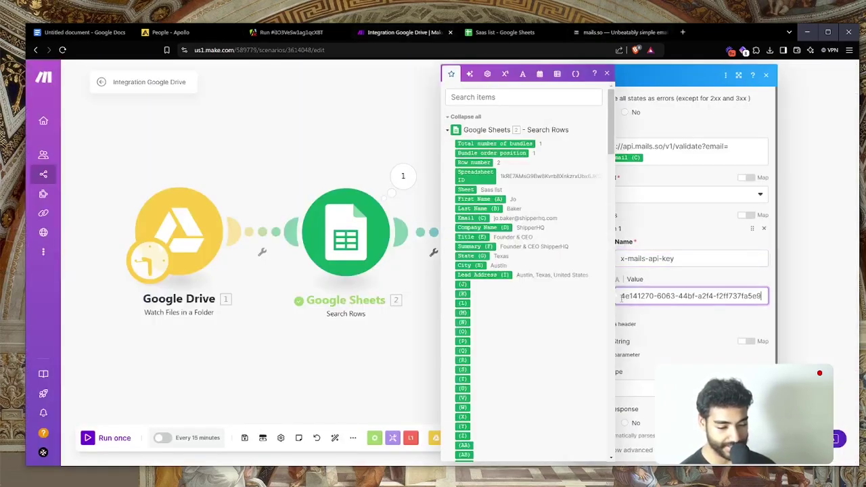
left_click(754, 450)
Rename the HTTP module to 'Validate Email', then begin renaming the Google Drive module
left_click_drag(604, 315, 553, 310)
right_click(462, 232)
left_click(489, 281)
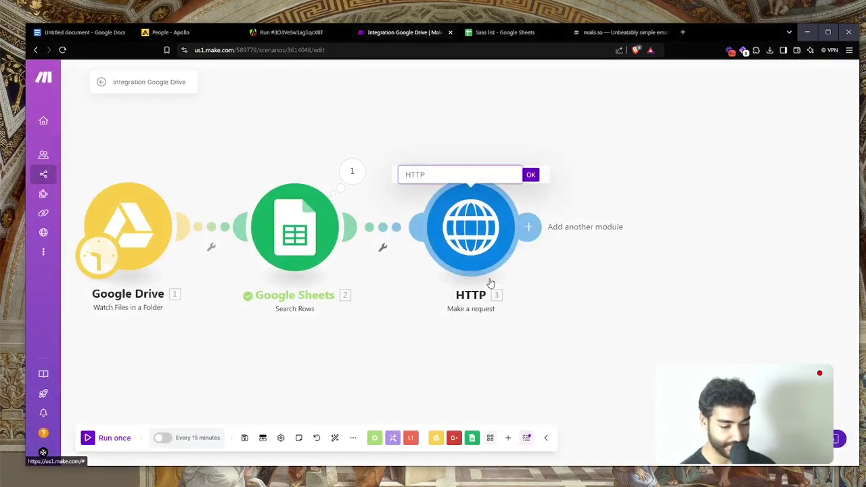
type("Validate E")
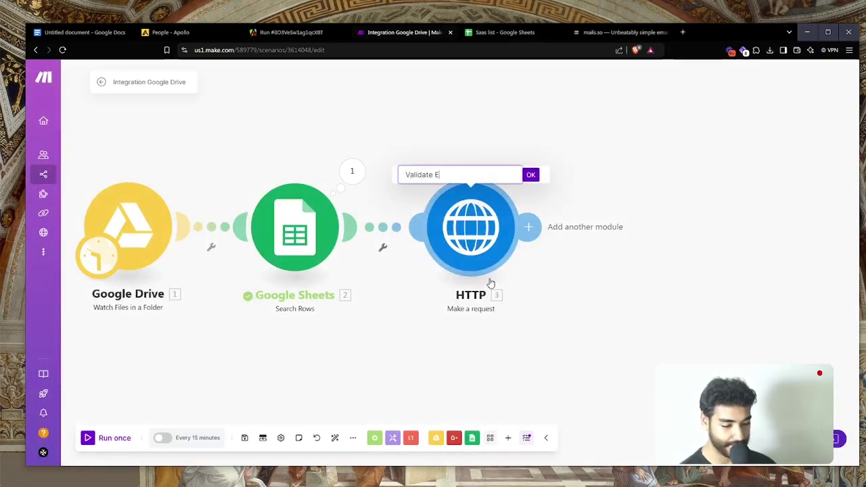
type("mail")
key("Return")
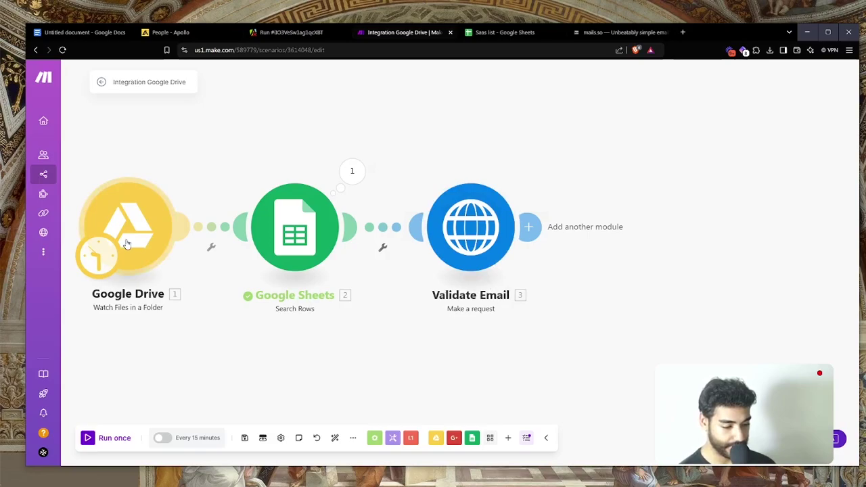
right_click(129, 244)
left_click(156, 306)
Name the first two modules 'Watch Leads' and 'Get Leads'
type("Wat")
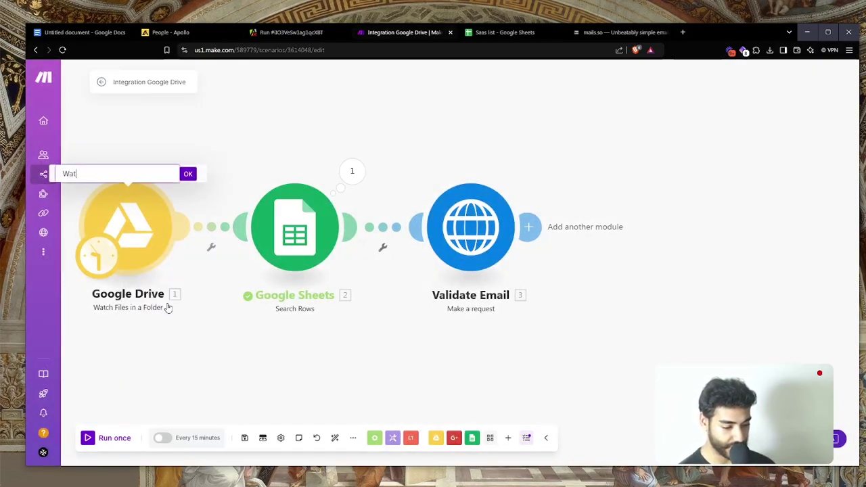
type("ch Leads")
key("Return")
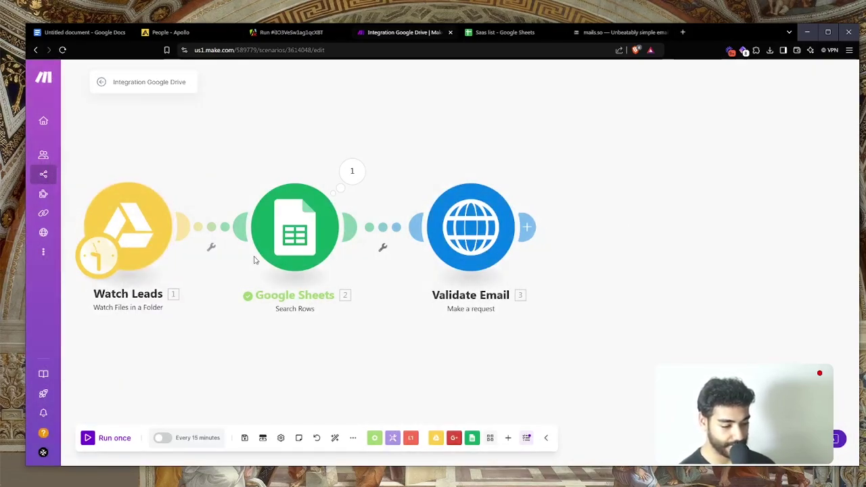
right_click(313, 234)
left_click(345, 282)
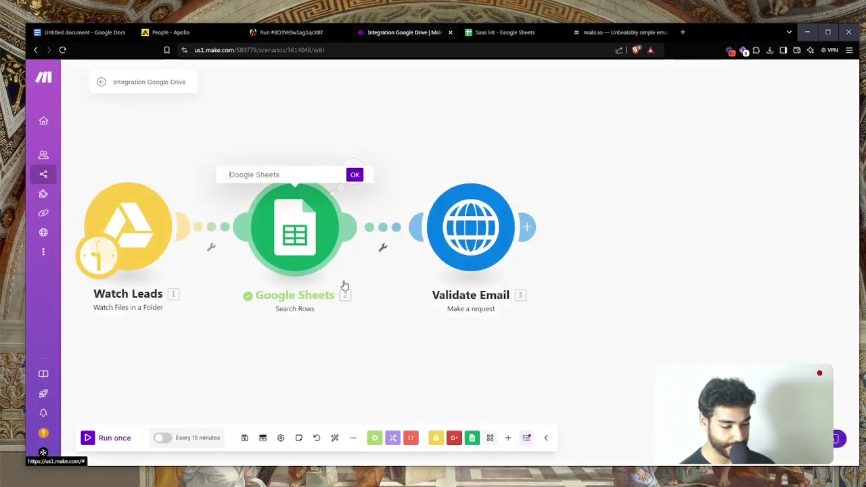
type("Get Le")
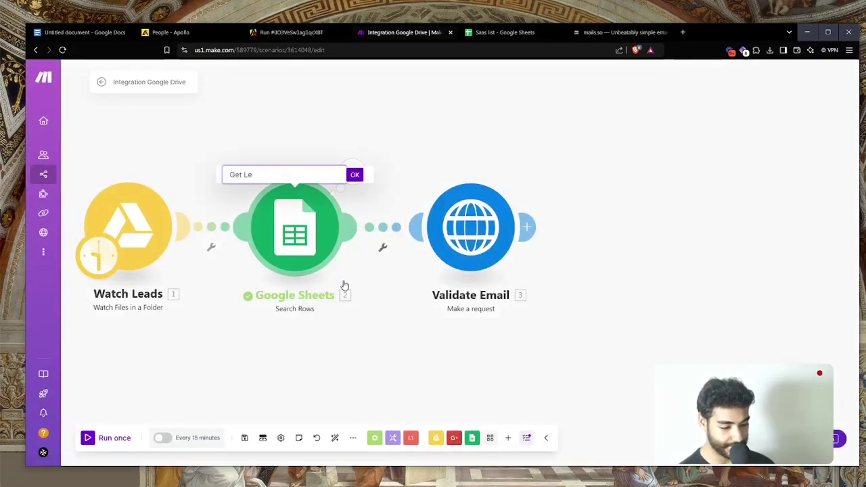
type("ads")
key("Return")
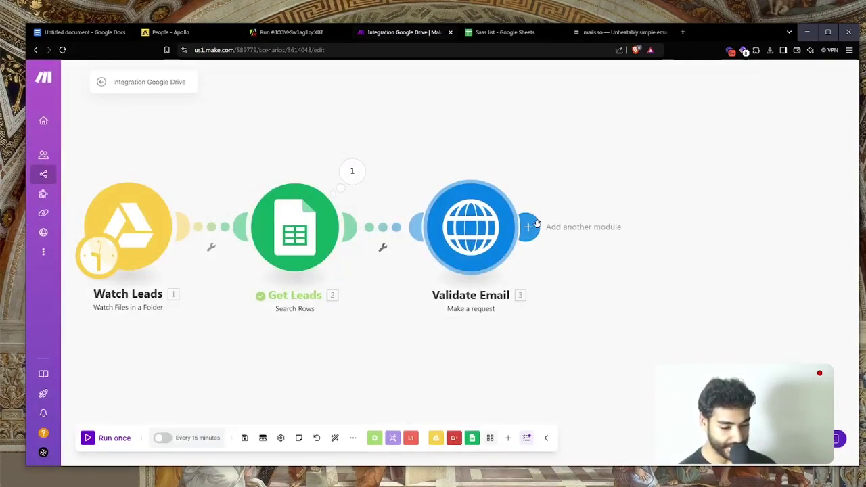
Add a Parse JSON module after Validate Email, mapping its response Data as the JSON string
left_click(527, 228)
type("json")
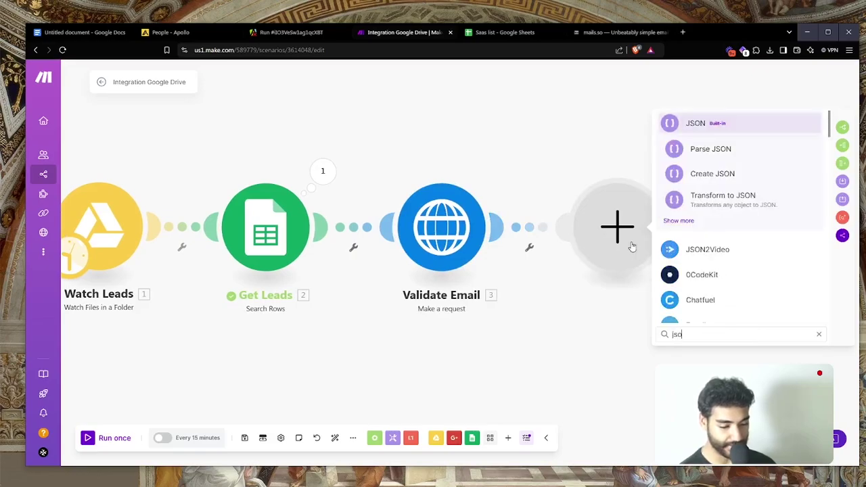
key("Return")
type("parse")
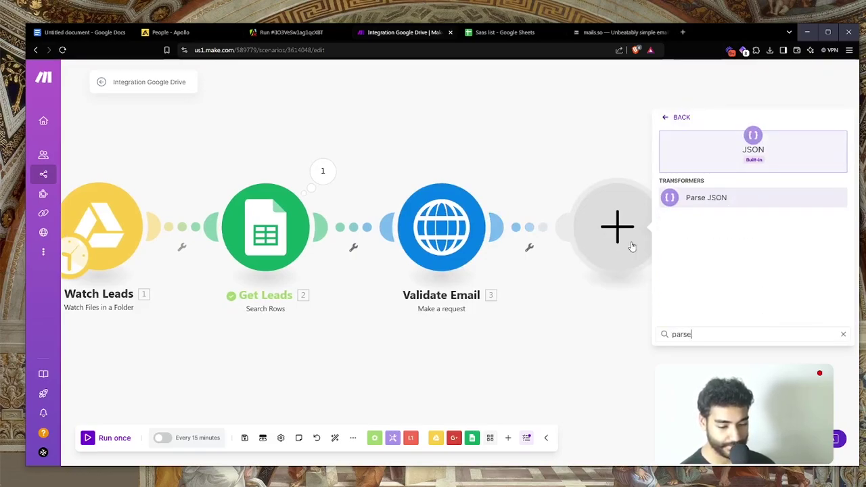
key("Return")
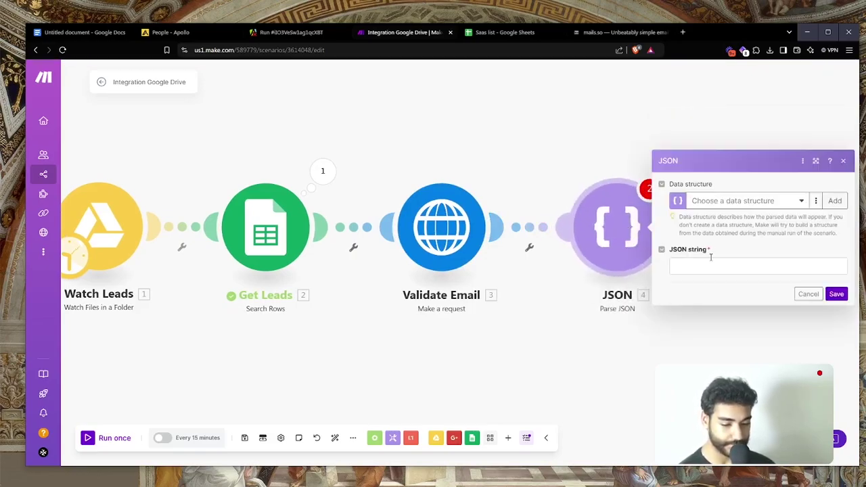
left_click(711, 259)
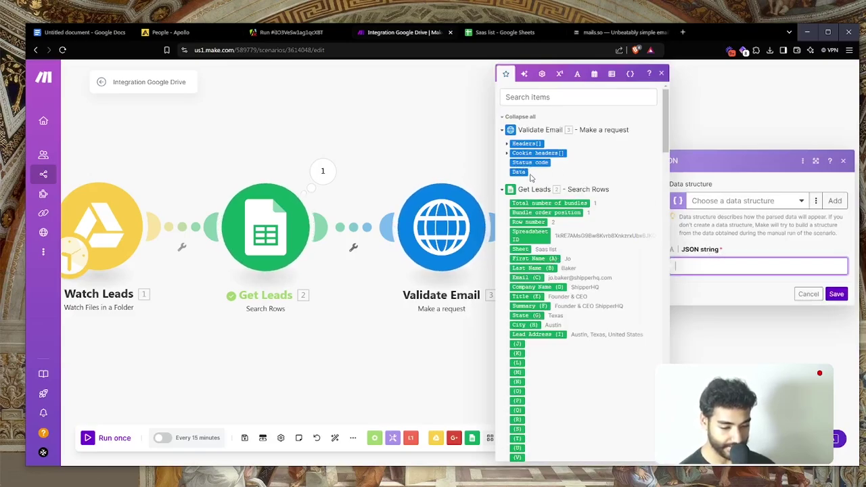
left_click(527, 173)
left_click(835, 293)
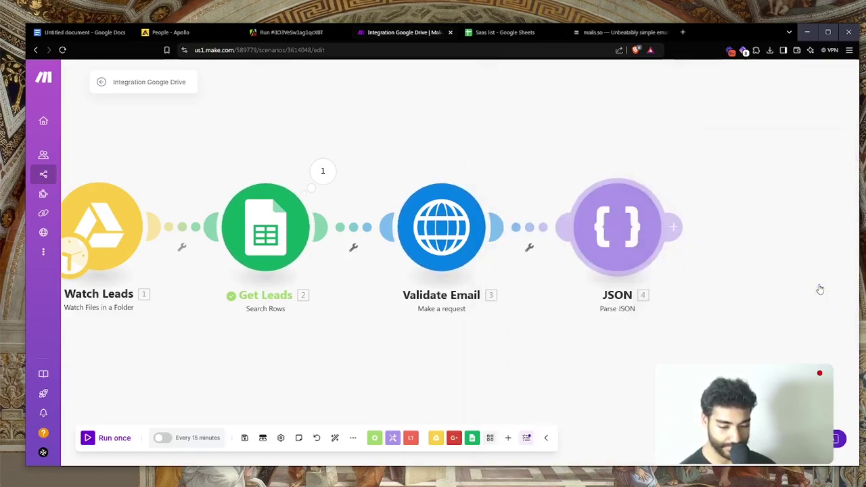
Rename the JSON module to 'Structure Data' and save its settings
left_click(584, 244)
right_click(635, 251)
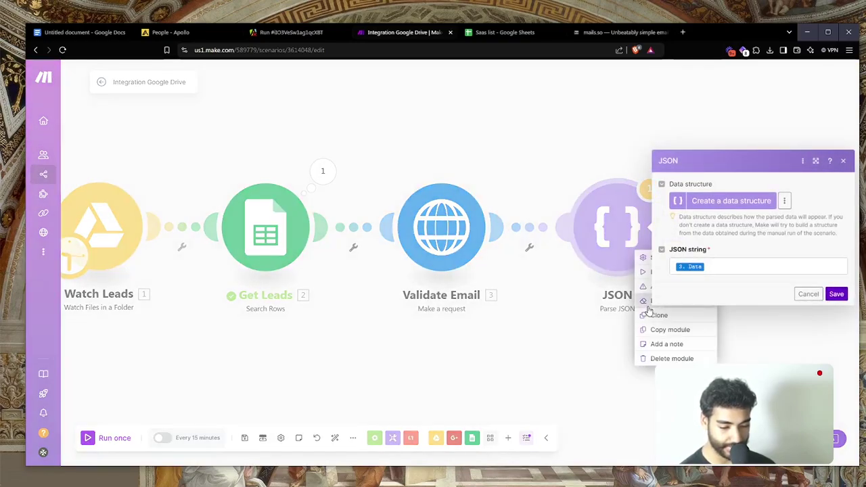
left_click(648, 300)
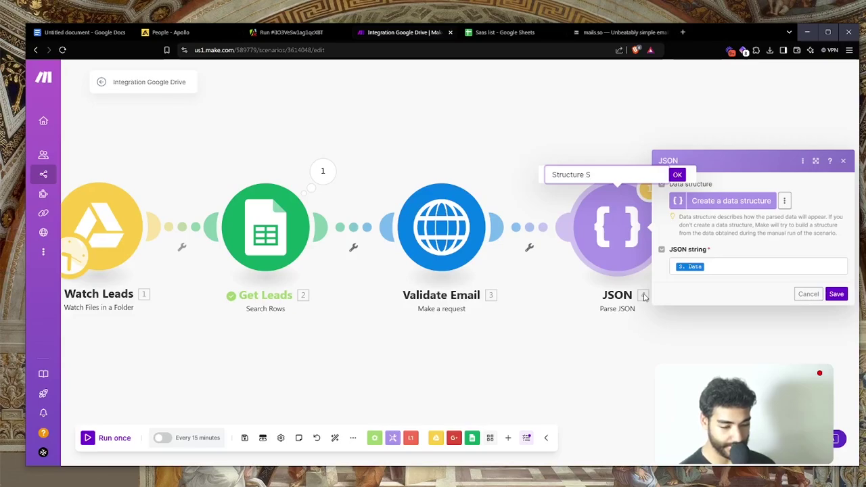
type("Structure Data")
key("Return")
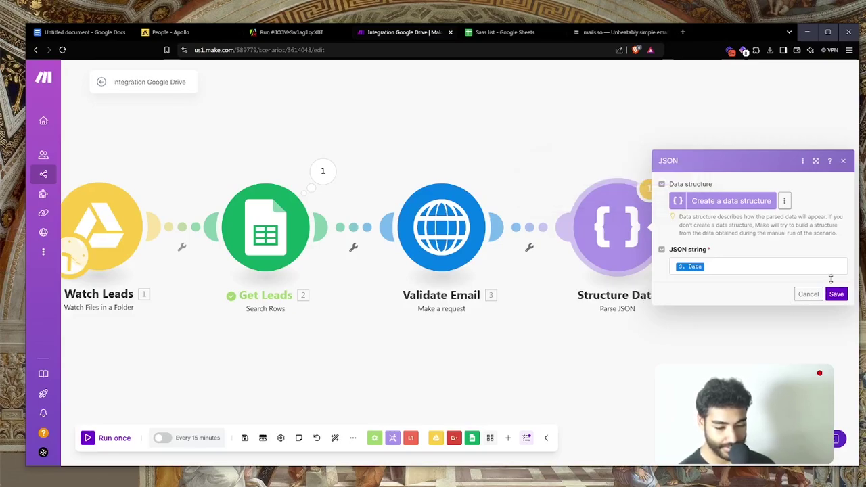
left_click(837, 293)
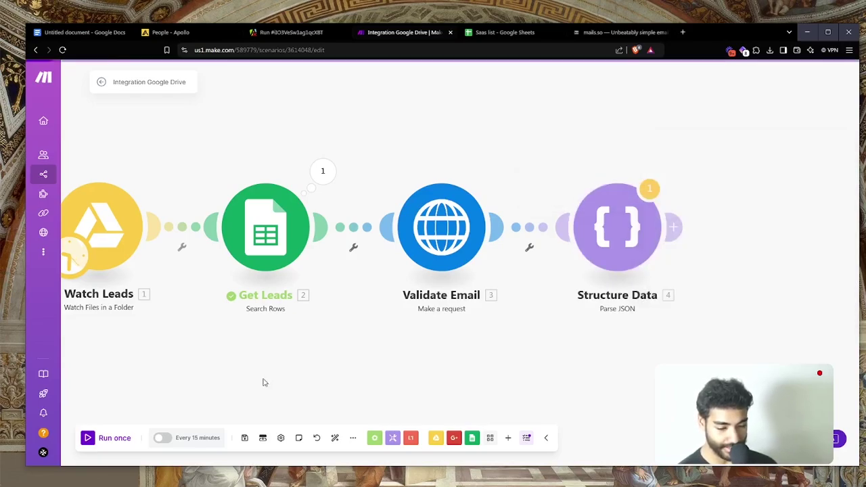
Unlink Watch Leads so Get Leads becomes the trigger, then run the scenario once
left_click(178, 245)
left_click(195, 253)
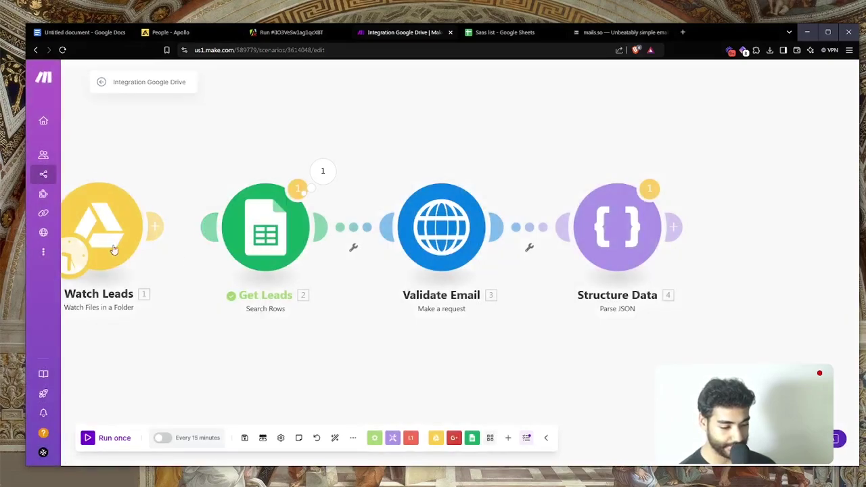
left_click_drag(114, 251, 233, 256)
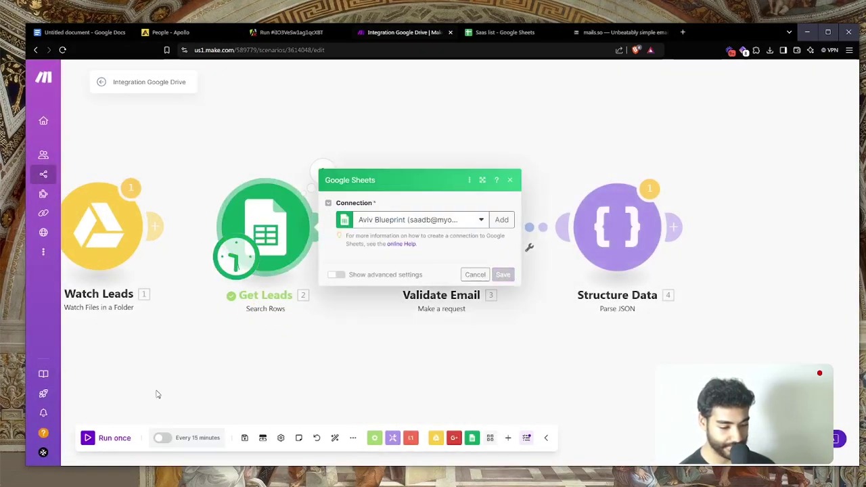
left_click(111, 440)
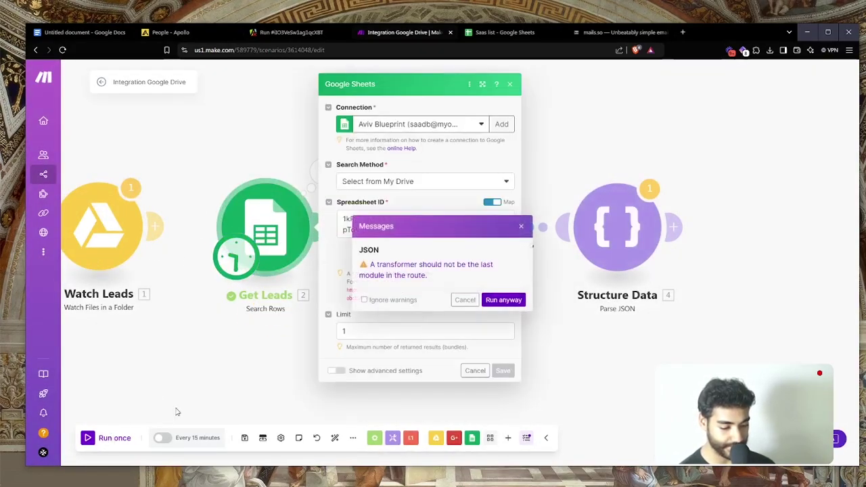
left_click(504, 300)
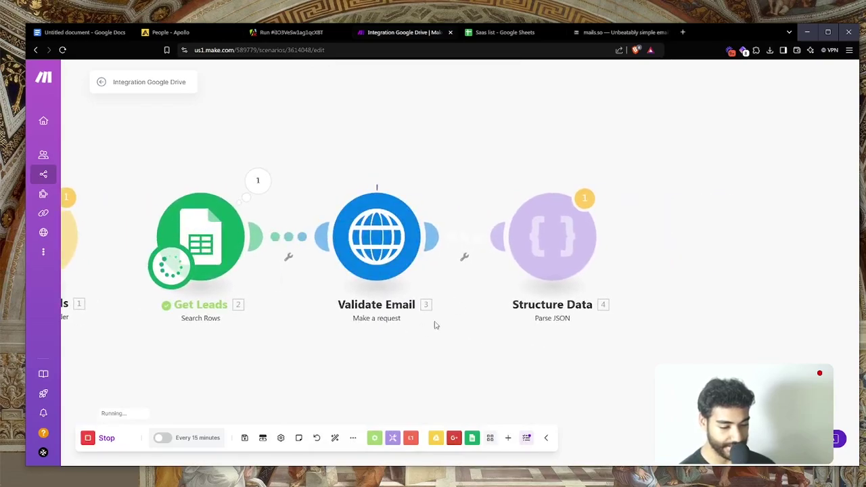
Remap Structure Data's JSON string to the nested data object in Validate Email's response
left_click(476, 247)
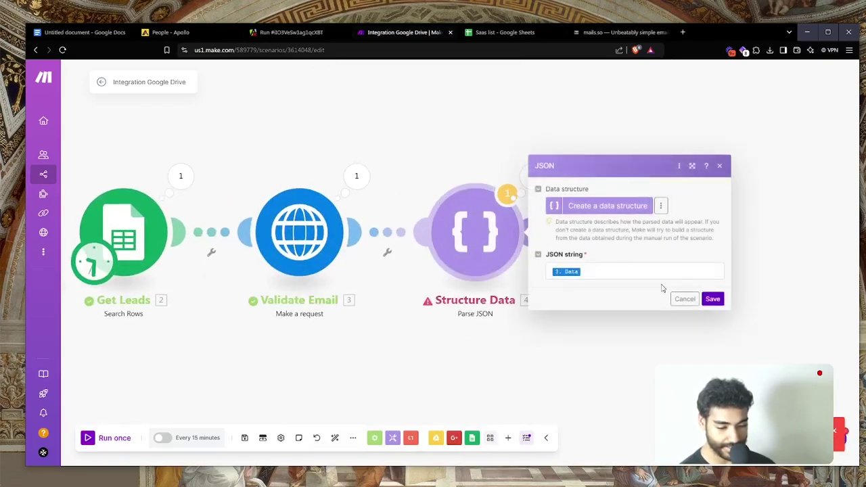
left_click(361, 182)
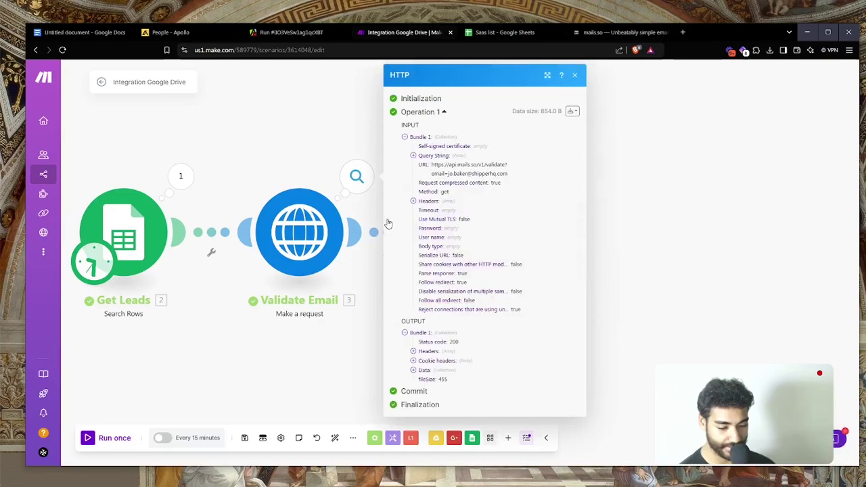
left_click(331, 325)
left_click(476, 233)
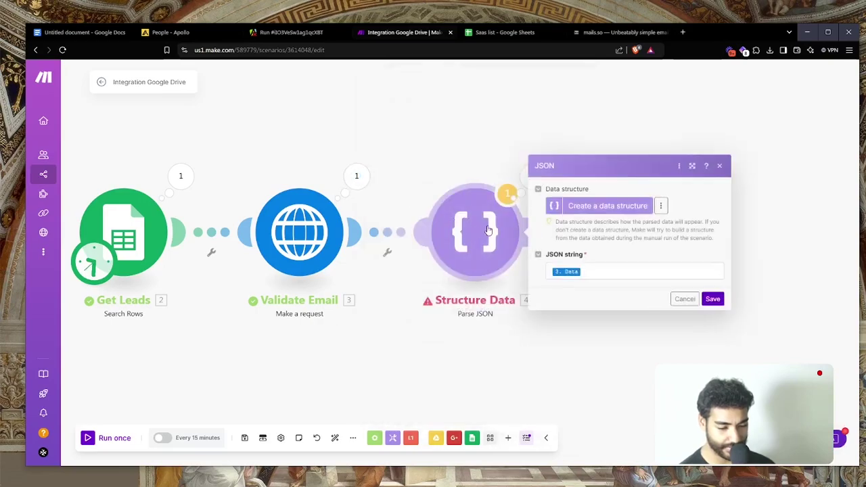
left_click(597, 268)
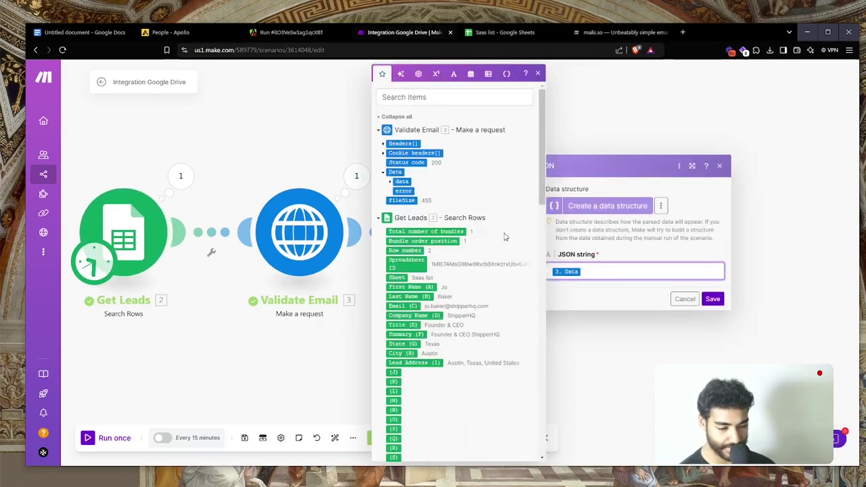
key("BackSpace")
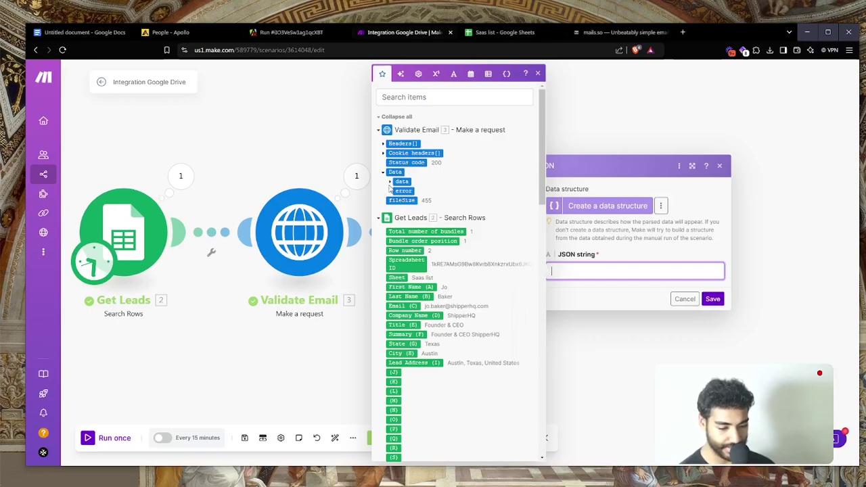
left_click(390, 182)
left_click(403, 181)
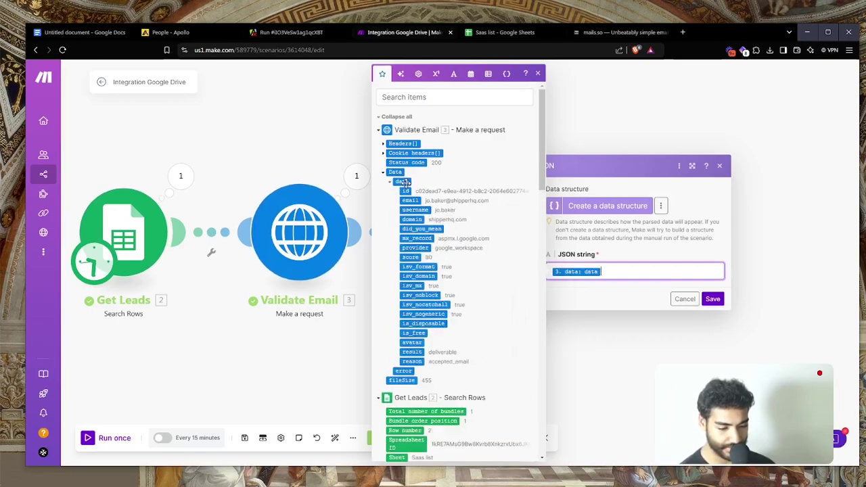
left_click(712, 298)
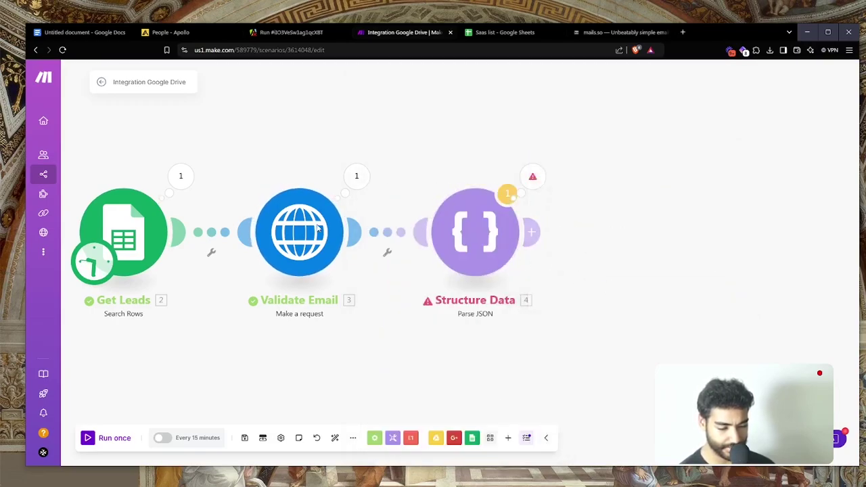
Save the Validate Email settings and run the scenario once, despite the warning
left_click(299, 235)
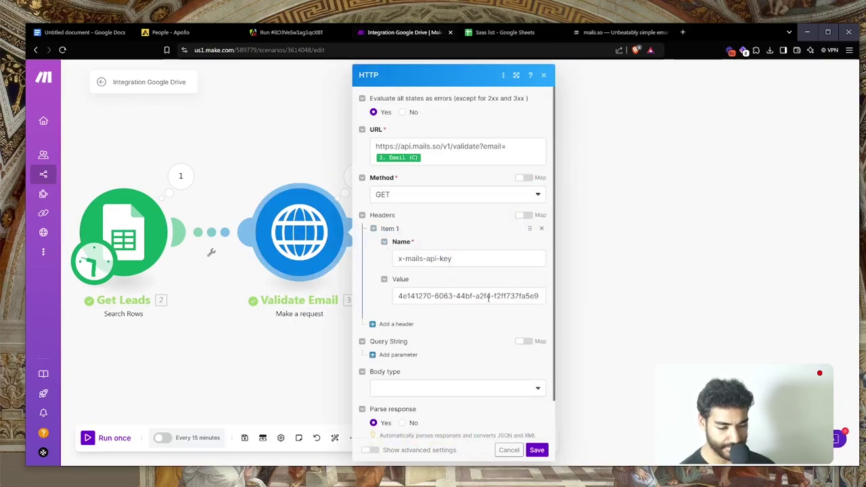
left_click(536, 450)
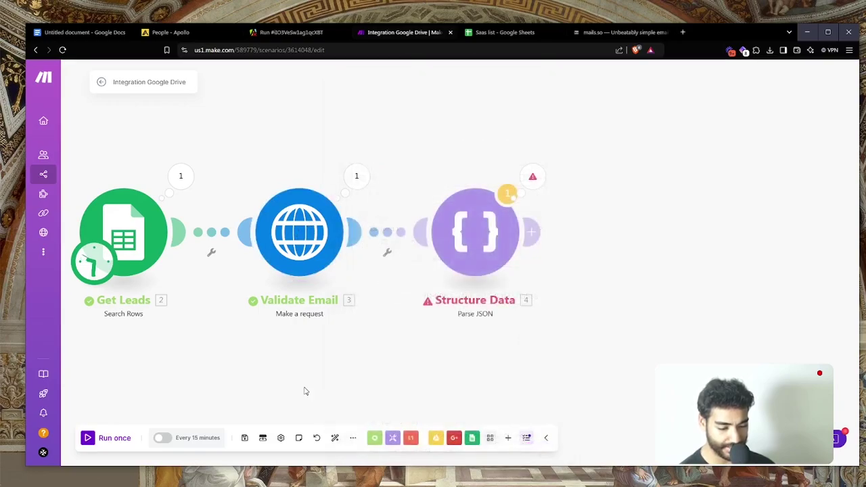
left_click(113, 440)
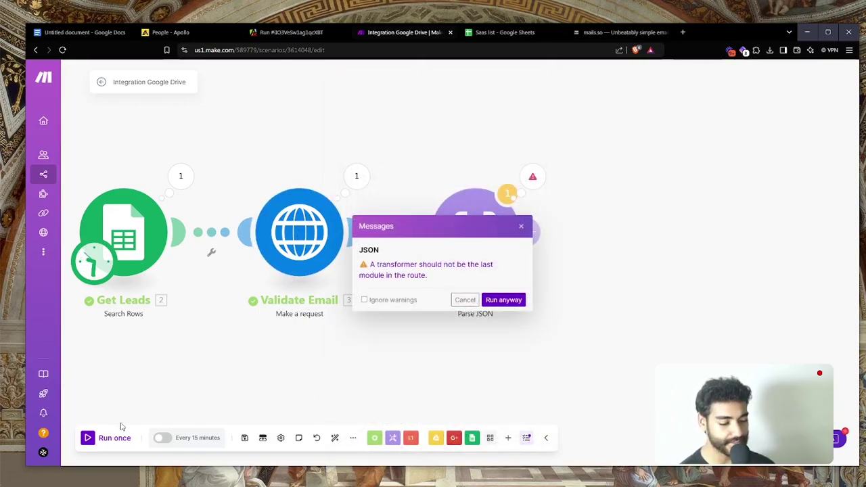
left_click(504, 300)
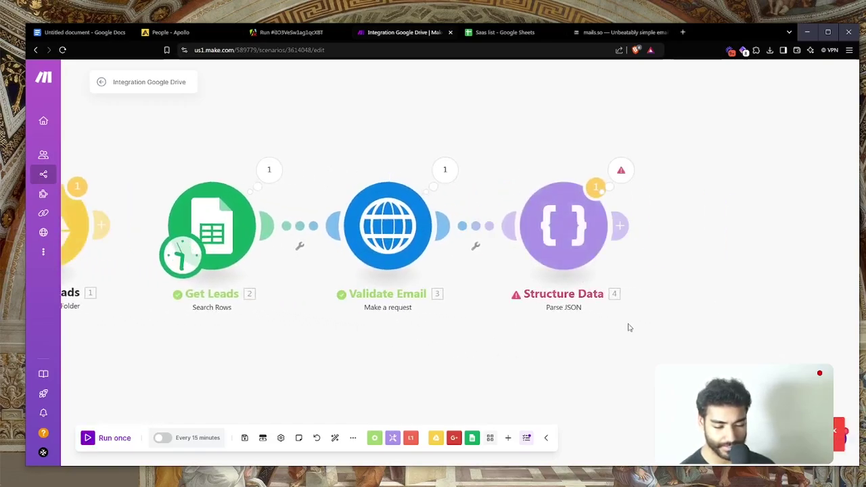
Clear Structure Data's JSON string mapping, then discard the settings without saving
left_click(543, 232)
left_click(707, 260)
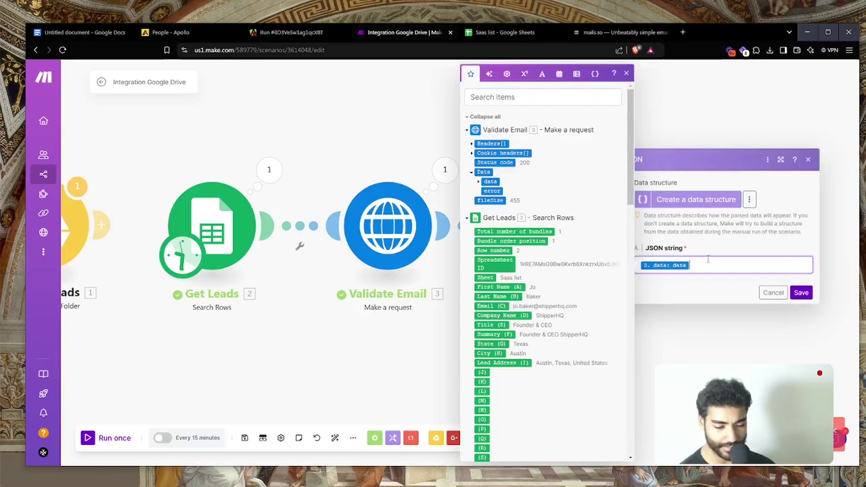
left_click(422, 325)
left_click(572, 251)
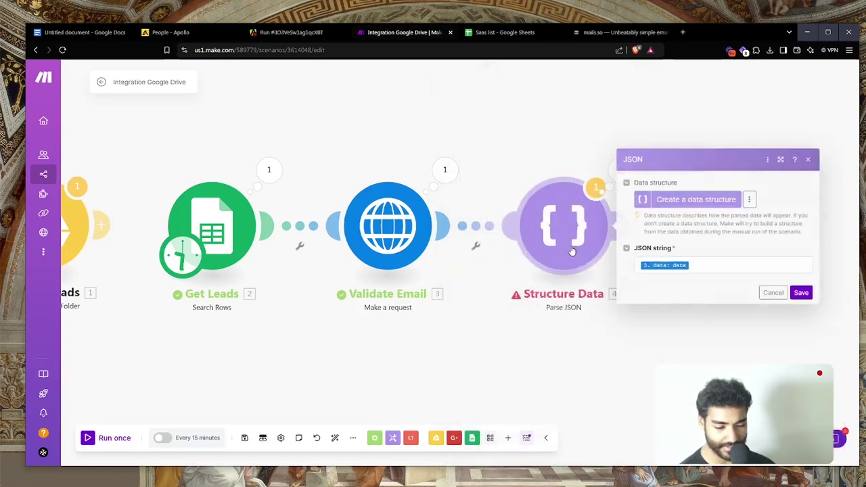
left_click(705, 267)
key("BackSpace")
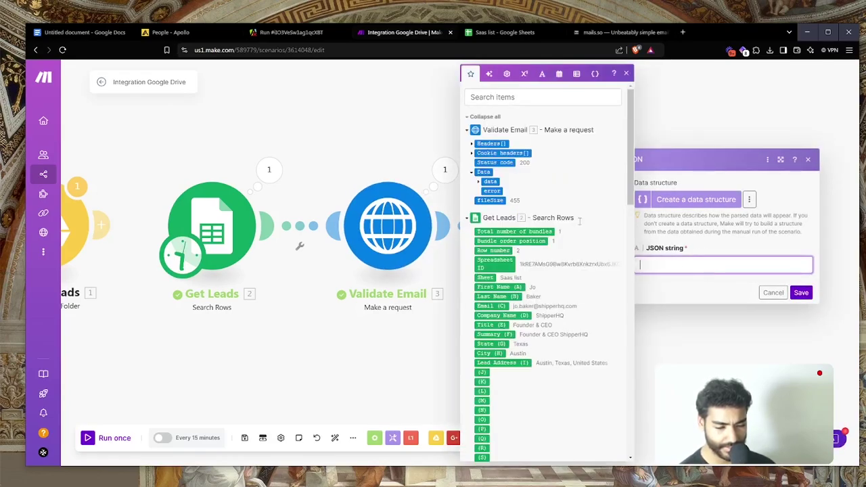
left_click(478, 183)
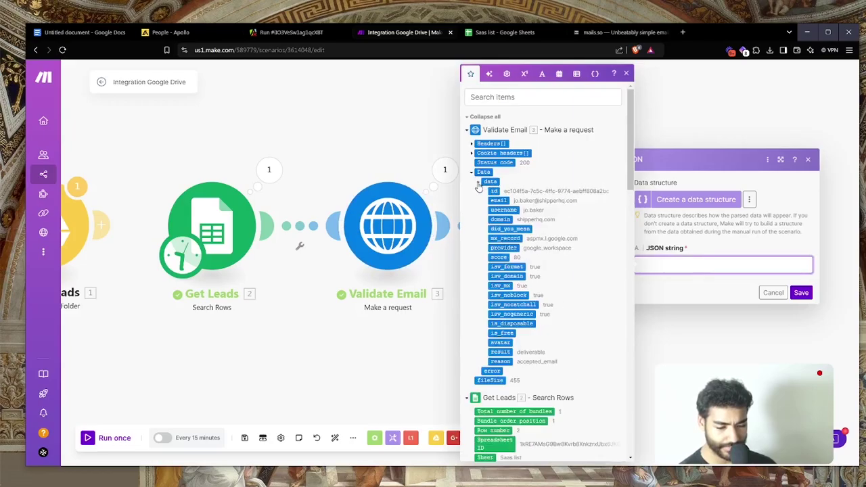
scroll(486, 187, "up", 5)
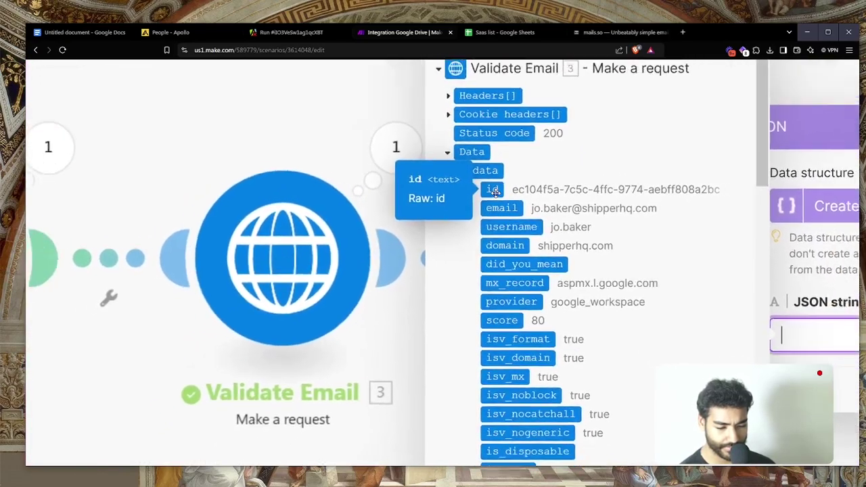
scroll(534, 285, "down", 3)
scroll(535, 285, "down", 5)
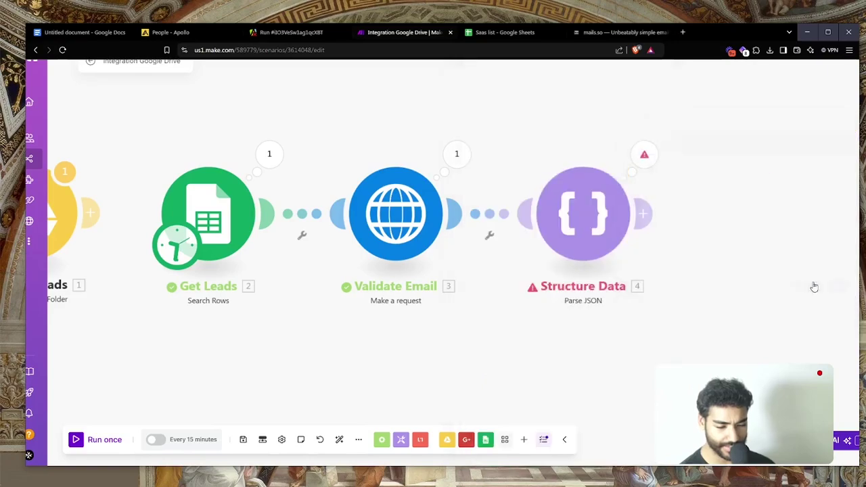
left_click(807, 285)
Delete the Structure Data module from the scenario
right_click(534, 219)
left_click(541, 224)
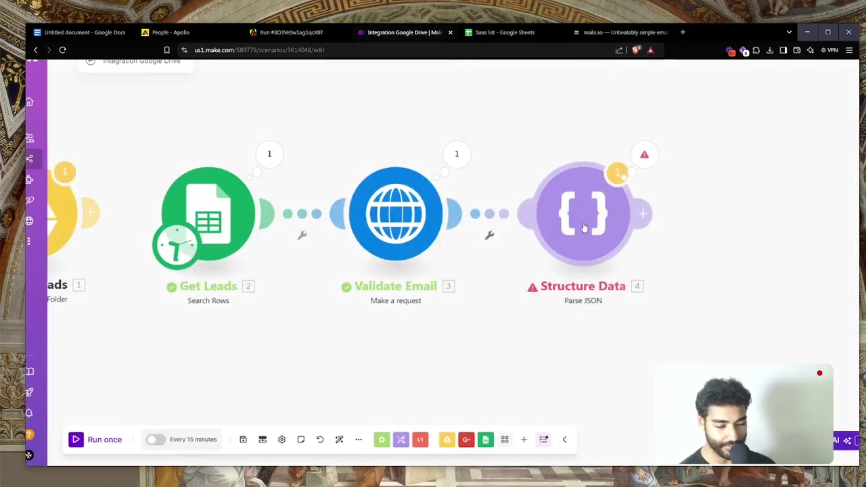
right_click(586, 225)
left_click(603, 341)
Inspect Validate Email's operation results, expanding the Data collection
left_click(417, 232)
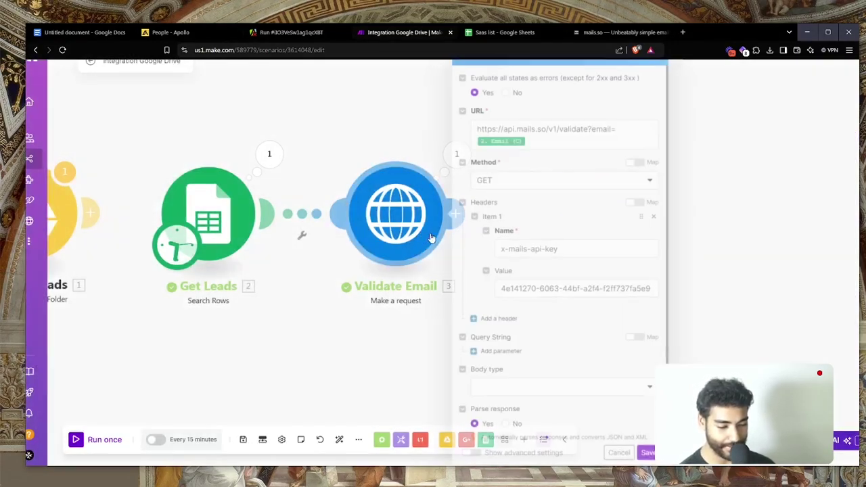
left_click(422, 129)
left_click(457, 153)
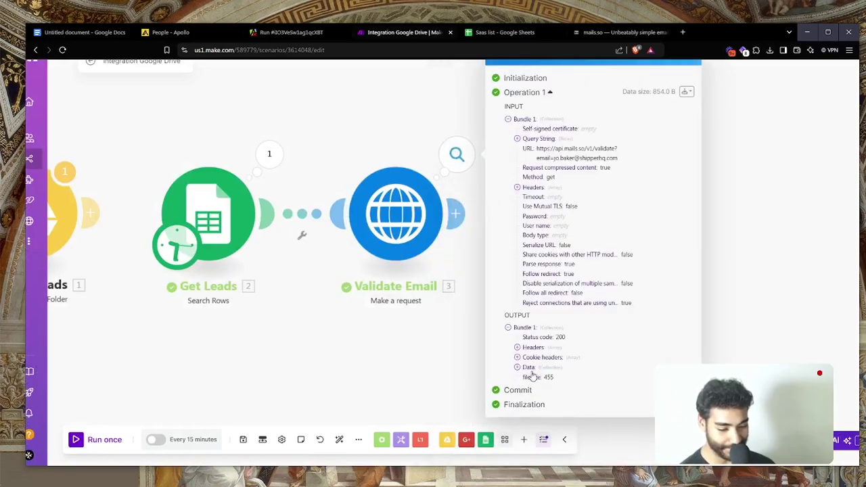
left_click(528, 367)
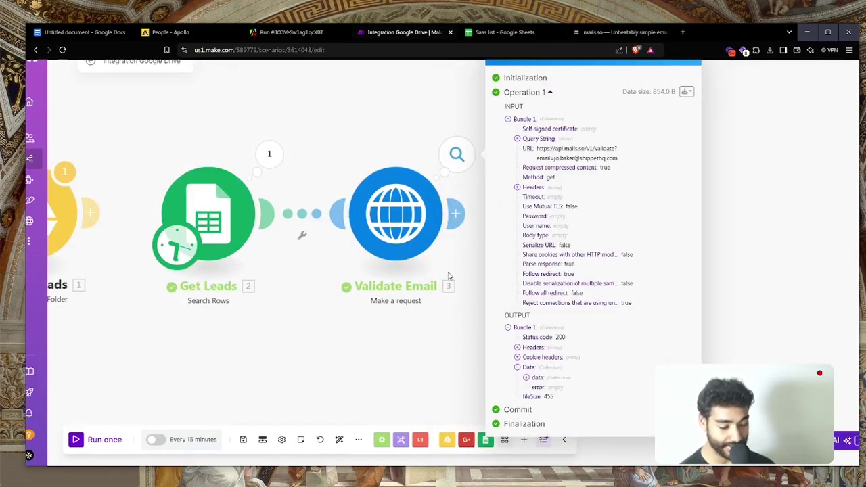
left_click(412, 343)
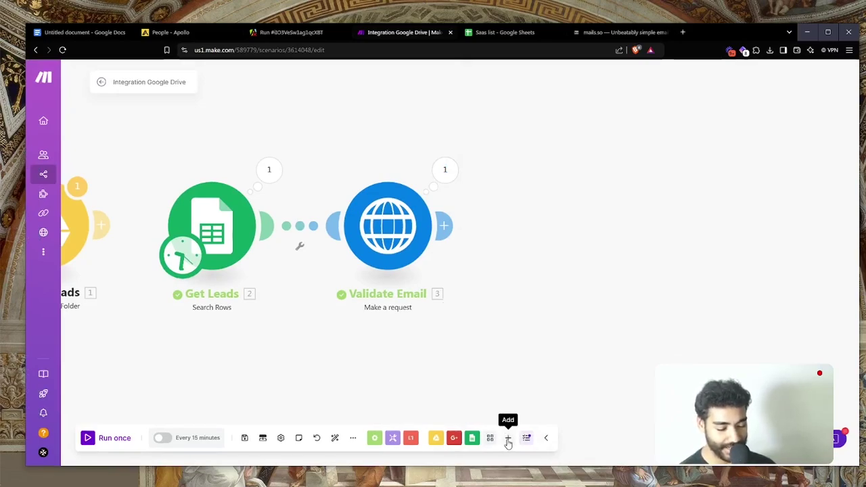
Add an OpenAI 'Create a Completion' module after Validate Email, checking Get Leads' output bundle first
left_click(505, 439)
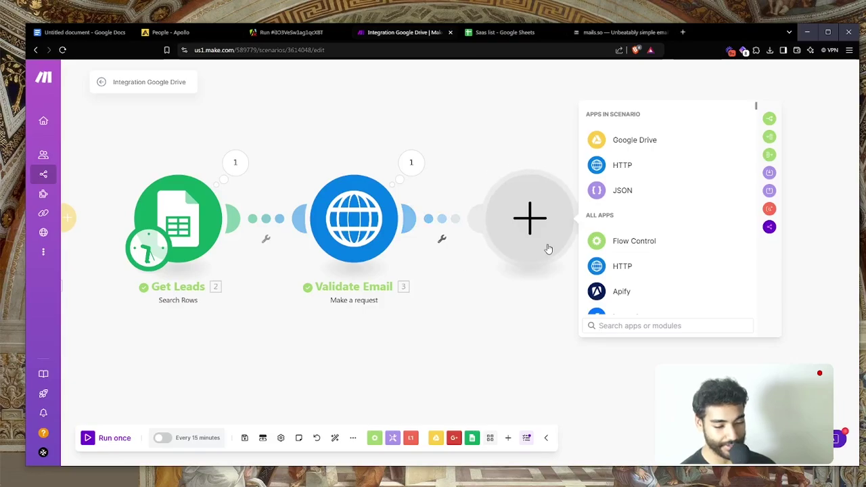
left_click(235, 163)
scroll(328, 261, "up", 3)
scroll(327, 260, "up", 1)
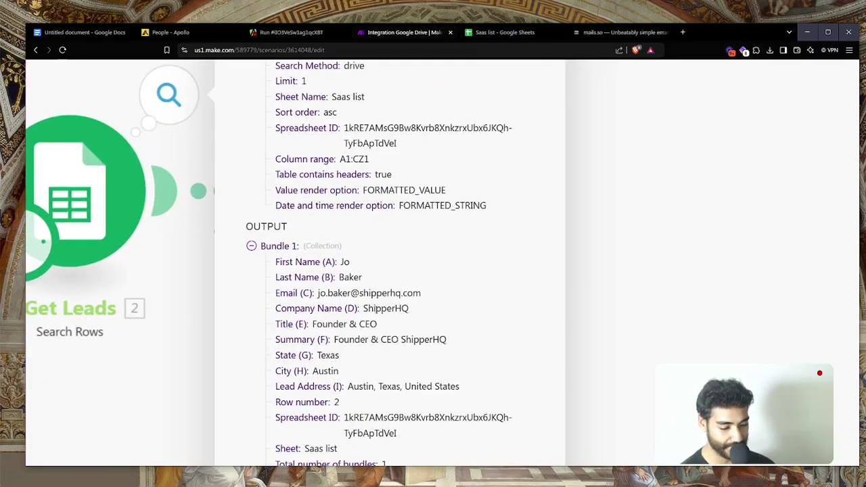
scroll(436, 323, "down", 4)
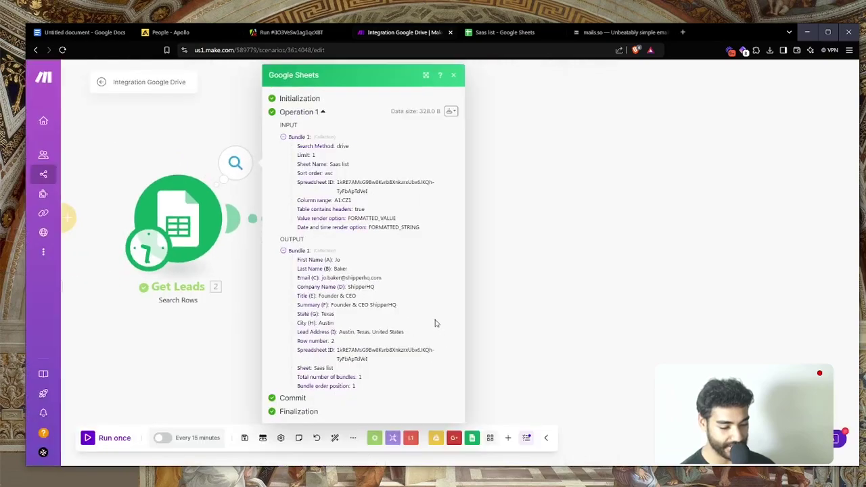
left_click(535, 287)
left_click(410, 218)
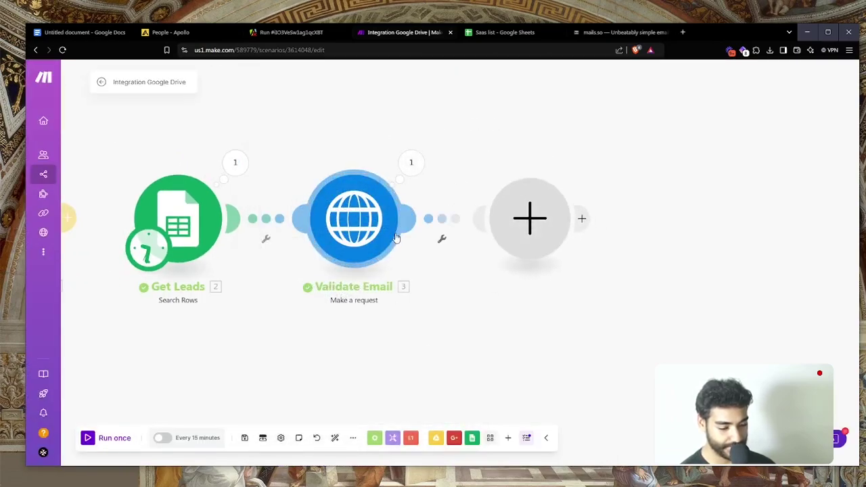
type("crea")
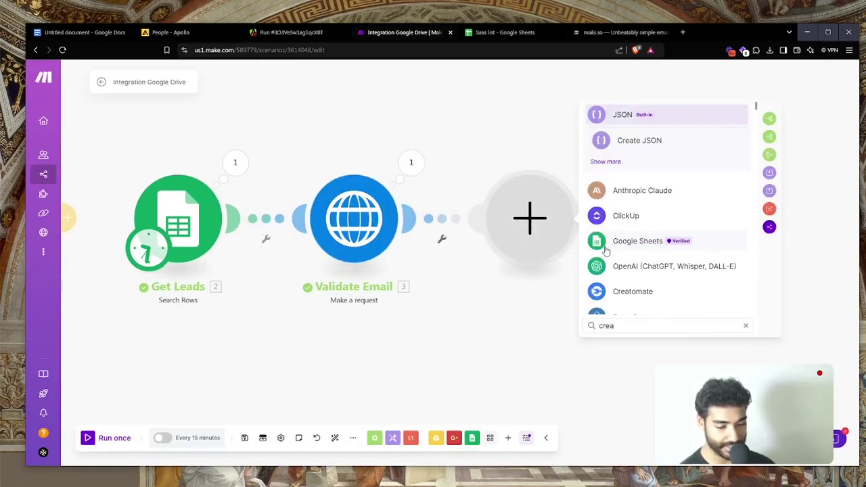
left_click(613, 265)
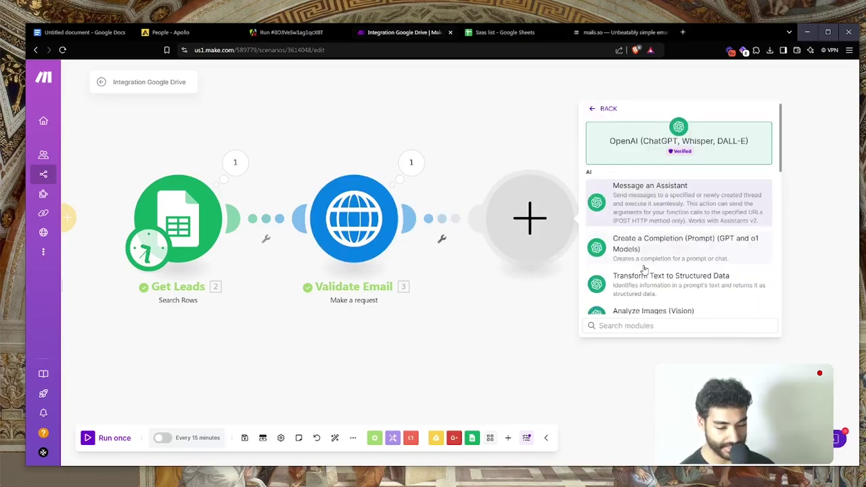
left_click(657, 249)
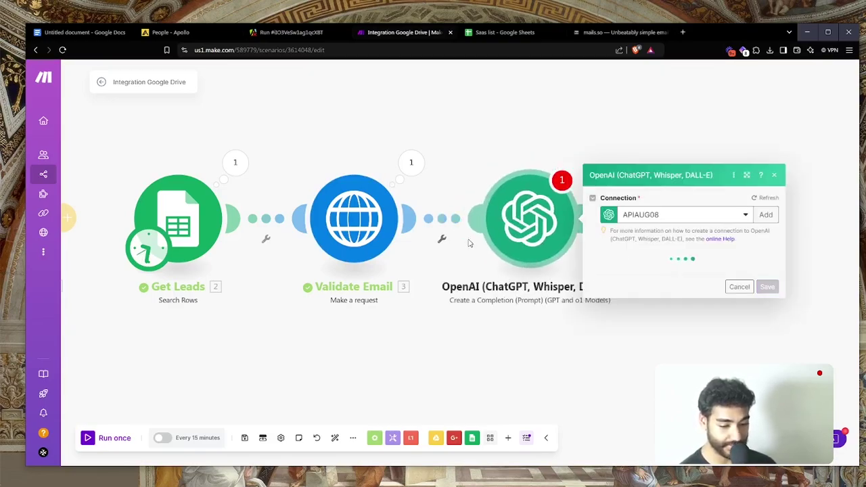
Open the 7-Figure Prompts doc in a new tab and select the Company Name Formatter prompt
key("ctrl+t")
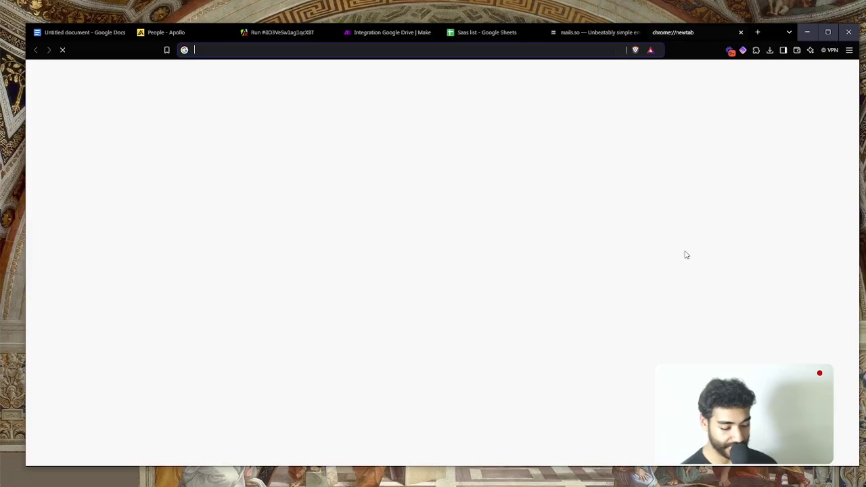
type("7-")
key("Return")
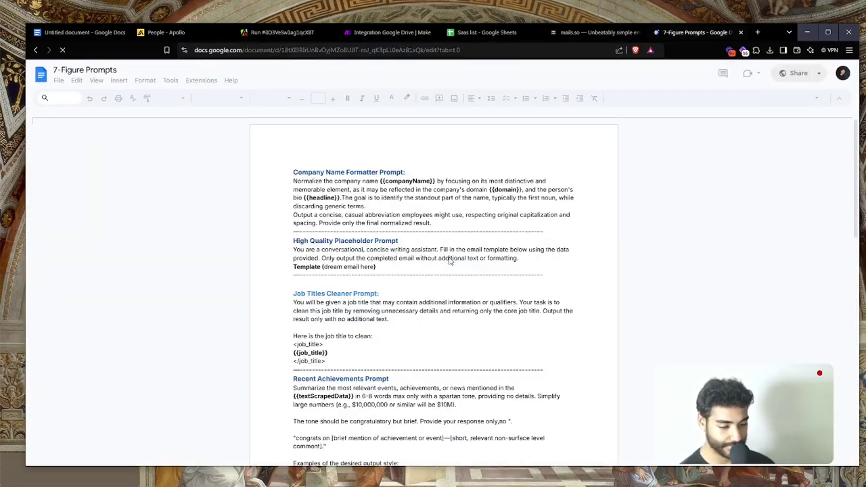
left_click_drag(440, 225, 364, 215)
mouse_move(303, 200)
left_mouse_down()
mouse_move(268, 183)
mouse_move(296, 185)
left_mouse_up()
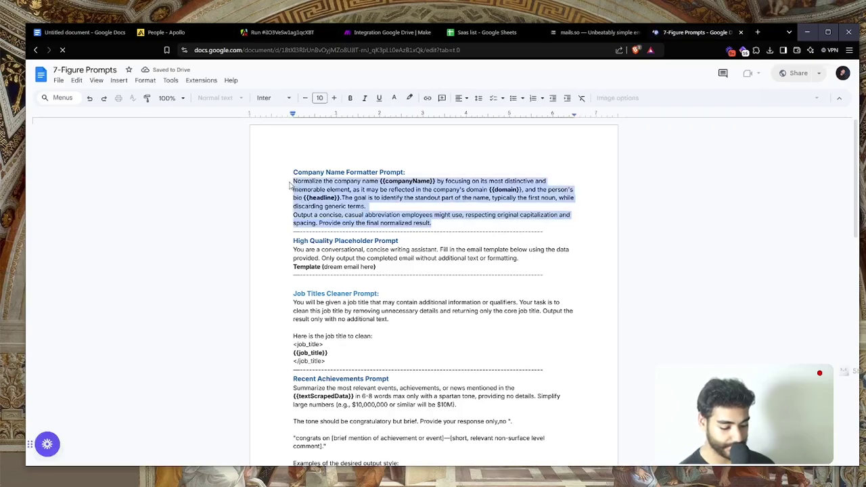
Back in Make, set the OpenAI module's model to gpt-4o
key("ctrl+w")
left_click(634, 216)
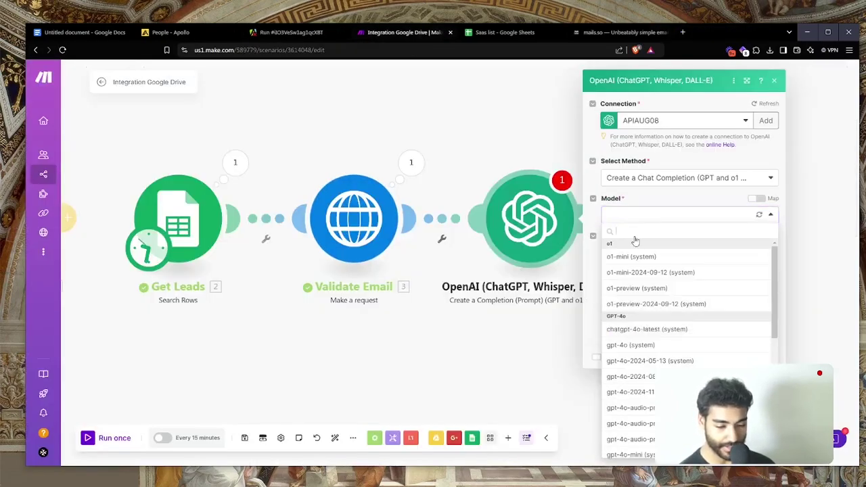
left_click(631, 345)
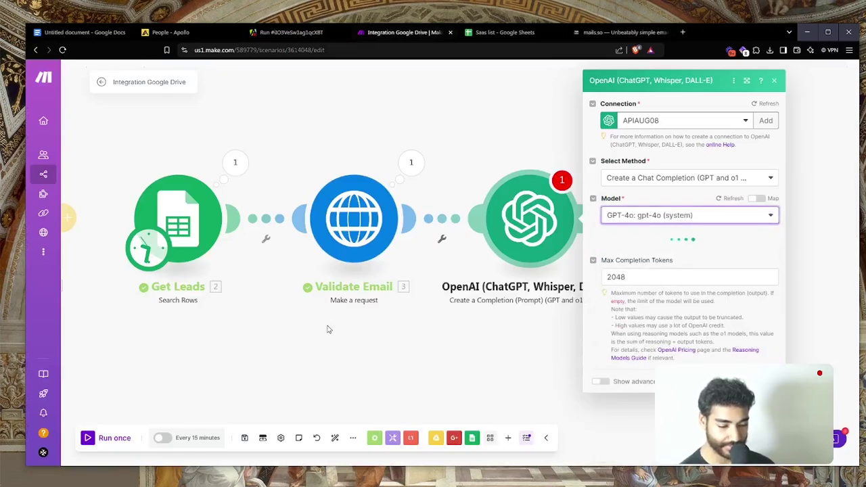
left_click(13, 272)
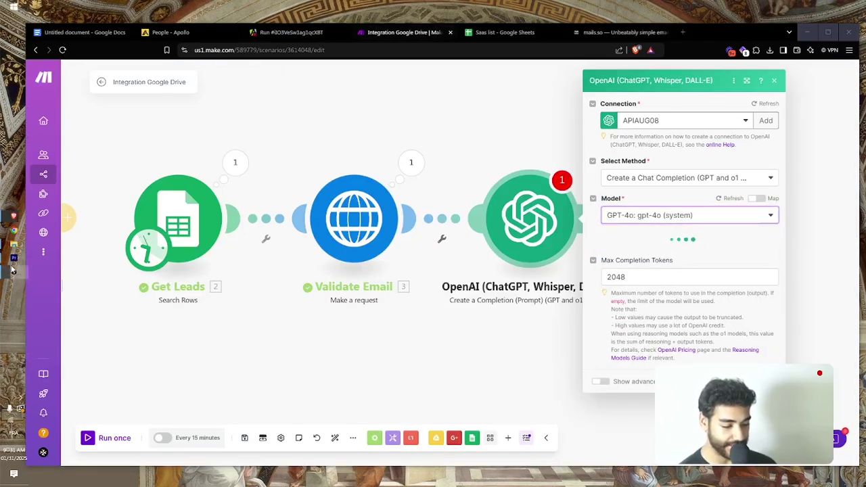
left_click(12, 272)
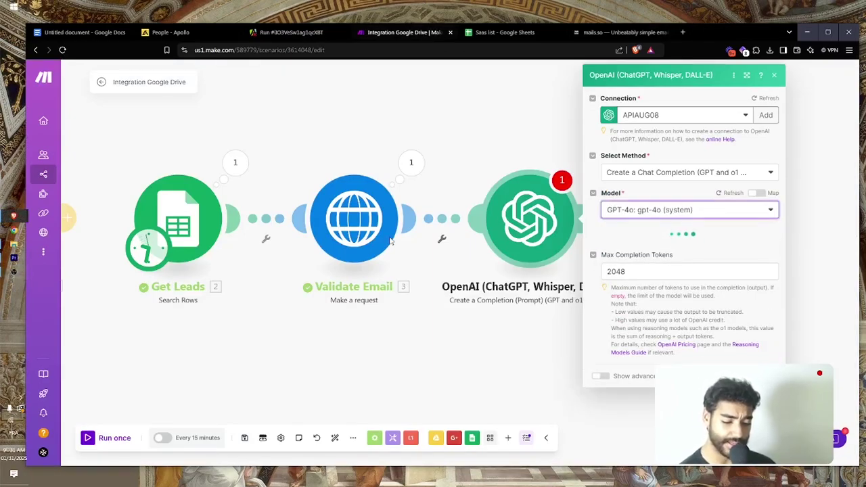
left_click(14, 277)
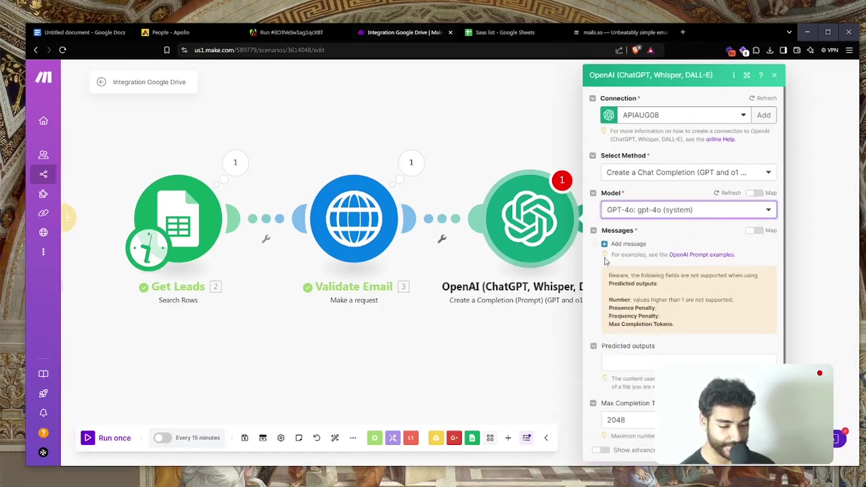
Add a first prompt message with role User
left_click(628, 245)
left_click(653, 279)
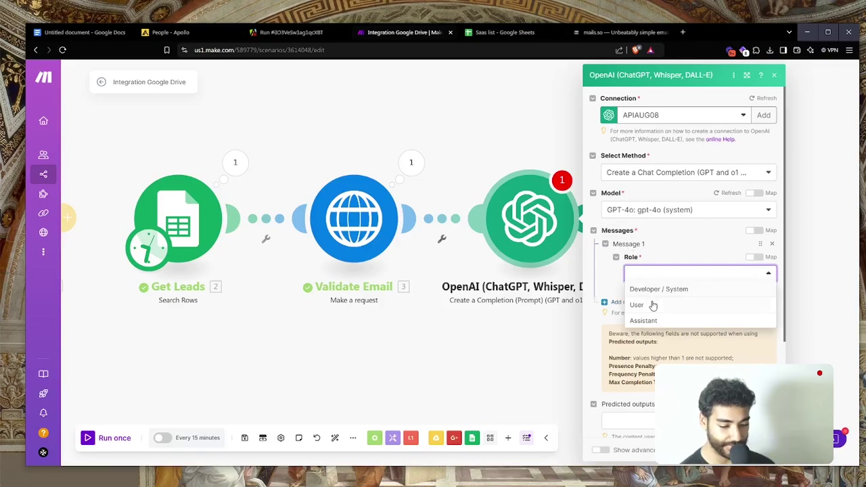
left_click(654, 305)
Paste the normalization prompt and replace the companyName placeholder with Company Name (D)
left_click(660, 312)
key("ctrl+v")
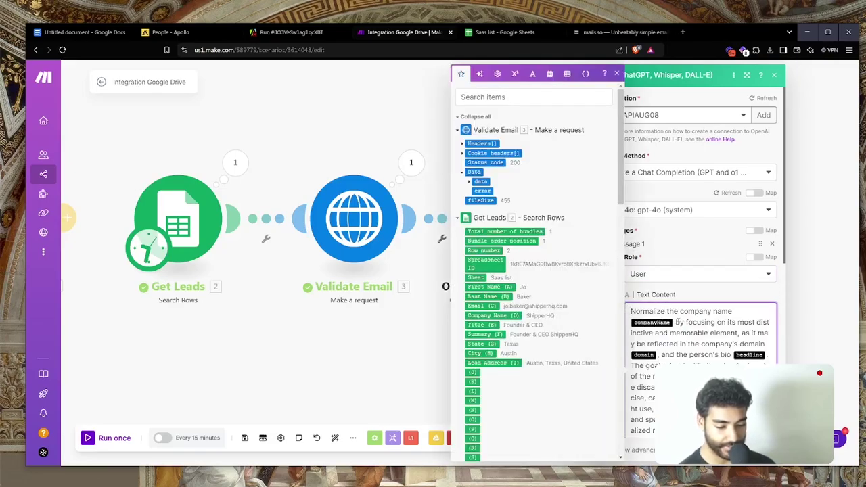
left_click(676, 323)
key("BackSpace")
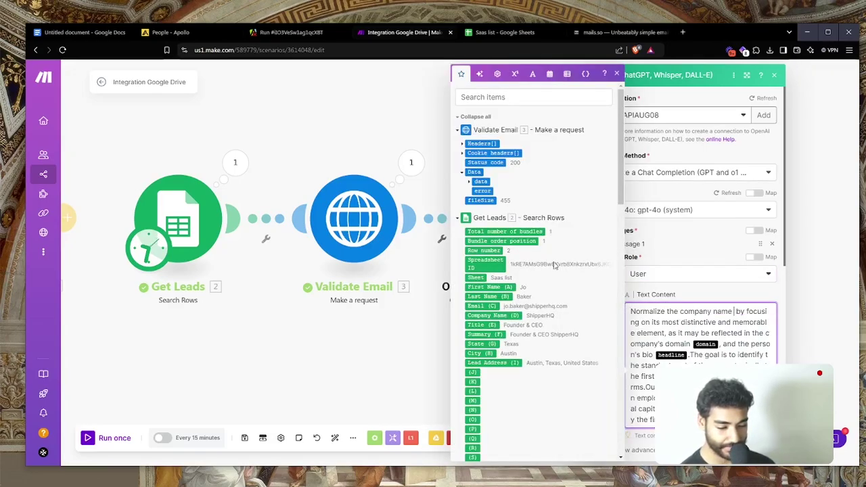
scroll(549, 267, "down", 1)
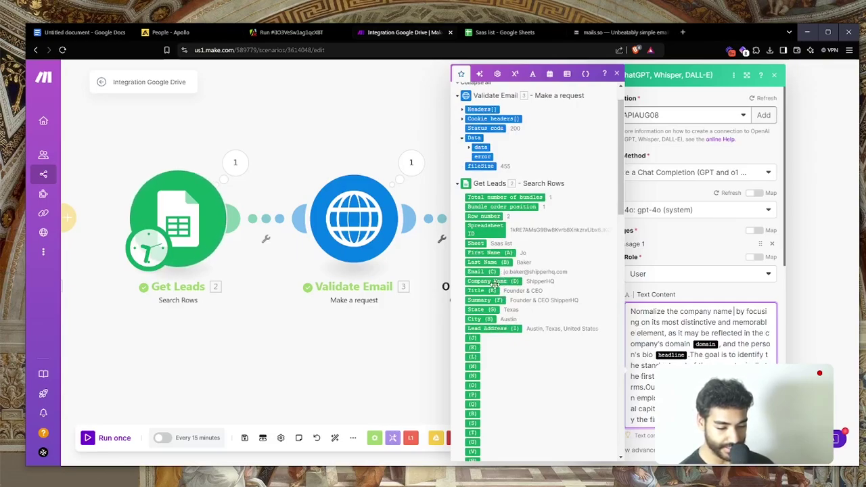
left_click(496, 282)
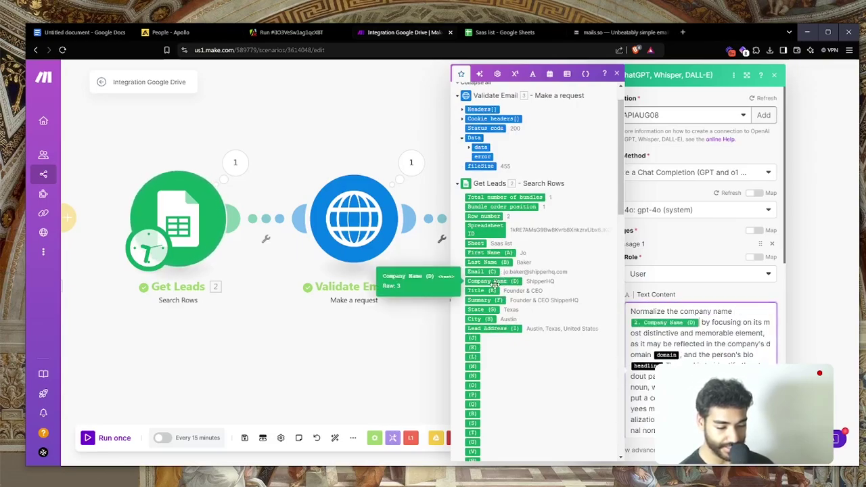
Replace the domain placeholder with get(split(Email (C);@);2) to extract the email domain
left_click(681, 354)
key("BackSpace")
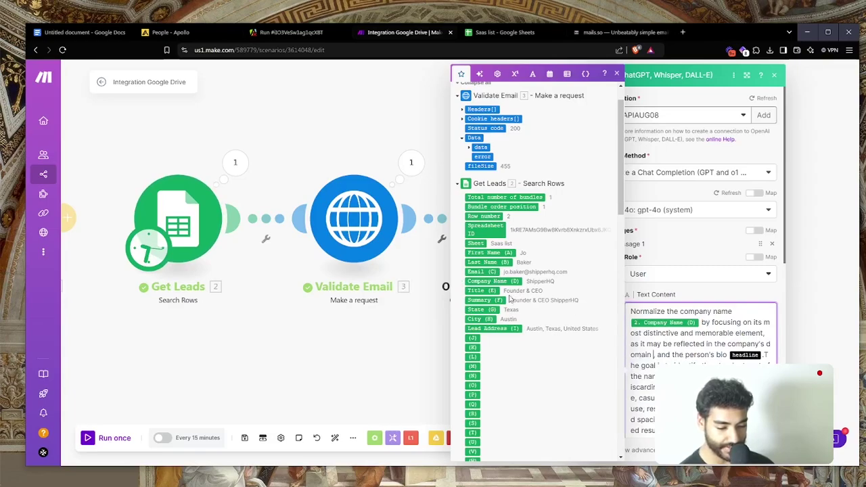
left_click(492, 300)
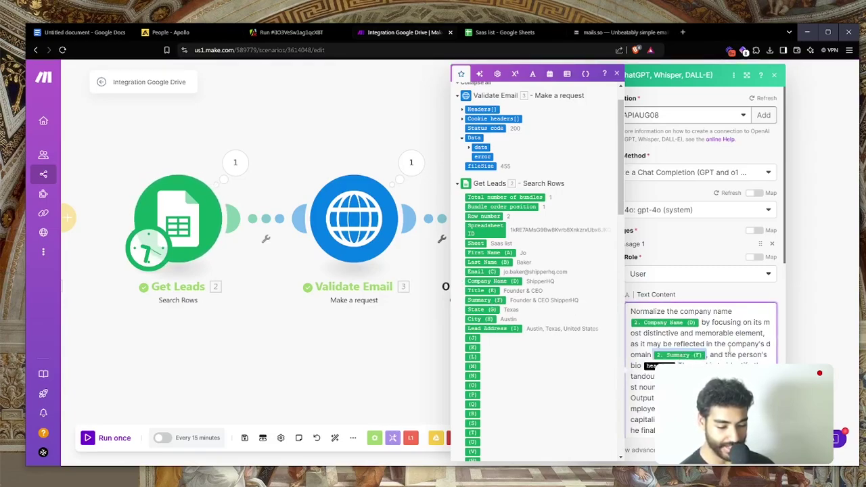
key("BackSpace")
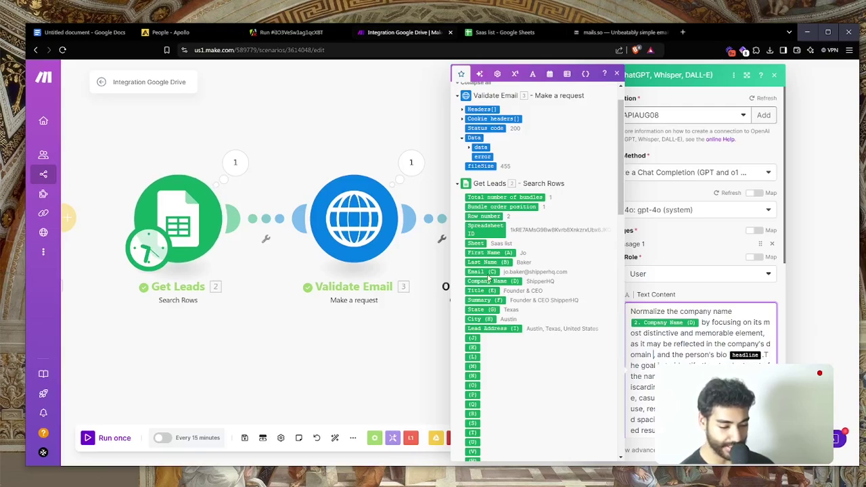
left_click(482, 271)
type("plit(")
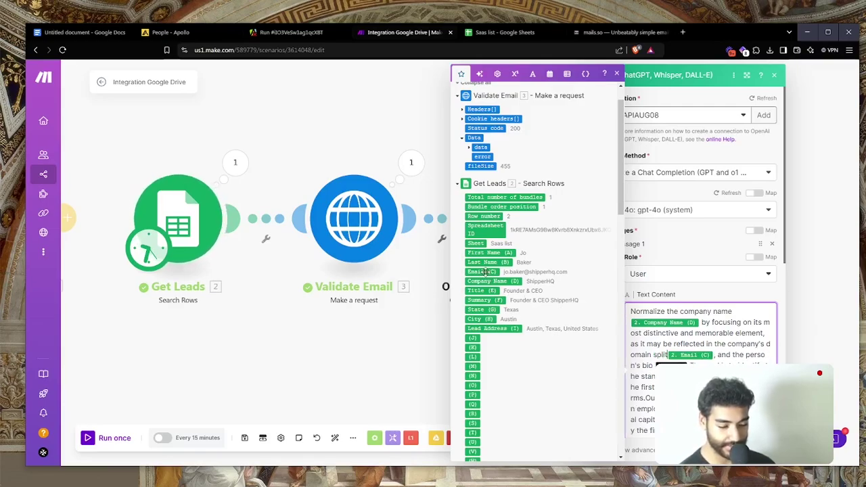
type("@")
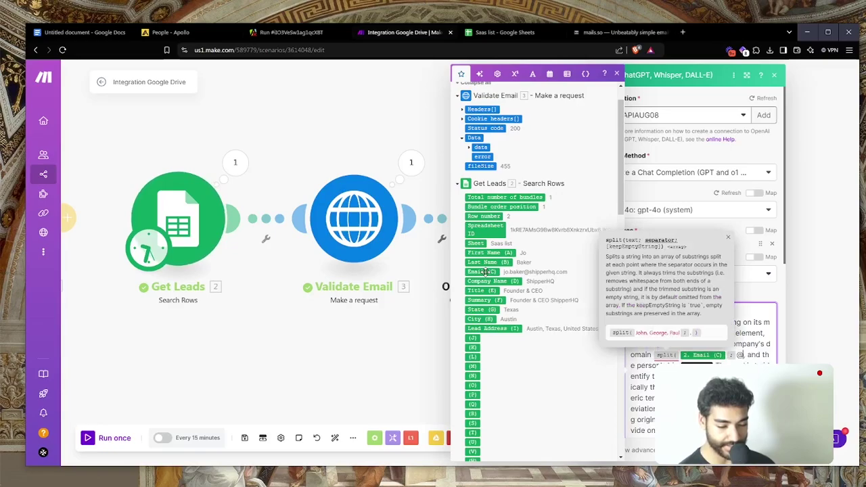
type(")")
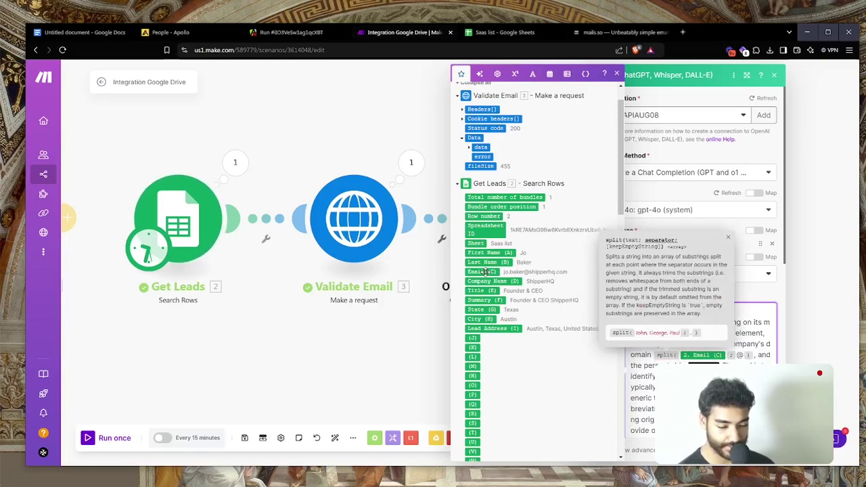
key("Left")
key("Left")
key("Left")
key("Left")
key("Left")
type("get(")
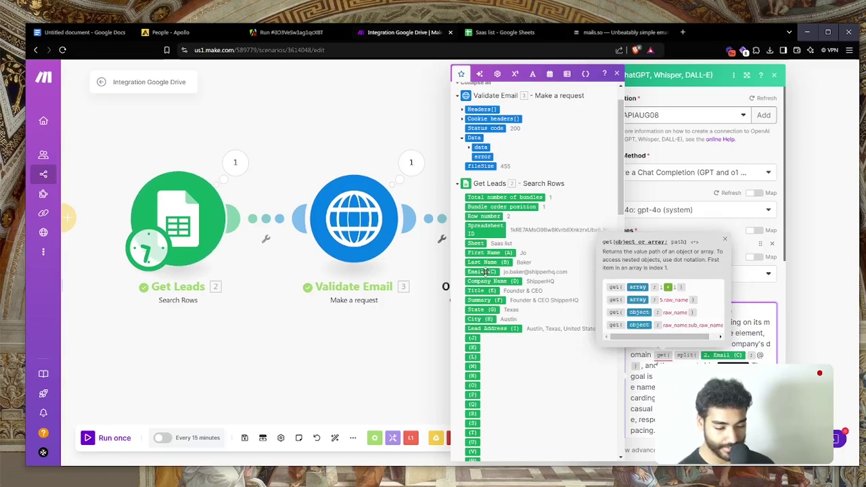
type(";2")
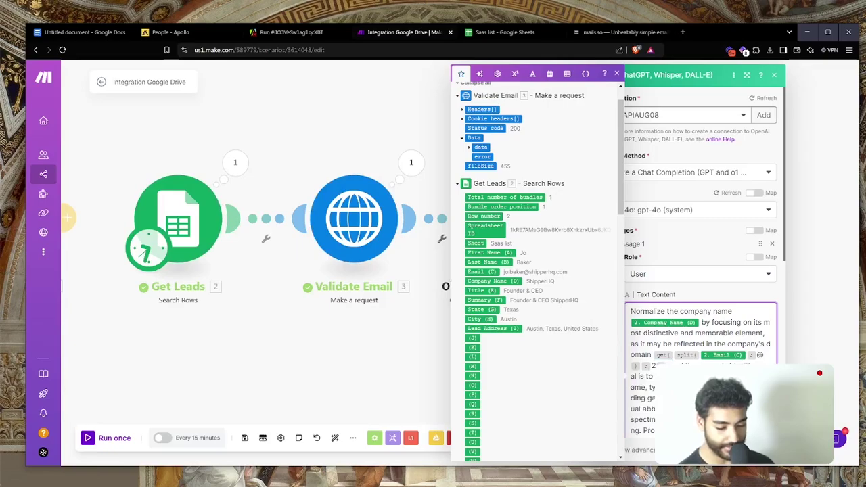
Add a second message to the OpenAI prompt
scroll(691, 350, "down", 2)
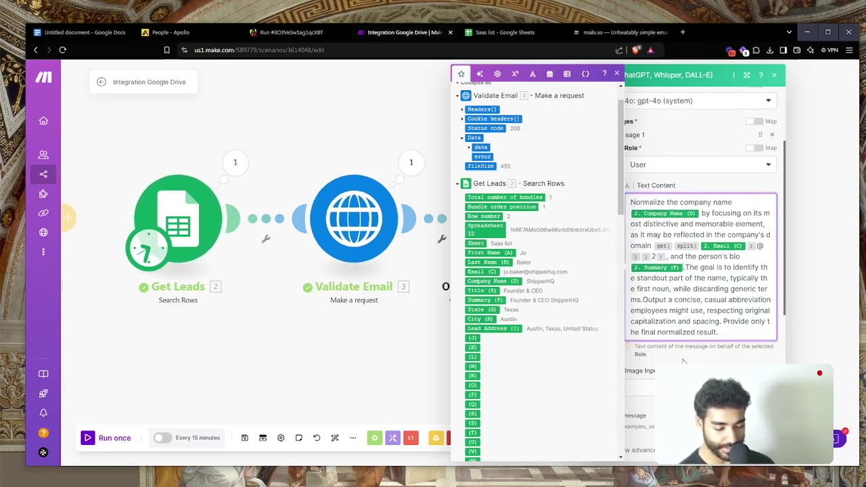
scroll(683, 362, "down", 3)
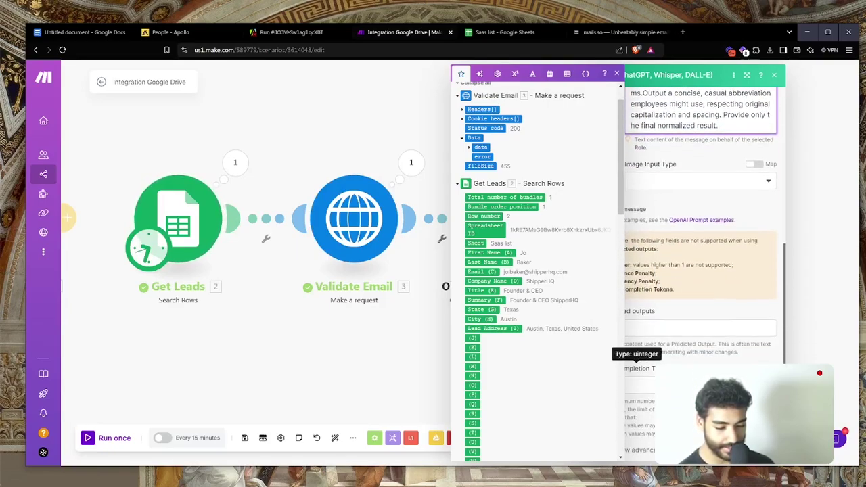
left_click(693, 197)
left_click(628, 208)
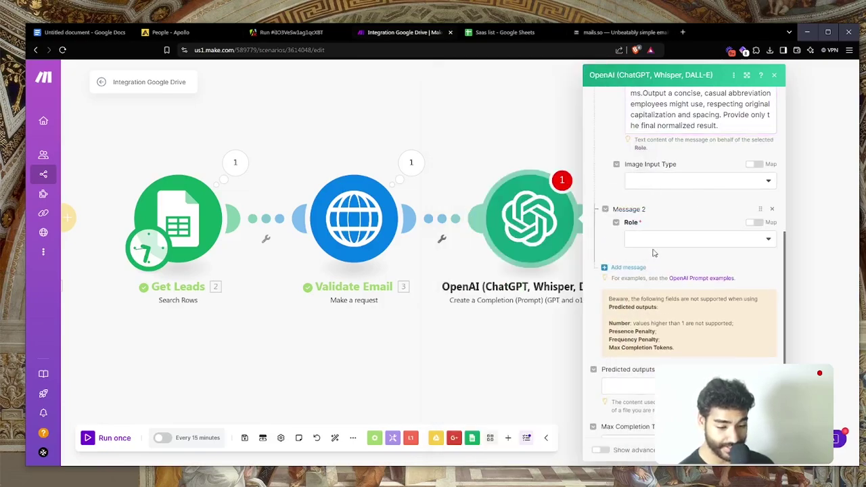
Make OpenAI's second message a User message with a mapped lead field, then close the settings
left_click(654, 242)
left_click(653, 267)
left_click(653, 276)
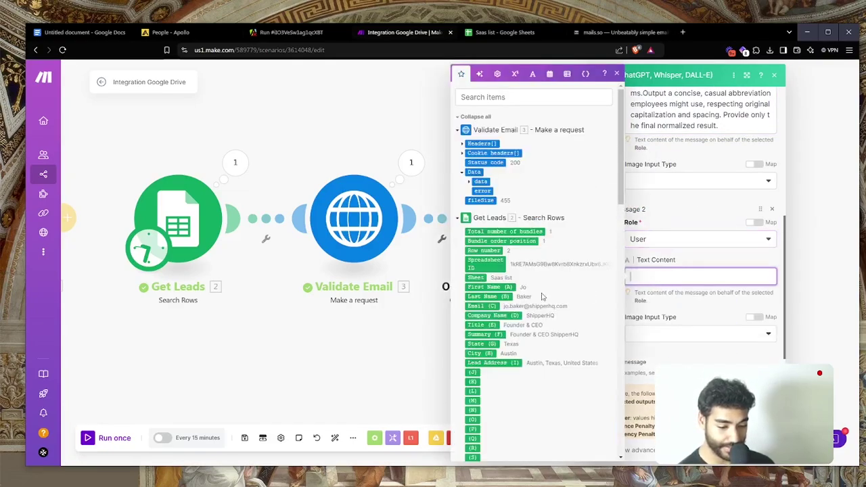
left_click(506, 310)
key("Escape")
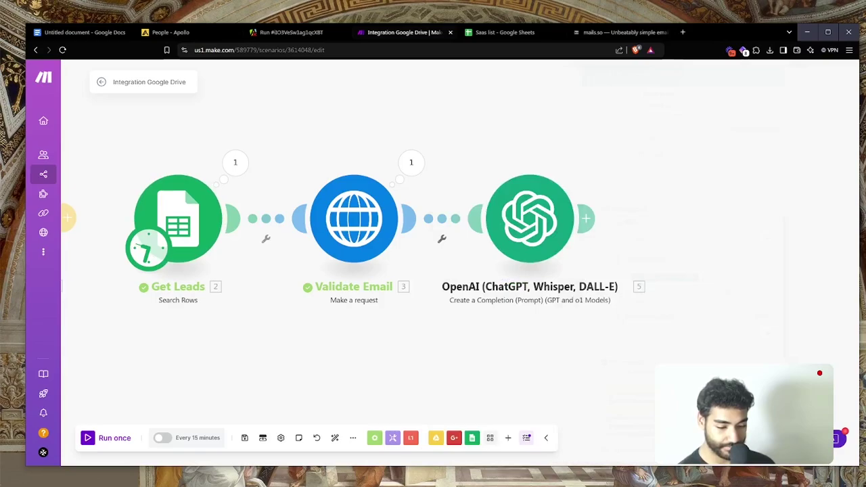
Run the scenario once, confirm OpenAI returns Shipper, and open a filter before OpenAI
left_click(129, 441)
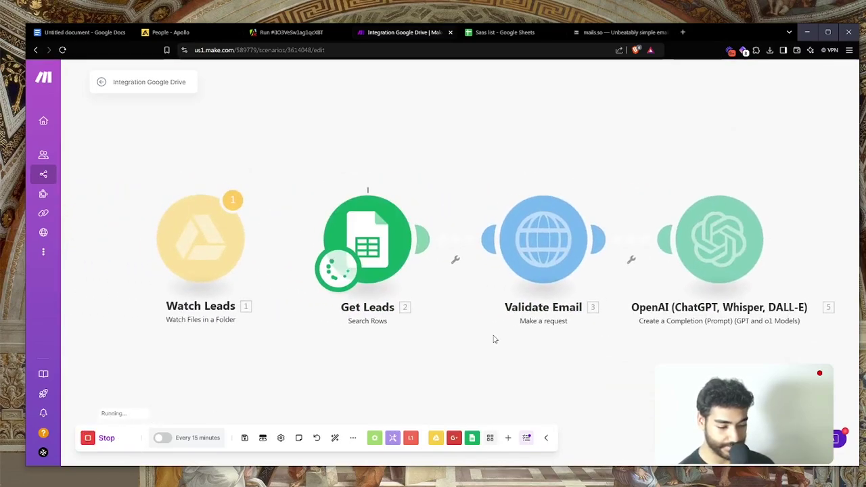
left_click(593, 178)
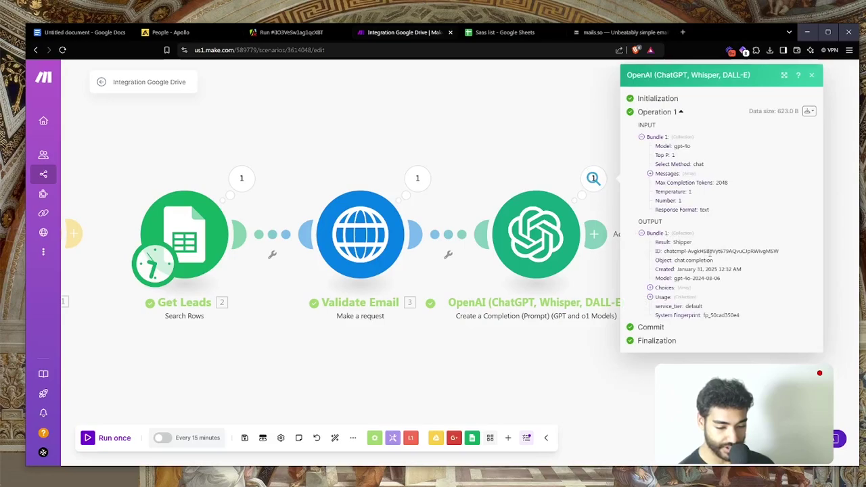
left_click(460, 235)
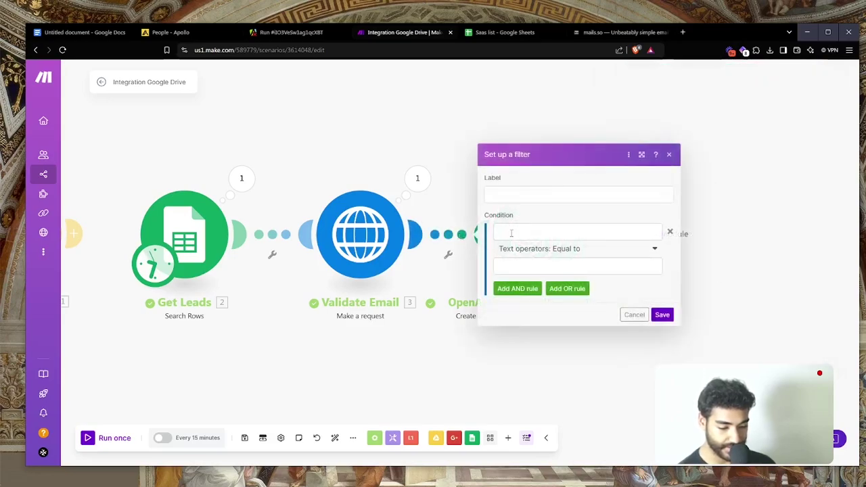
Add the 'only if email valid' filter, passing when Validate Email's result equals deliverable
left_click(511, 233)
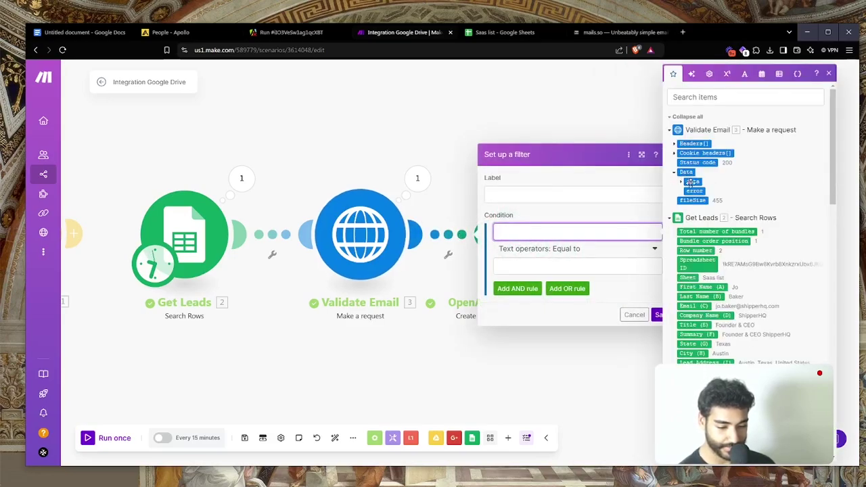
left_click(681, 182)
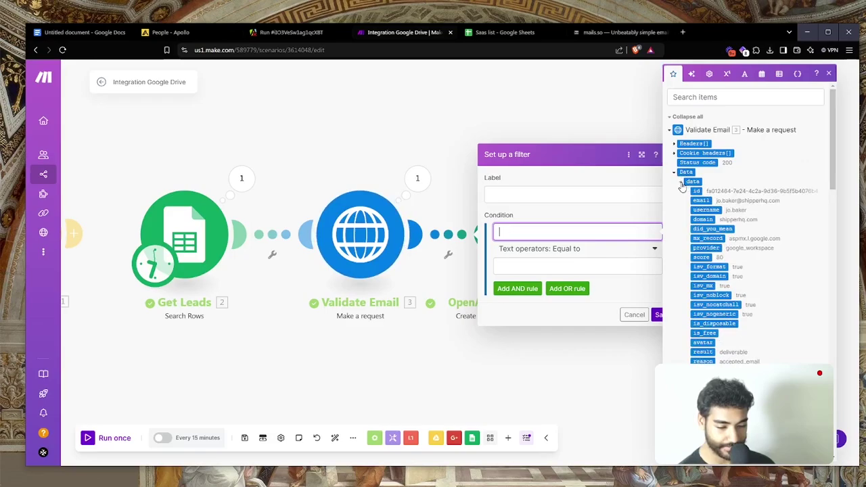
left_click(703, 352)
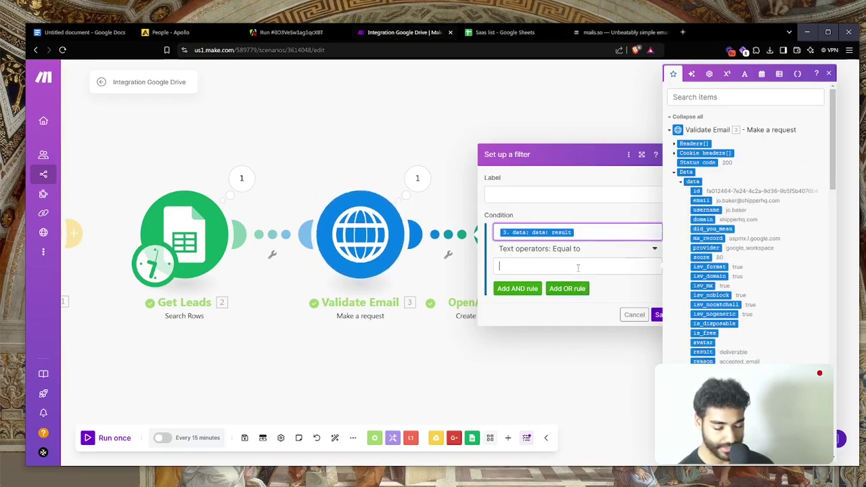
left_click(578, 268)
type("deliverable")
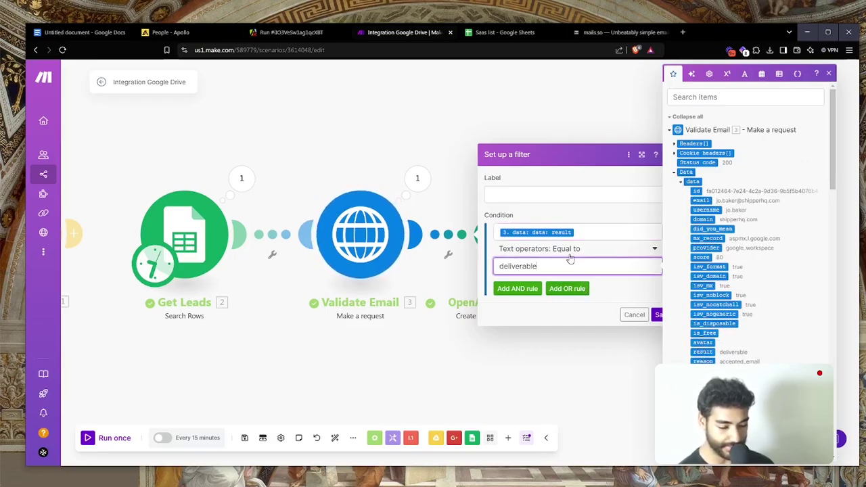
left_click(532, 192)
type("only if email valid")
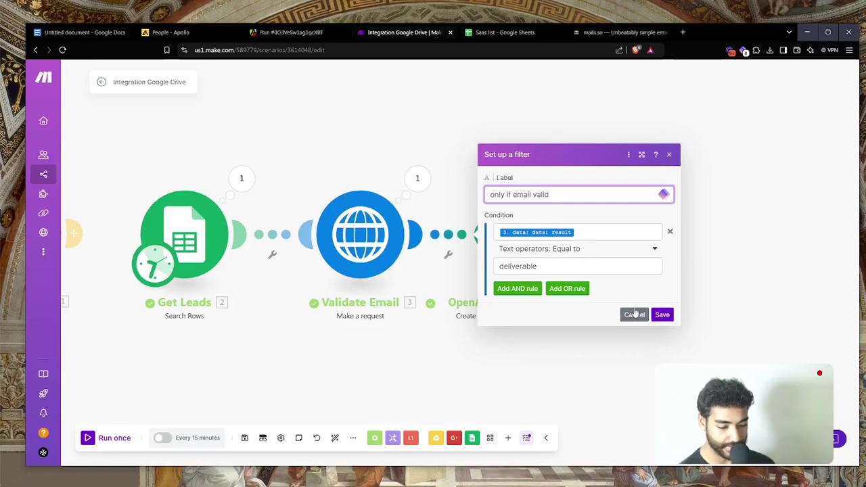
left_click(662, 315)
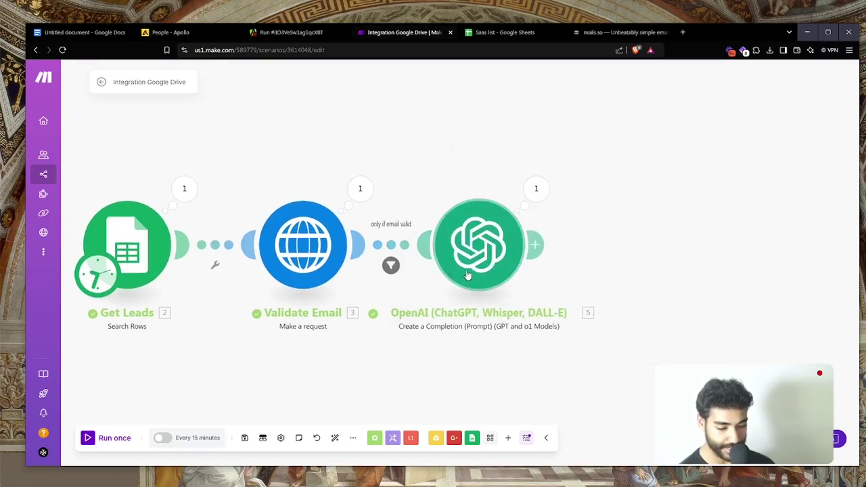
Rename the OpenAI module 'Company Name Cleanup' and auto-align the scenario layout
right_click(468, 275)
left_click(497, 325)
type("Company Name C")
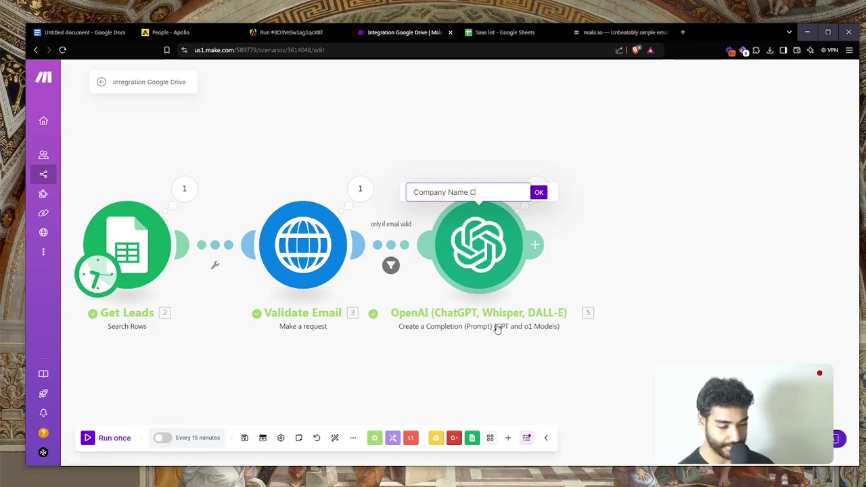
type("leanup")
key("Return")
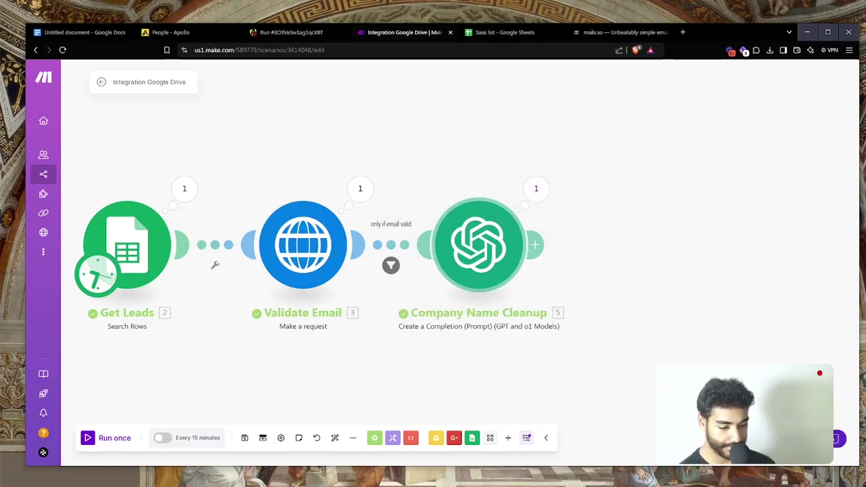
left_click(334, 438)
scroll(440, 371, "up", 5)
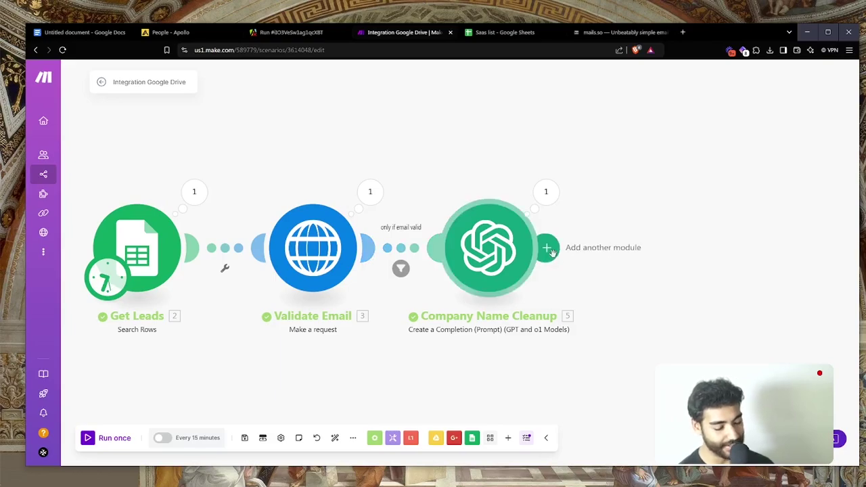
Add an Anthropic Claude 'Create a Prompt' module after Company Name Cleanup
left_click(548, 249)
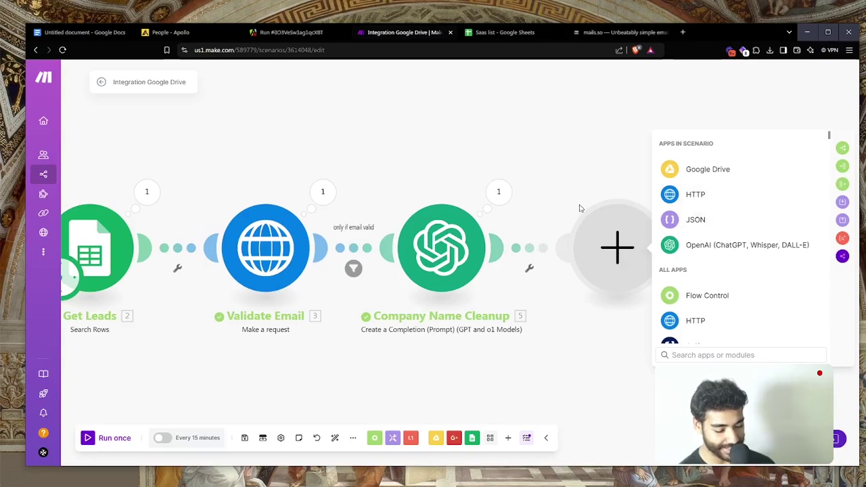
type("claude")
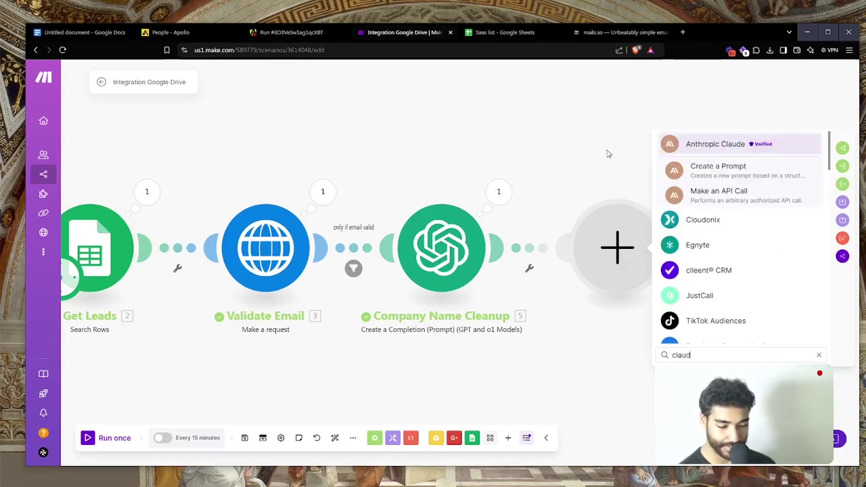
key("Return")
left_click(738, 217)
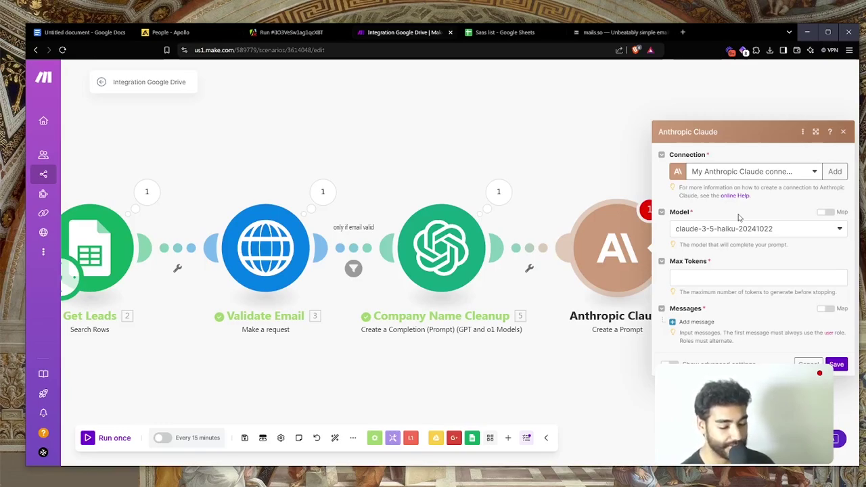
Set the Claude model to claude-3-opus-20240229 with 3060 max tokens
left_click(740, 228)
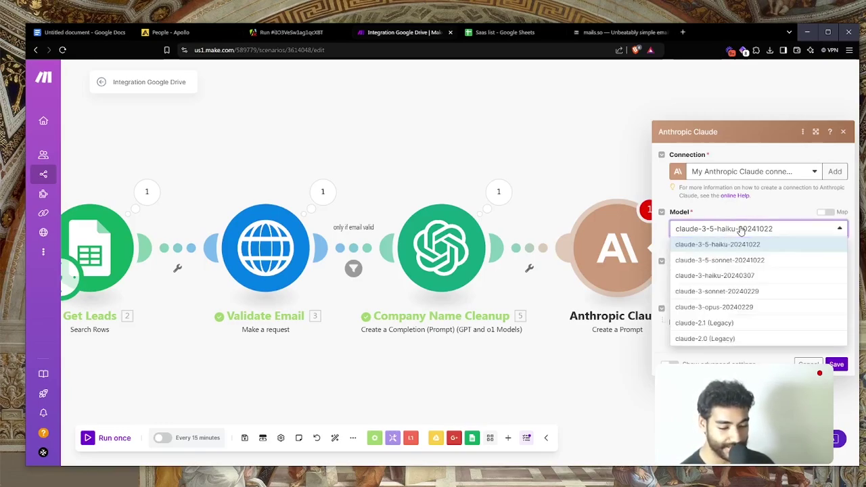
left_click(756, 308)
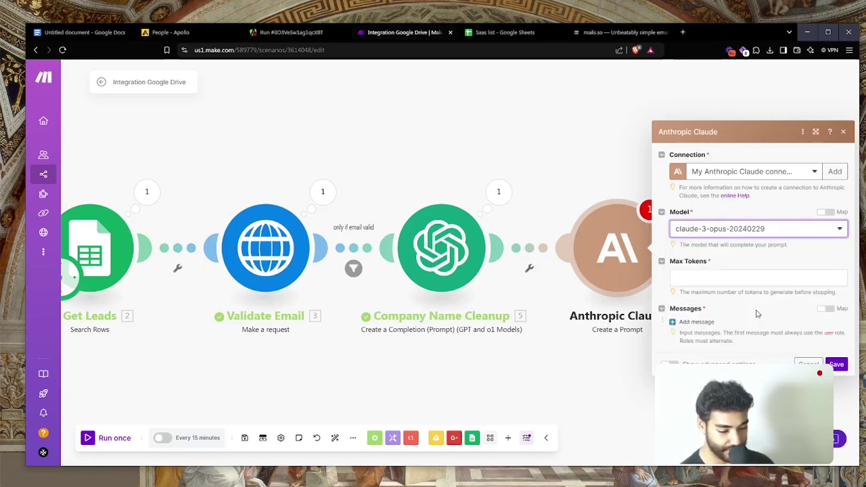
left_click(693, 278)
type("3060")
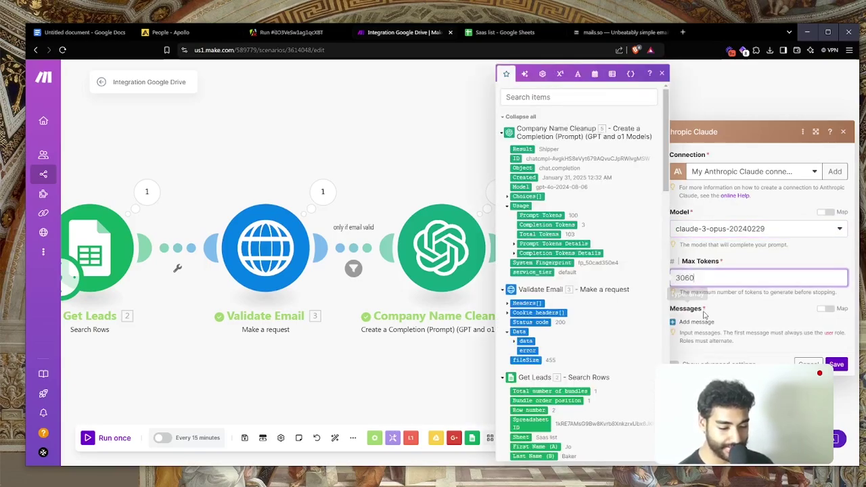
Add prompt messages, giving Message 1 the User role and Text content
left_click(704, 322)
left_click(718, 349)
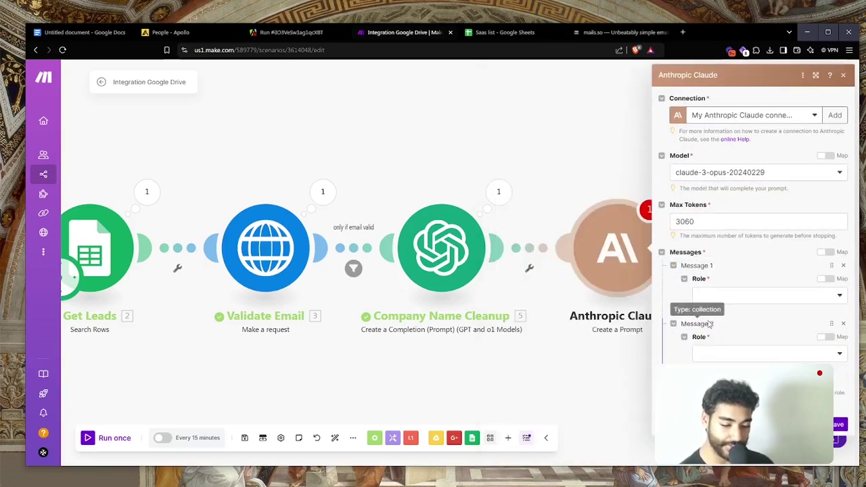
left_click(707, 296)
left_click(707, 310)
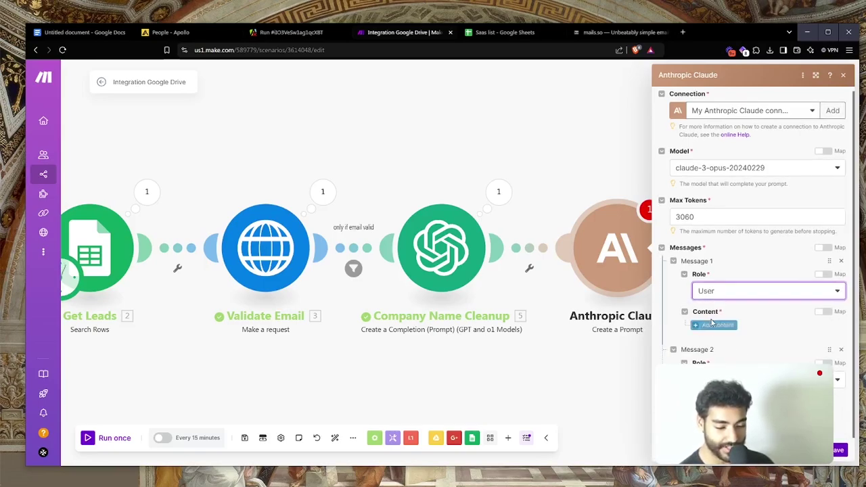
left_click(717, 326)
left_click(725, 356)
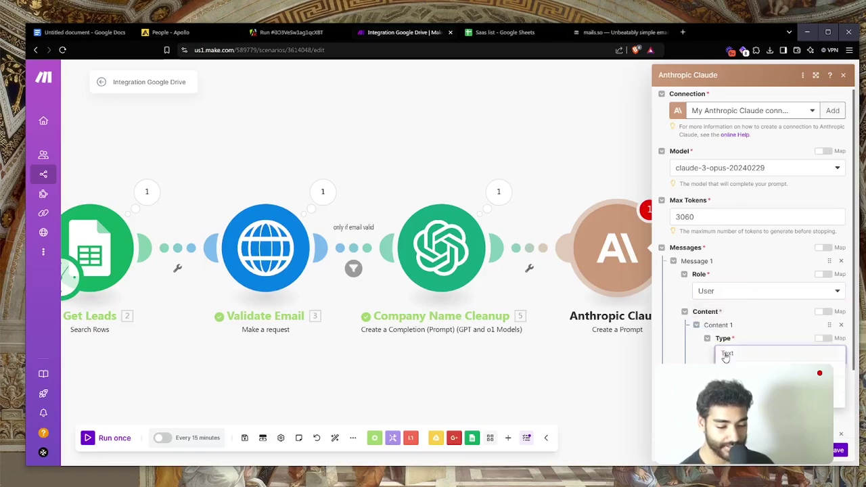
scroll(757, 271, "down", 2)
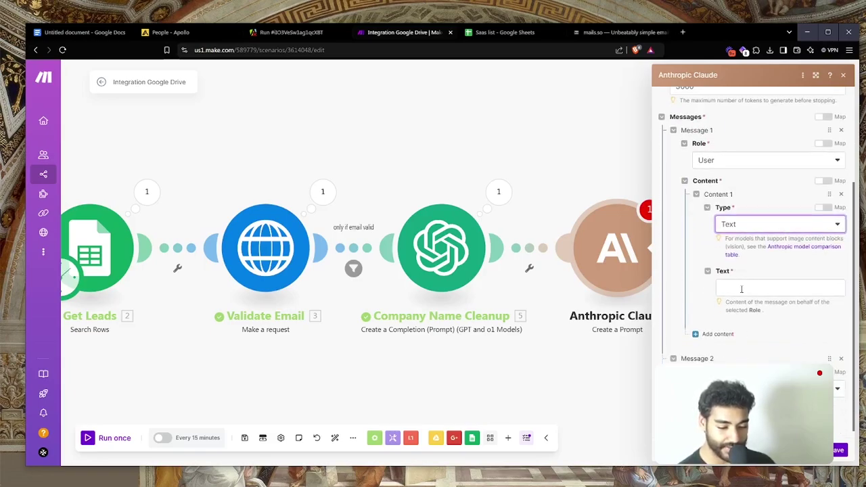
scroll(766, 331, "up", 1)
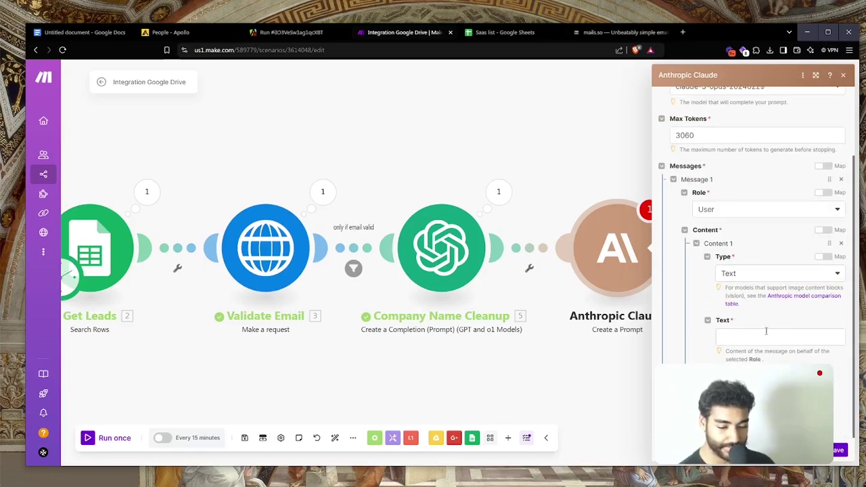
left_click(766, 336)
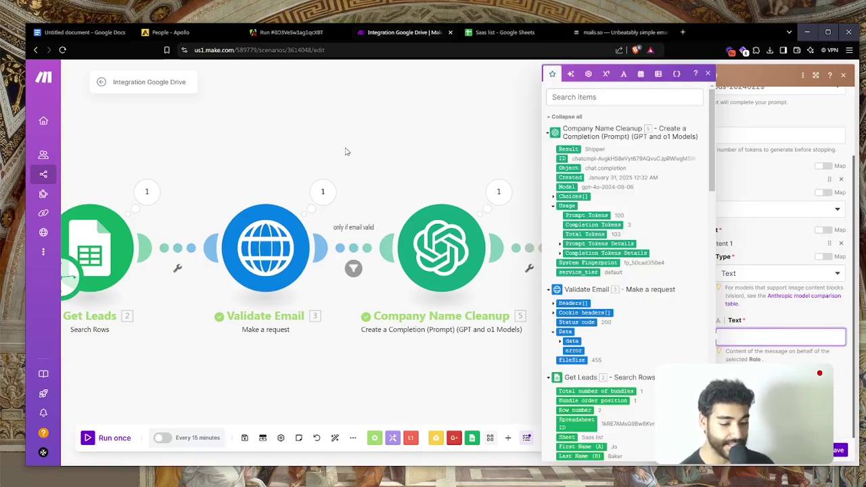
left_click(486, 365)
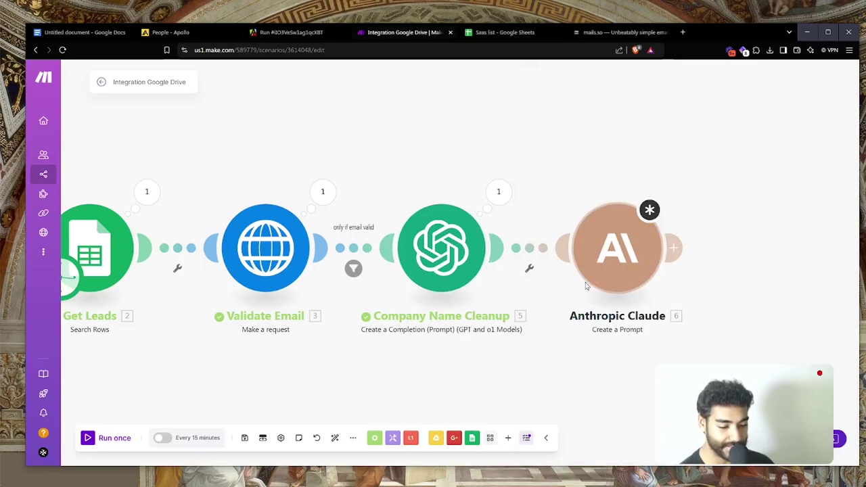
Shift the Claude module left, revisit its message text after checking the Apollo people page, then close it
left_click_drag(704, 253, 614, 252)
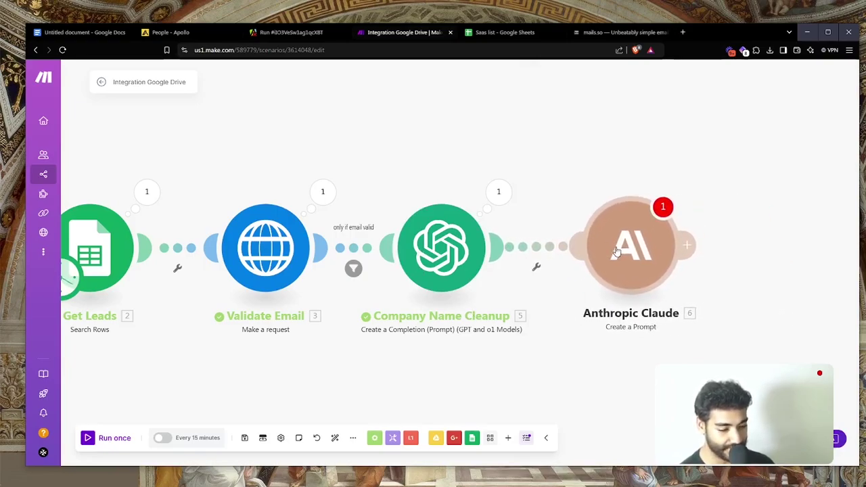
left_click(613, 252)
scroll(720, 360, "down", 2)
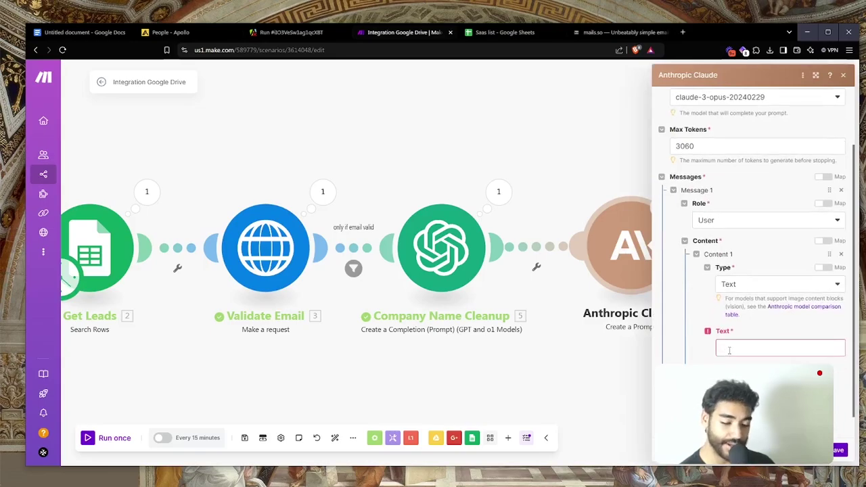
left_click(726, 349)
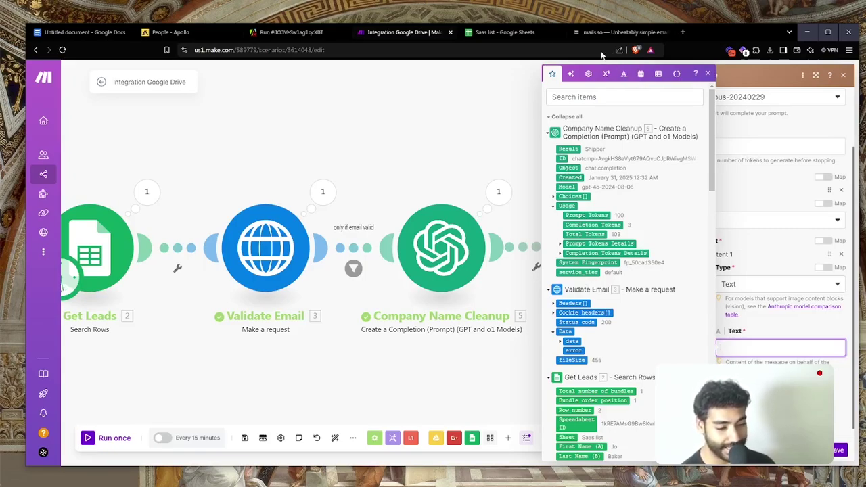
left_click(199, 30)
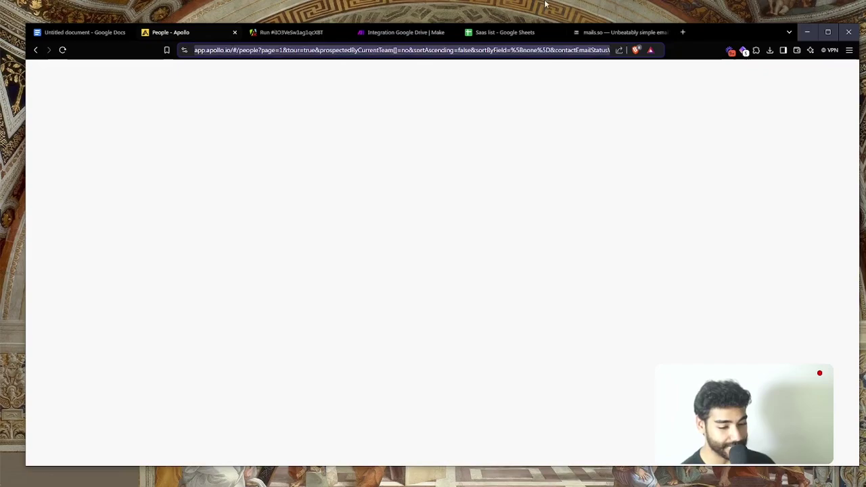
left_click(395, 37)
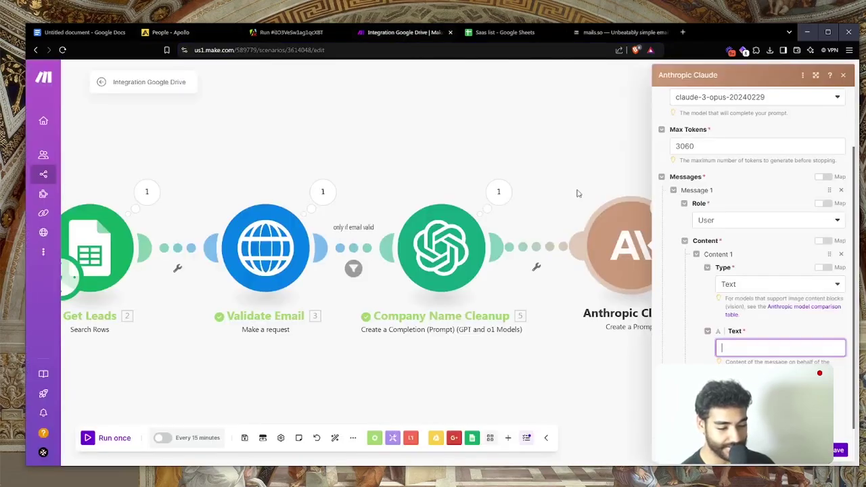
left_click(609, 361)
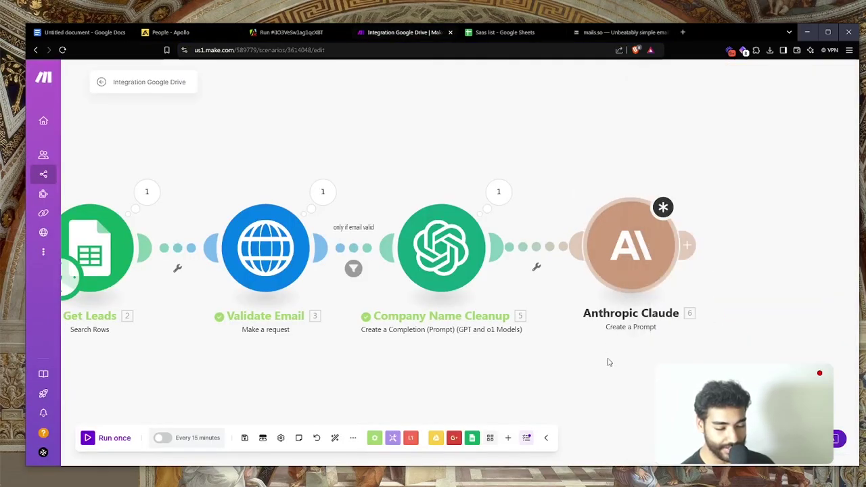
Delete the Anthropic Claude module from the scenario
right_click(616, 282)
left_click(651, 382)
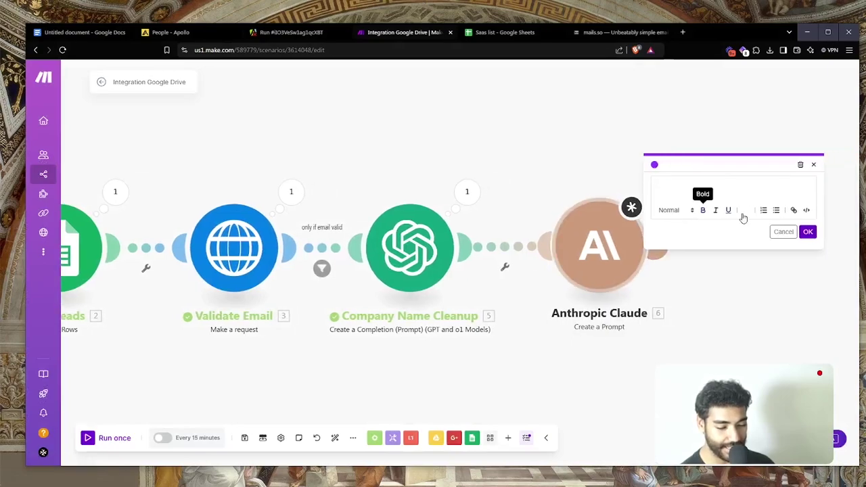
left_click(719, 283)
right_click(598, 265)
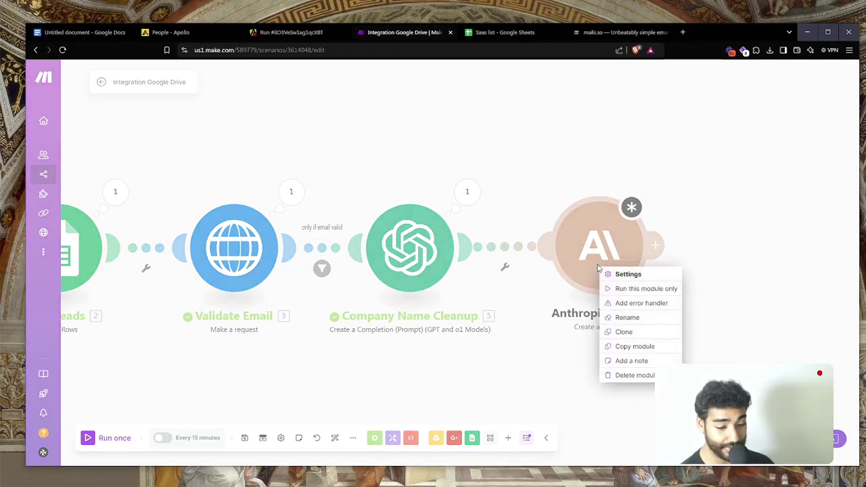
left_click(630, 375)
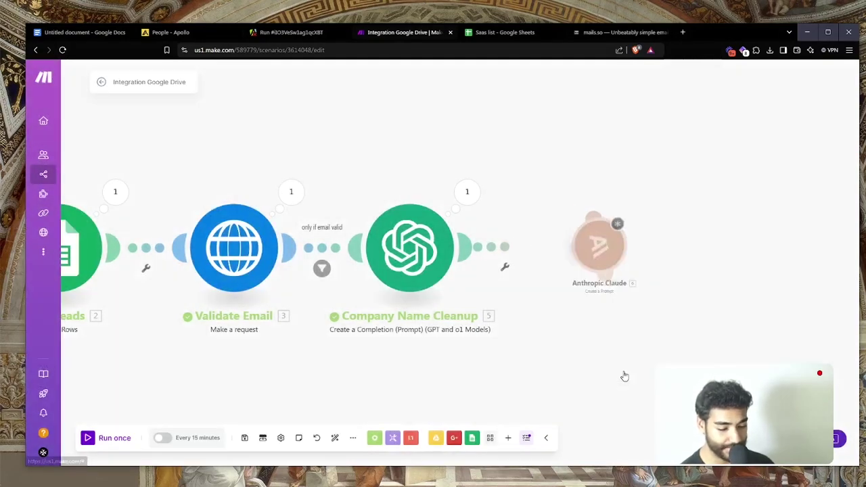
Add a Tools Set variable module after Company Name Cleanup
left_click(509, 437)
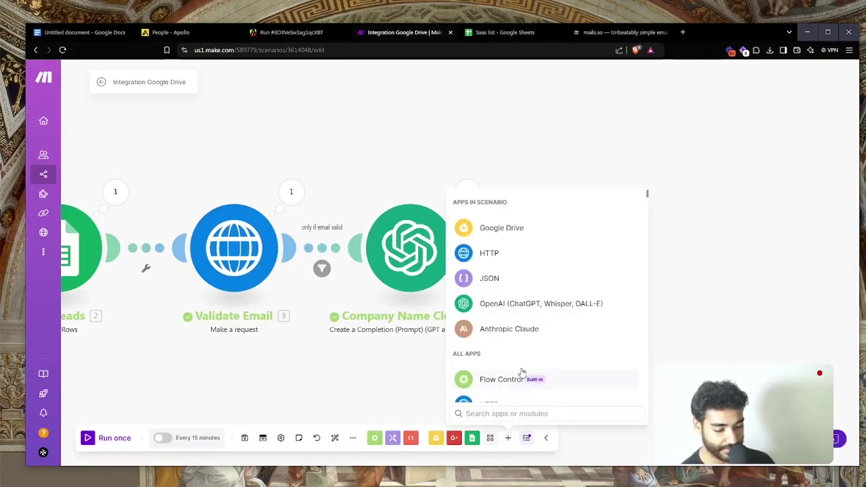
type("se")
left_click(486, 205)
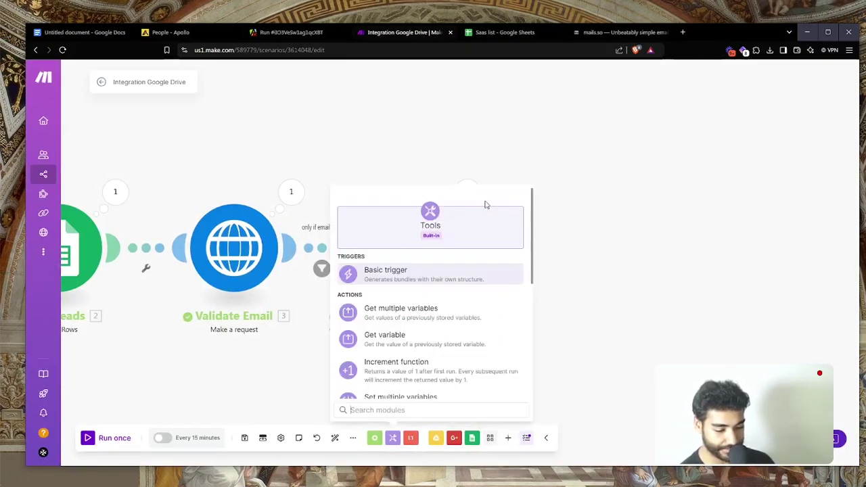
type("set")
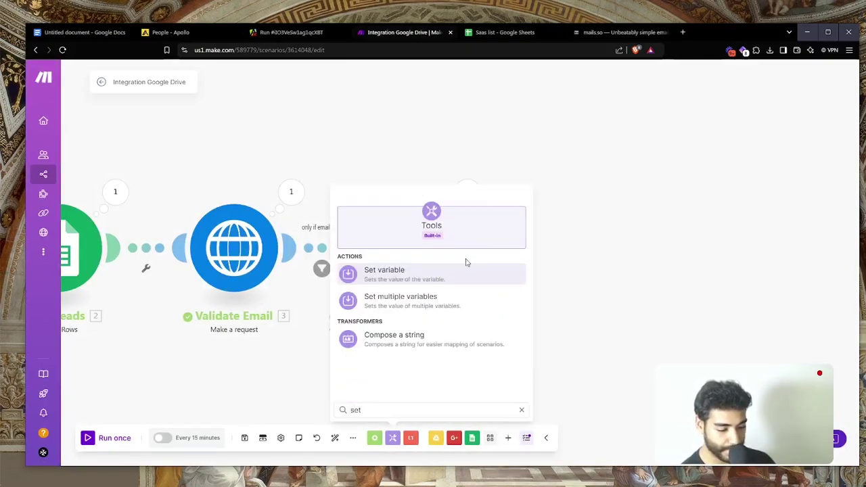
left_click(467, 274)
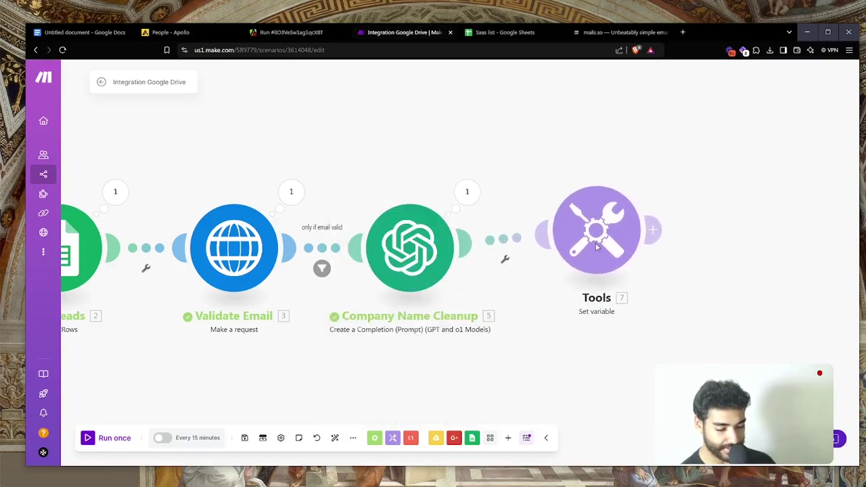
Name the variable 'Dream Email'
left_click(673, 241)
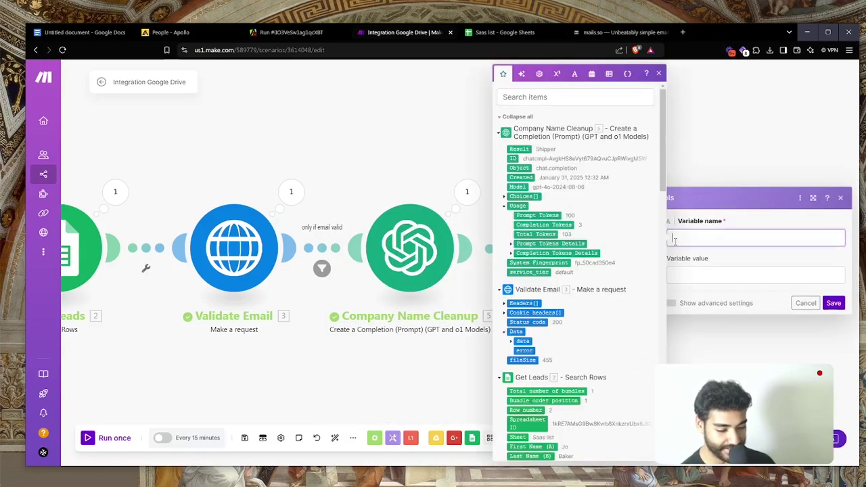
type("dream E")
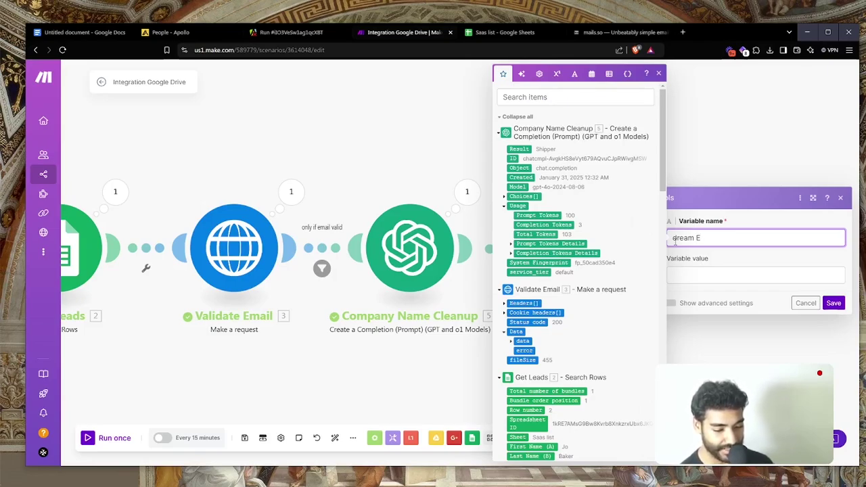
key("ctrl+a")
type("Dream Email")
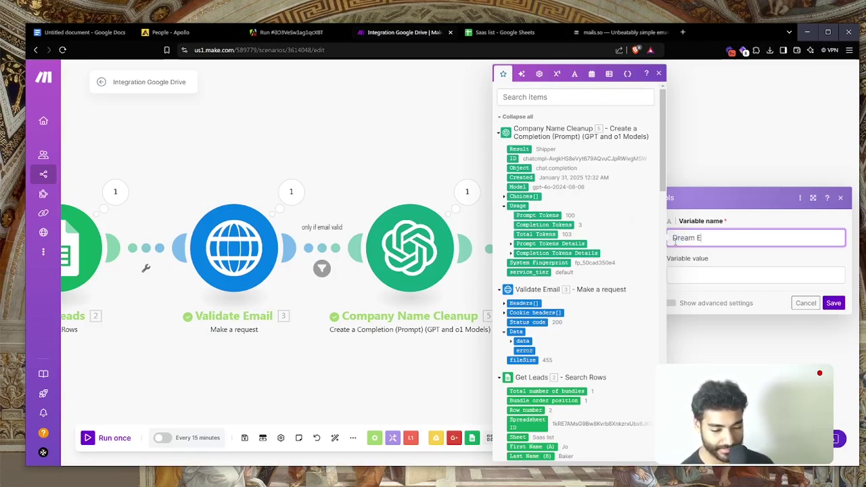
Fill the value with 'Hey', the mapped First Name and a comma, then paste the email body
left_click(702, 272)
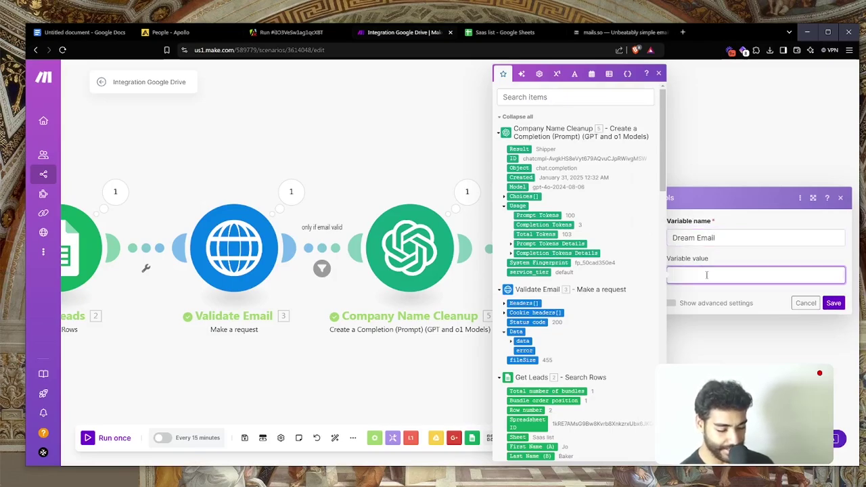
type("Hey")
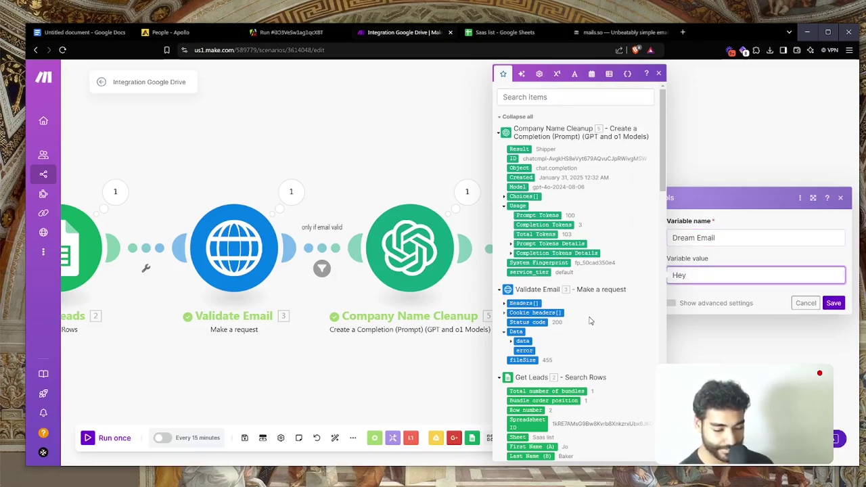
scroll(589, 319, "down", 5)
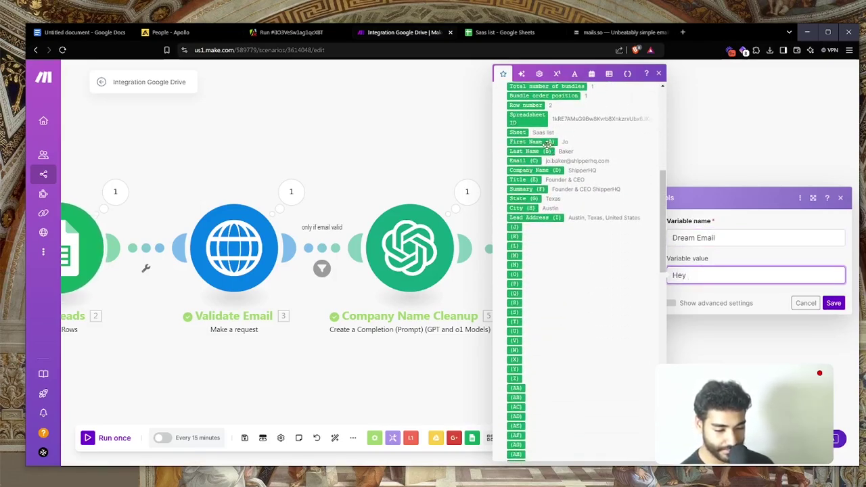
left_click(547, 141)
type(",")
key("Return")
key("Return")
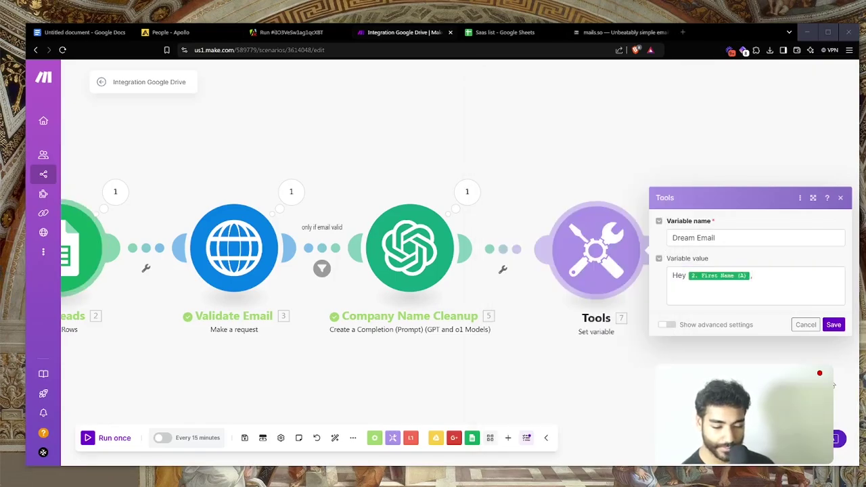
key("ctrl+v")
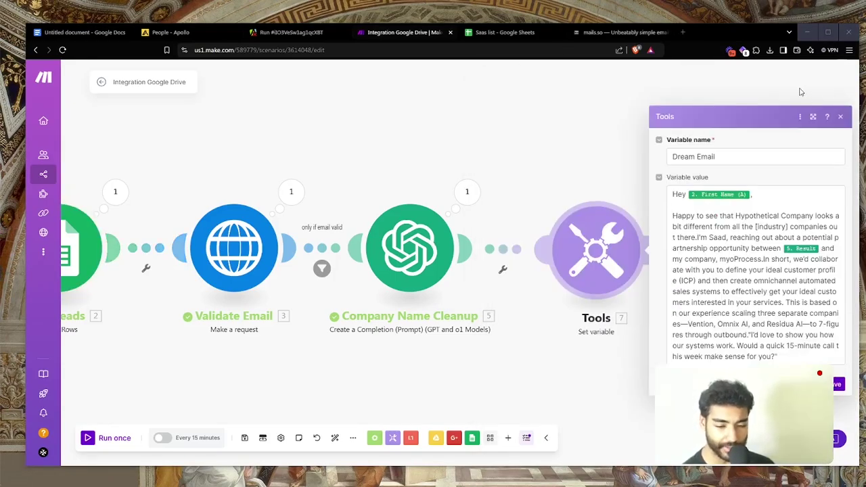
Replace 'Hypothetical Company' in the email with the mapped 5. Result company name
left_click(737, 202)
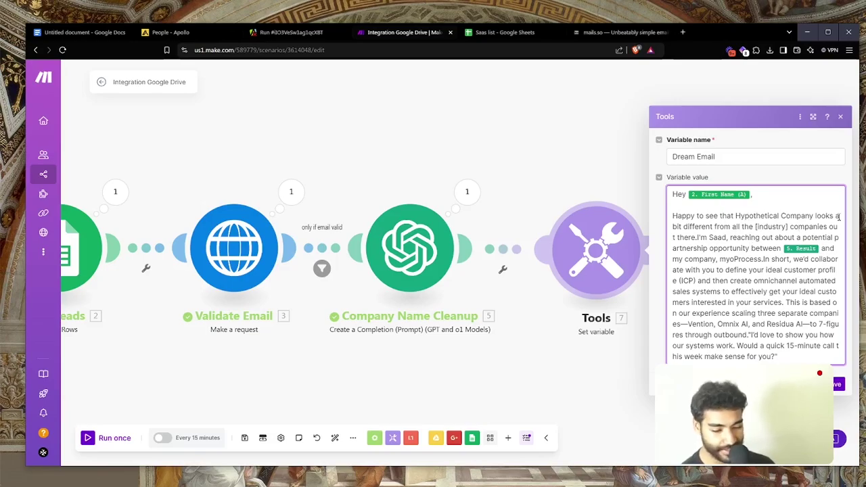
double_click(762, 216)
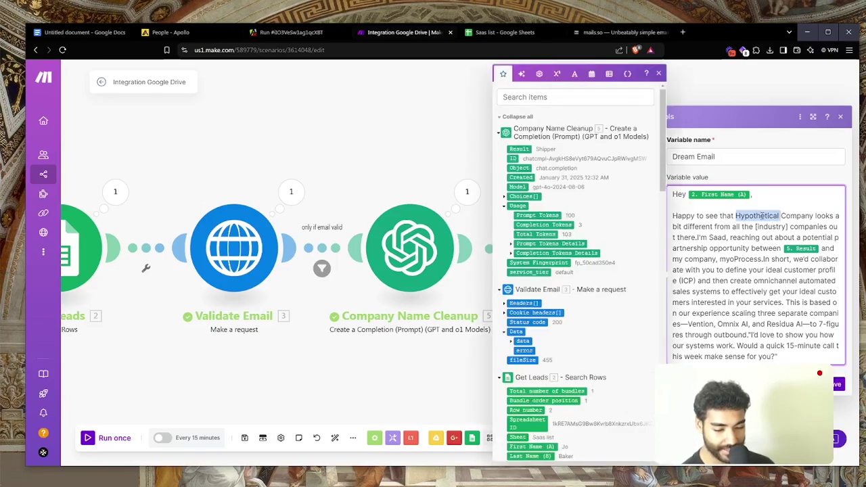
key("BackSpace")
left_click_drag(735, 216, 768, 216)
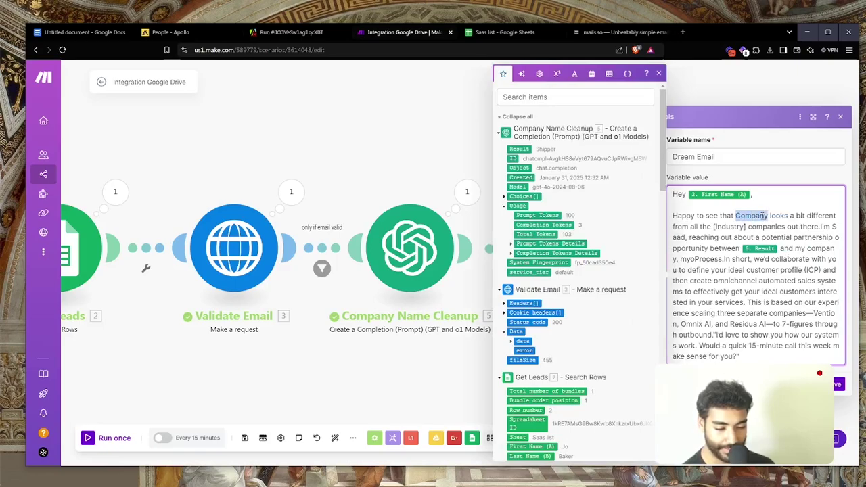
key("BackSpace")
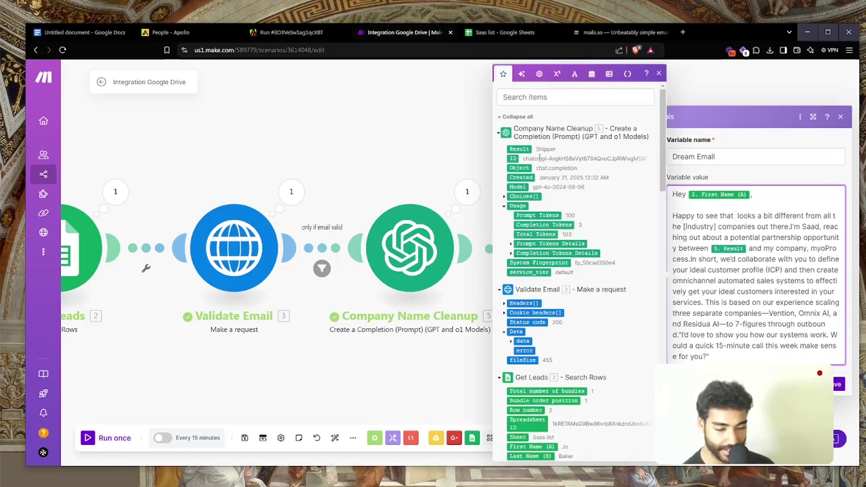
left_click(519, 150)
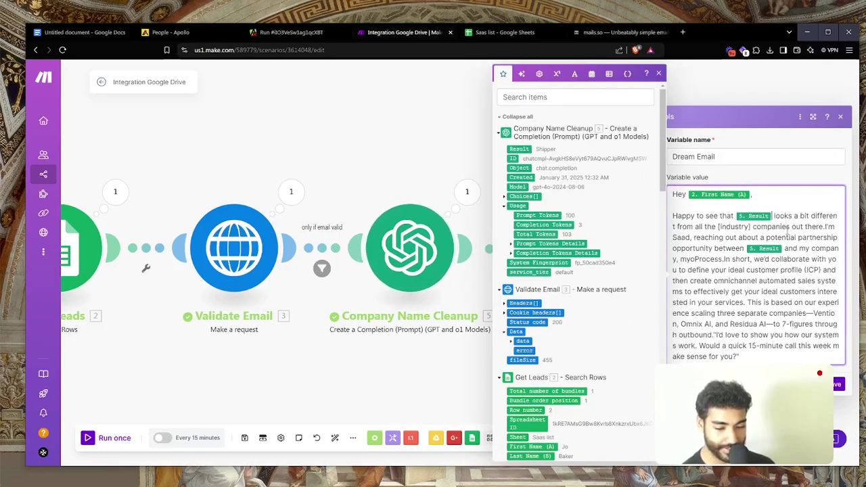
Replace the [Industry] placeholder with 'Saas'
scroll(597, 293, "down", 3)
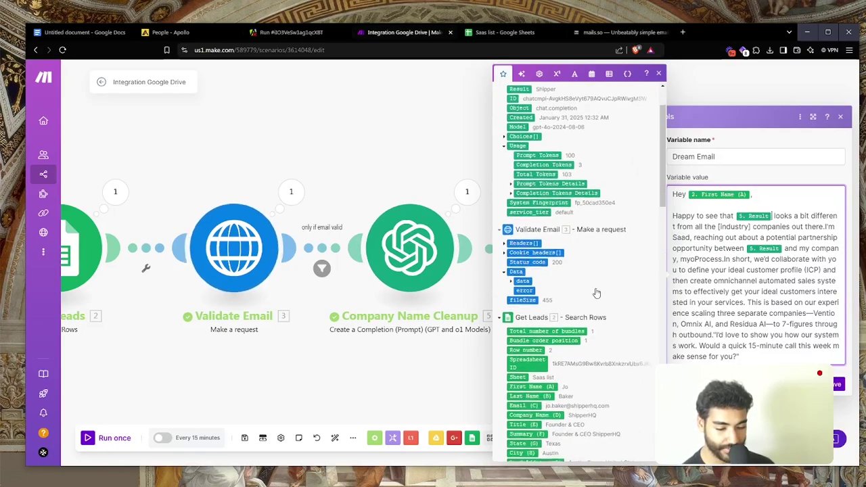
scroll(597, 293, "down", 6)
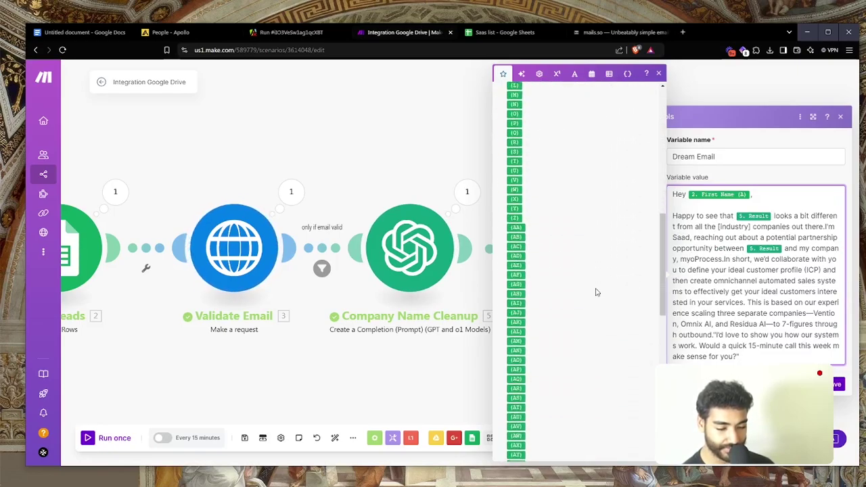
scroll(597, 292, "up", 5)
double_click(745, 226)
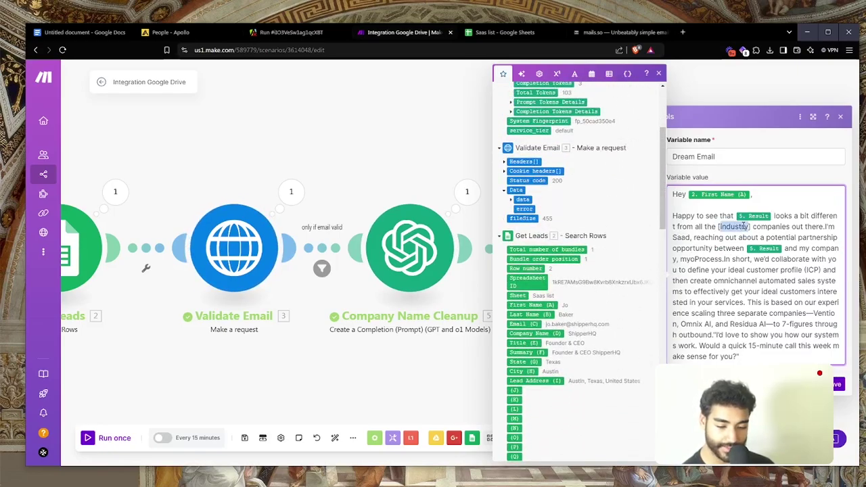
key("BackSpace")
key("BackSpace")
key("Delete")
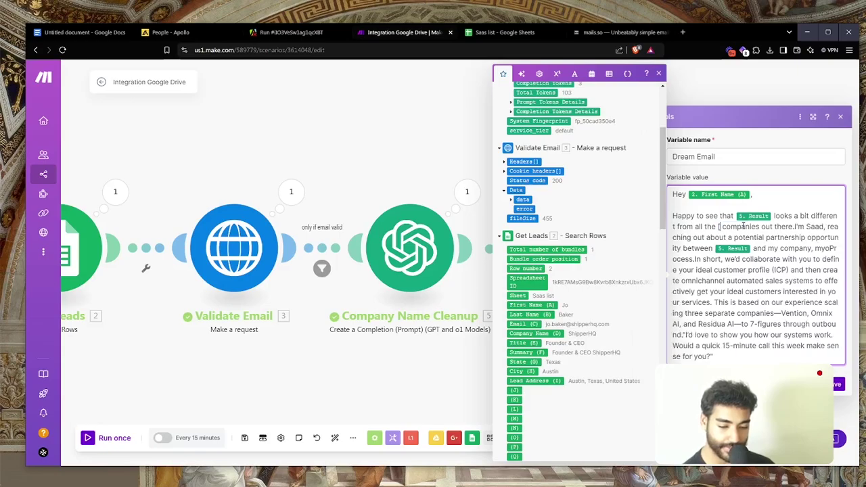
type("Saas")
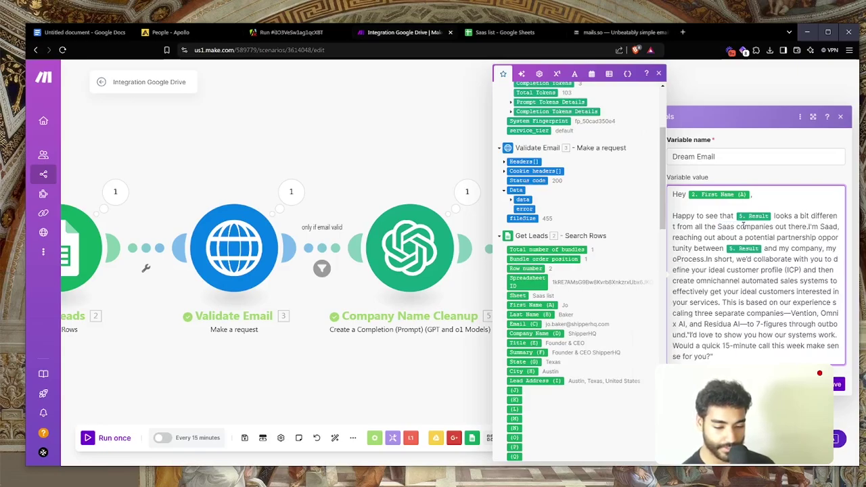
Insert paragraph breaks after the opening line and before 'In short'
left_click(810, 229)
key("Return")
key("Return")
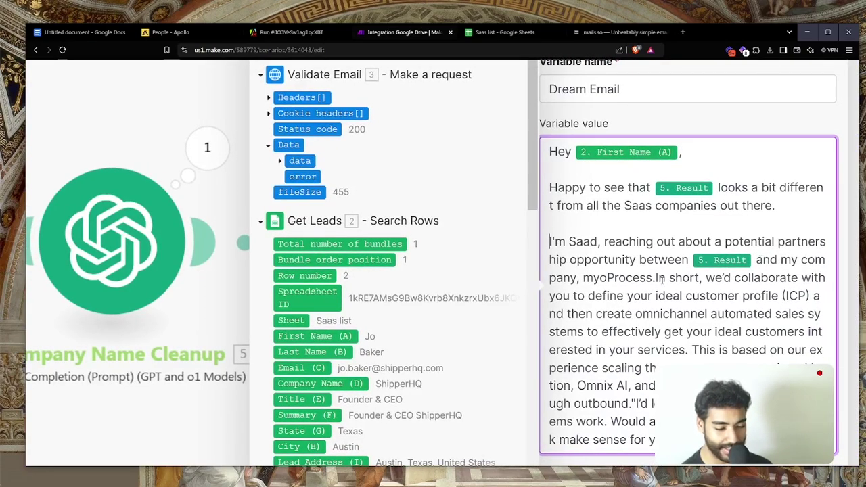
scroll(668, 276, "down", 1)
key("Return")
key("Return")
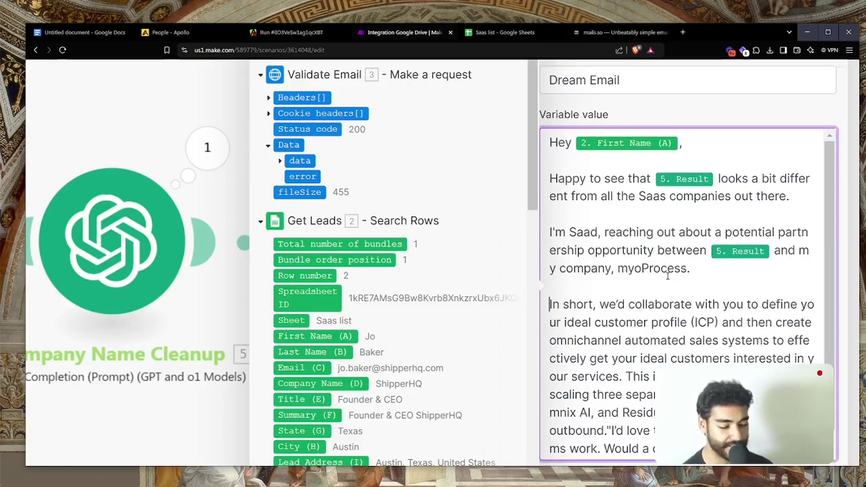
scroll(668, 275, "down", 5)
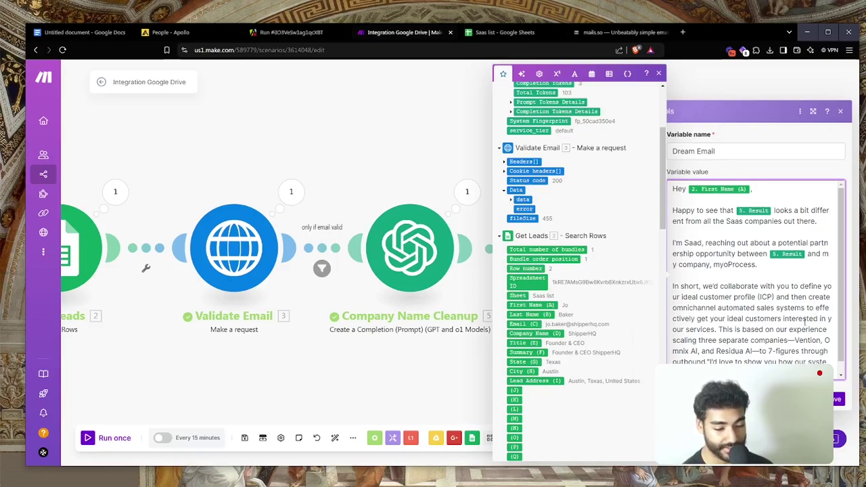
Start a new paragraph, with a blank line, before 'This is based'
left_click(719, 325)
key("Return")
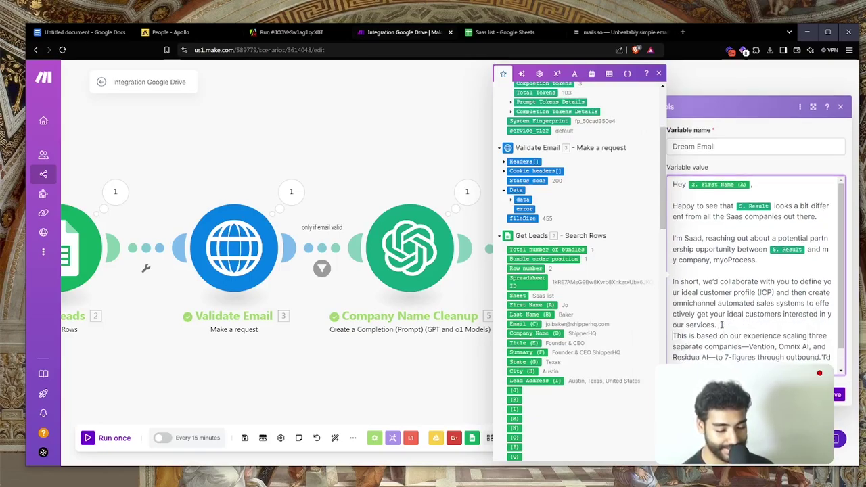
key("Return")
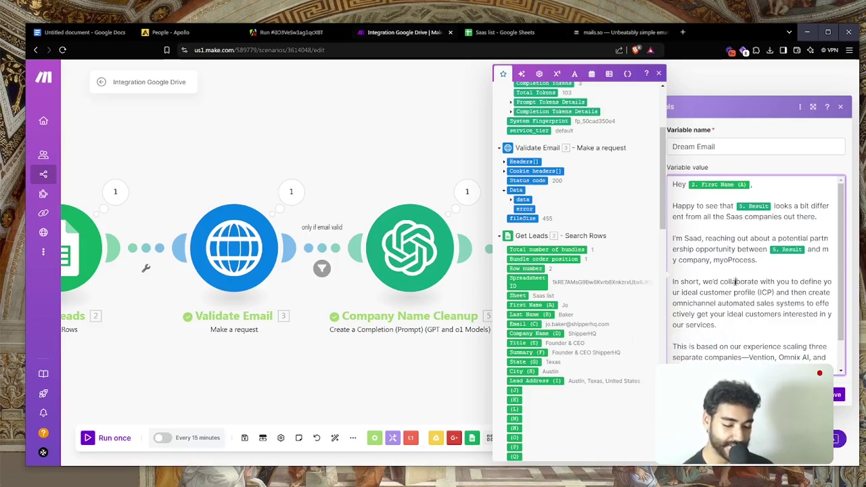
Review the 'In short' paragraph selection and resume editing the email text
triple_click(736, 282)
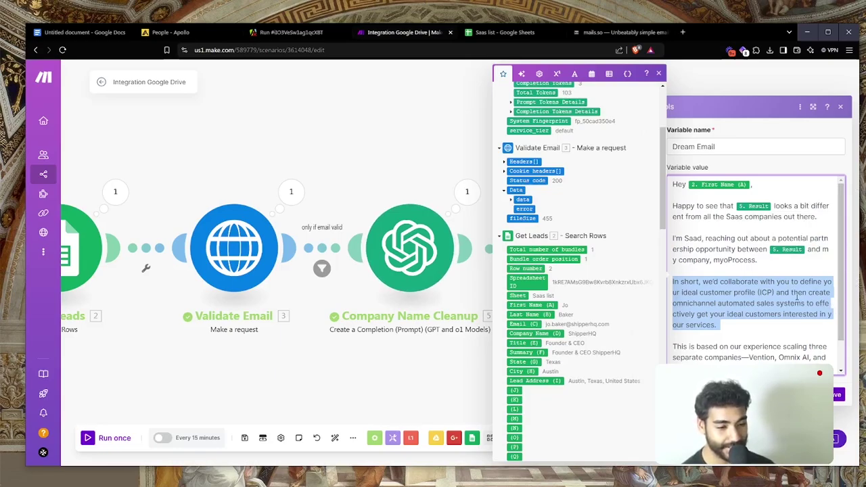
scroll(798, 298, "down", 1)
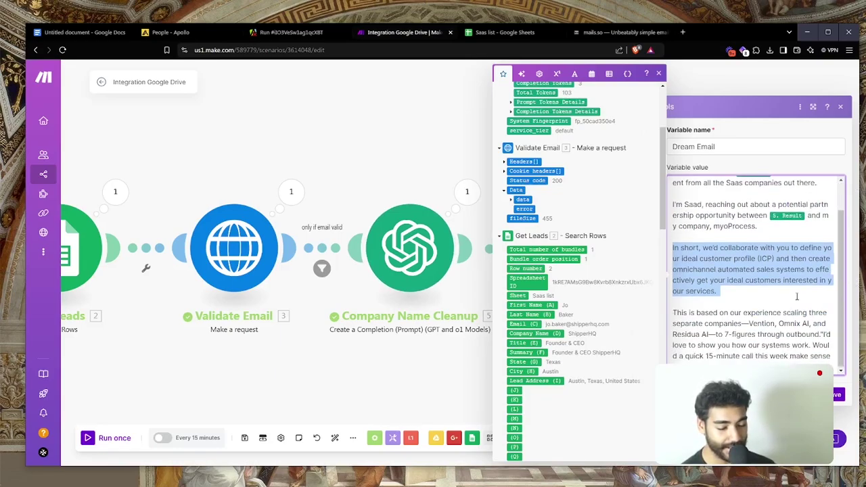
triple_click(734, 256)
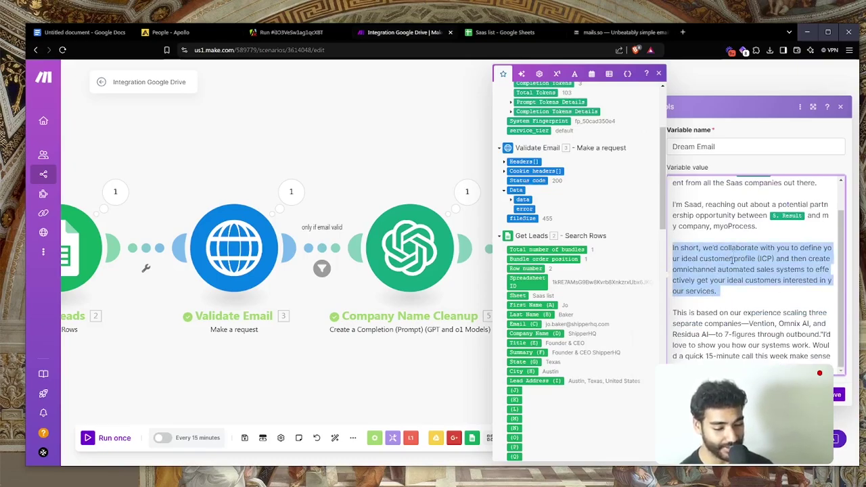
left_click(730, 266)
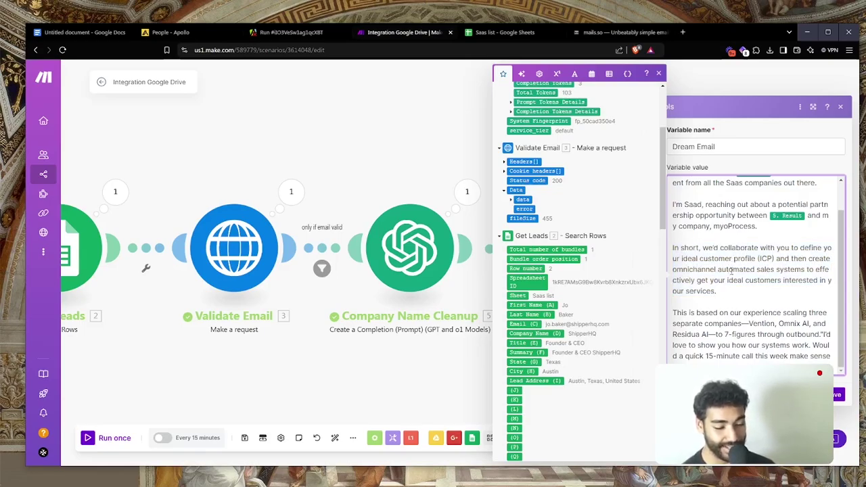
scroll(729, 270, "up", 1)
scroll(730, 274, "down", 1)
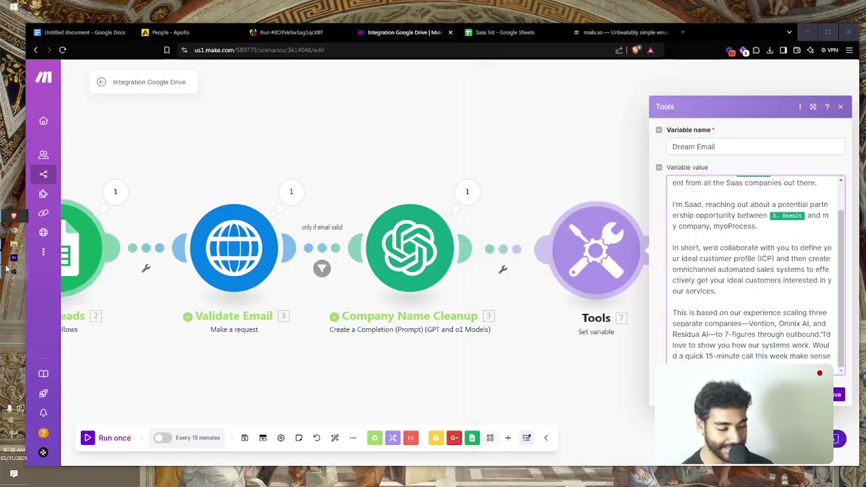
left_click(12, 259)
left_click(11, 272)
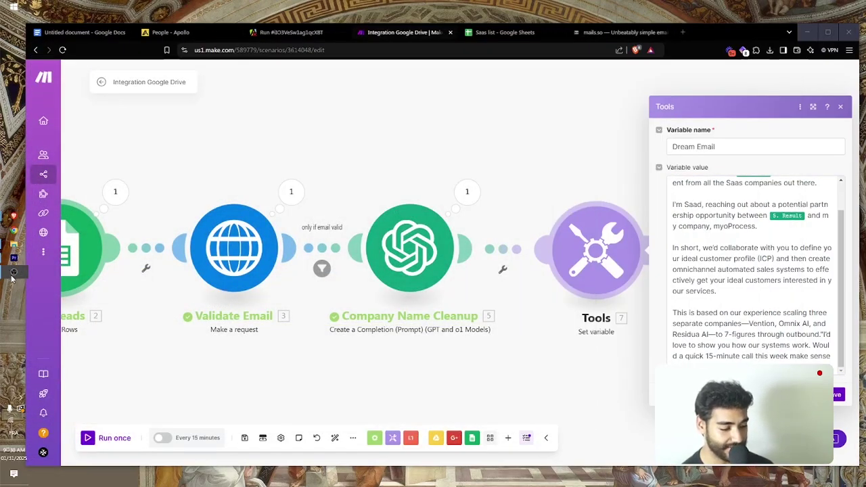
left_click(727, 269)
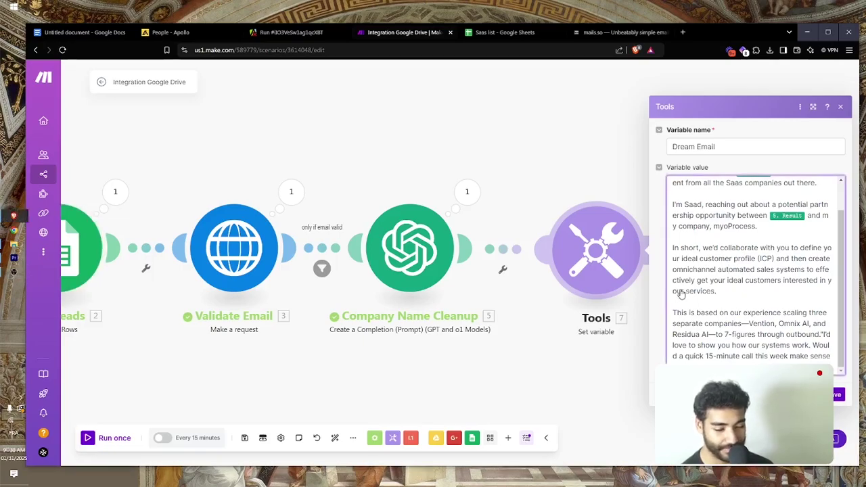
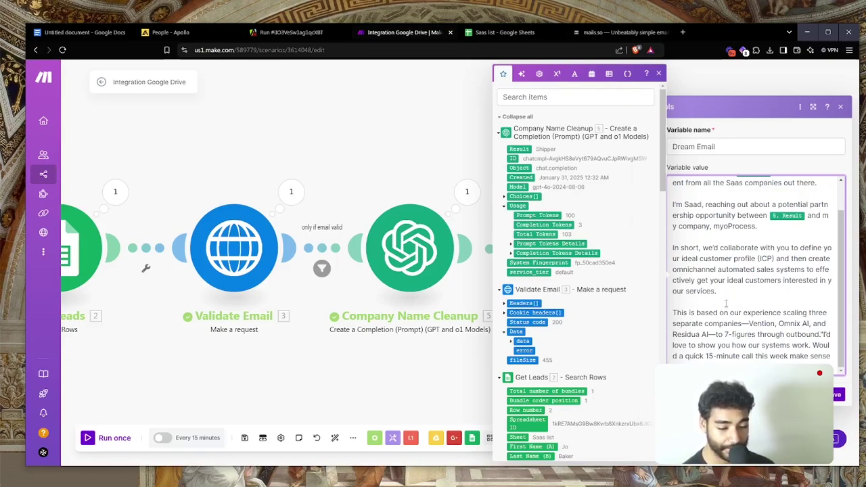
Move the closing ask into its own paragraph and change '15-minute call' to '8 minutes of your time'
left_click(826, 334)
key("Return")
key("Return")
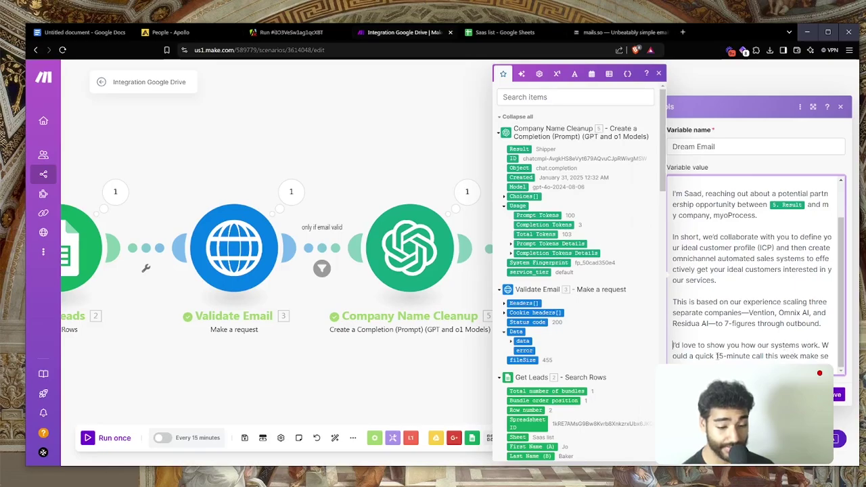
left_click(752, 354)
type("s of yo")
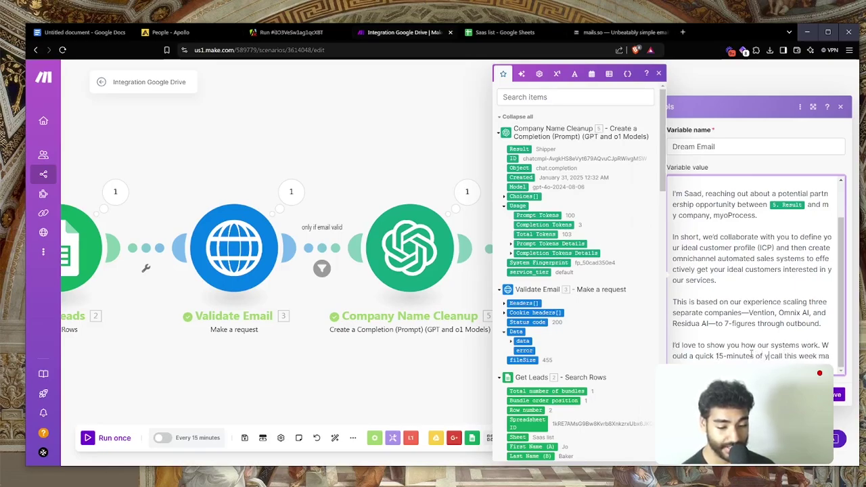
type("ur time")
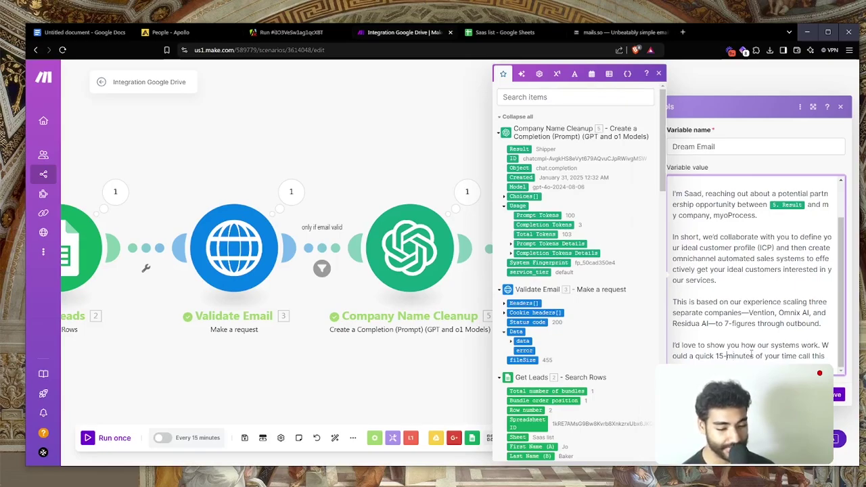
key("BackSpace")
key("BackSpace")
type("9")
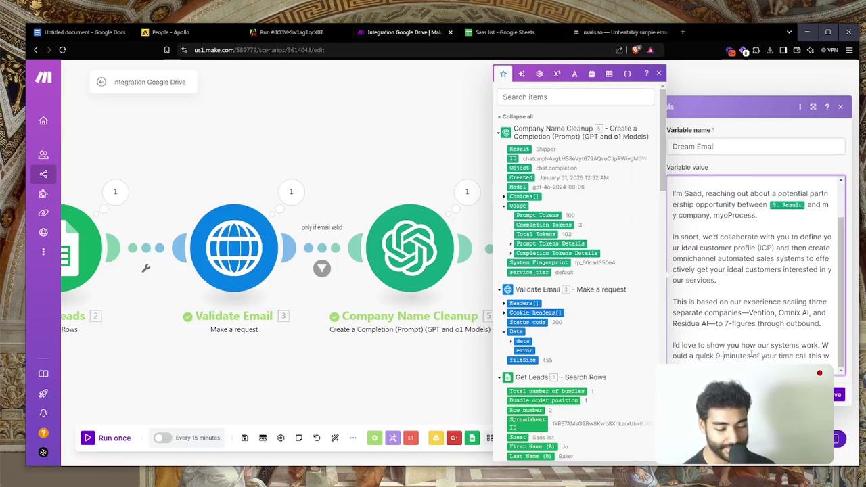
key("BackSpace")
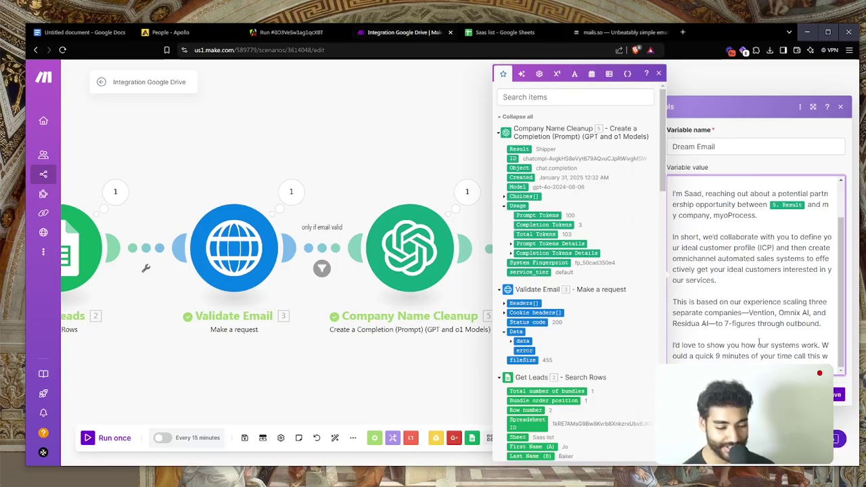
key("BackSpace")
type("8")
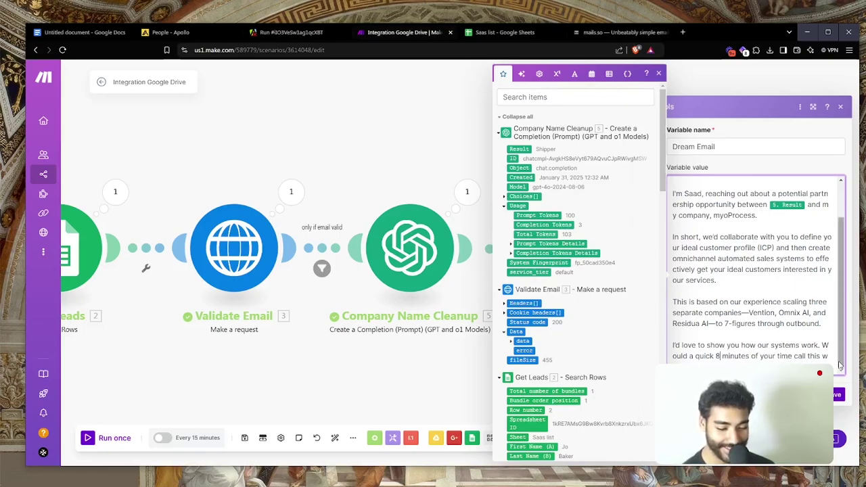
double_click(800, 356)
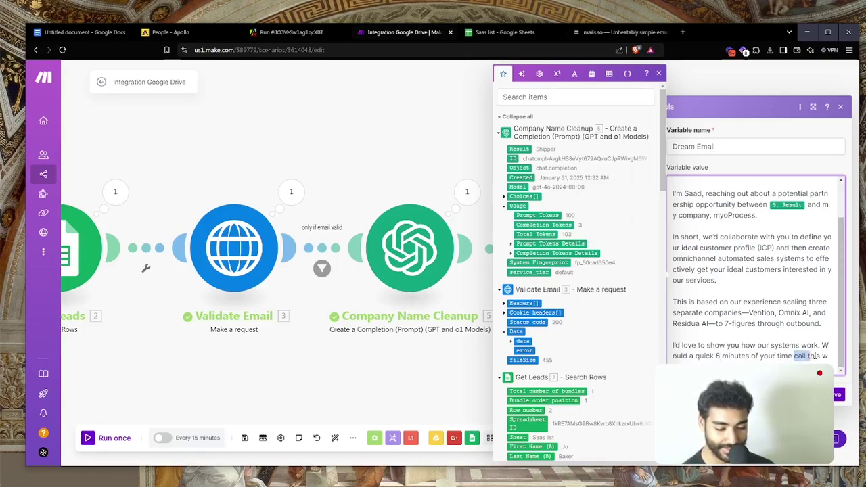
key("BackSpace")
key("BackSpace")
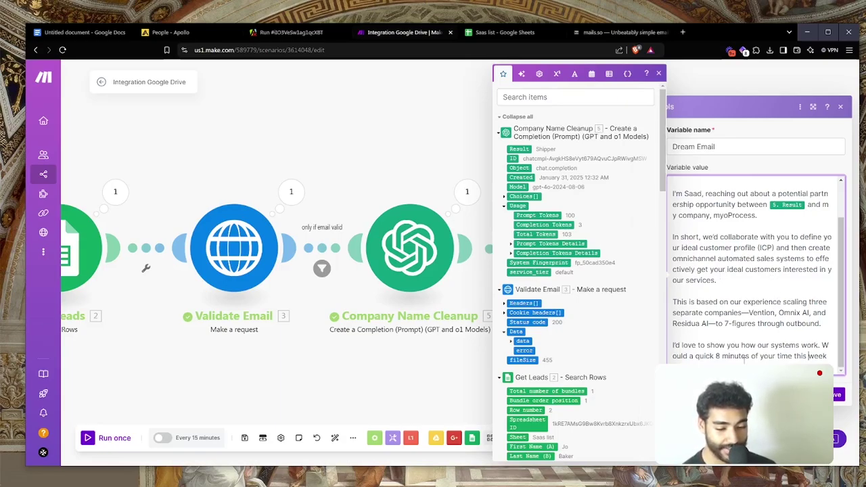
scroll(749, 258, "up", 2)
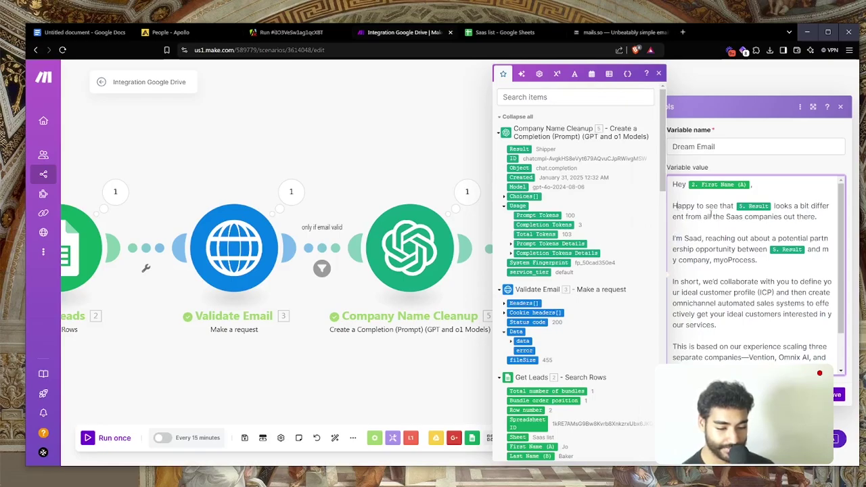
Add the line 'Noticed that you're hiring for sales, looks like you're planning to use outbound to gain early ROI/traction.'
type("Noticed that ")
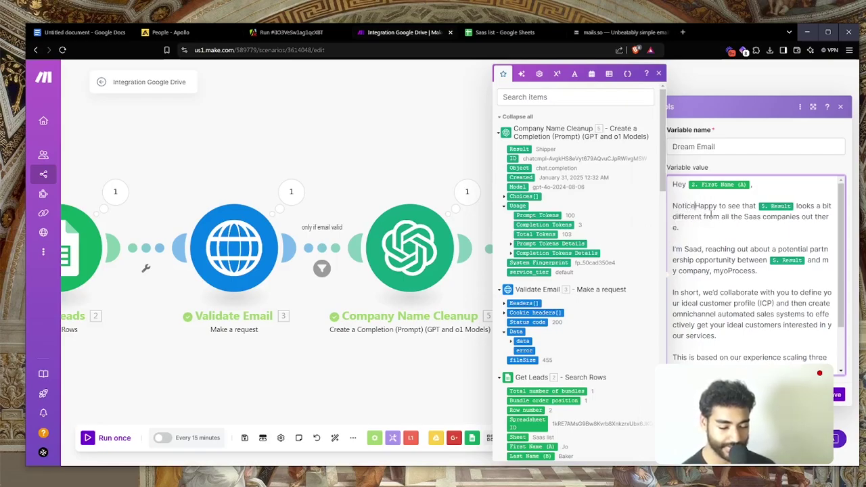
type("you're hiring for")
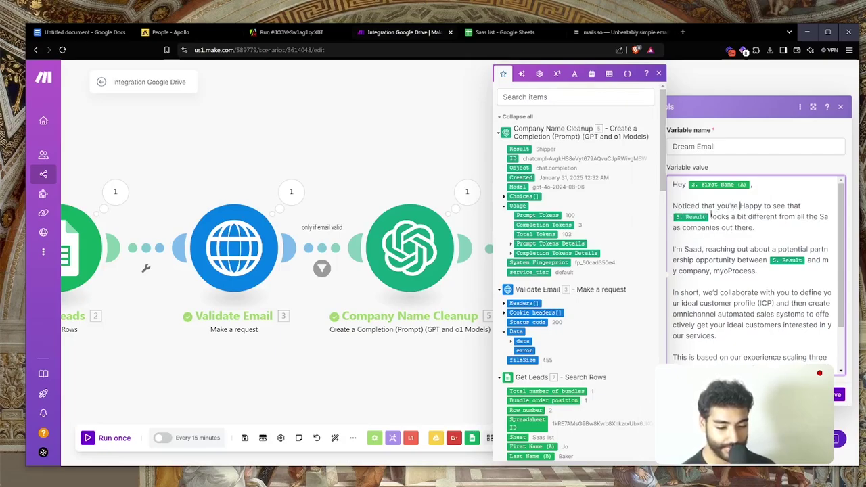
type(" sales, looks ")
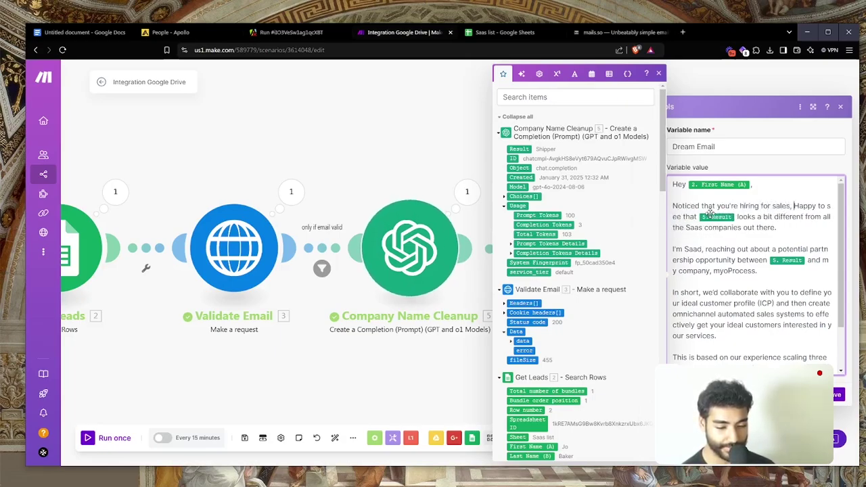
type("like you'e")
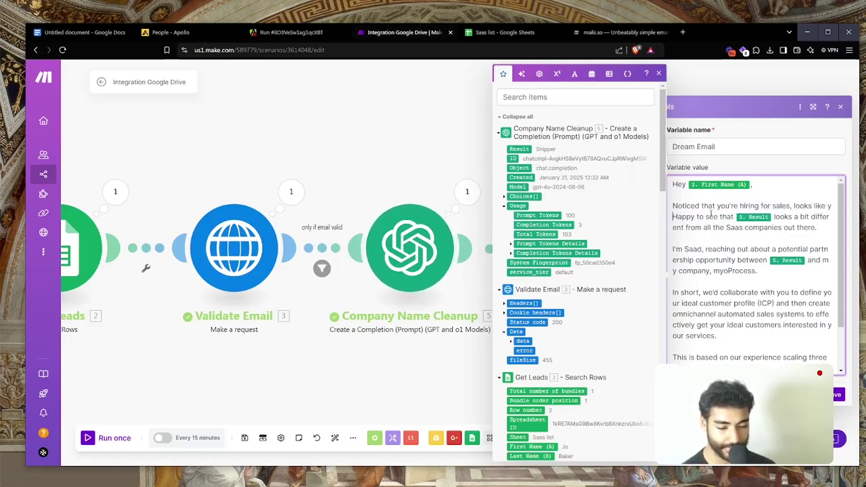
key("BackSpace")
type("re ")
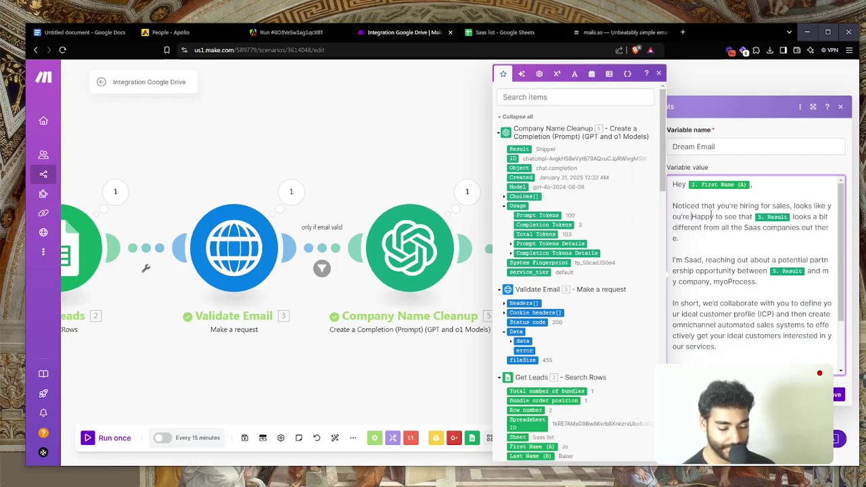
type("planning t")
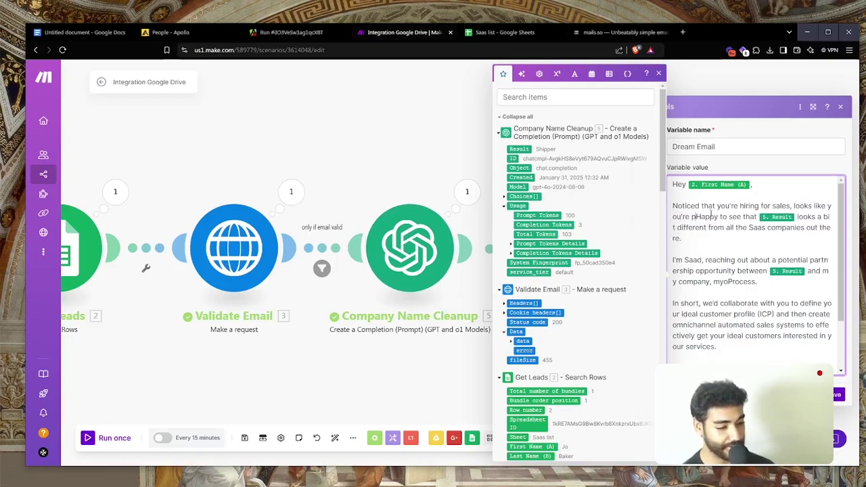
type("o use ")
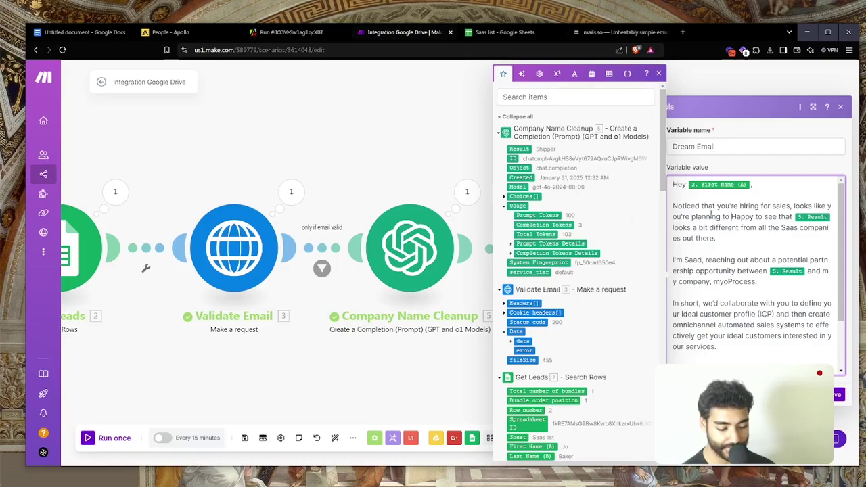
type("outbound ")
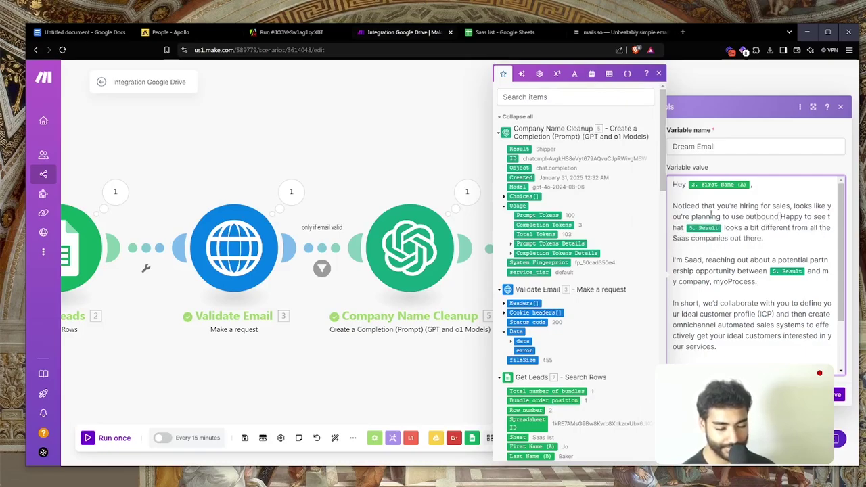
type("to gain early")
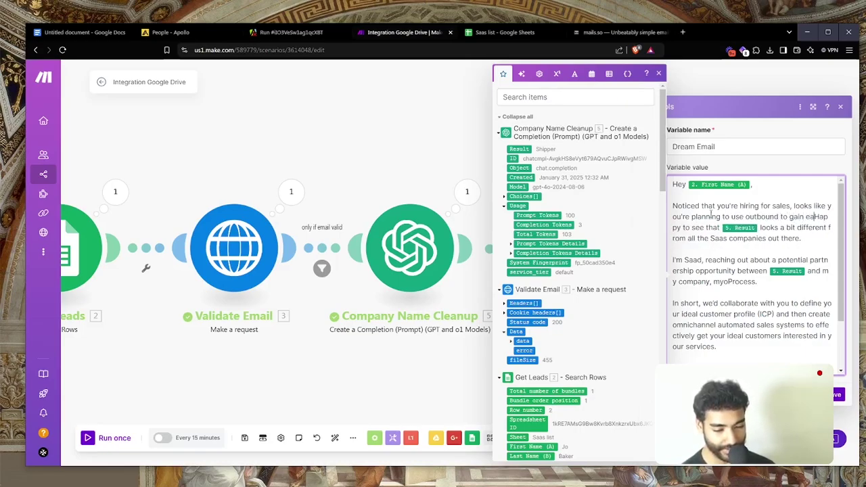
type(" ROI/tra")
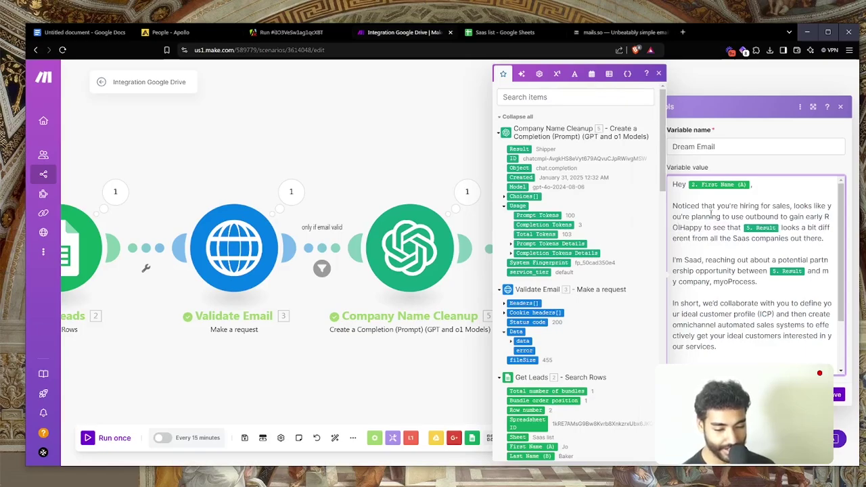
type("ction.")
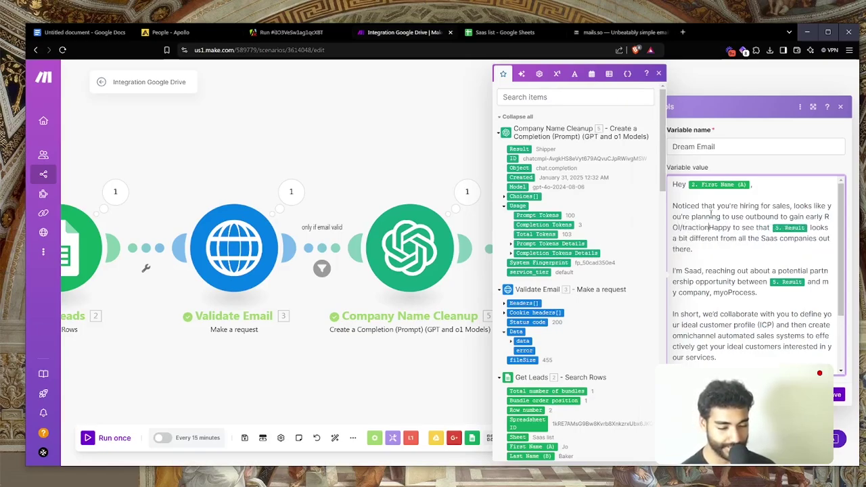
key("Return")
key("Return")
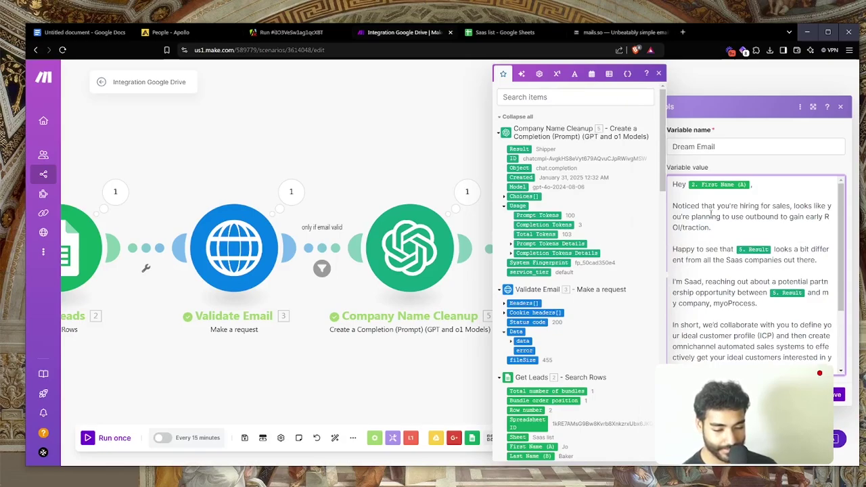
key("BackSpace")
key("BackSpace")
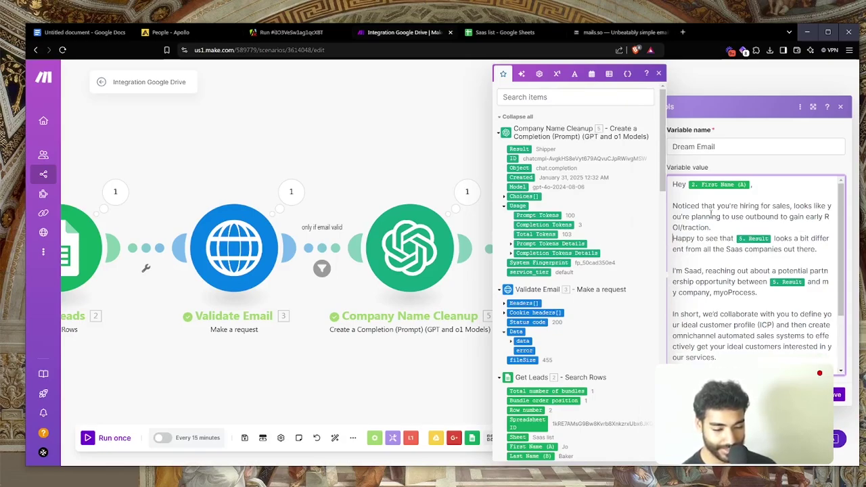
Turn the 'Happy…' sentence into an '(also h…' aside ending 'out there-refreshing)'
key("Delete")
type("(also h")
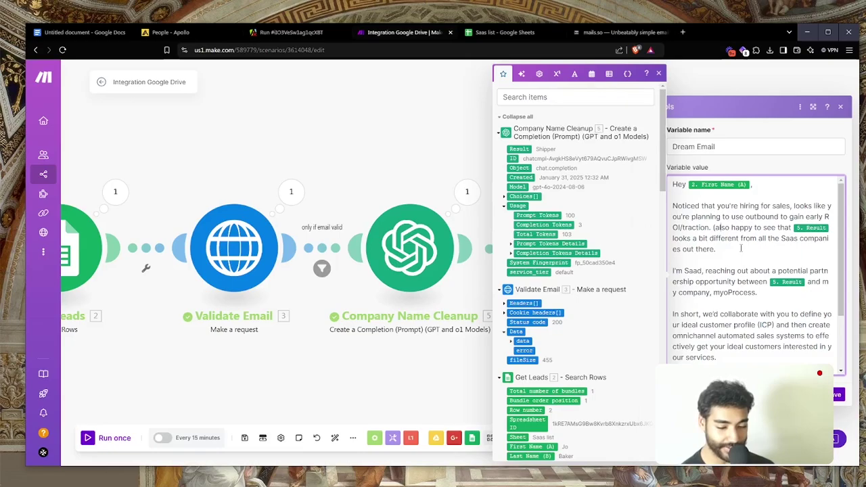
key("BackSpace")
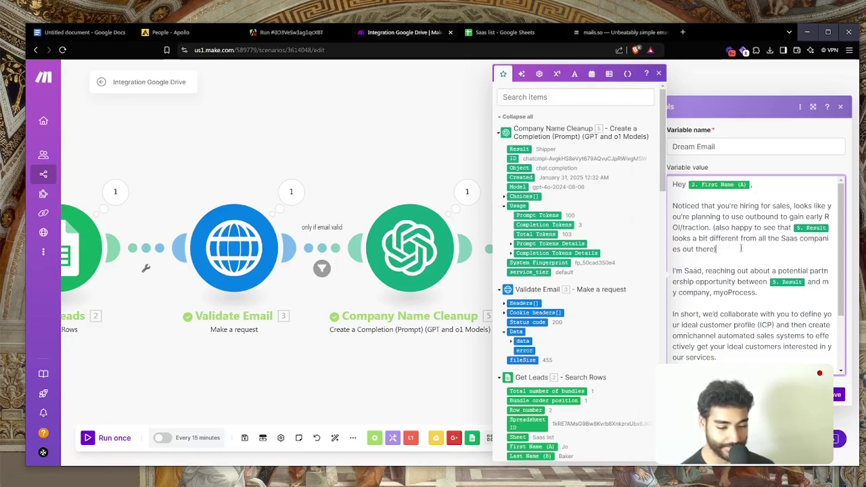
type(")")
key("BackSpace")
type("-r")
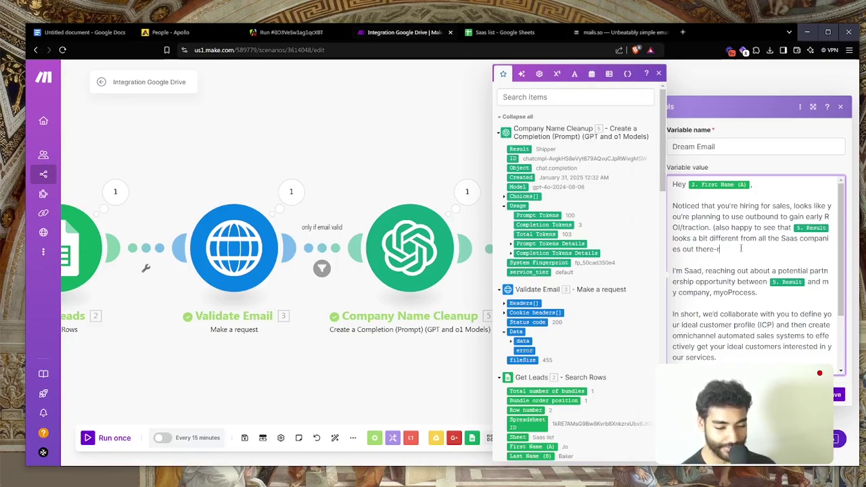
type("efreshing.")
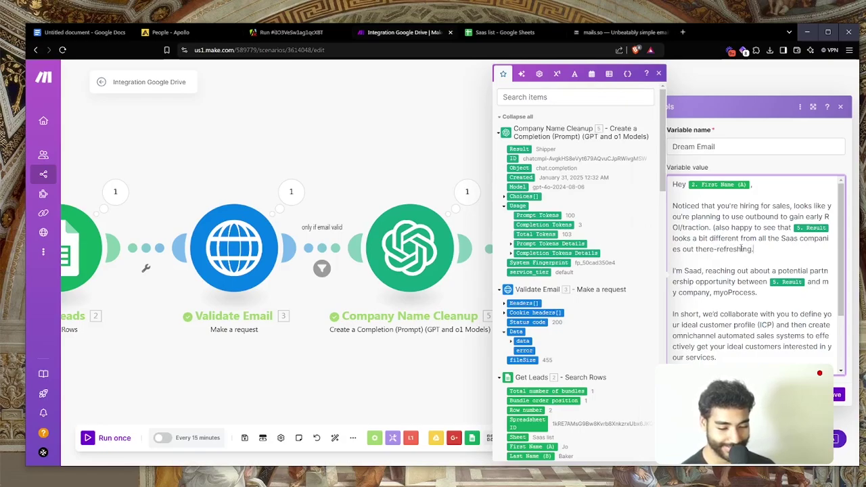
type(")")
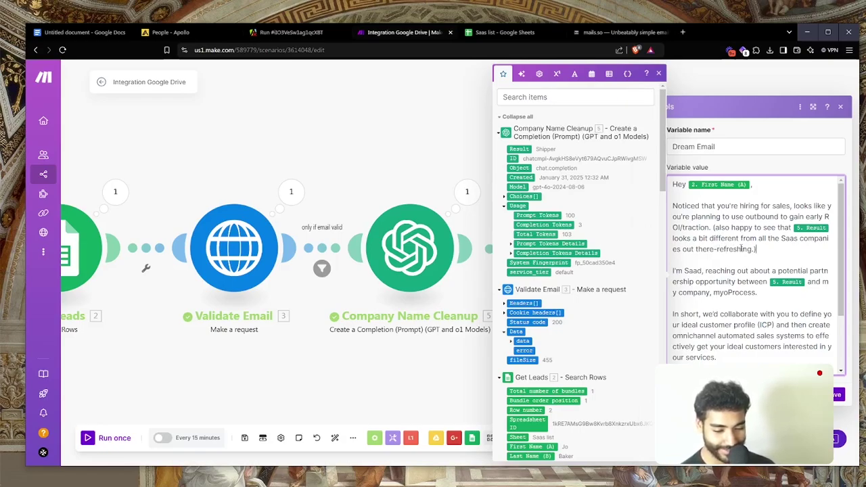
key("BackSpace")
type(":))")
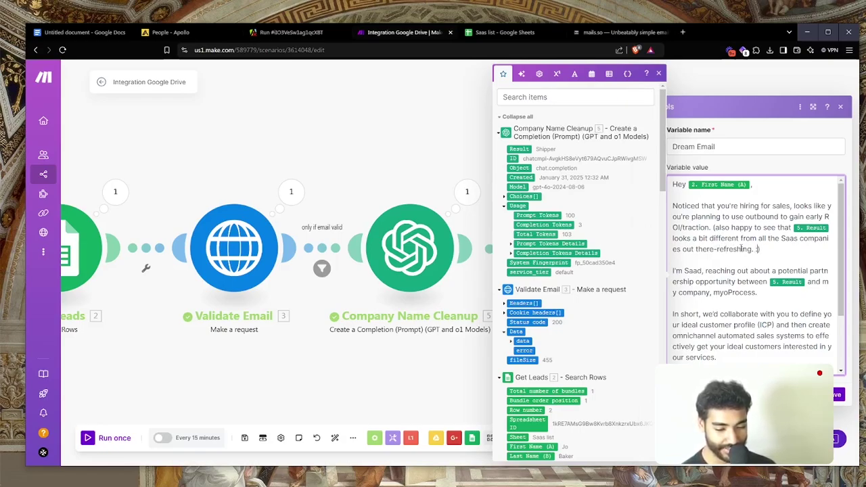
key("BackSpace")
key("BackSpace")
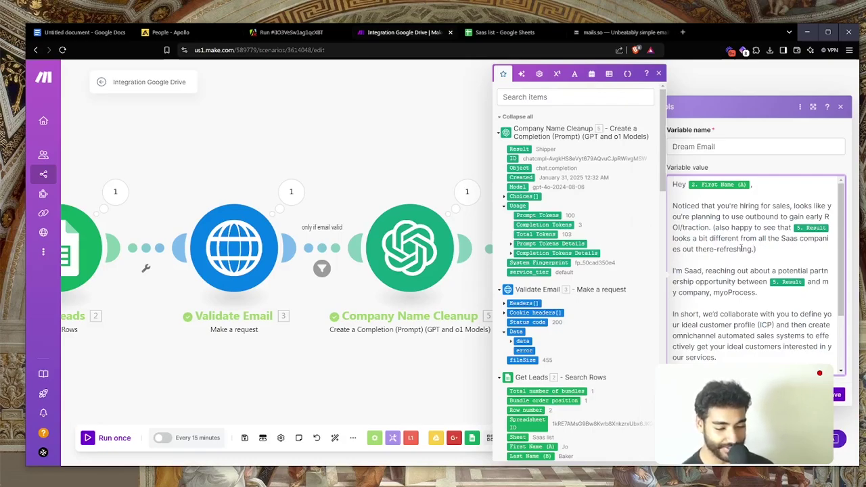
key("BackSpace")
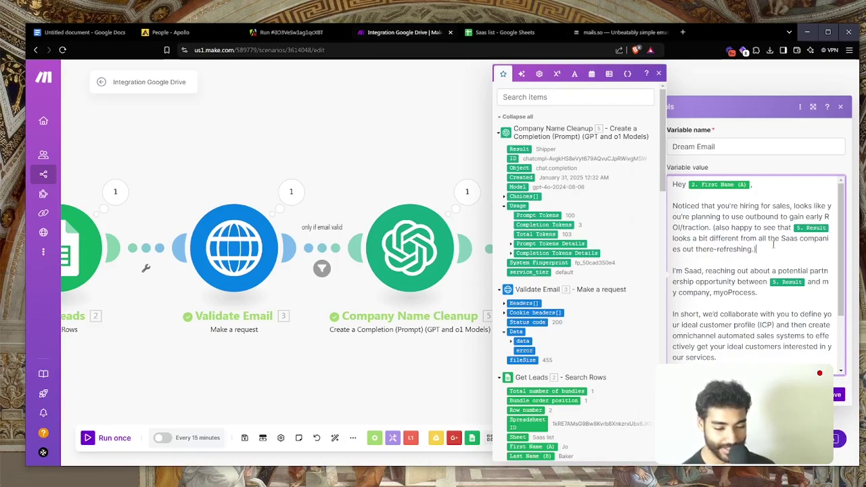
type(")")
scroll(773, 244, "down", 1)
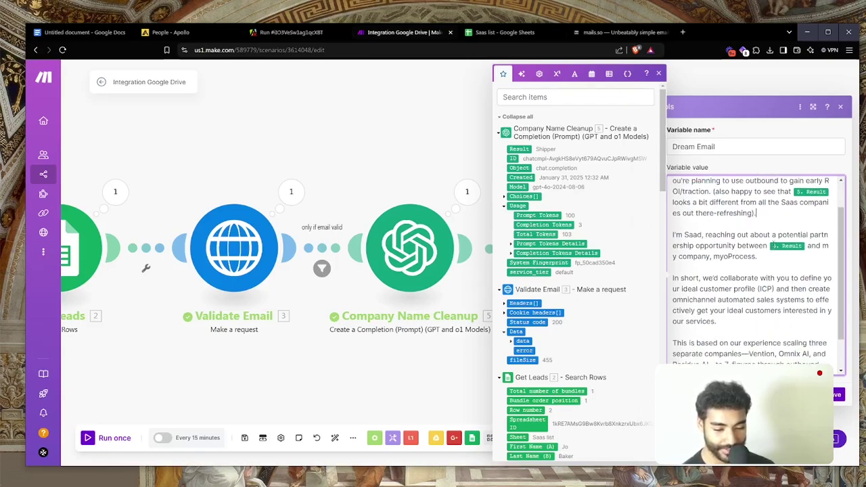
Reword the closing question to 'Would it be worth 8 minutes of your time this week?'
scroll(745, 242, "down", 1)
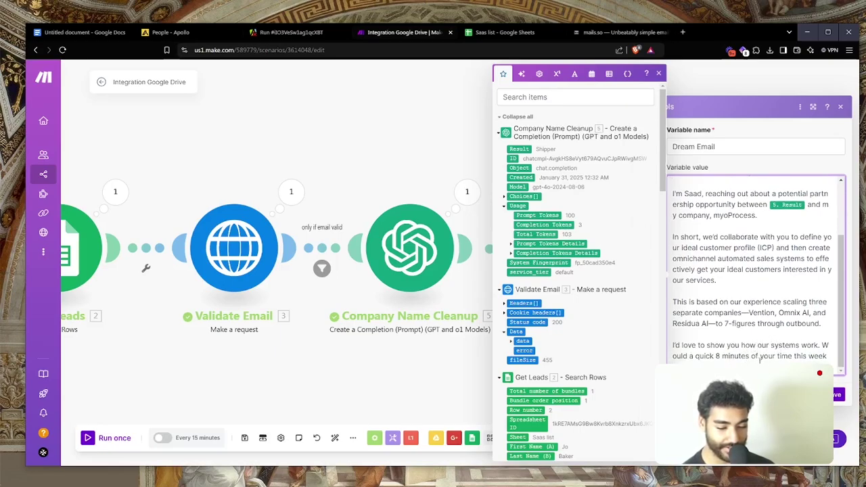
double_click(676, 356)
left_click(696, 359)
key("BackSpace")
key("BackSpace")
type("it be")
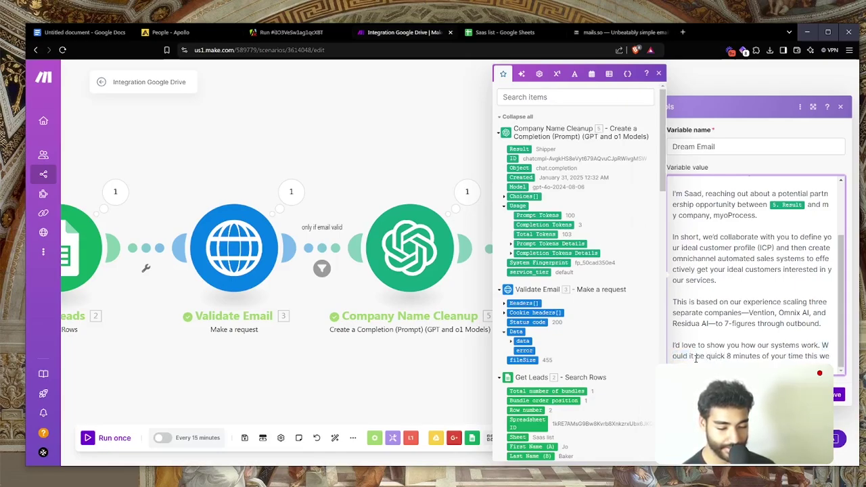
key("Delete")
key("Delete")
key("Delete")
key("Delete")
key("Delete")
type("wro")
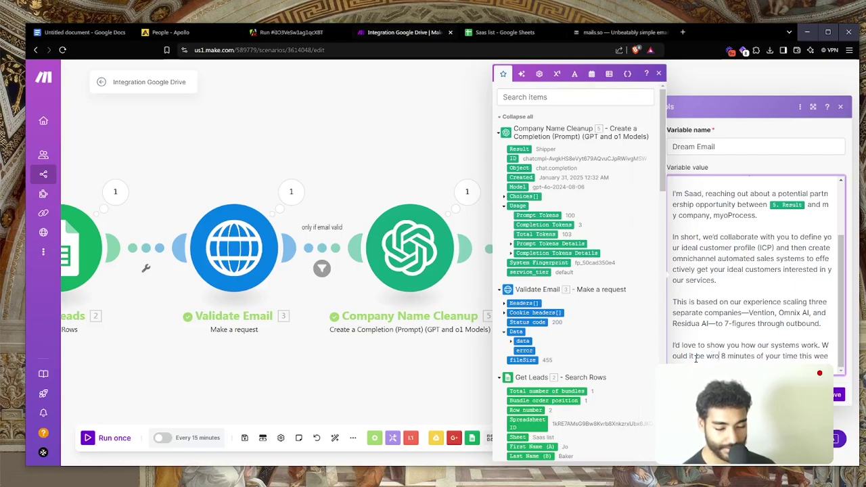
key("BackSpace")
key("BackSpace")
type("orth")
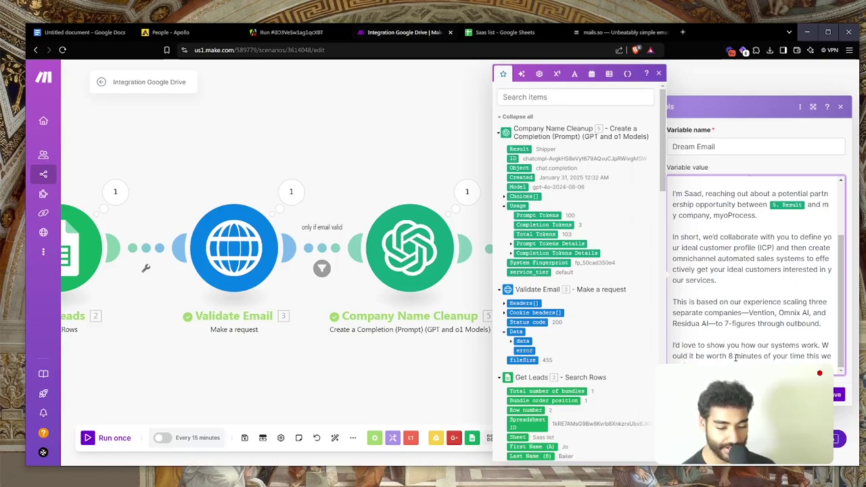
Save the Dream Email variable settings
scroll(779, 343, "down", 1)
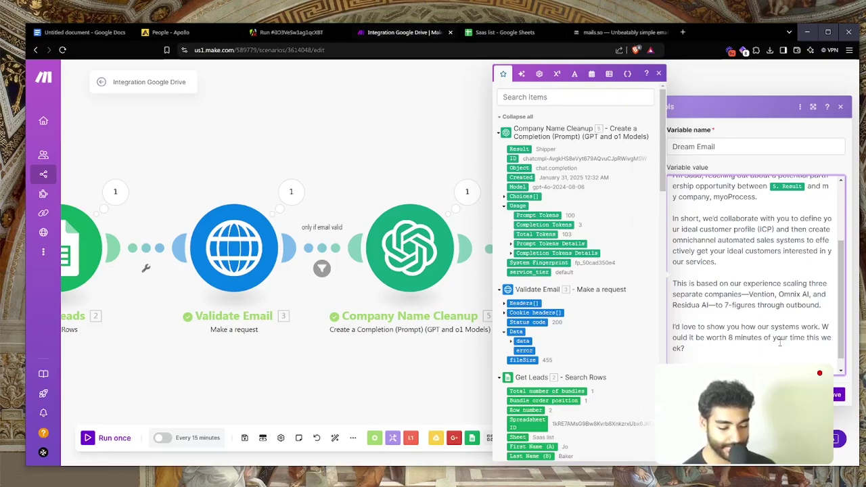
scroll(780, 343, "down", 1)
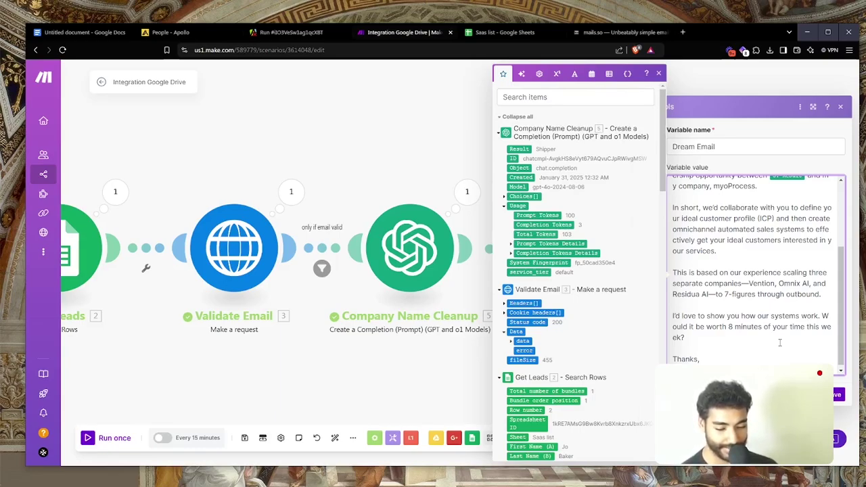
scroll(780, 343, "down", 2)
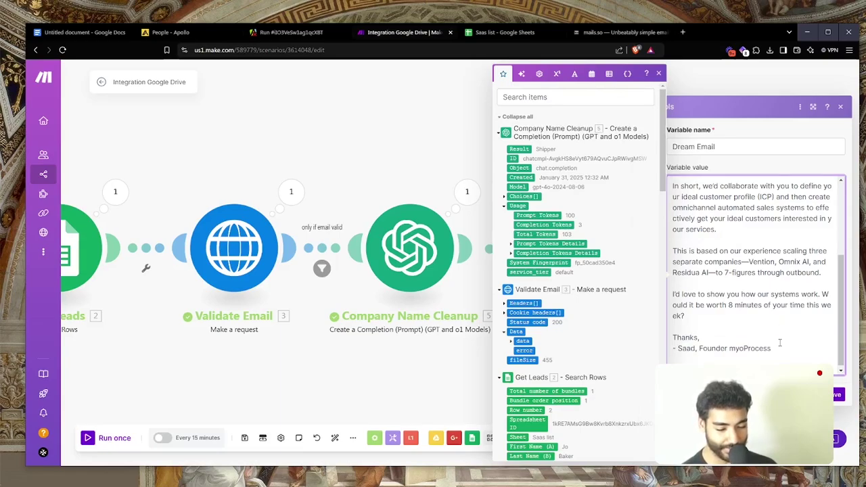
left_click(838, 395)
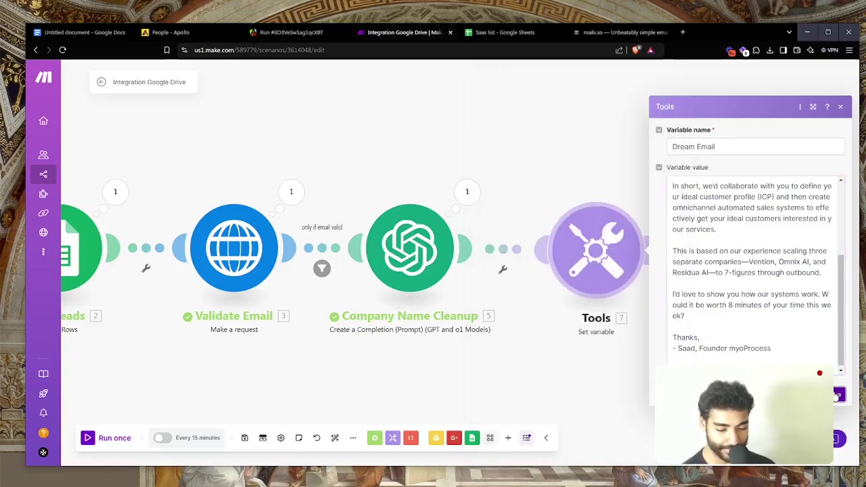
Run the scenario once and expand the Tools module's Dream Email output to check the personalization
left_click(112, 441)
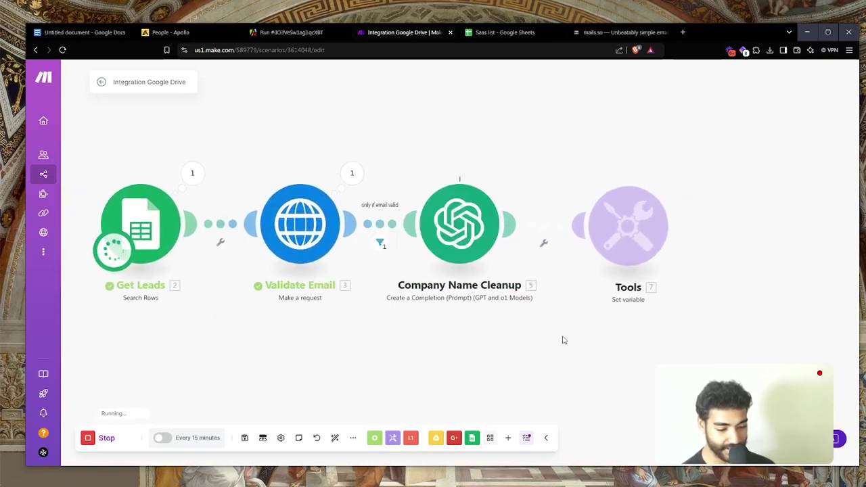
left_click(578, 142)
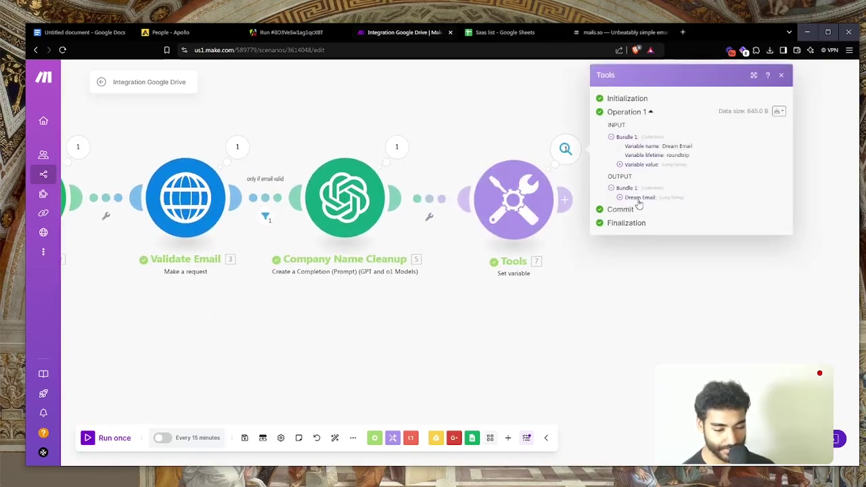
left_click(639, 202)
scroll(639, 206, "up", 3)
scroll(714, 250, "right", 2)
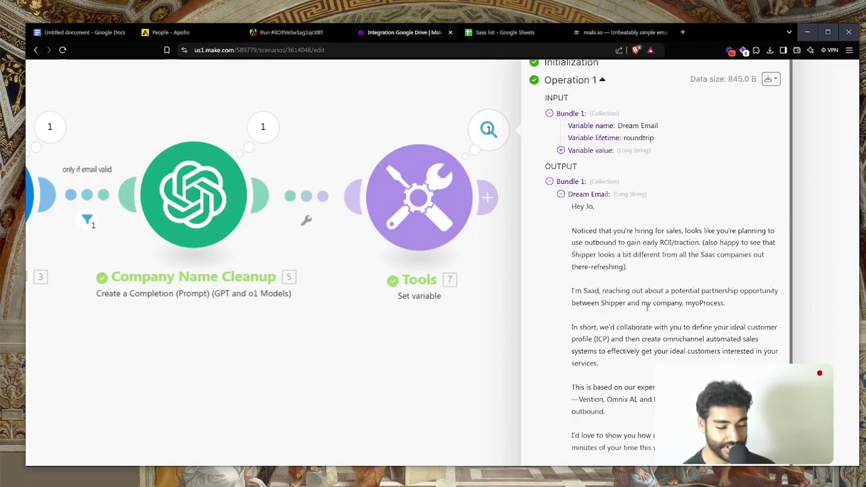
Reopen the Dream Email variable and add 'quite' after 'there-'
scroll(667, 308, "down", 1)
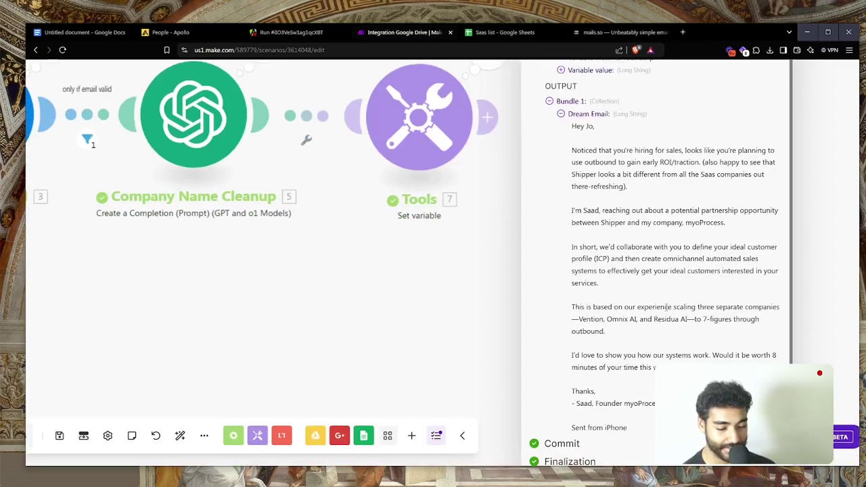
scroll(667, 307, "up", 3)
left_click(514, 203)
left_click(620, 249)
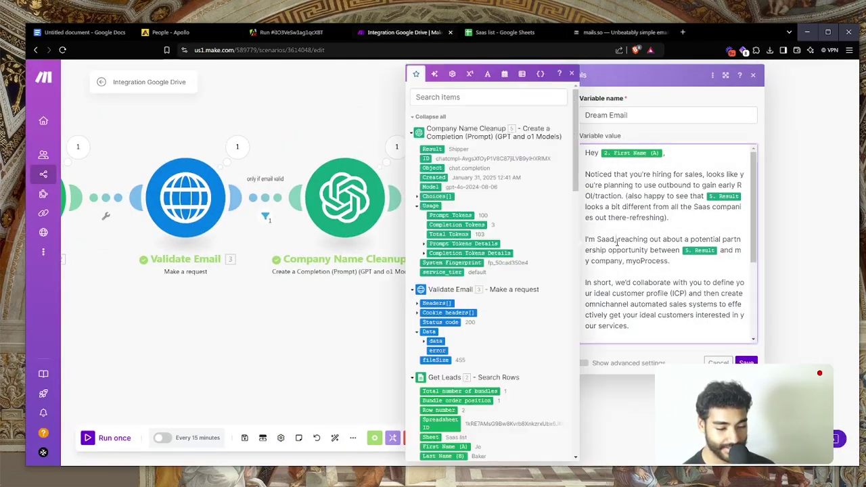
left_click(630, 217)
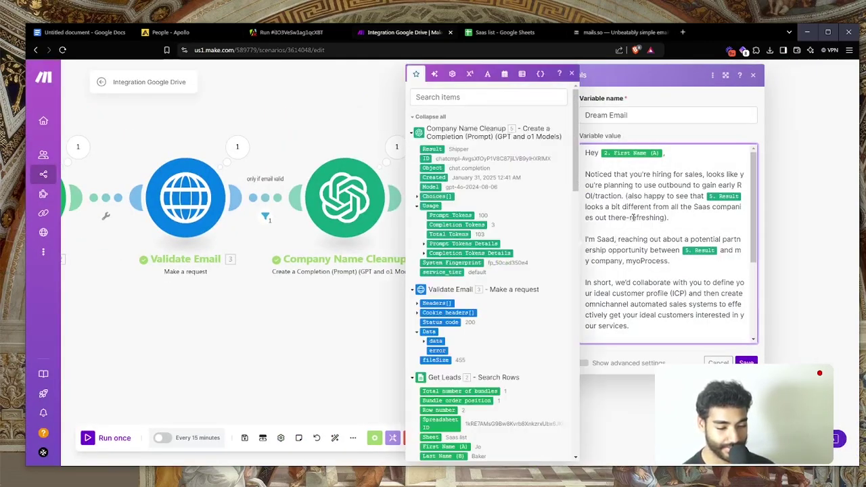
type("suite")
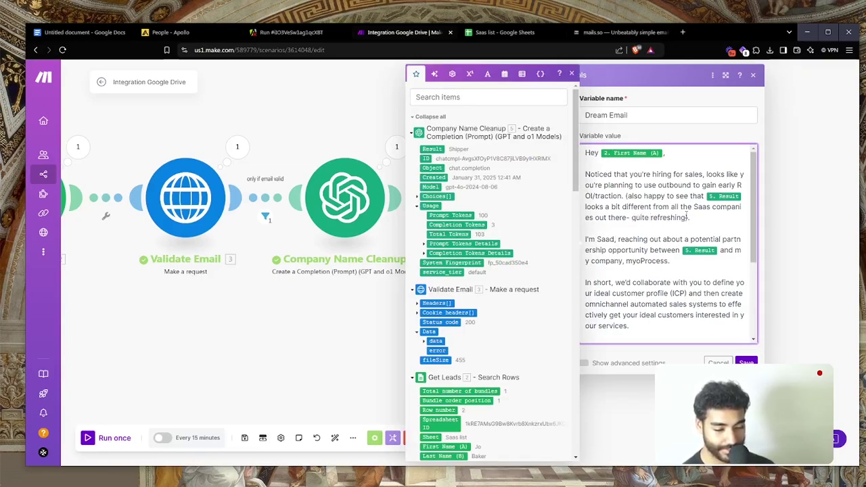
Put the '(also happy to see…' aside in its own paragraph and save the variable
left_click(704, 176)
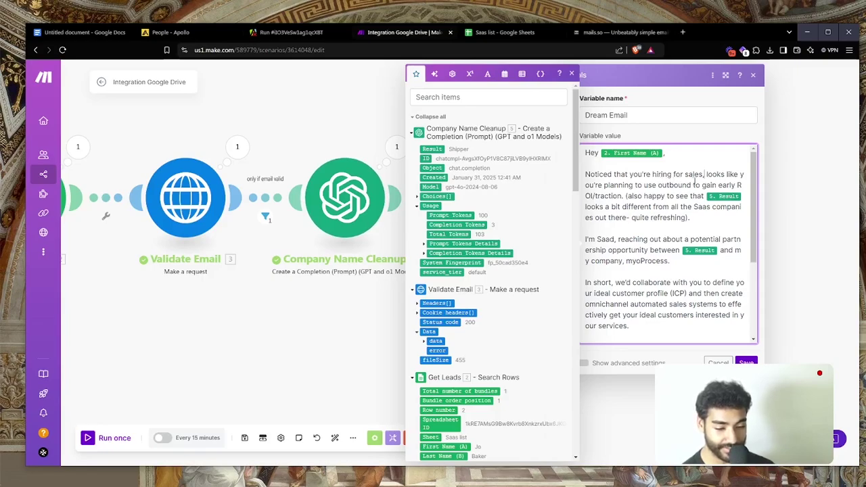
left_click(627, 196)
key("BackSpace")
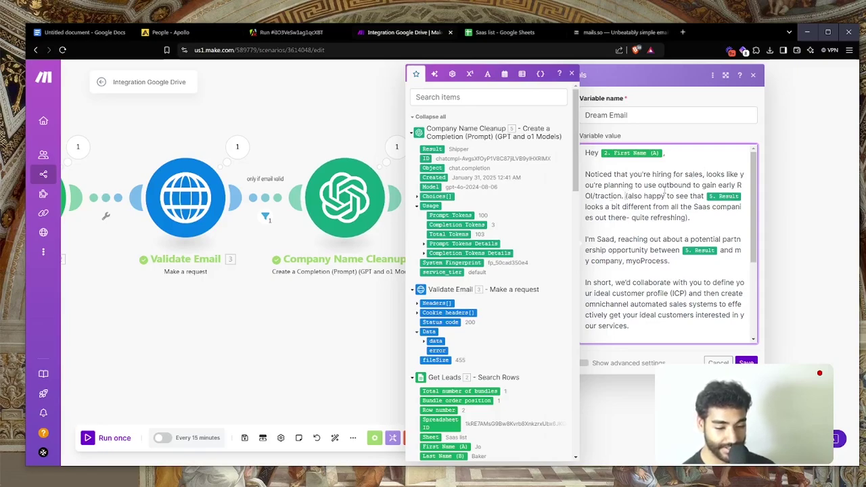
key("Return")
key("Return")
type("(")
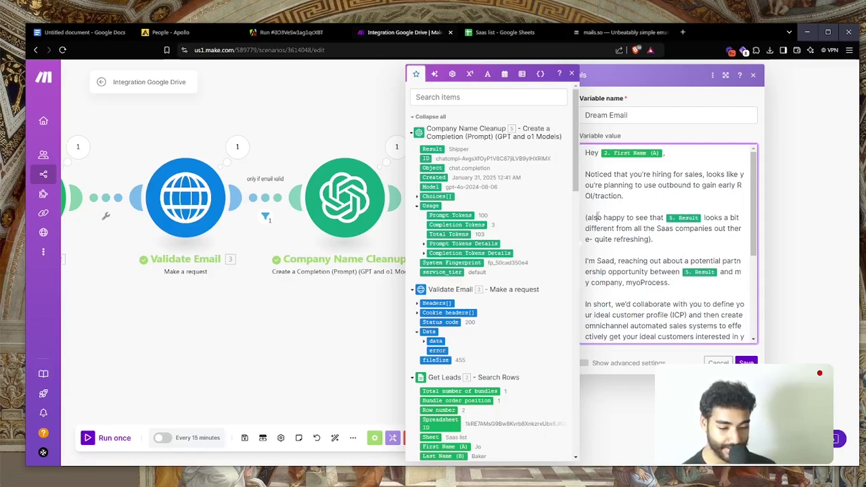
double_click(599, 217)
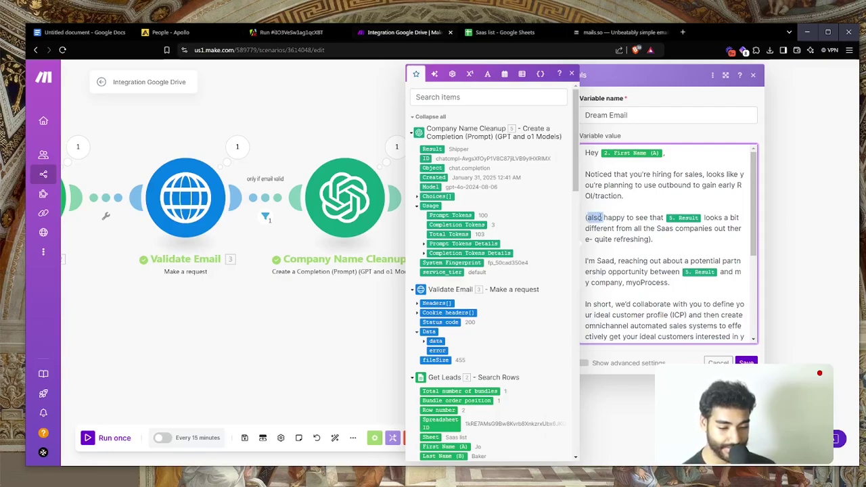
left_click(746, 363)
Rename the Tools module to 'Dream Email'
right_click(498, 202)
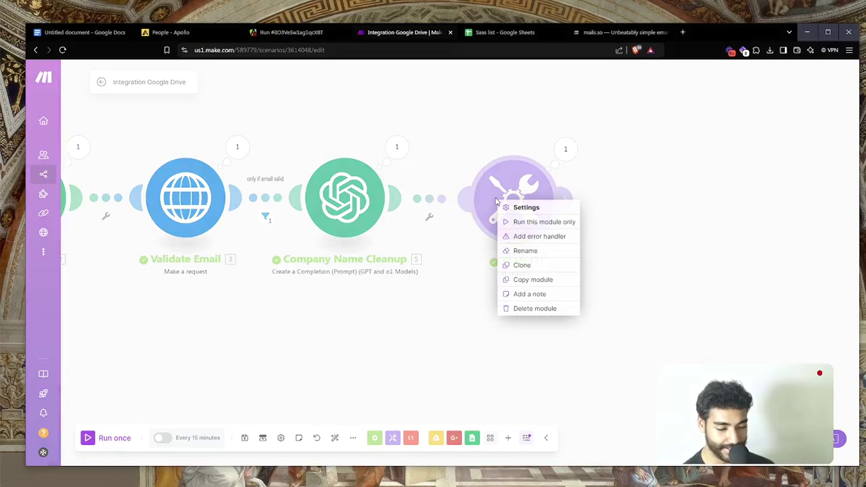
left_click(445, 289)
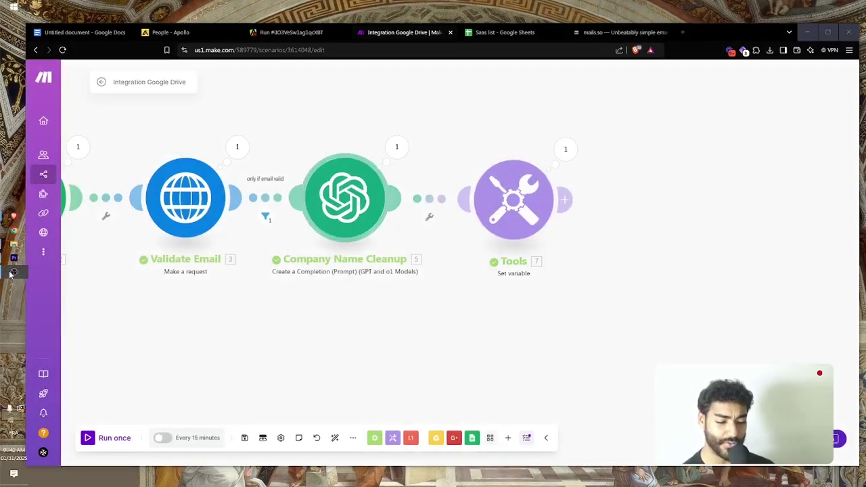
right_click(496, 211)
left_click(521, 260)
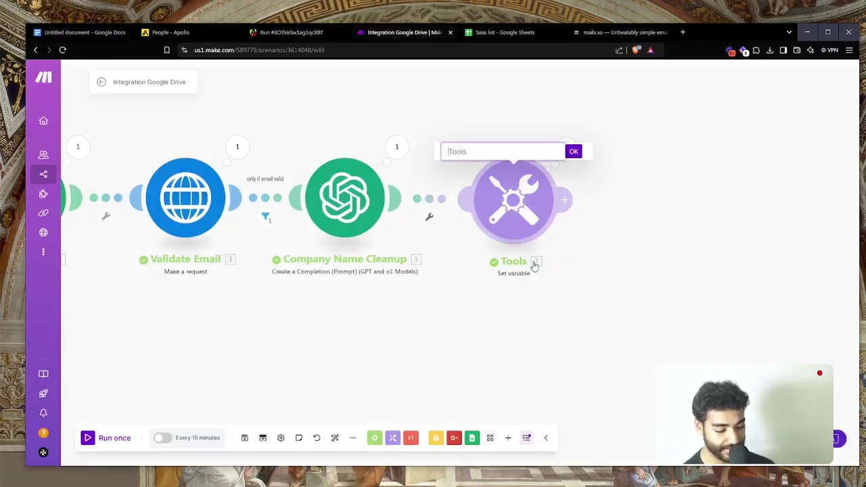
type("Dream")
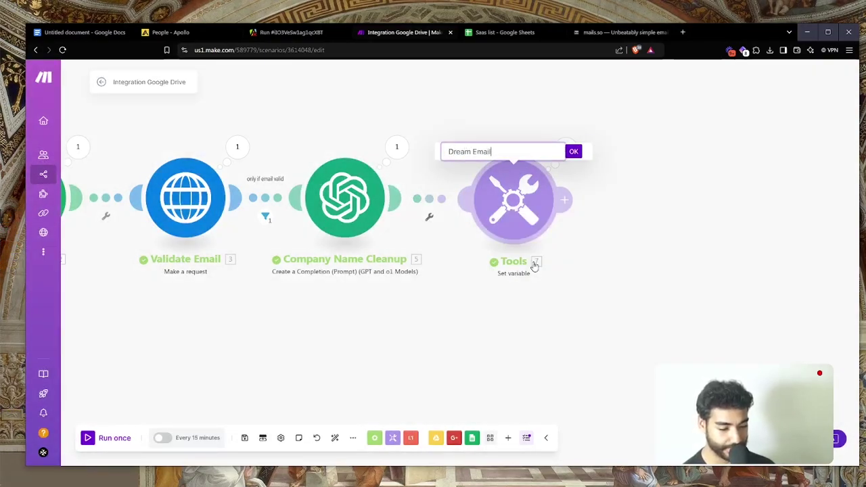
type(" Email")
key("Return")
Add an Instantly add-lead-to-campaign module after Dream Email and check its campaign choices
left_click(566, 200)
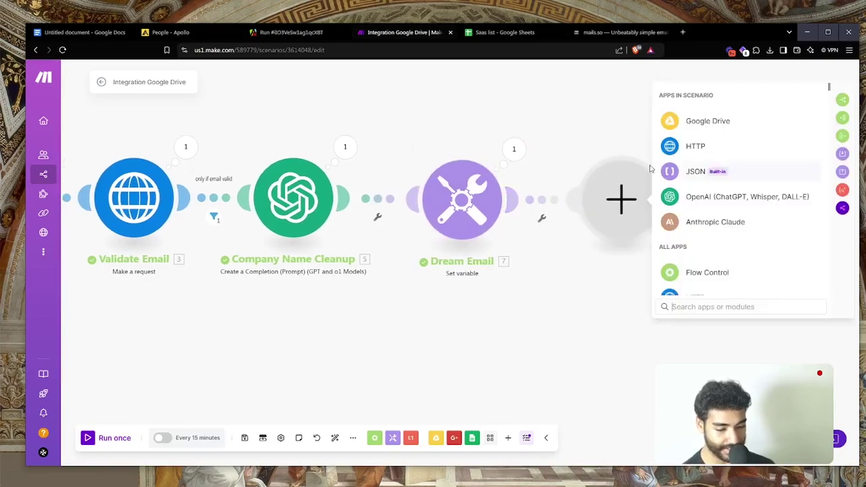
type("insta")
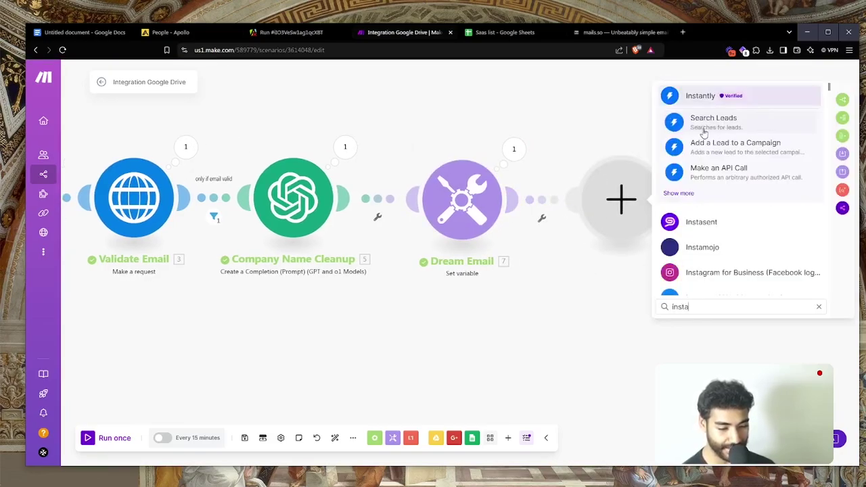
key("Return")
key("Return")
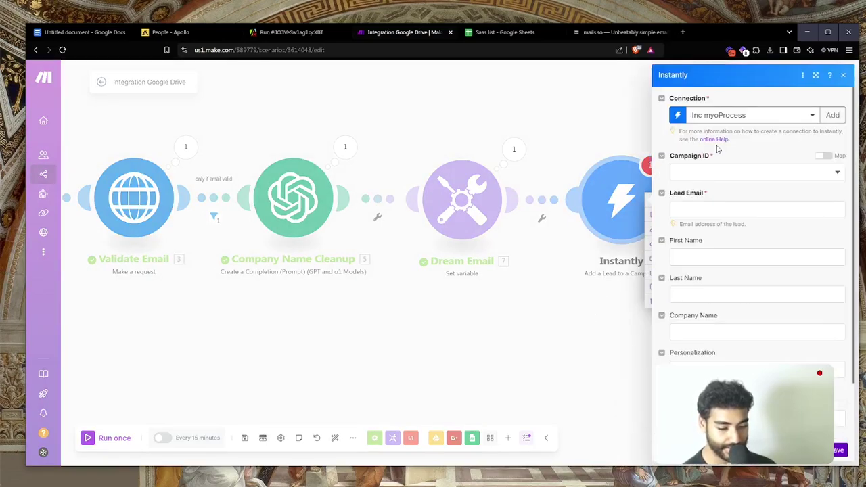
left_click(702, 171)
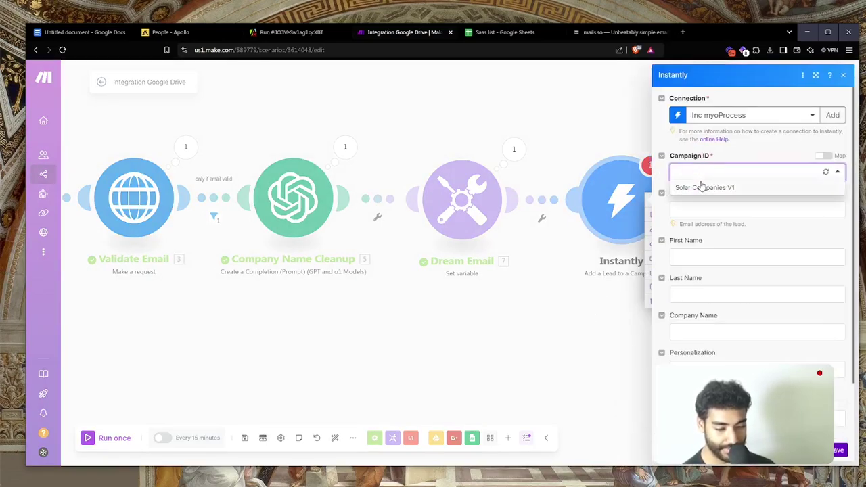
Load instantly.ai in a new browser tab
key("ctrl+t")
type("instantly.ai")
key("Return")
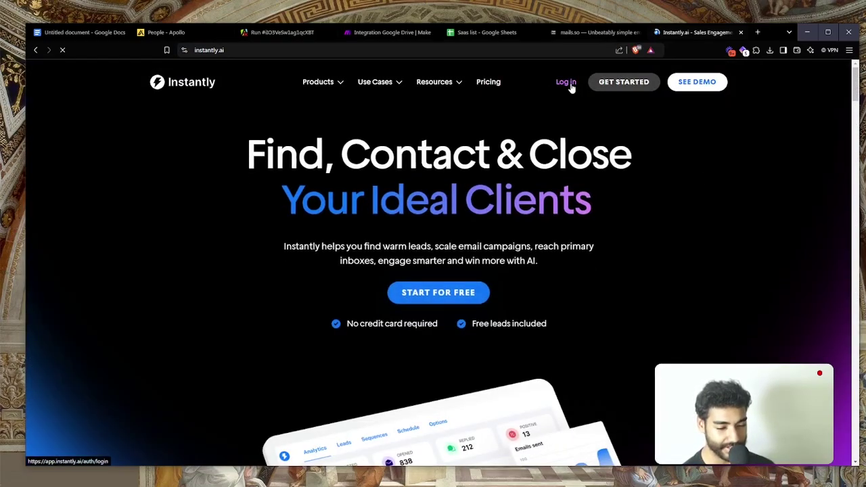
Log in to Instantly and create a new campaign named 'SaaS'
left_click(569, 83)
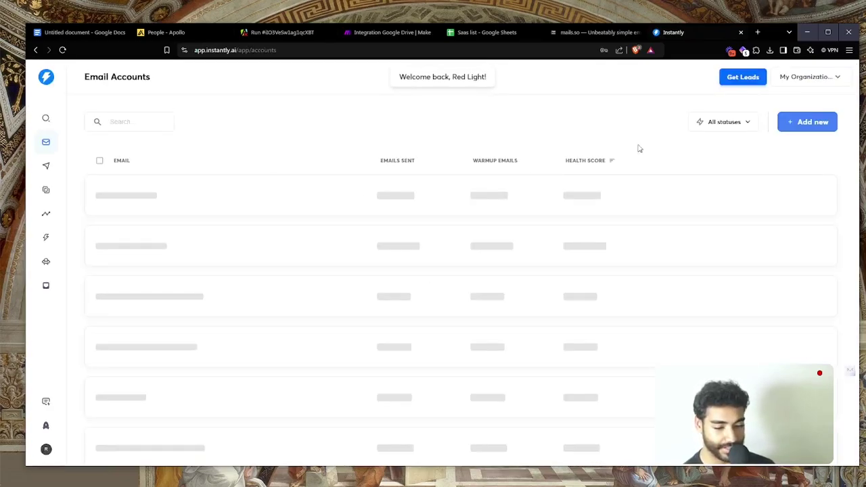
left_click(45, 165)
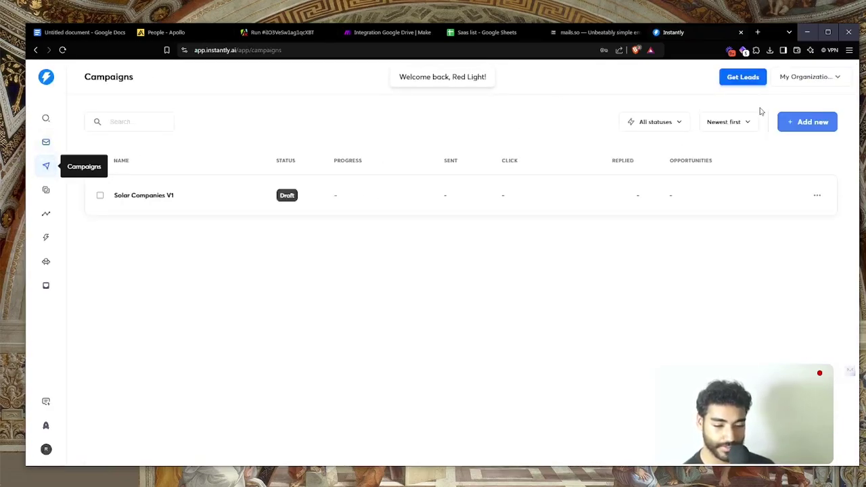
left_click(809, 122)
key("ctrl+a")
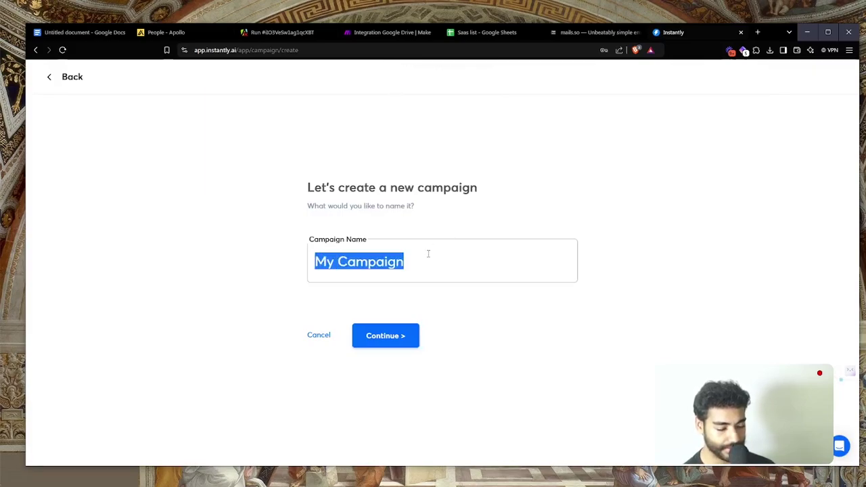
type("SaaS")
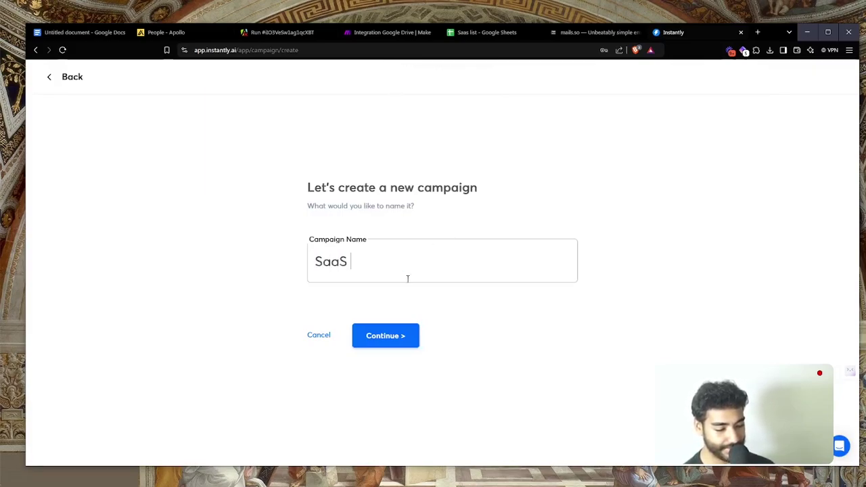
left_click(383, 339)
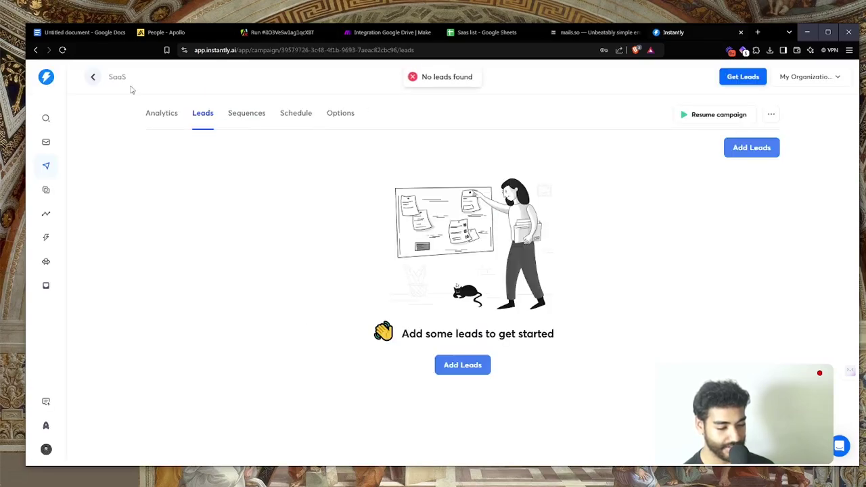
Rename the SaaS campaign to 'SaaS Top Men'
left_click(93, 76)
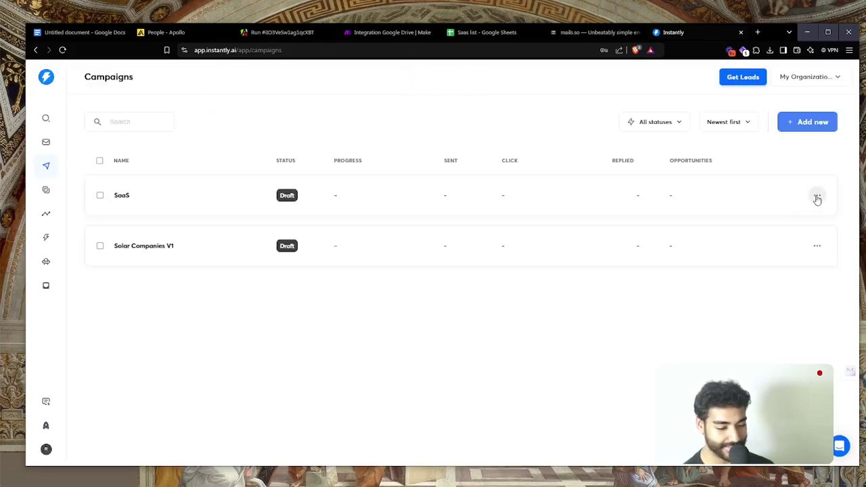
left_click(817, 196)
left_click(756, 217)
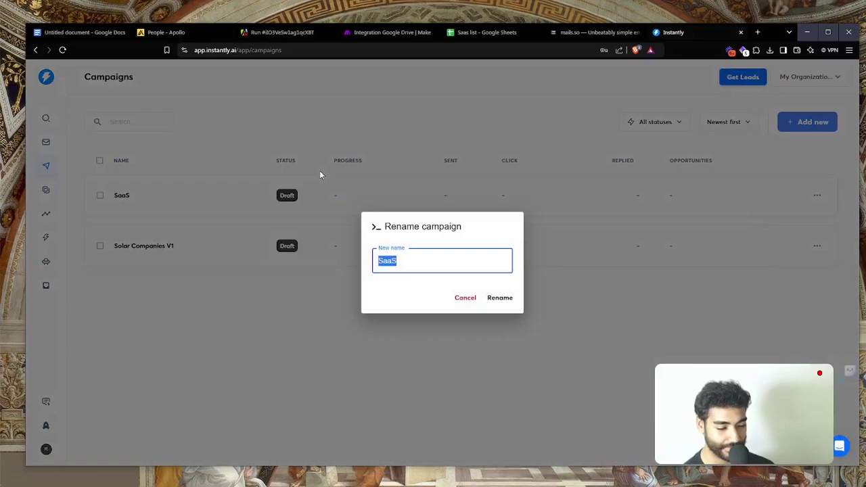
key("Right")
type("To")
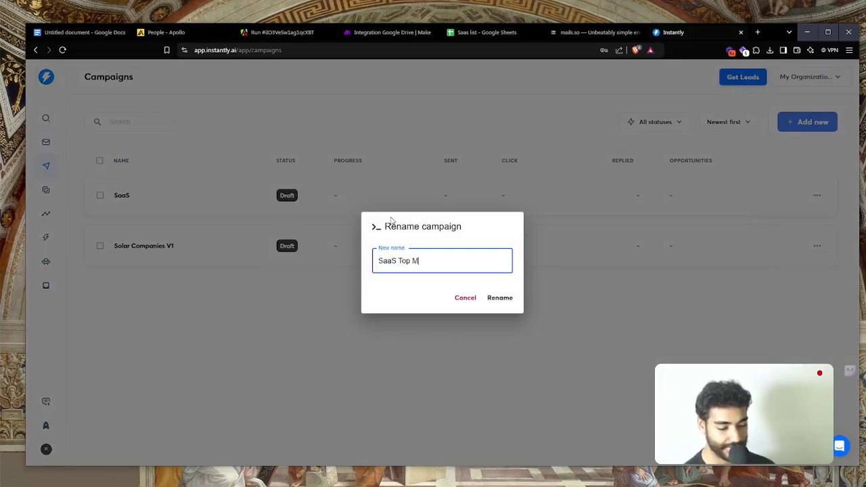
left_click(501, 299)
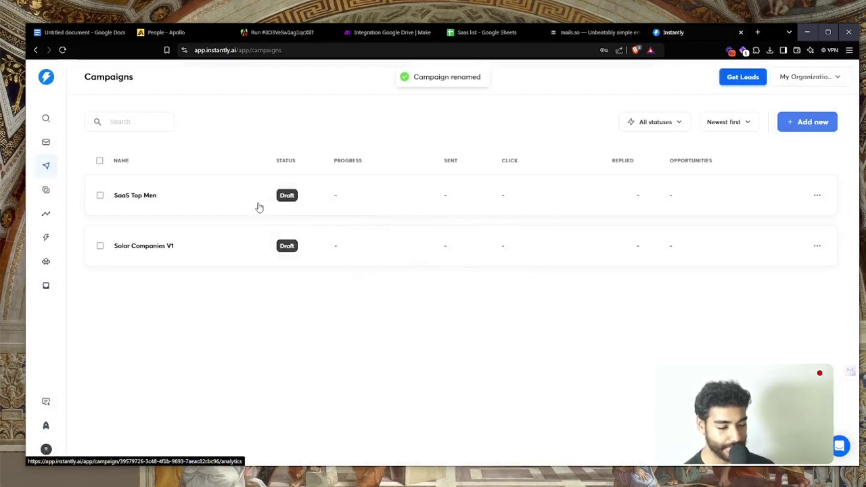
Open the SaaS Top Men campaign's email sequence, then return to Make
left_click(257, 206)
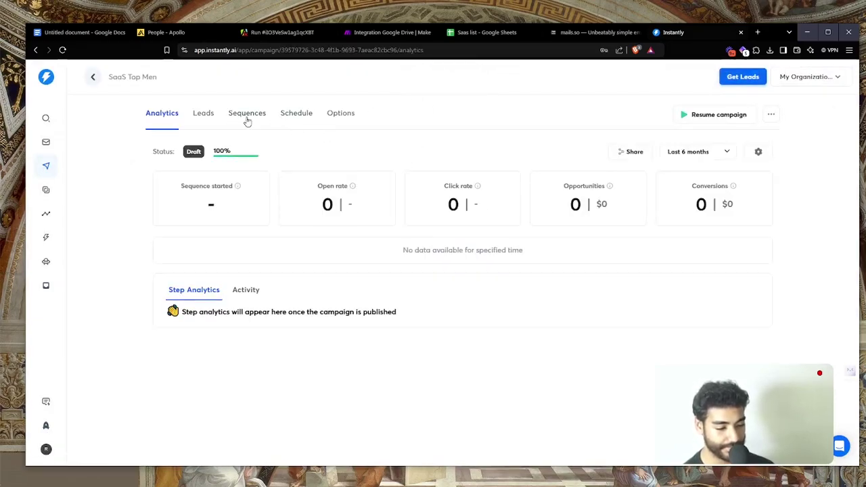
left_click(246, 118)
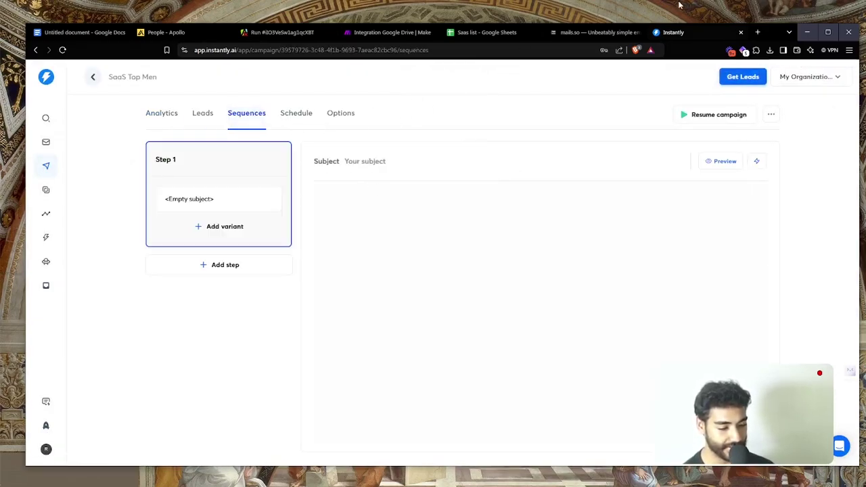
left_click(387, 32)
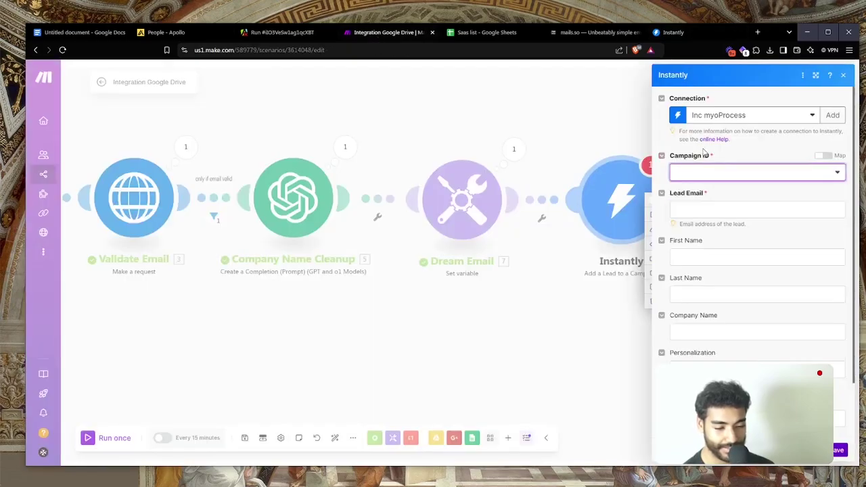
Refresh the Campaign ID list and select SaaS Top Men
left_click(714, 171)
left_click(825, 169)
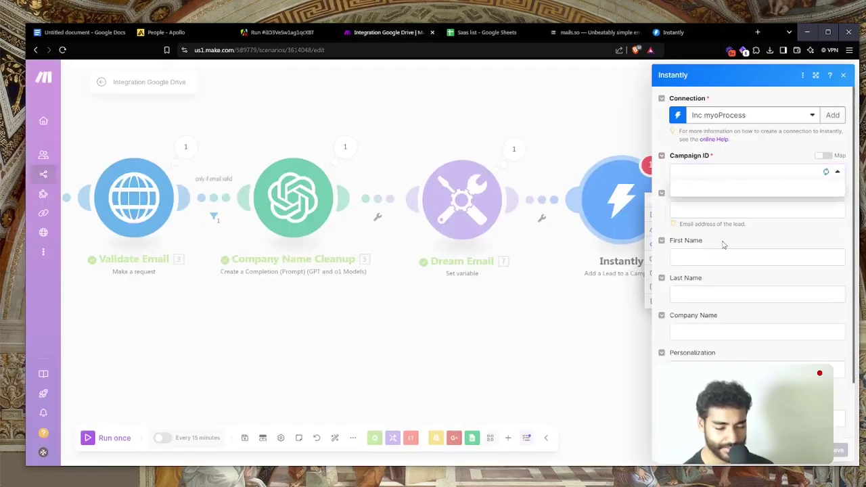
left_click(684, 189)
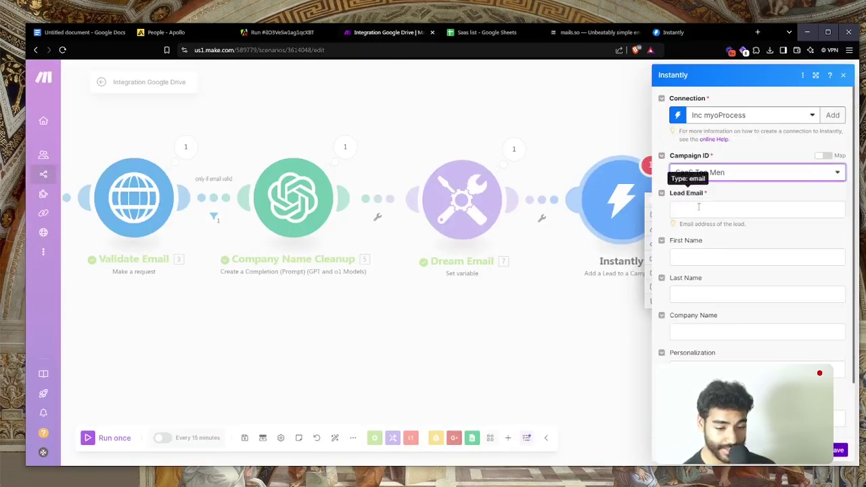
Map the validated email into Lead Email and the sheet's First Name into First Name
left_click(708, 212)
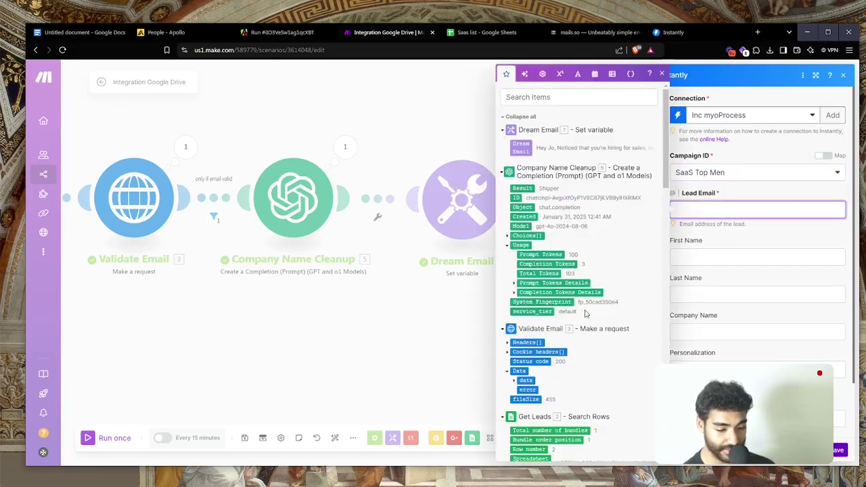
scroll(586, 313, "down", 4)
scroll(535, 250, "up", 2)
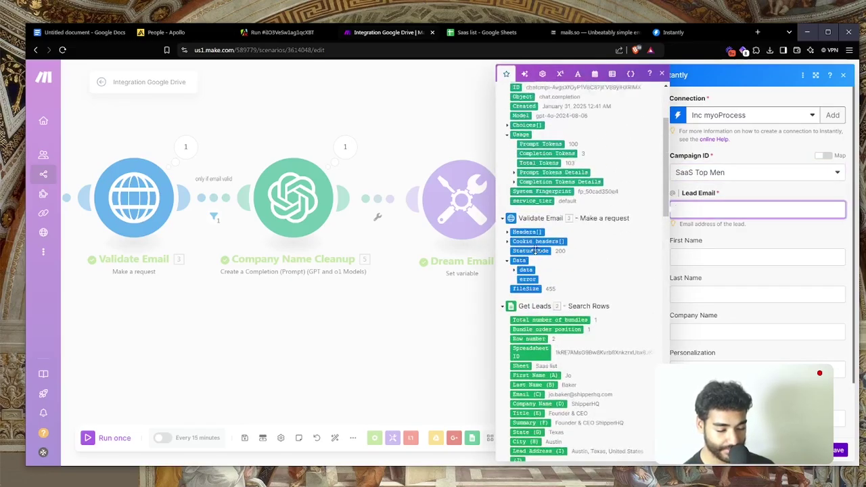
scroll(534, 250, "up", 1)
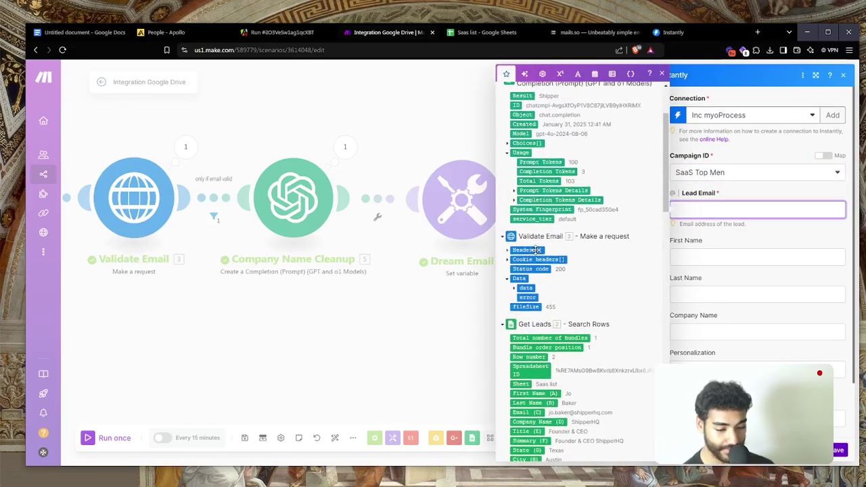
left_click(514, 289)
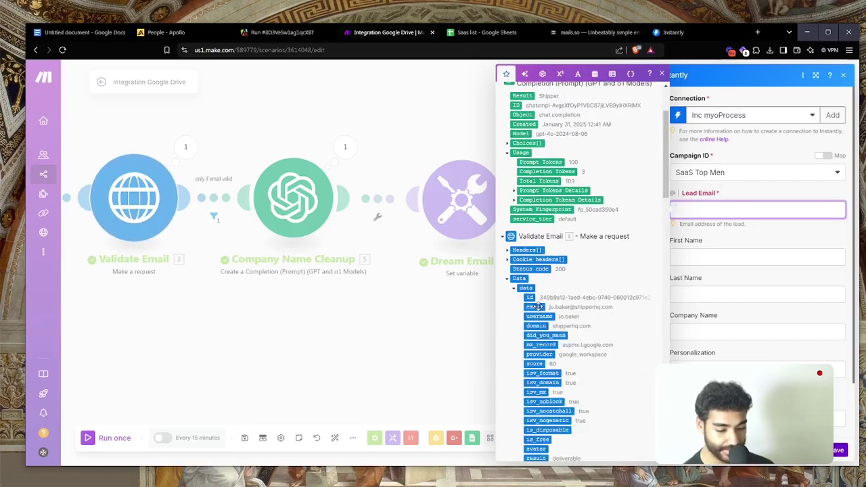
left_click(535, 306)
key("Tab")
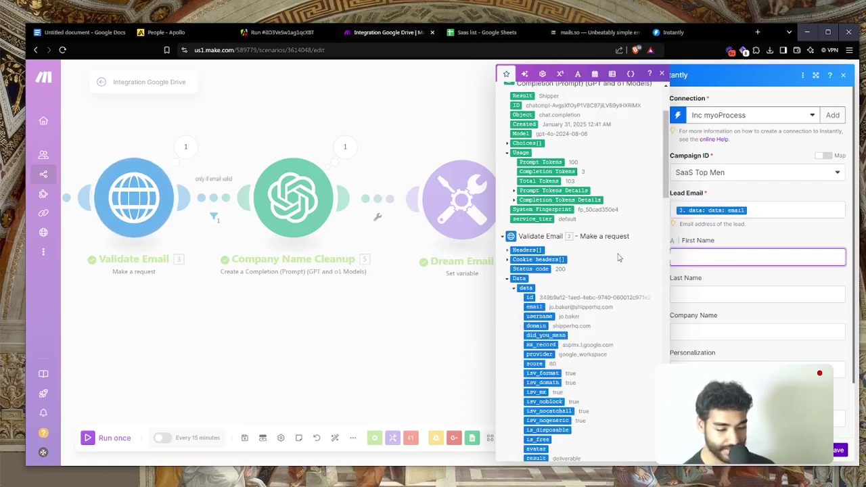
scroll(618, 257, "down", 10)
scroll(618, 256, "up", 3)
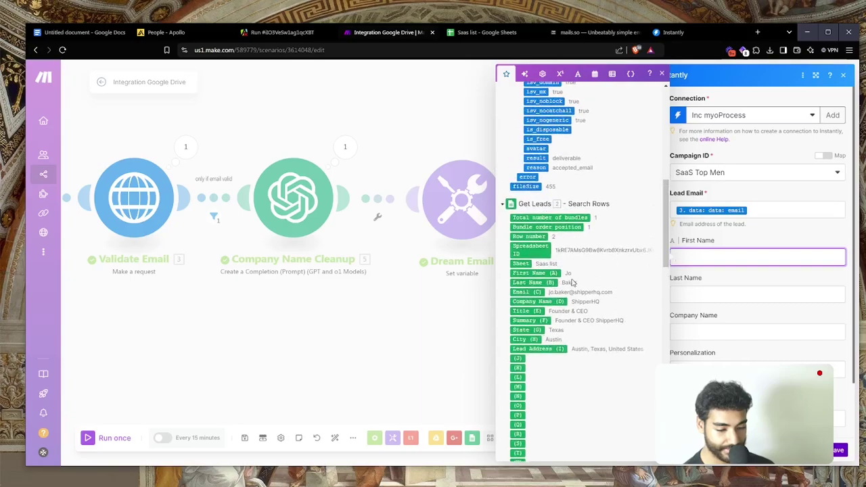
left_click(551, 273)
key("Tab")
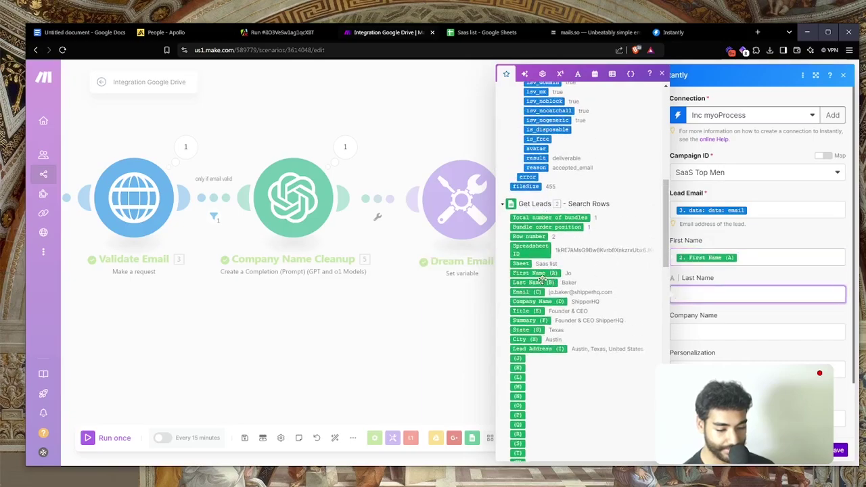
Map Last Name, the cleaned company name and Dream Email into Personalization, then save
left_click(535, 282)
key("Tab")
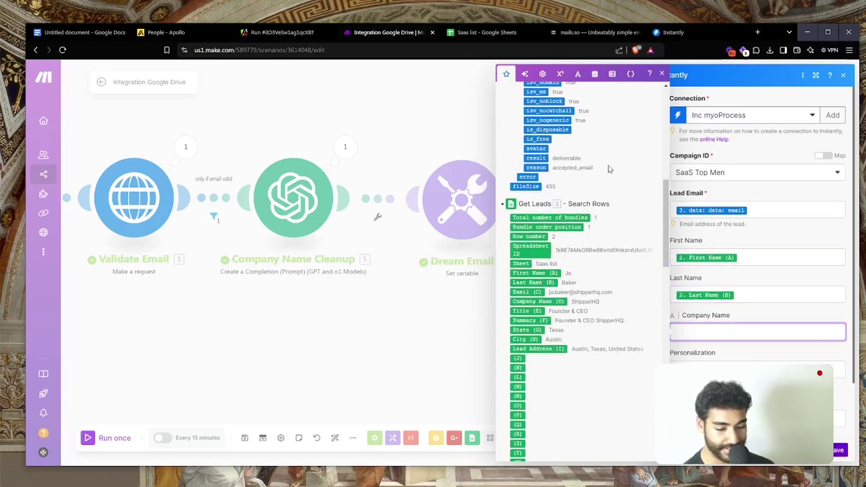
left_click(535, 188)
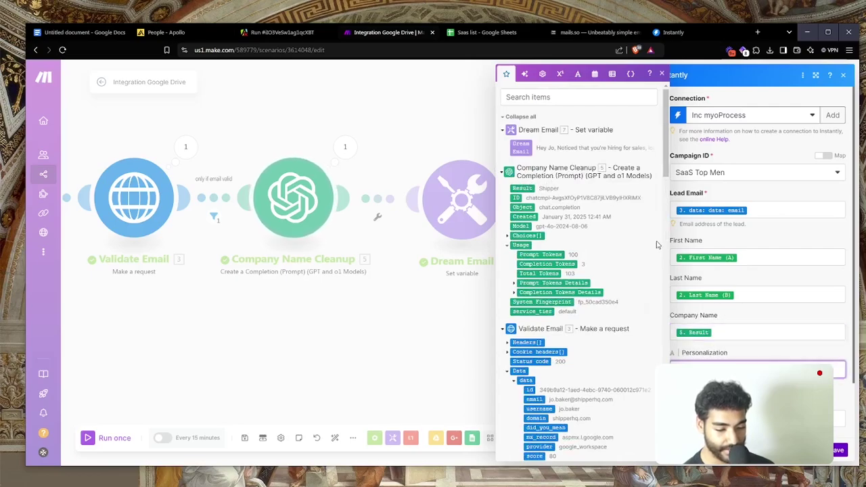
key("Tab")
left_click(523, 148)
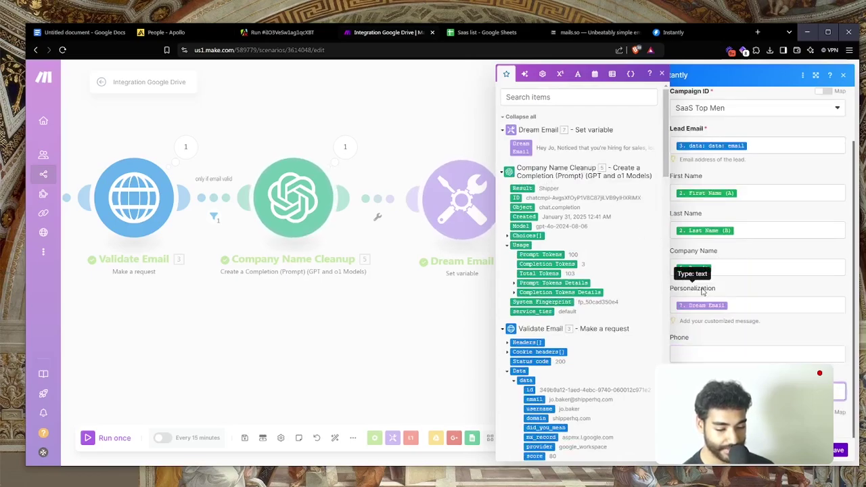
scroll(574, 359, "down", 1)
scroll(574, 359, "down", 1)
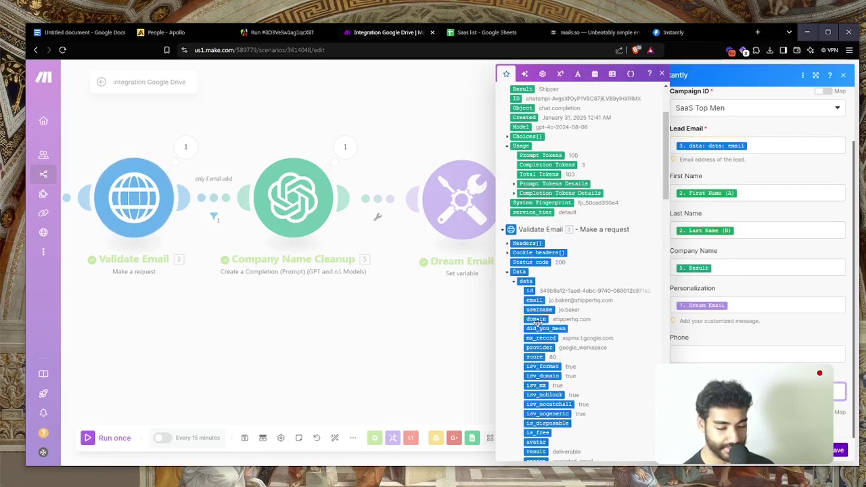
left_click(842, 452)
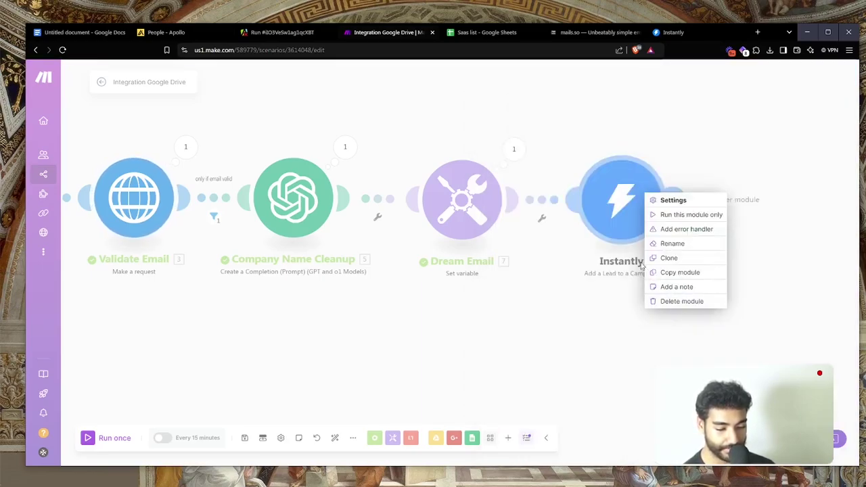
Rename the Instantly module 'Add Leads To Campaign' and pan to show Get Leads
right_click(604, 224)
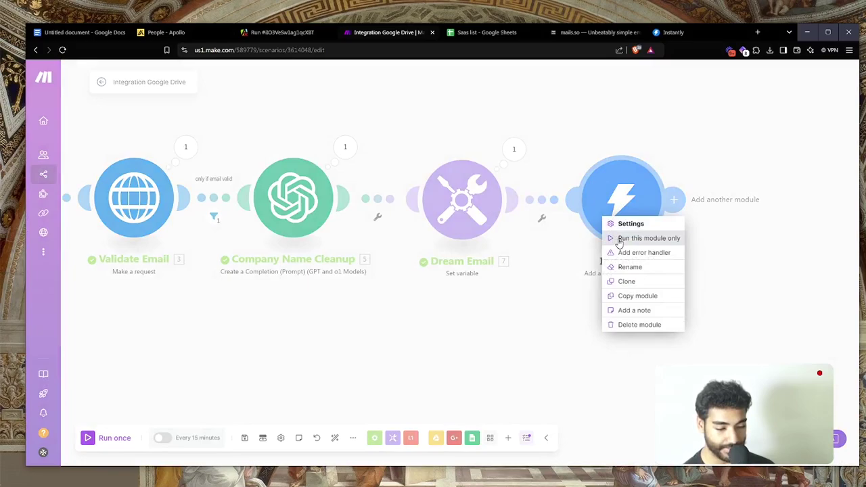
left_click(620, 270)
type("A")
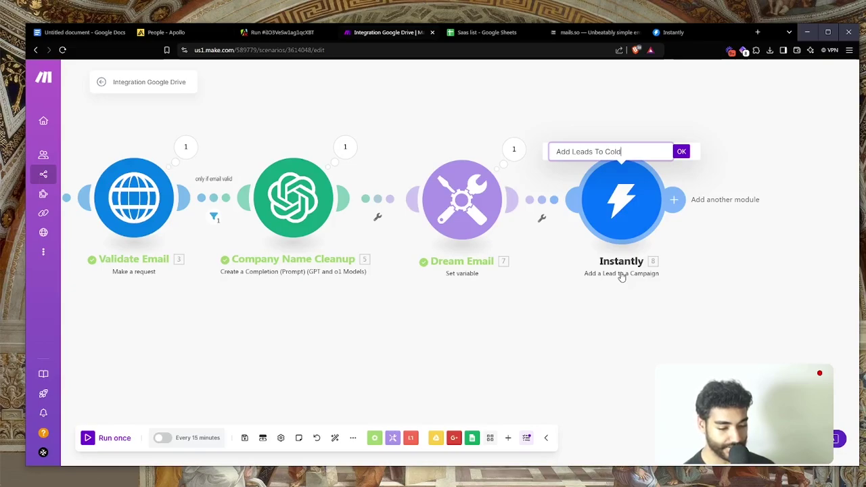
type("dd Leads To C")
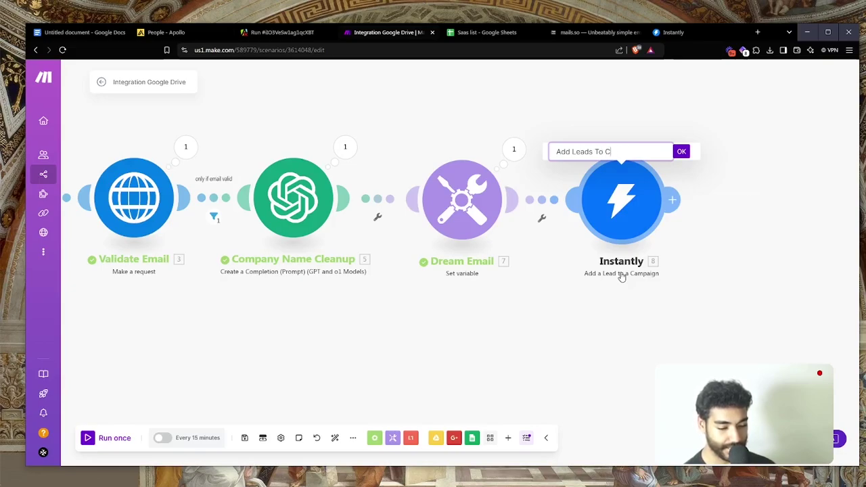
type("ampaign")
key("Return")
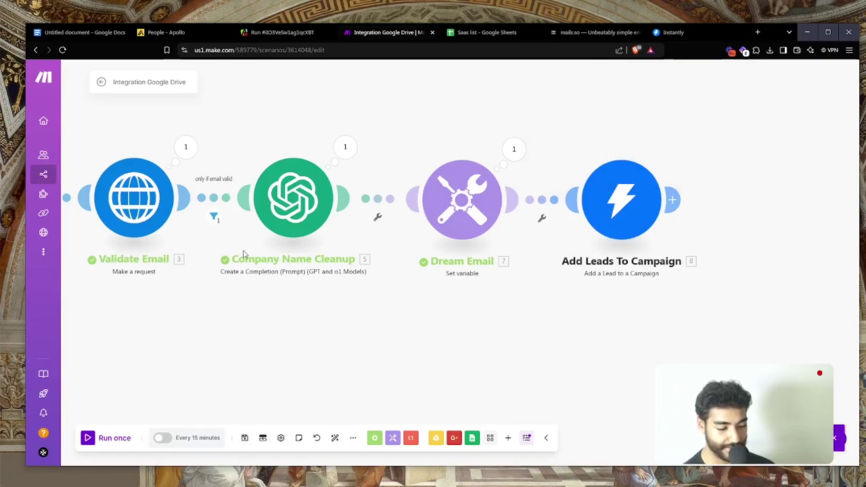
left_click_drag(263, 304, 446, 306)
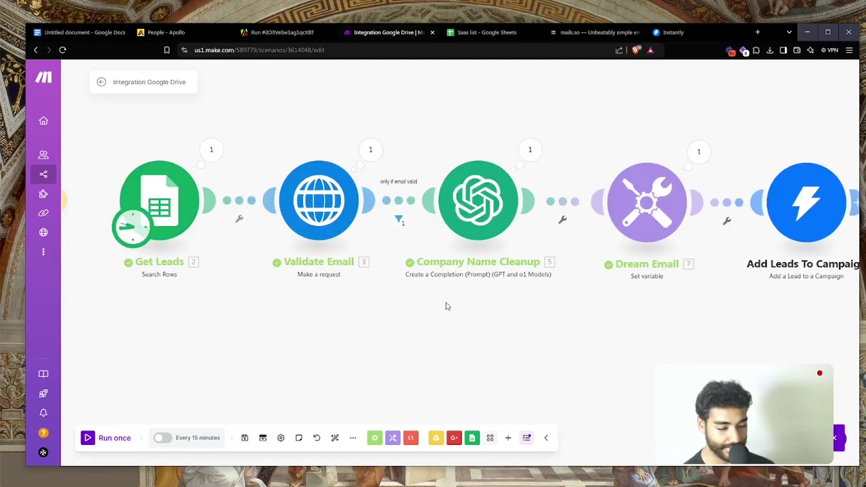
Run the scenario once and check the Instantly campaign's Leads tab for new leads
left_click(113, 437)
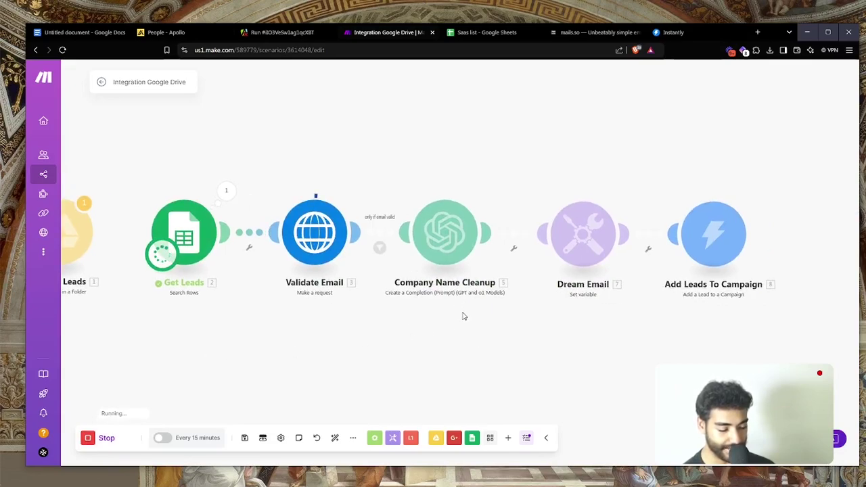
left_click_drag(464, 315, 387, 335)
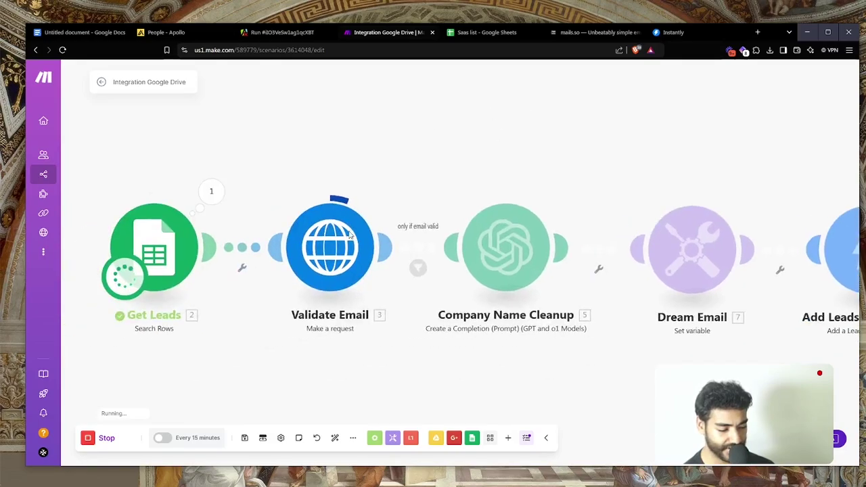
left_click(700, 31)
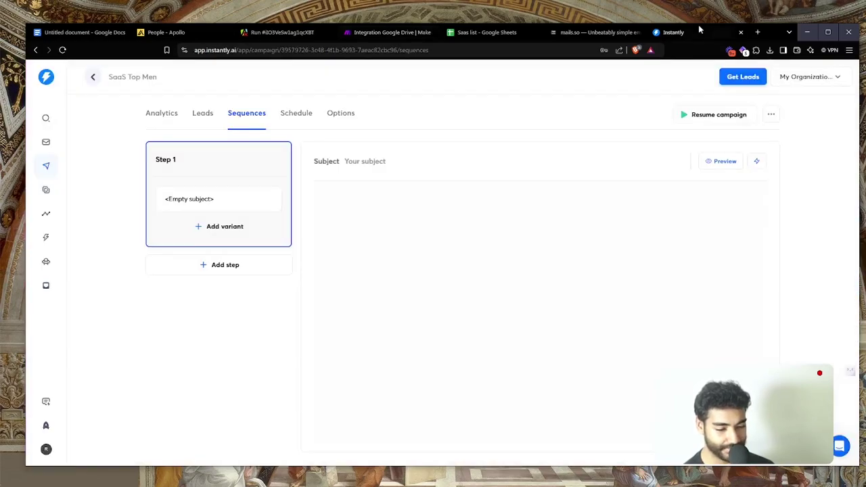
left_click(204, 112)
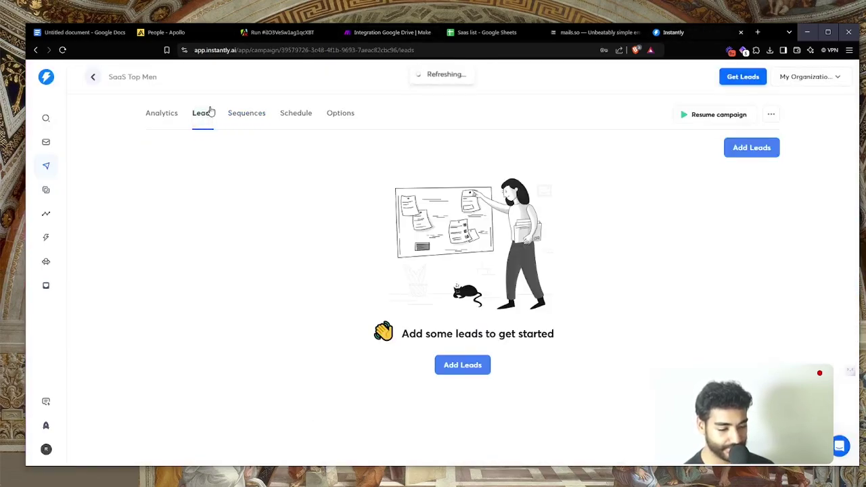
left_click(368, 35)
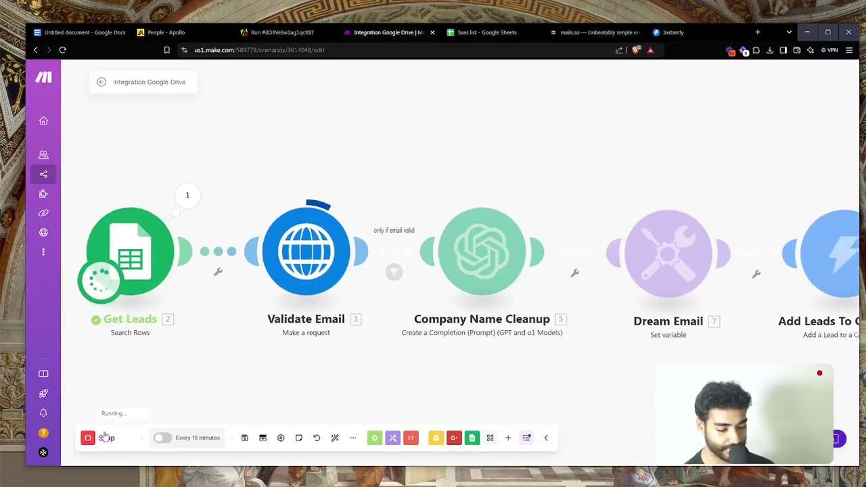
Force-stop the run, inspect Validate Email's output, then rerun and force-stop again
left_click(99, 437)
left_click(109, 438)
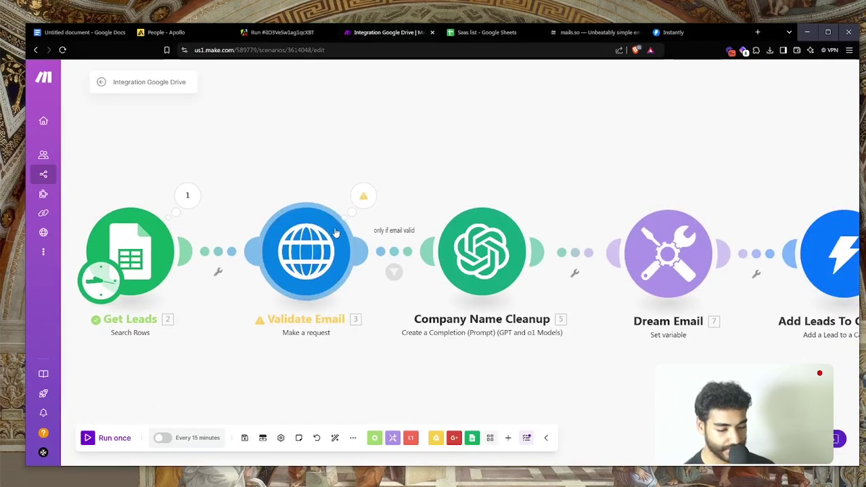
left_click(364, 196)
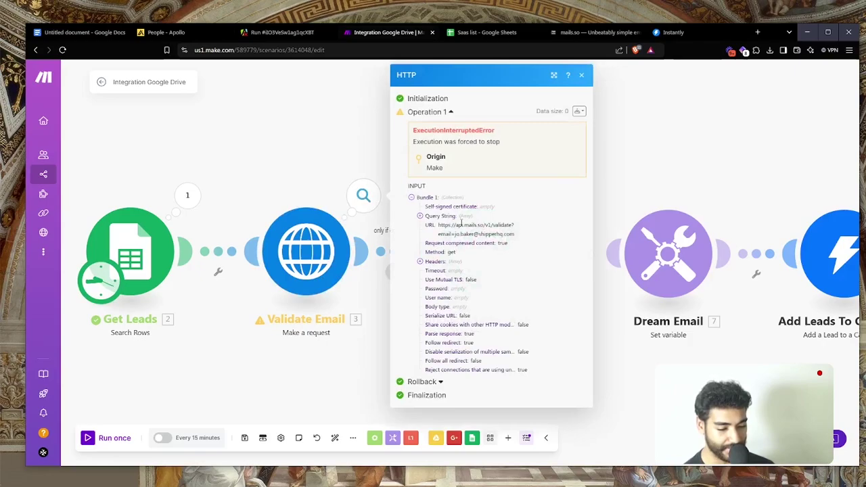
left_click(115, 439)
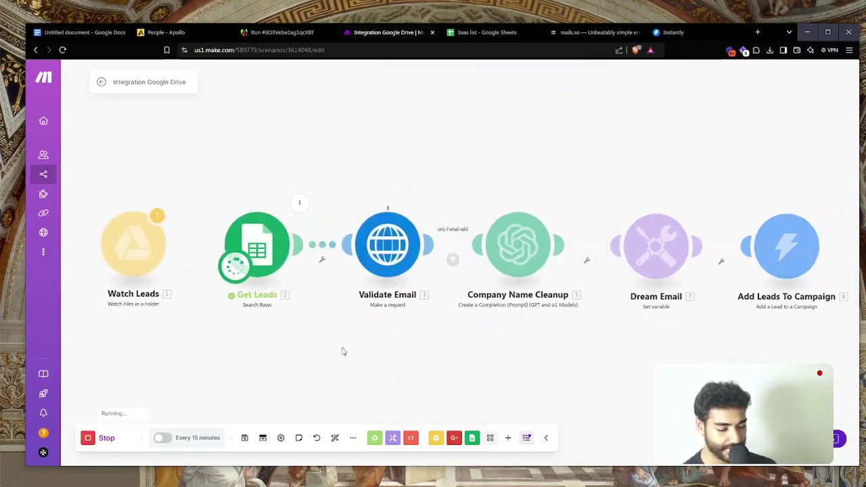
left_click_drag(402, 352, 319, 379)
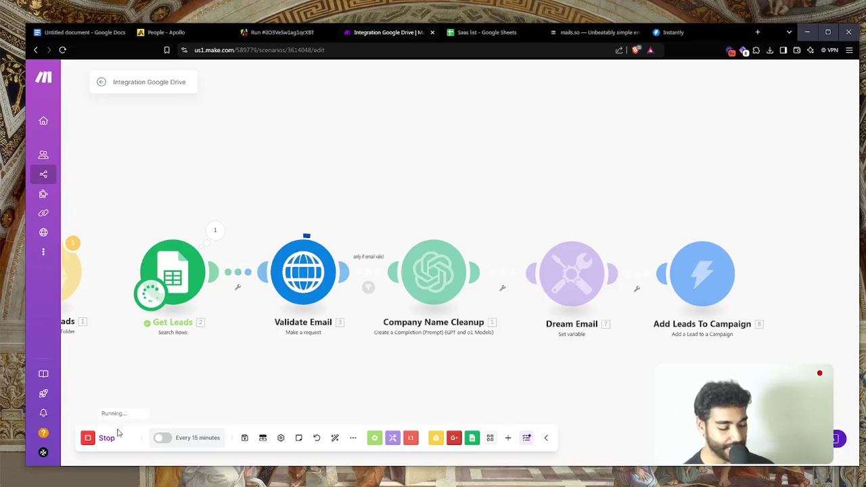
left_click(106, 439)
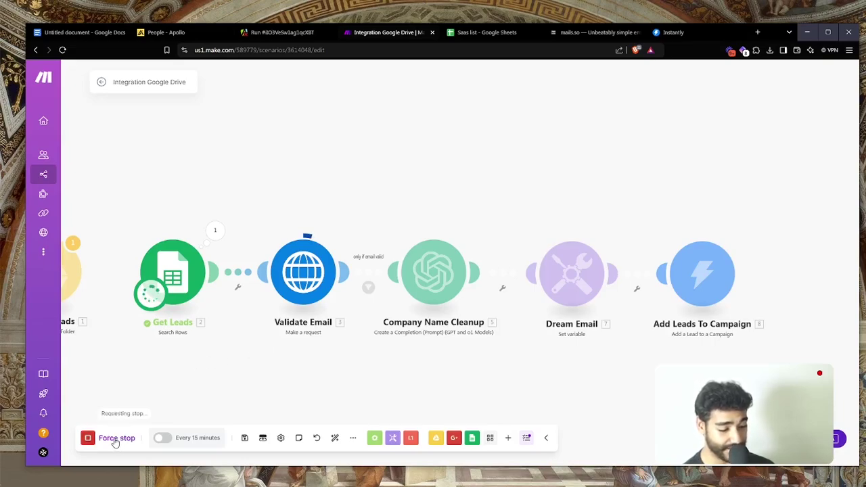
left_click(116, 438)
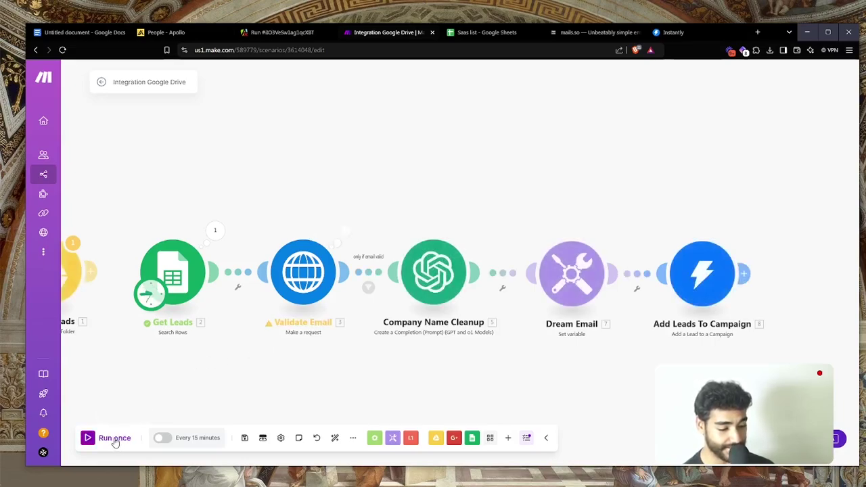
Add a Break error handler from Flow Control and attach it to the Validate Email module
left_click(374, 438)
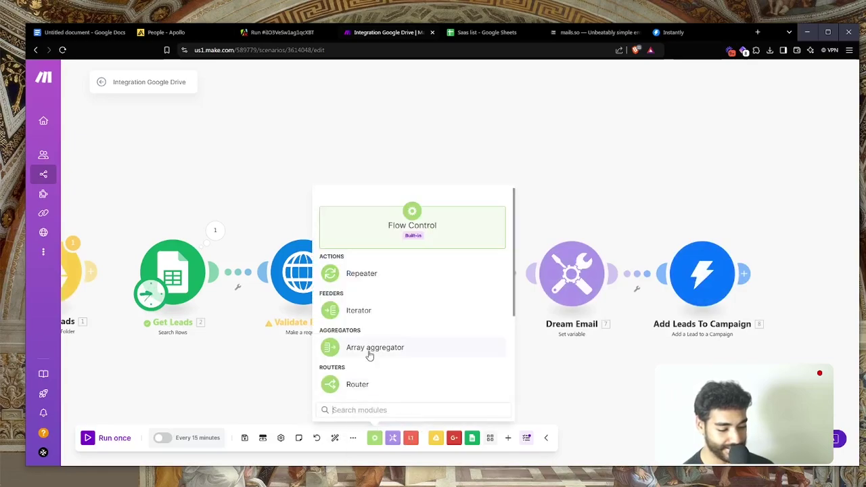
scroll(369, 355, "down", 3)
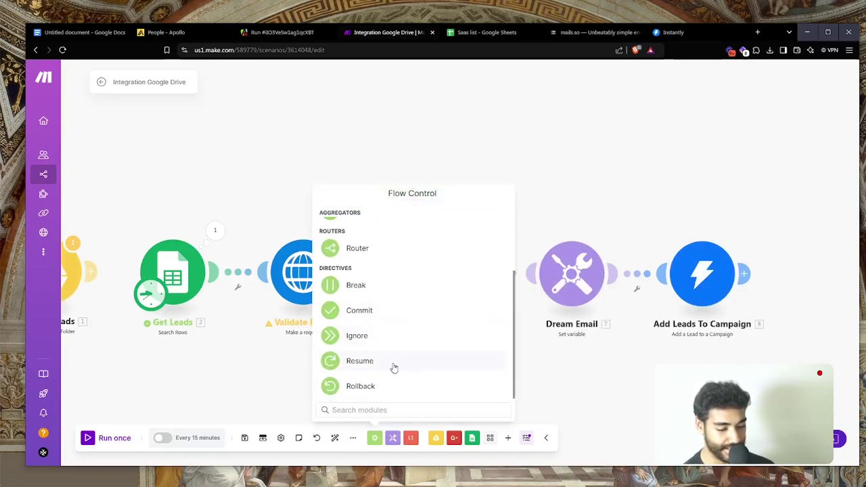
scroll(395, 368, "up", 2)
scroll(359, 353, "down", 1)
scroll(358, 353, "up", 1)
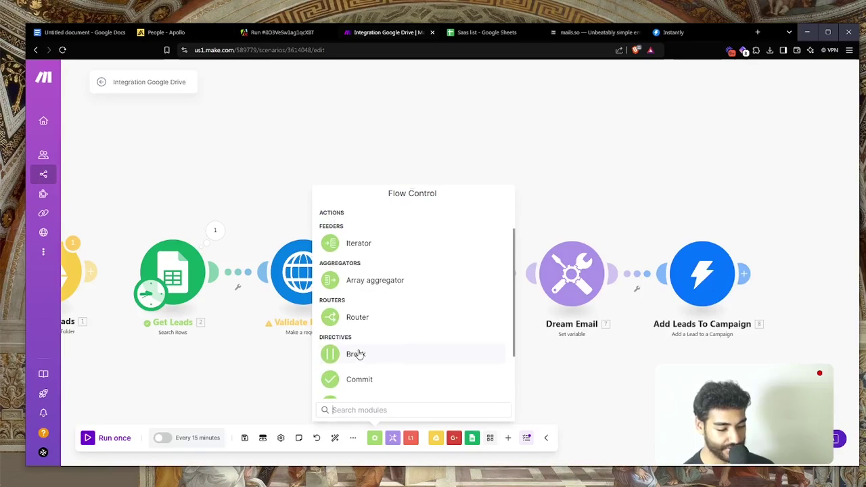
scroll(357, 354, "down", 1)
left_click(356, 312)
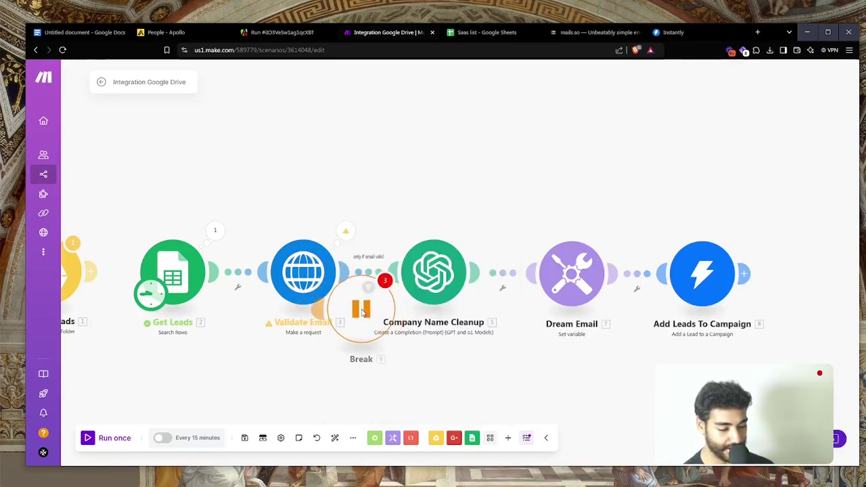
left_click_drag(371, 308, 310, 172)
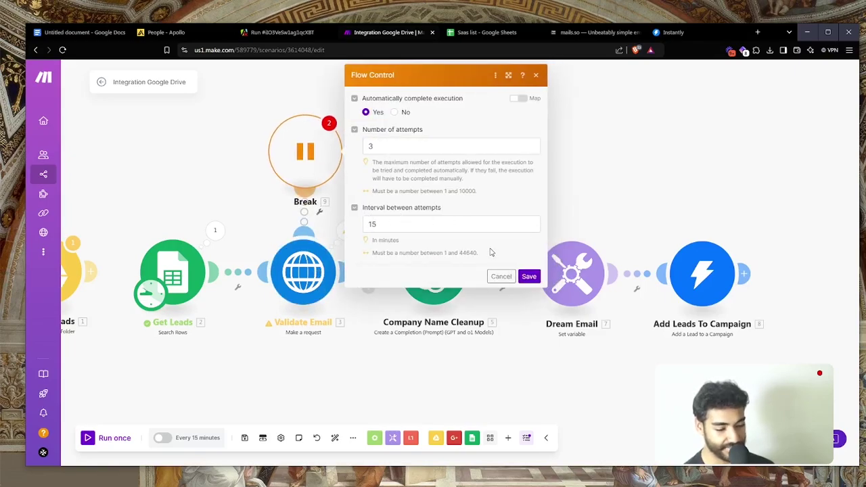
Set the Break handler to retry 3 times at 10-minute intervals and save
left_click(429, 225)
key("BackSpace")
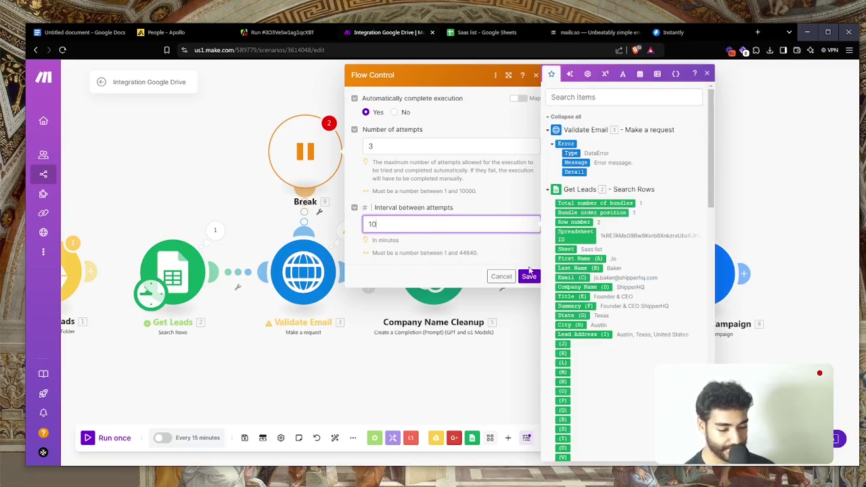
left_click(530, 275)
left_click(325, 184)
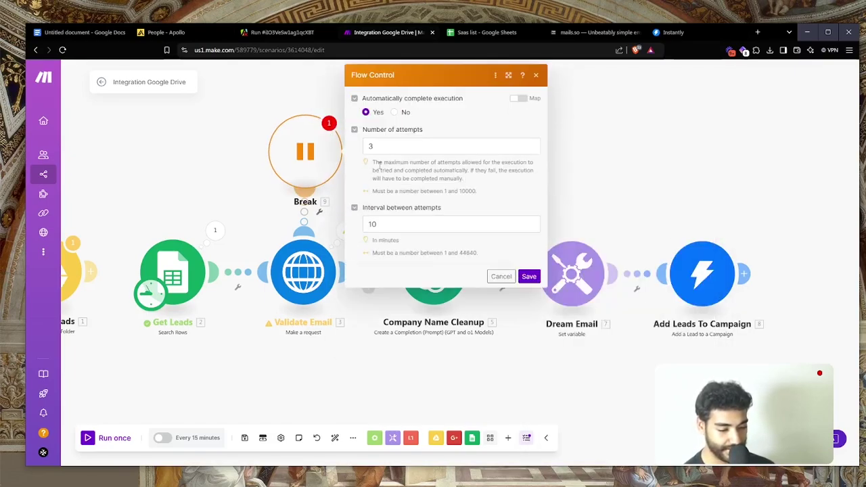
left_click(529, 277)
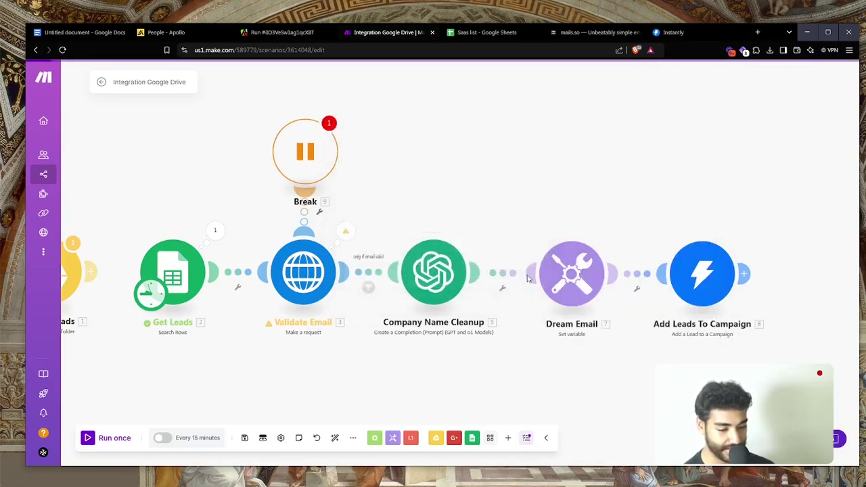
Set Allow storing of Incomplete Executions to Yes in the scenario settings after the Run once warning
left_click(108, 440)
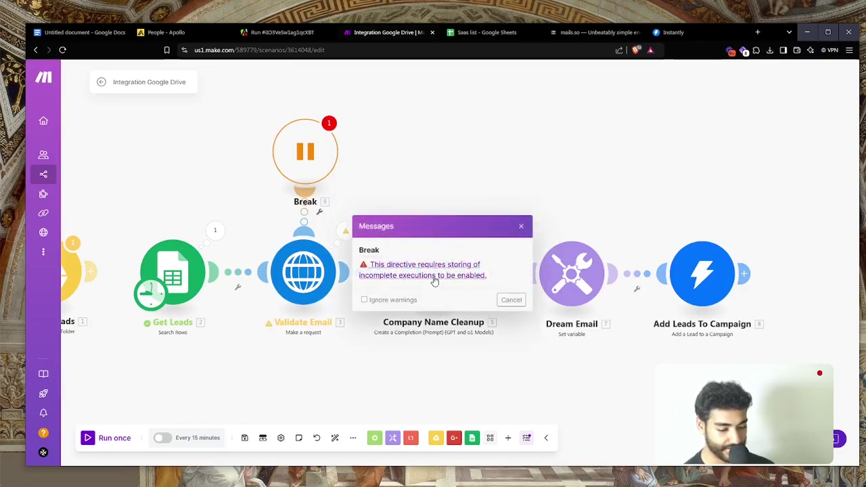
left_click(511, 300)
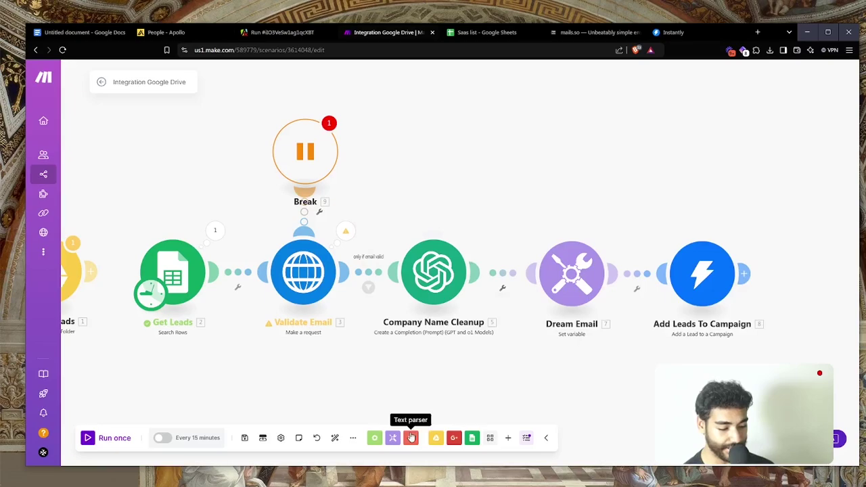
left_click(280, 438)
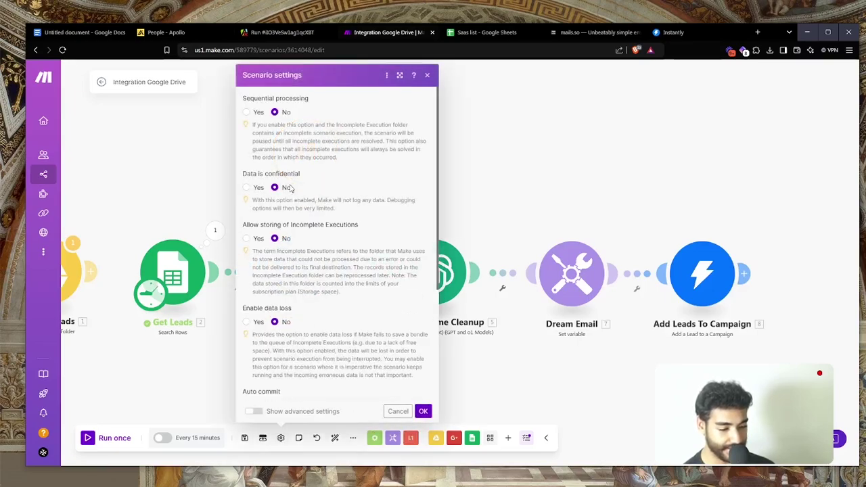
scroll(257, 197, "down", 1)
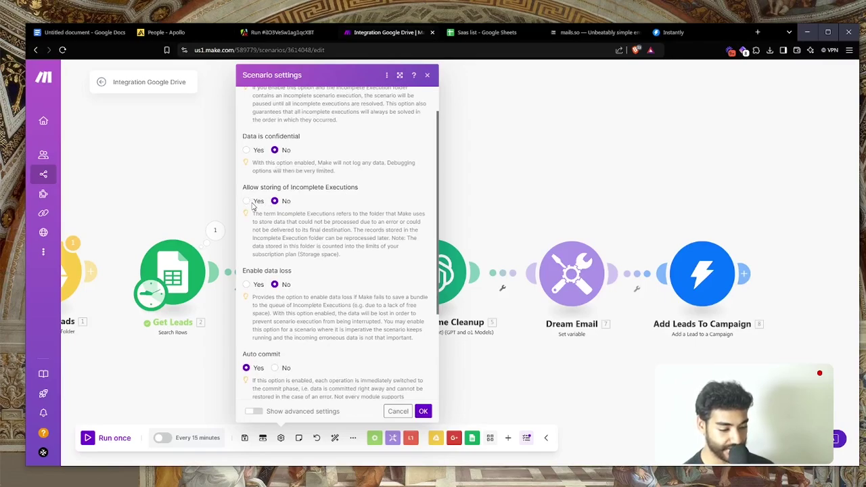
left_click(423, 411)
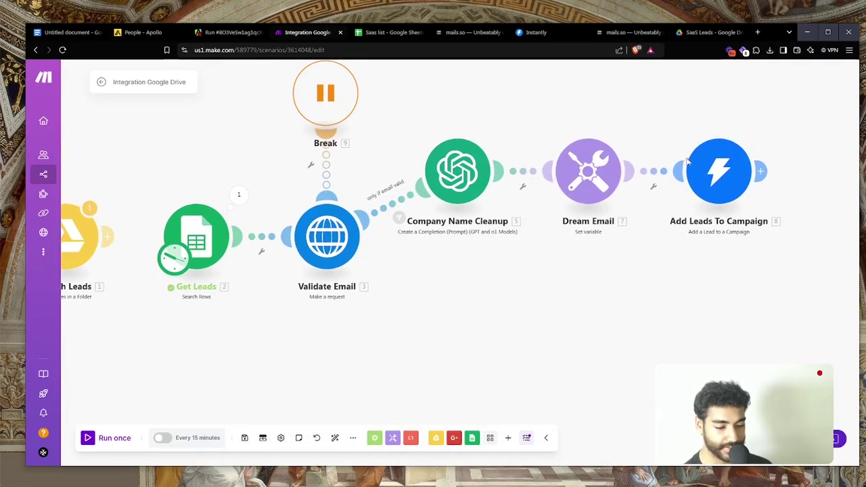
Change the Get Leads row limit, save the module, and run the whole scenario once
left_click(182, 240)
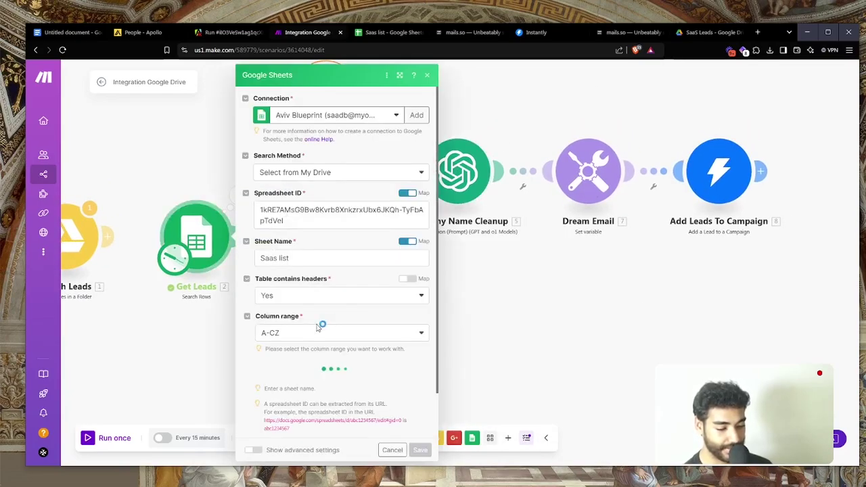
scroll(325, 318, "down", 1)
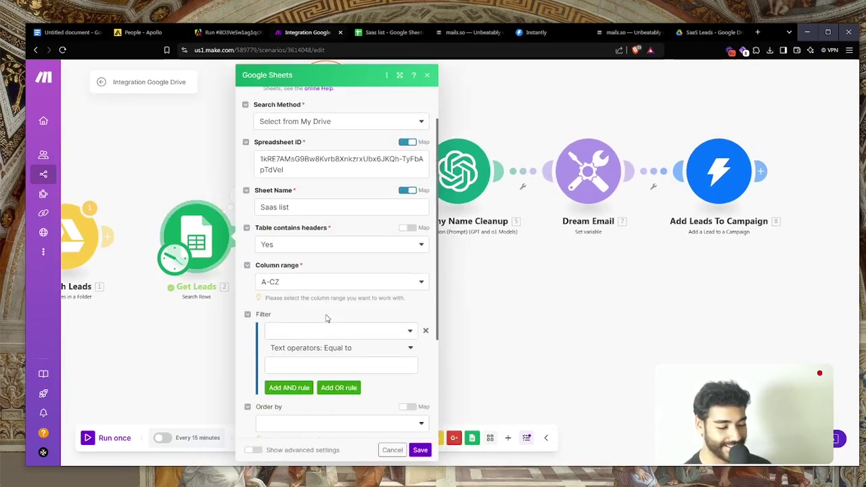
scroll(326, 318, "down", 2)
left_click(287, 410)
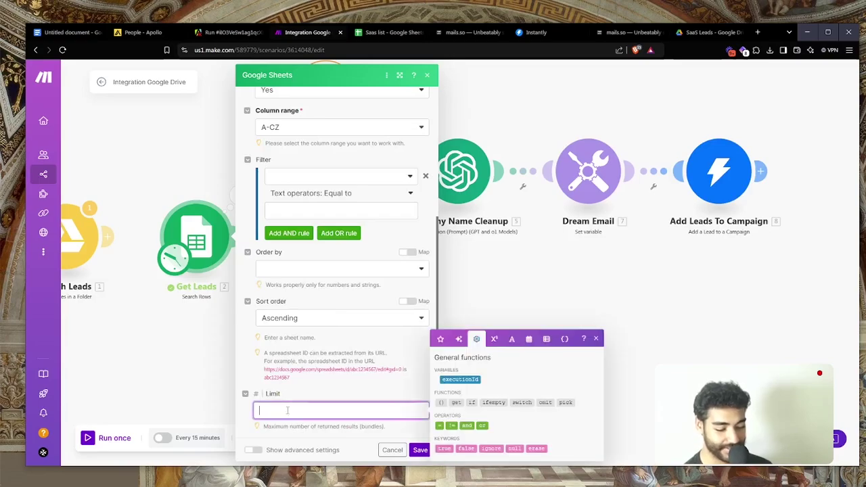
key("ctrl+a")
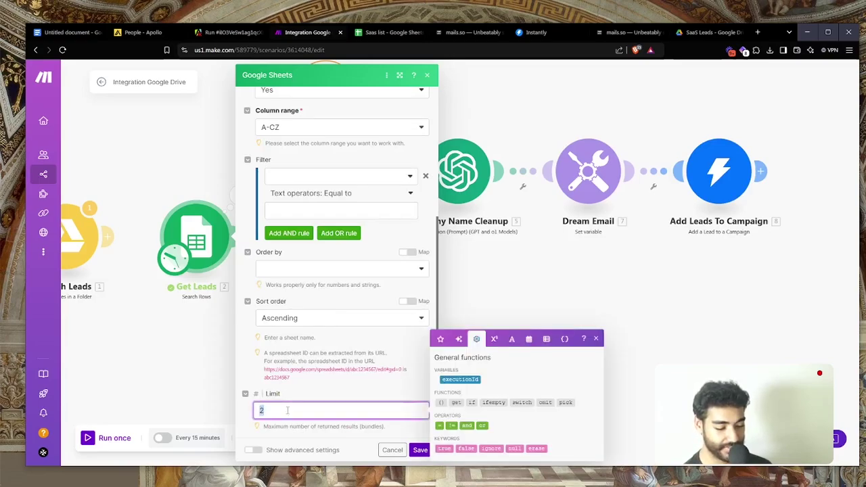
left_click(420, 451)
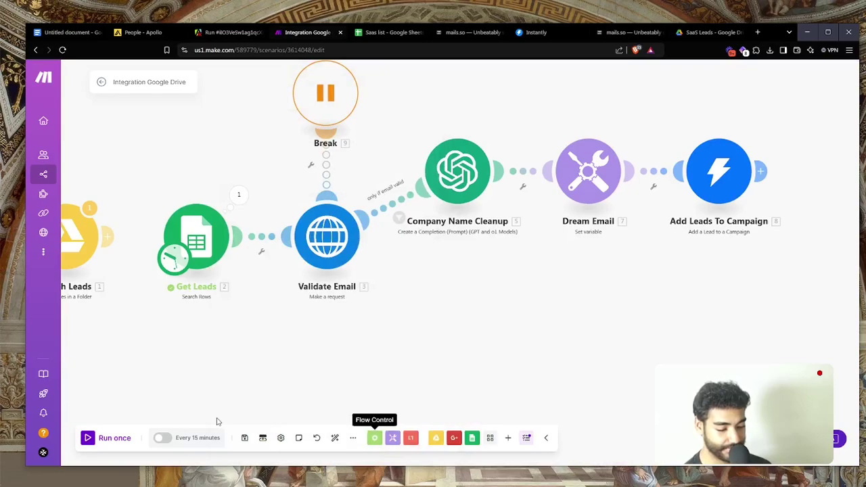
left_click(106, 445)
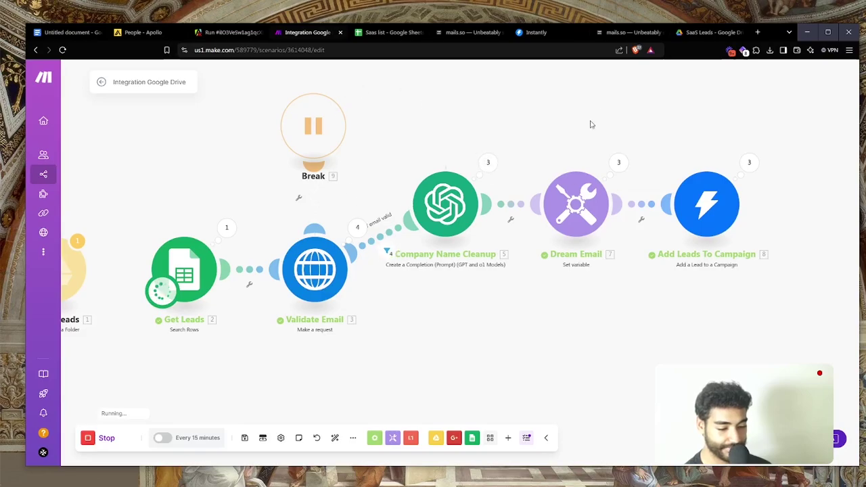
Switch to the Instantly campaign and check the leads added to it
left_click(548, 34)
left_click(162, 113)
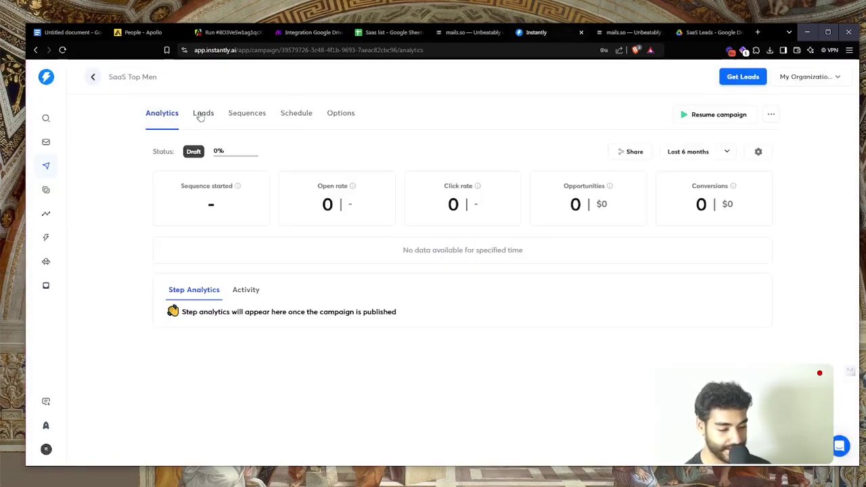
left_click(202, 115)
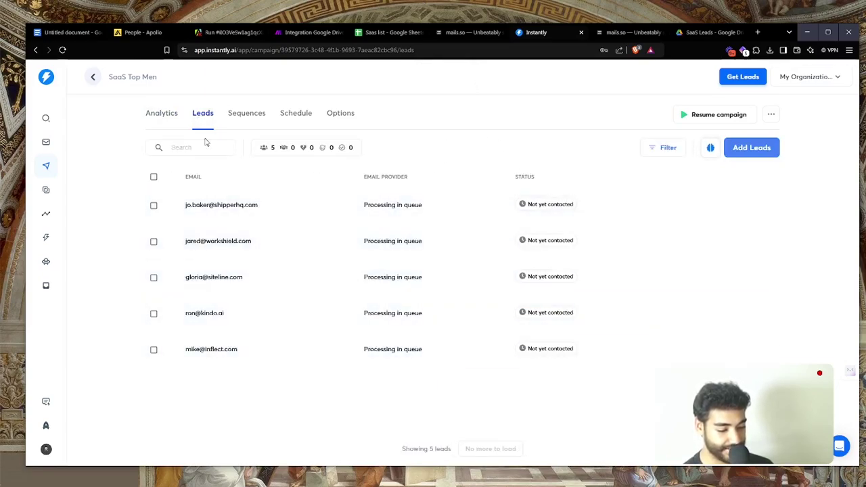
left_click(159, 115)
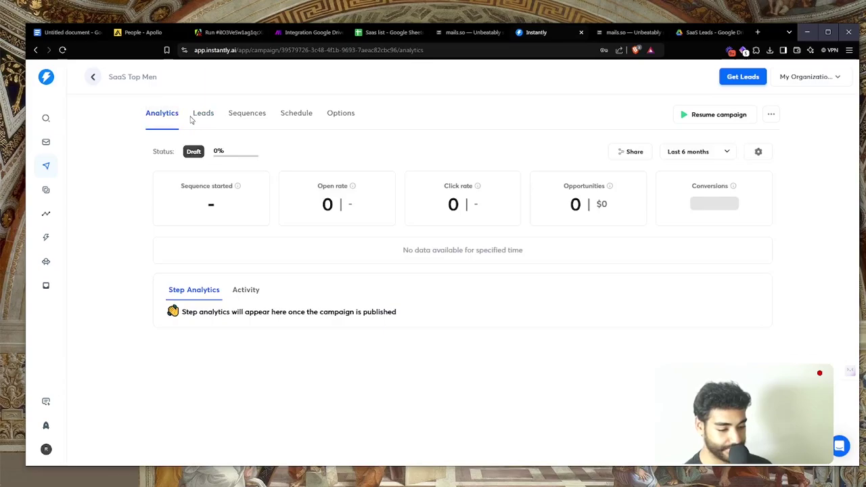
Make the Step 1 email body just the {{personalization}} variable
left_click(241, 115)
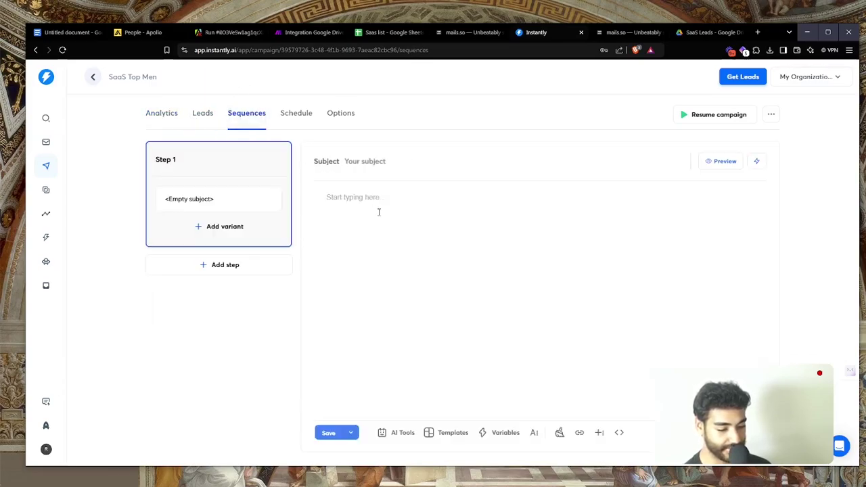
type("{{p")
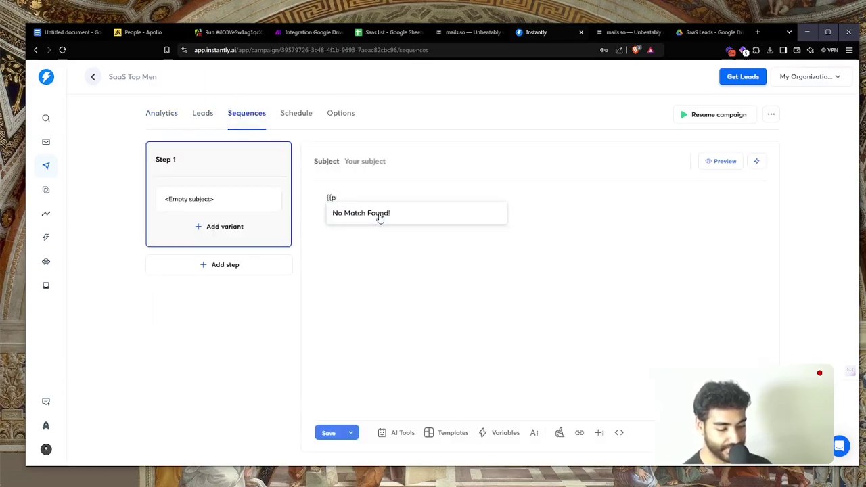
key("BackSpace")
type("persona")
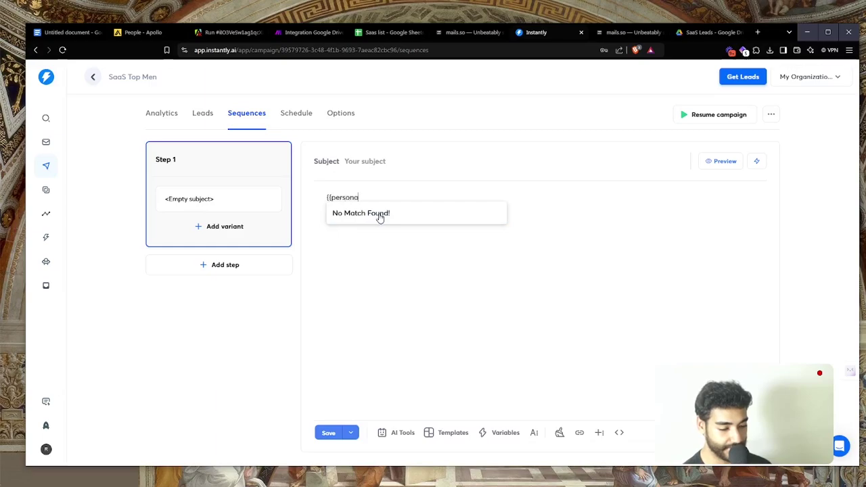
type("lization}}")
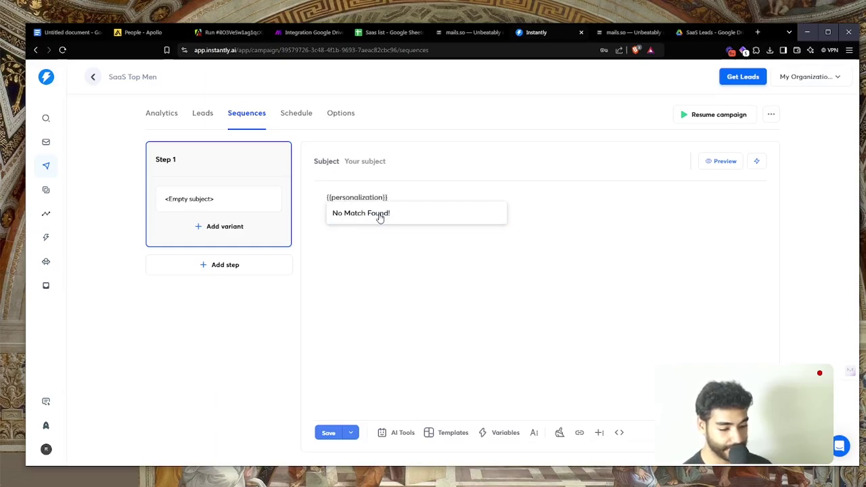
Preview the SaaS Top Men email rendered for a lead, down to the myoProcess signature
left_click(719, 162)
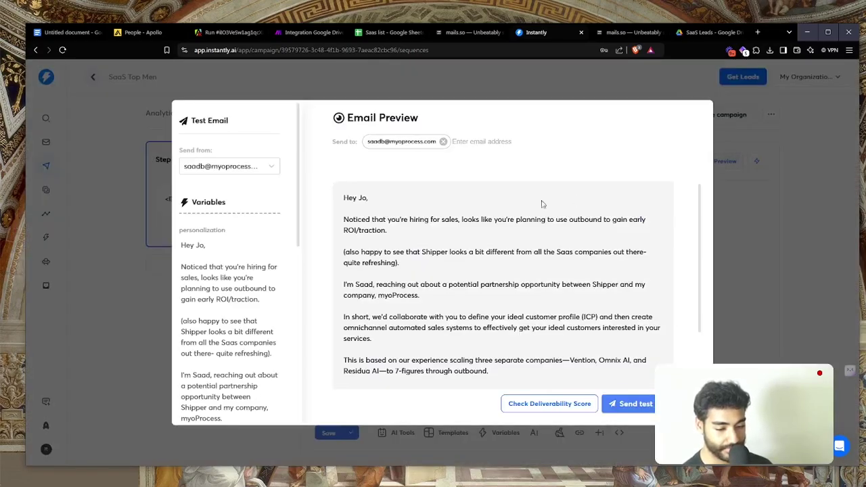
scroll(466, 220, "down", 1)
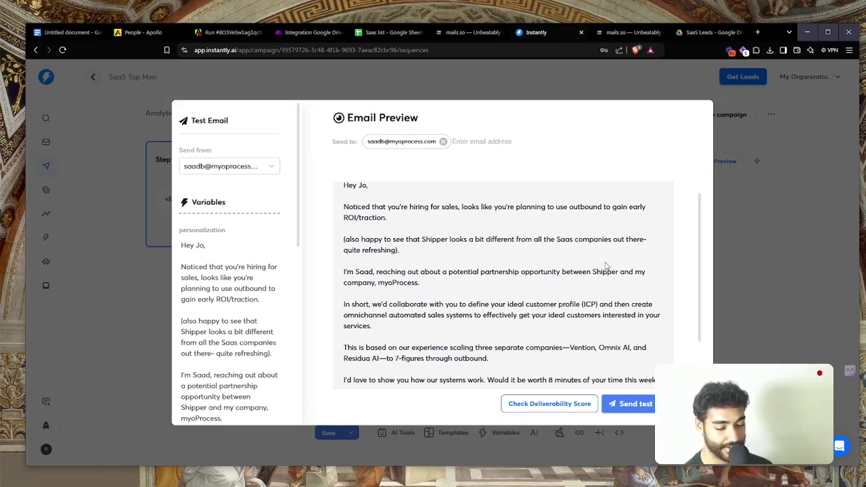
scroll(504, 245, "up", 3)
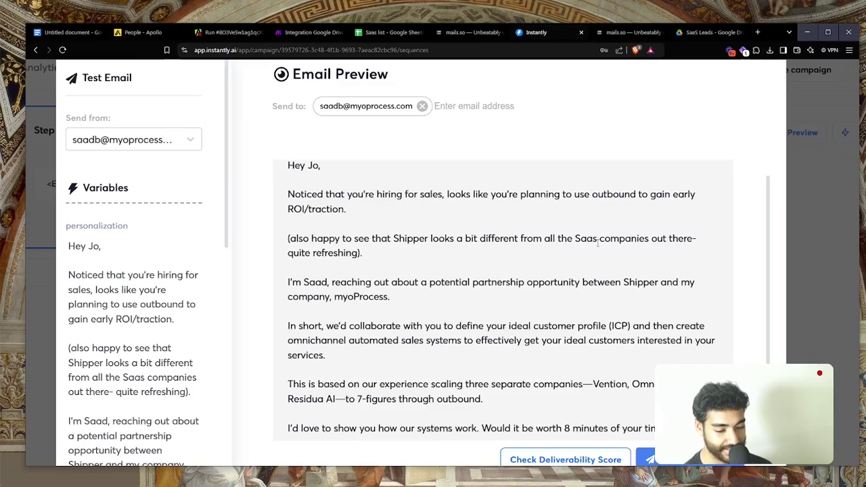
left_click_drag(598, 244, 586, 250)
scroll(492, 233, "down", 3)
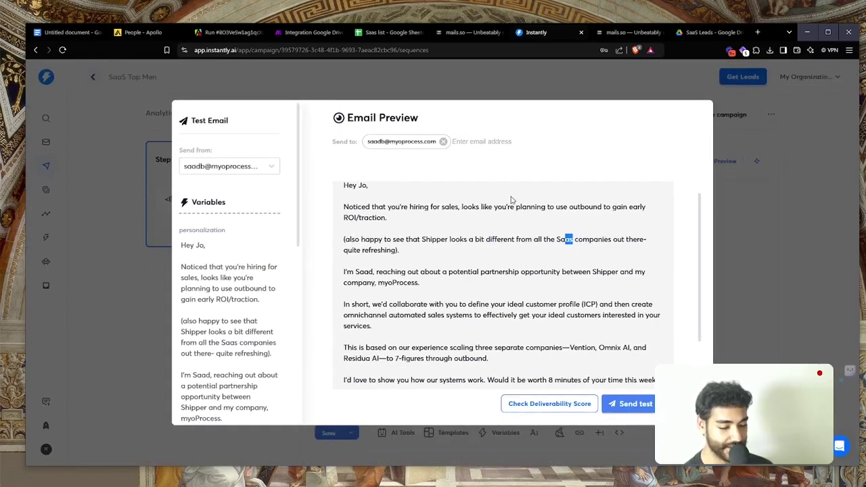
scroll(503, 249, "down", 1)
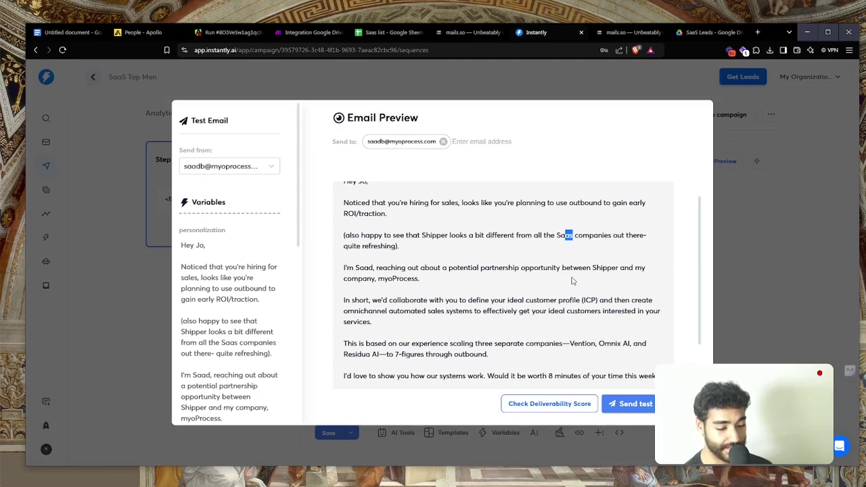
scroll(457, 289, "down", 3)
scroll(458, 289, "up", 3)
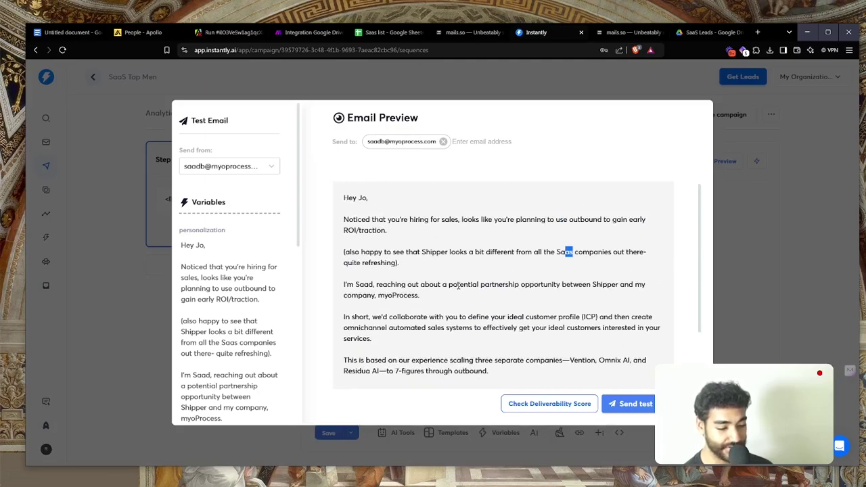
scroll(458, 288, "down", 3)
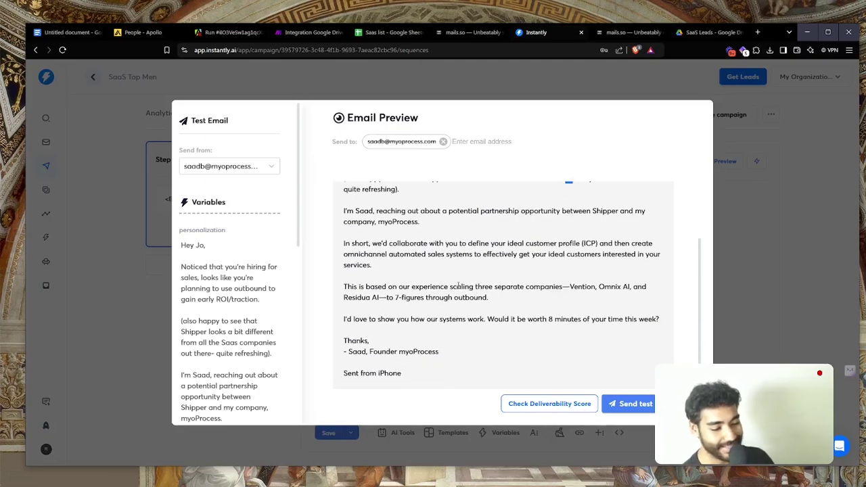
scroll(457, 334, "up", 3)
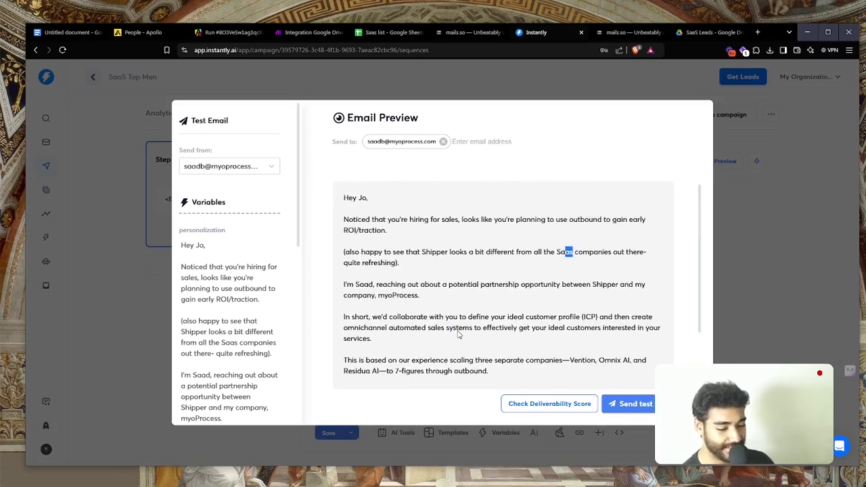
scroll(458, 331, "down", 3)
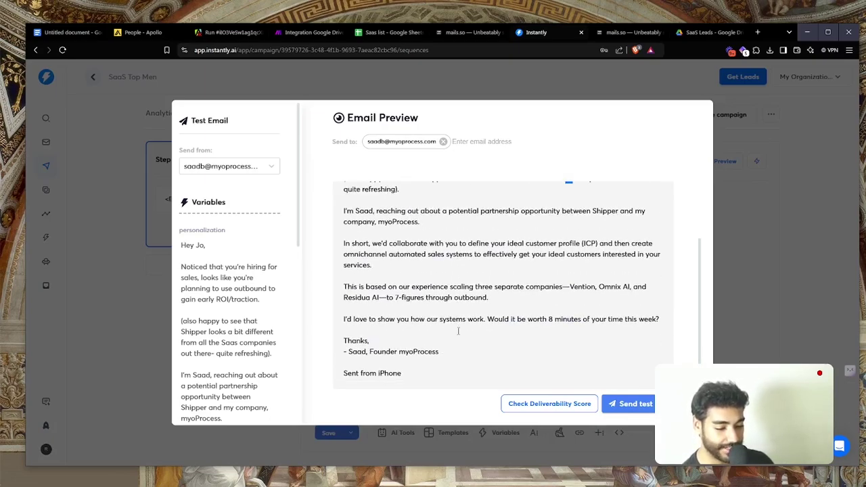
Close the preview, check the Make run (22 leads so far), then return to the Instantly sequence
left_click(779, 263)
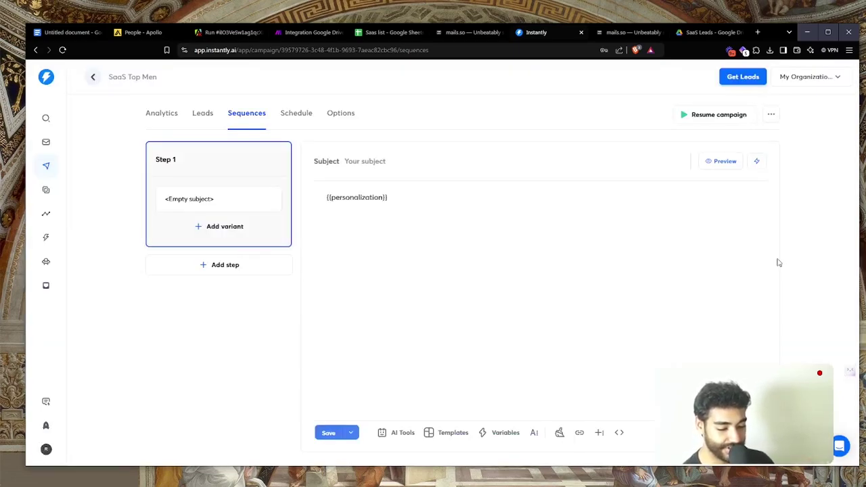
left_click(304, 32)
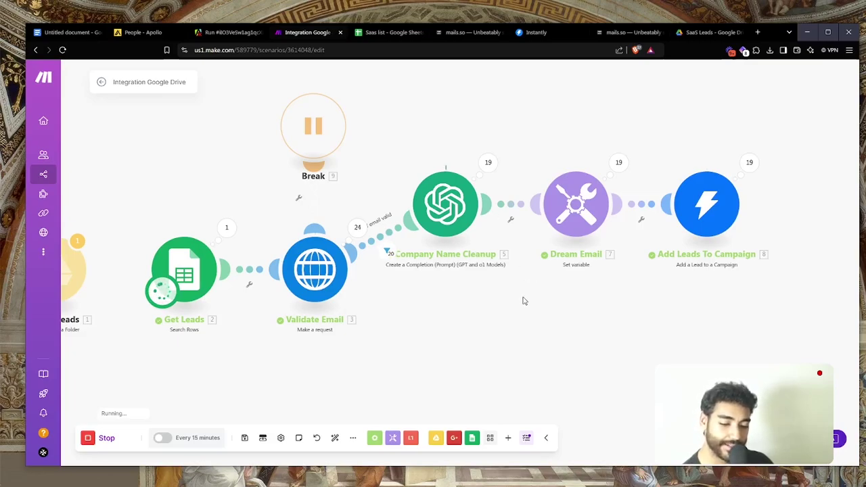
mouse_move(523, 299)
left_mouse_down()
mouse_move(598, 291)
mouse_move(530, 292)
left_mouse_up()
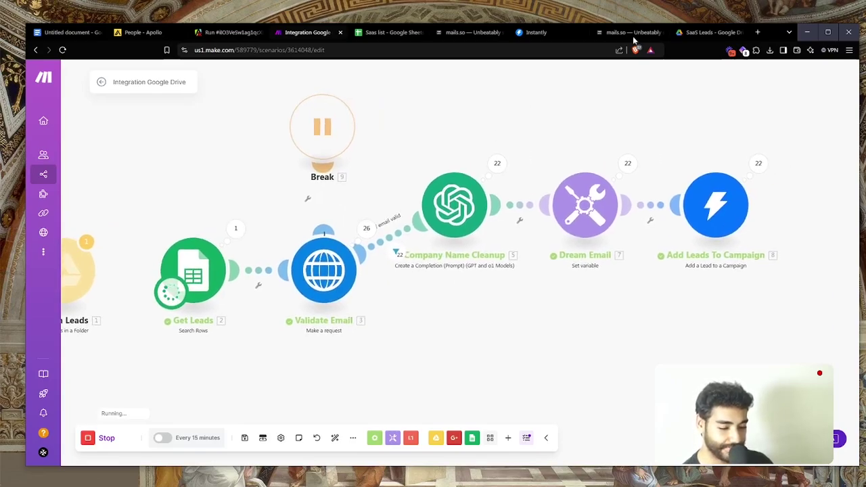
left_click(530, 38)
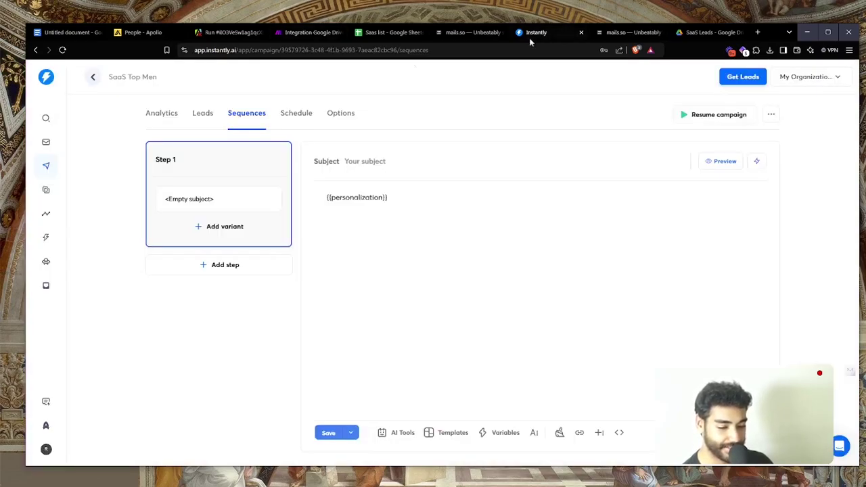
Review the campaign's updated leads list in Instantly
left_click(202, 113)
scroll(267, 229, "down", 3)
scroll(267, 229, "up", 3)
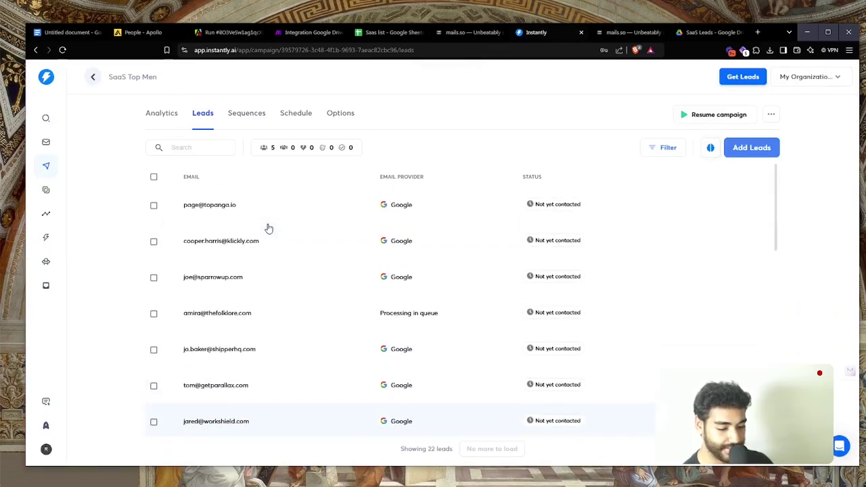
scroll(385, 269, "down", 5)
scroll(385, 269, "up", 5)
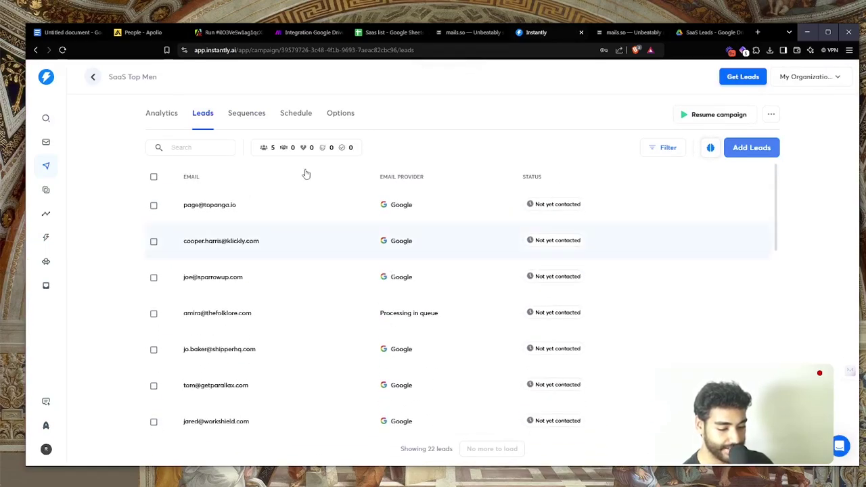
Set the Step 1 subject to '{{firstName}} - idea for outbound' and show the body formatting toolbar
left_click(247, 113)
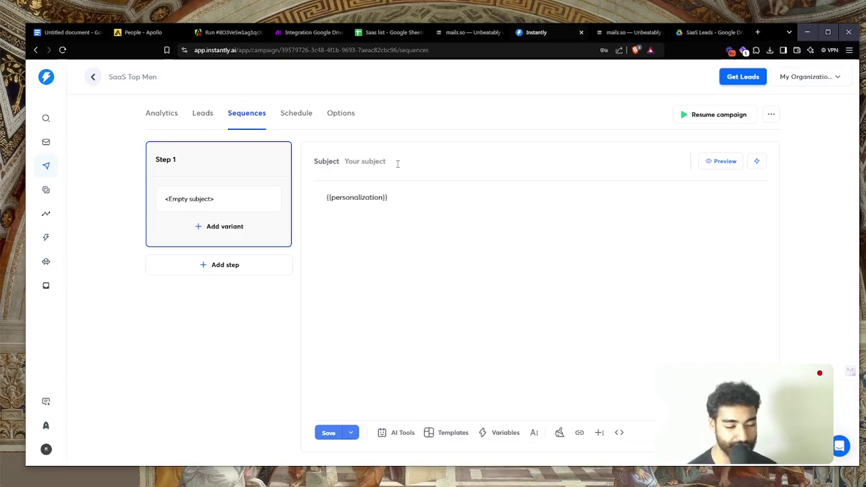
type("{")
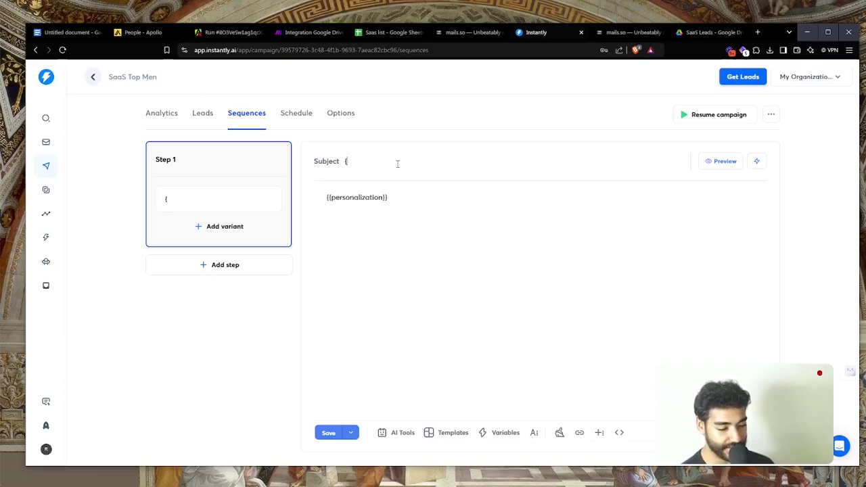
type("{firstName}}")
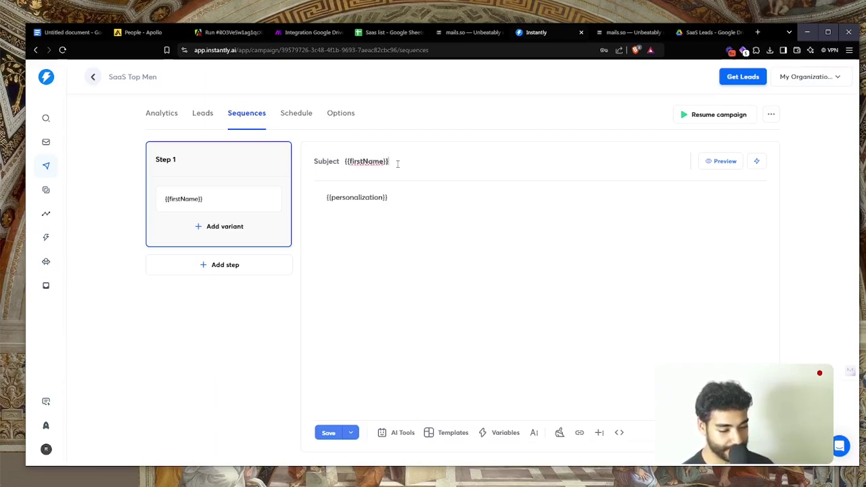
type(" - idea for ")
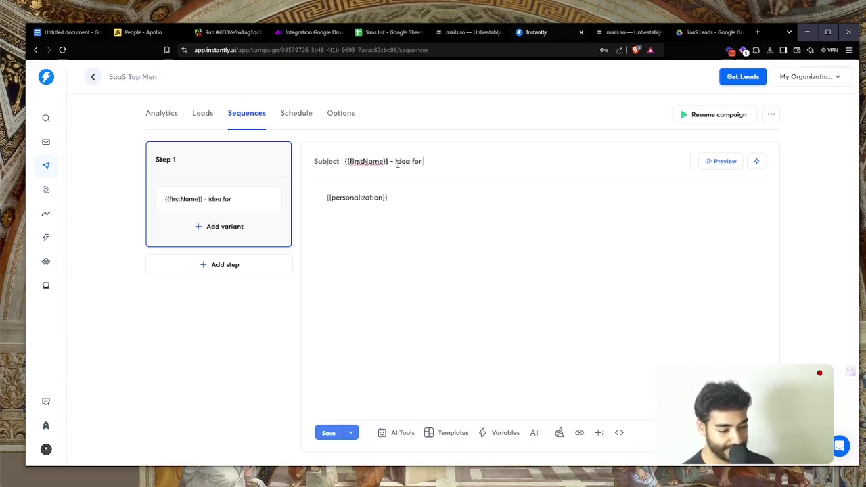
type("outbound?")
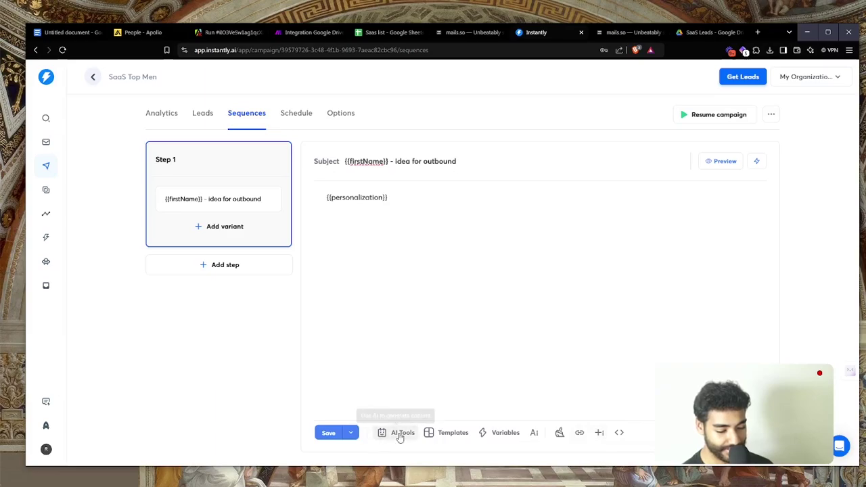
left_click(534, 434)
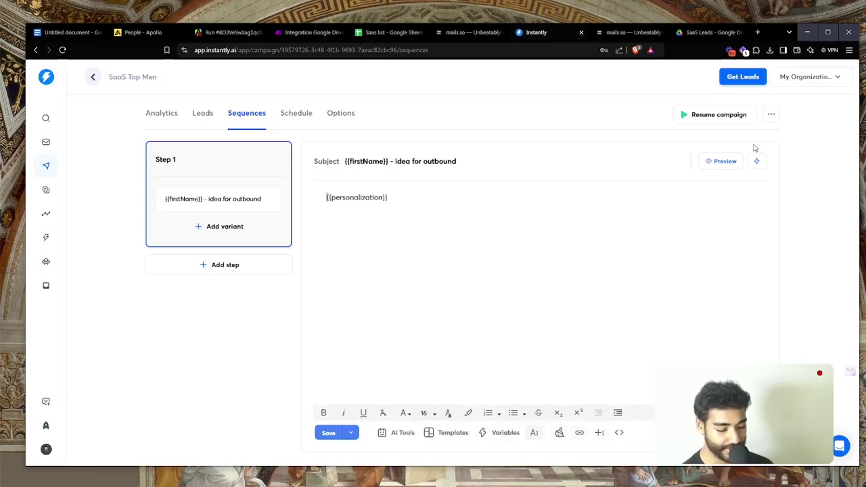
Search Google for 'smiley emoji' and paste 😊 at the end of the Step 1 subject
key("ctrl+t")
type("smiley emoji")
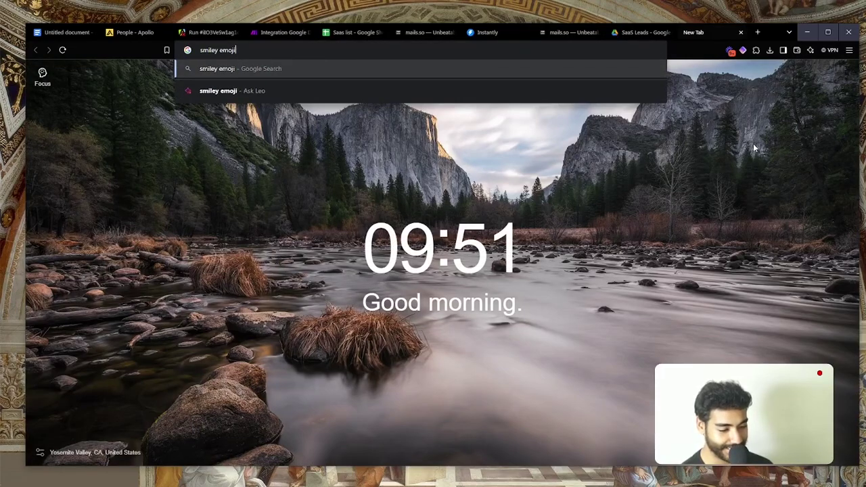
key("Return")
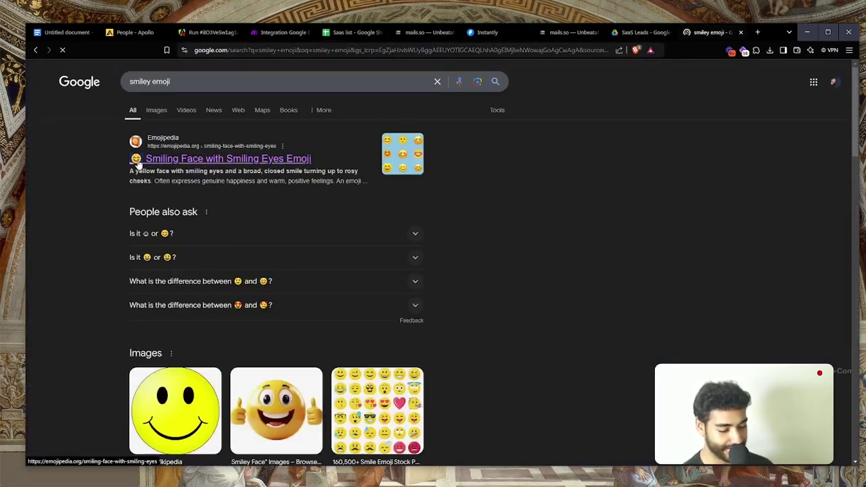
key("ctrl+w")
left_click(487, 157)
type("😊")
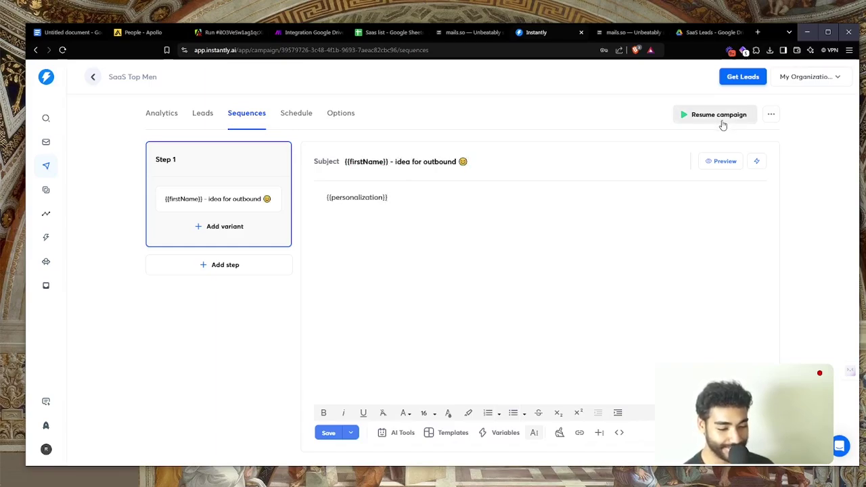
Preview the email as the first lead receives it, checking the company name Topanga
left_click(723, 161)
scroll(541, 220, "down", 2)
scroll(515, 235, "up", 2)
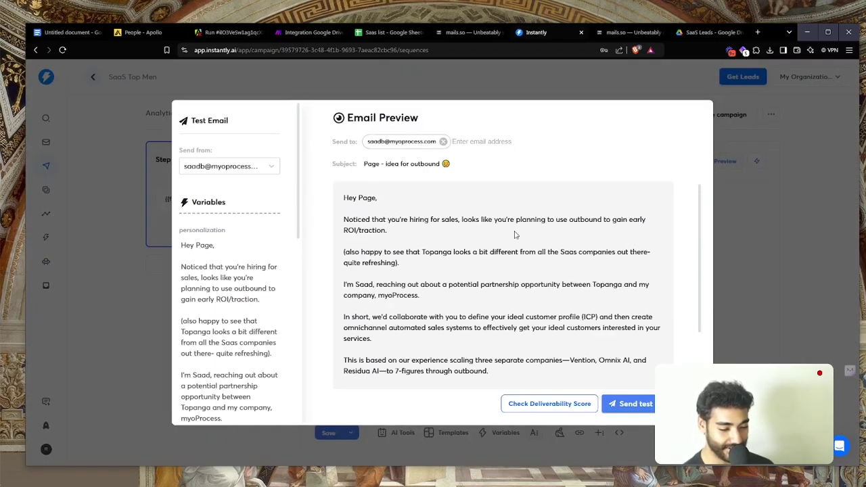
left_click(782, 210)
left_click(717, 161)
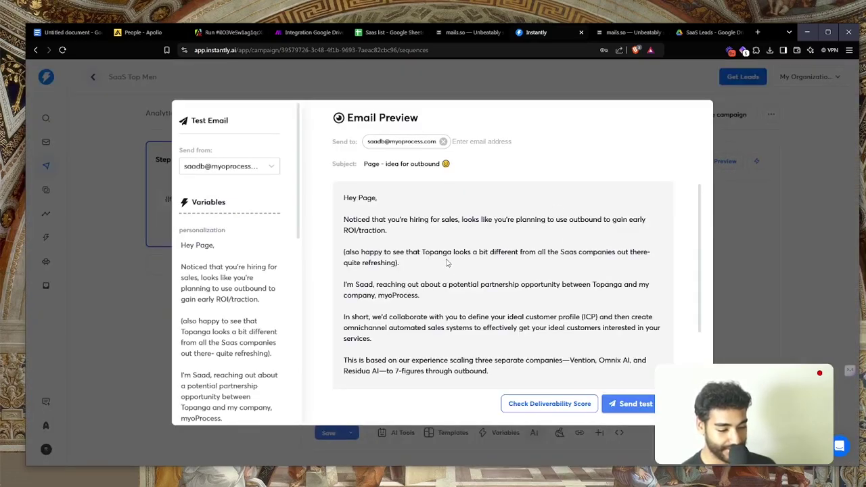
scroll(447, 263, "up", 5)
double_click(433, 245)
Send a test copy of the previewed email and start a new tab for Gmail
scroll(437, 251, "down", 5)
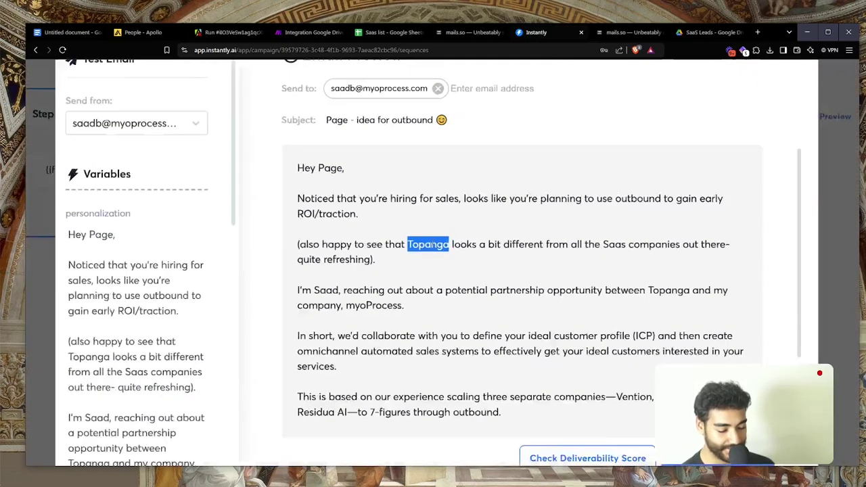
scroll(461, 265, "down", 2)
scroll(462, 270, "up", 3)
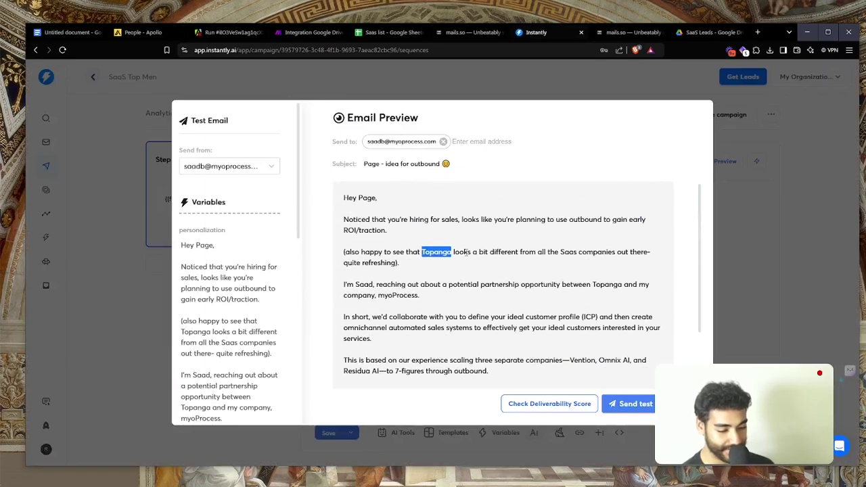
scroll(462, 270, "down", 3)
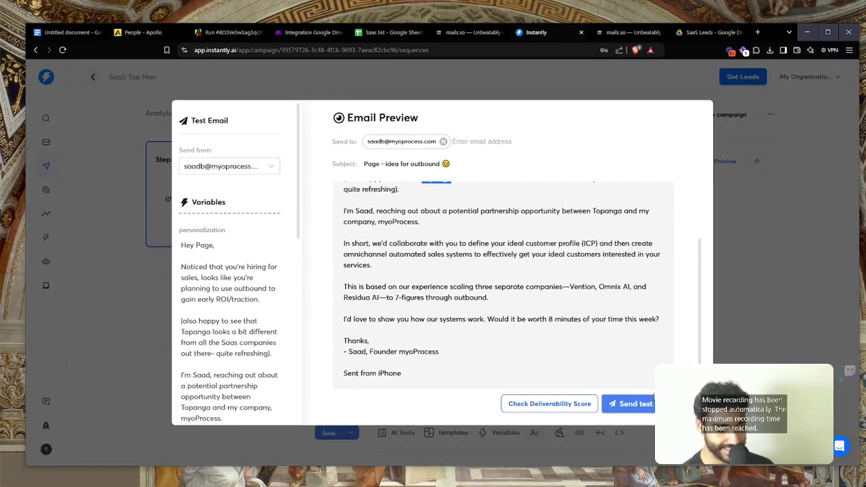
left_click(630, 404)
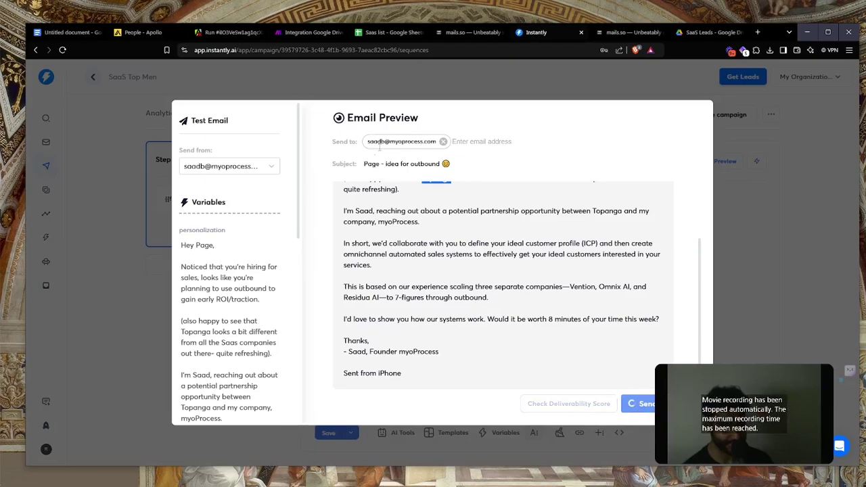
key("ctrl+t")
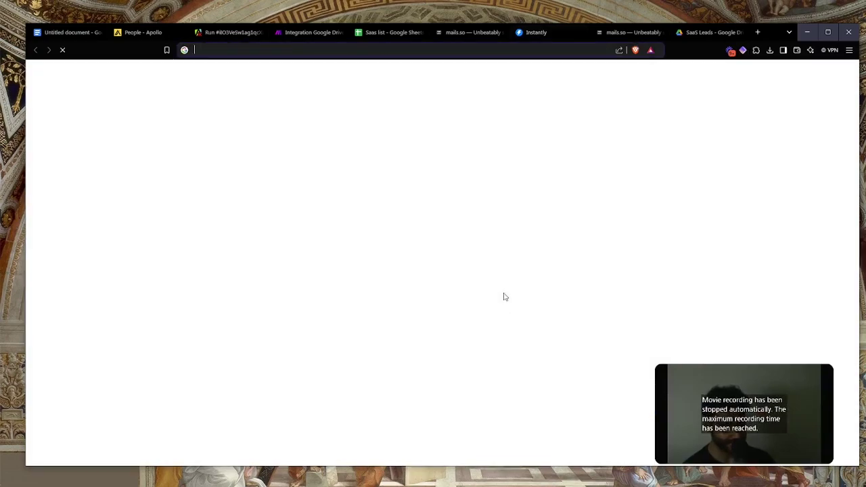
Open Gmail and read the received test email '<first name> - idea for outbound 😊', checking its personalised opening sentence
type("m")
key("Return")
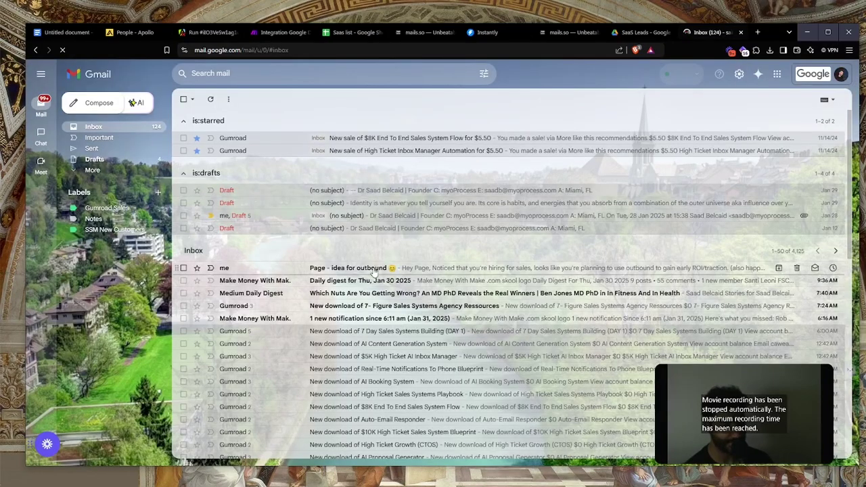
left_click(374, 270)
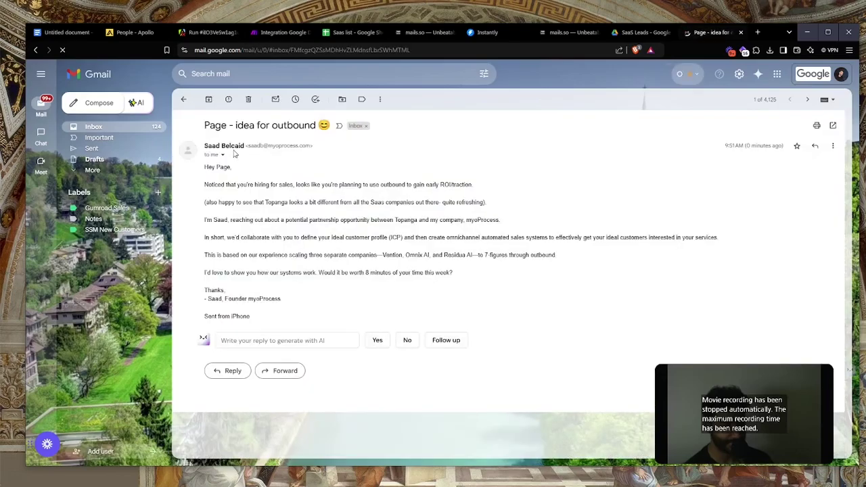
scroll(235, 167, "up", 3)
scroll(330, 202, "down", 3)
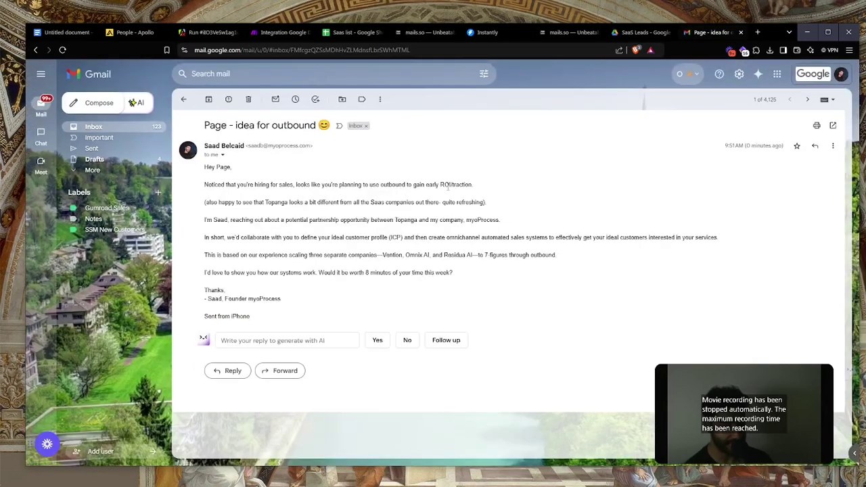
triple_click(448, 185)
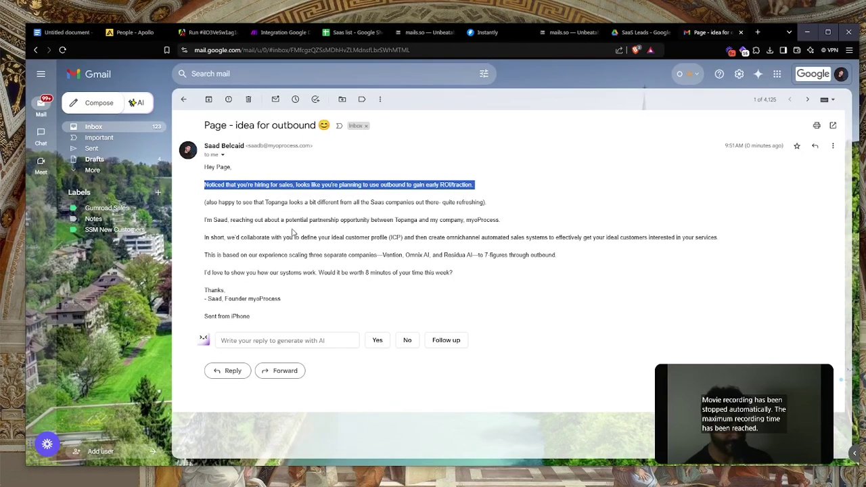
left_click(444, 199)
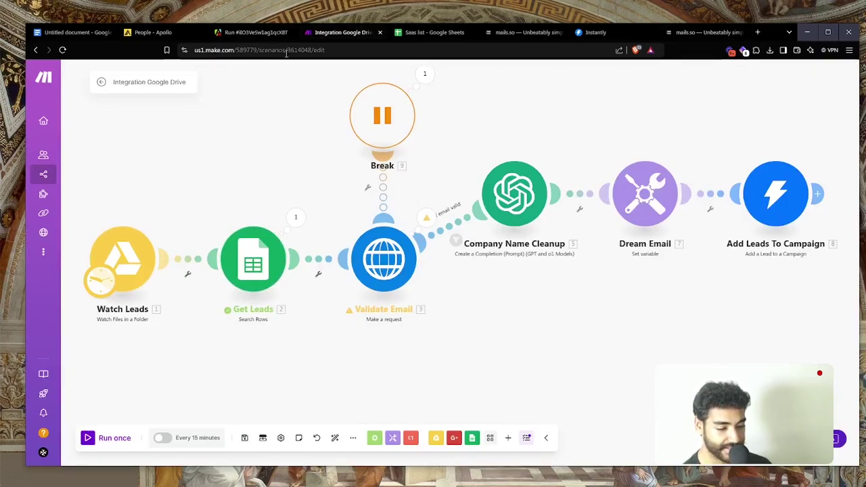
left_click(432, 33)
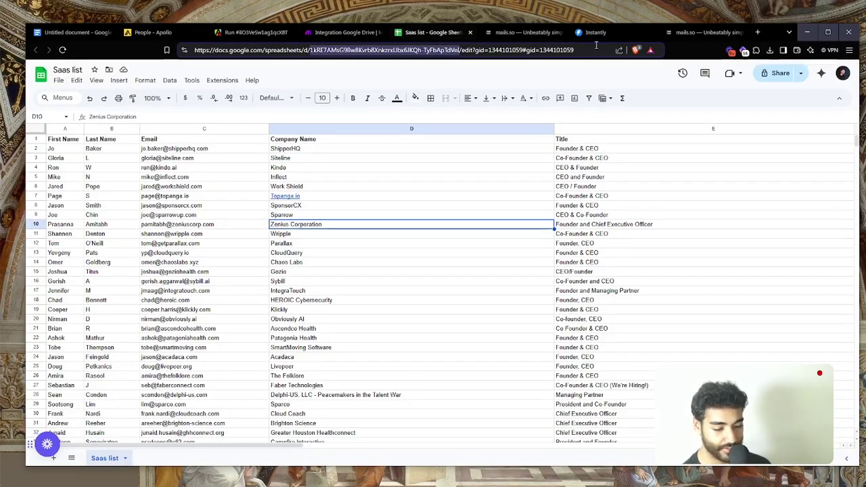
key("ctrl+t")
key("Return")
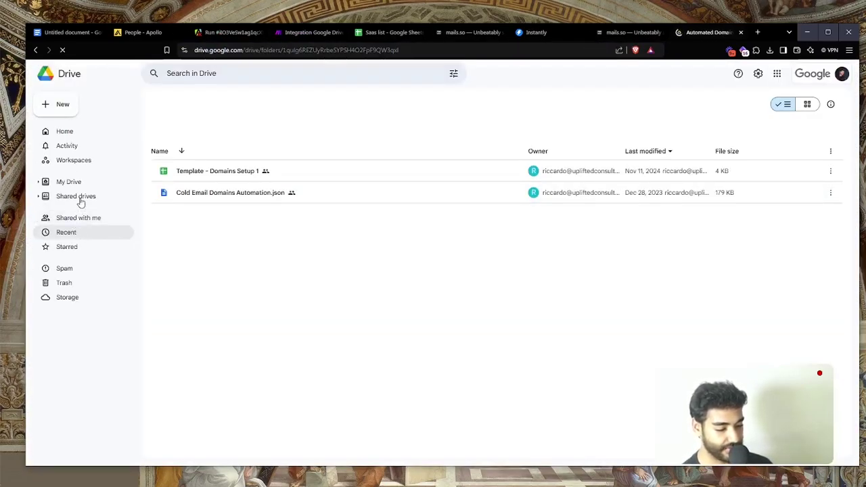
left_click(77, 184)
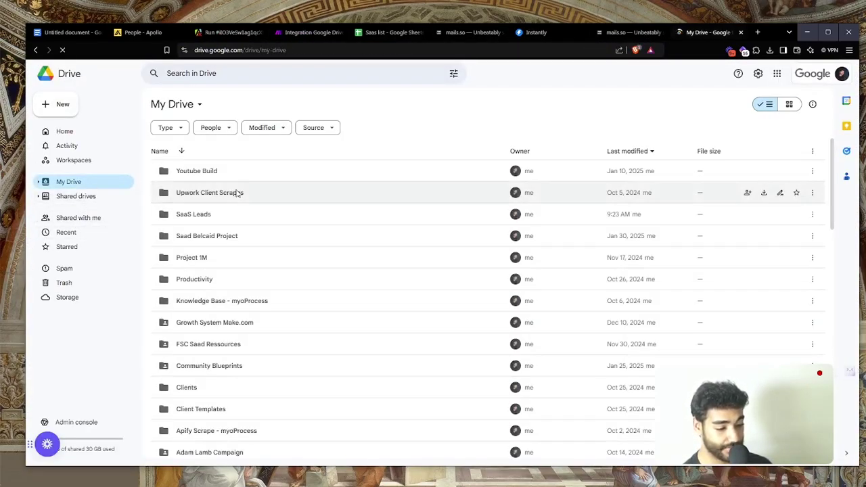
double_click(232, 215)
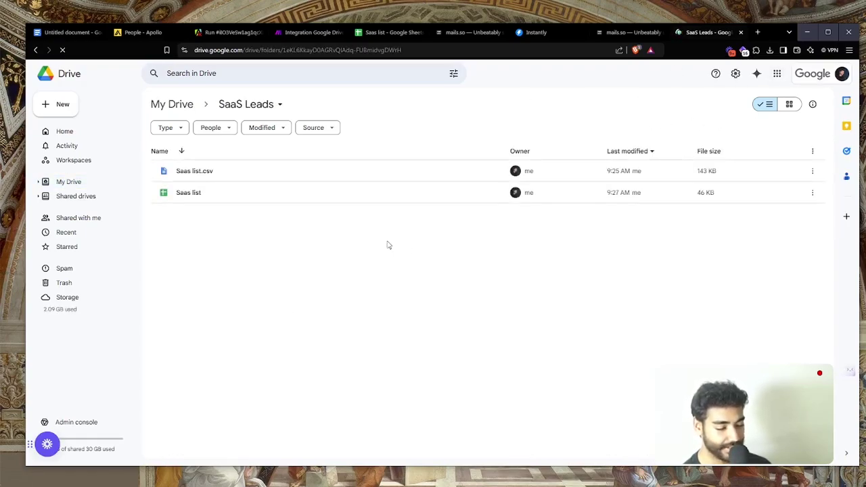
left_click(308, 32)
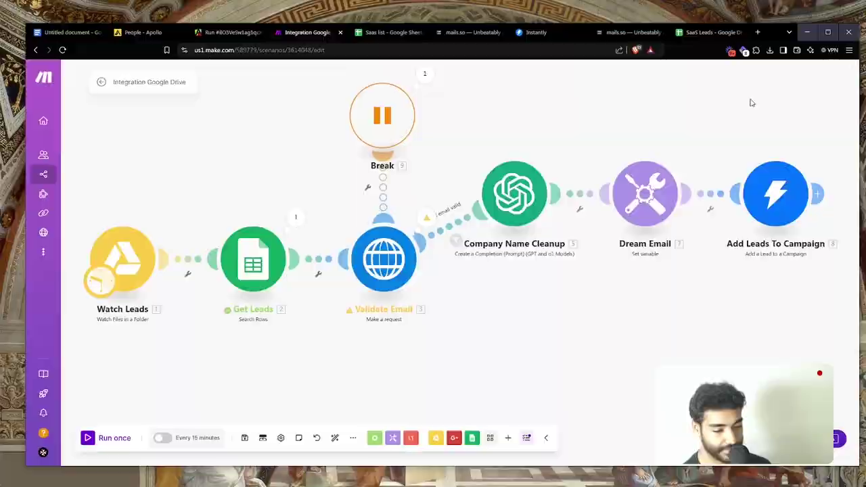